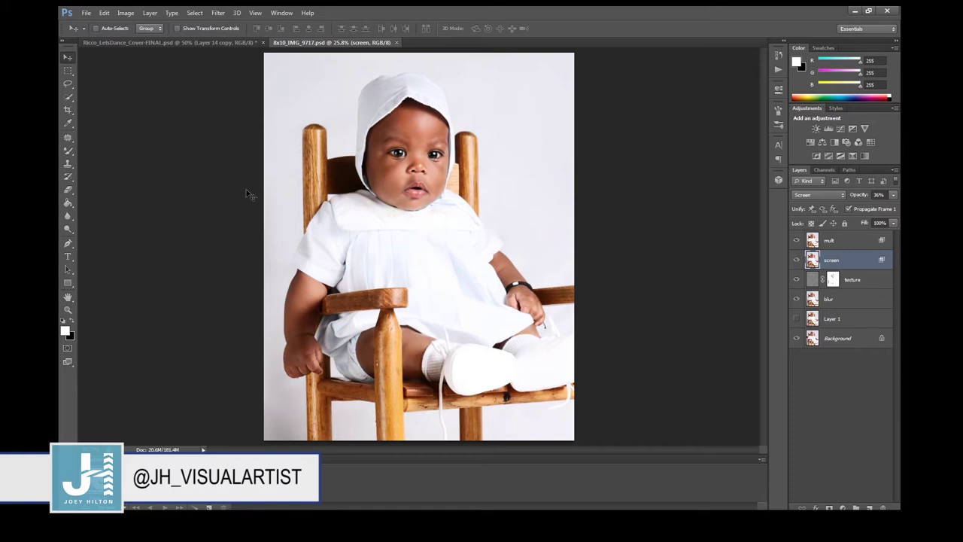
Restore the default Essentials workspace.
{"action": "left_click", "coordinate": [291, 15]}
{"action": "mouse_move", "coordinate": [318, 39]}
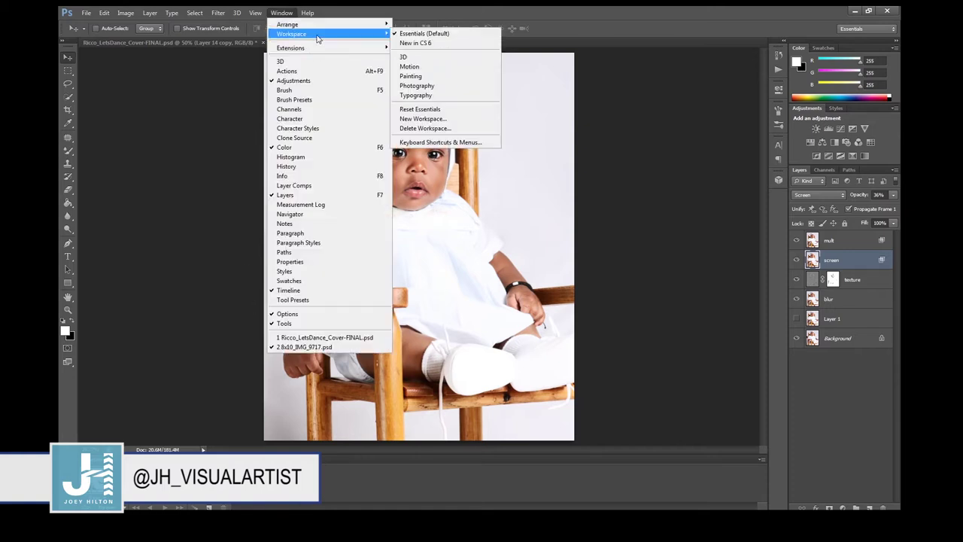
{"action": "left_click", "coordinate": [430, 35]}
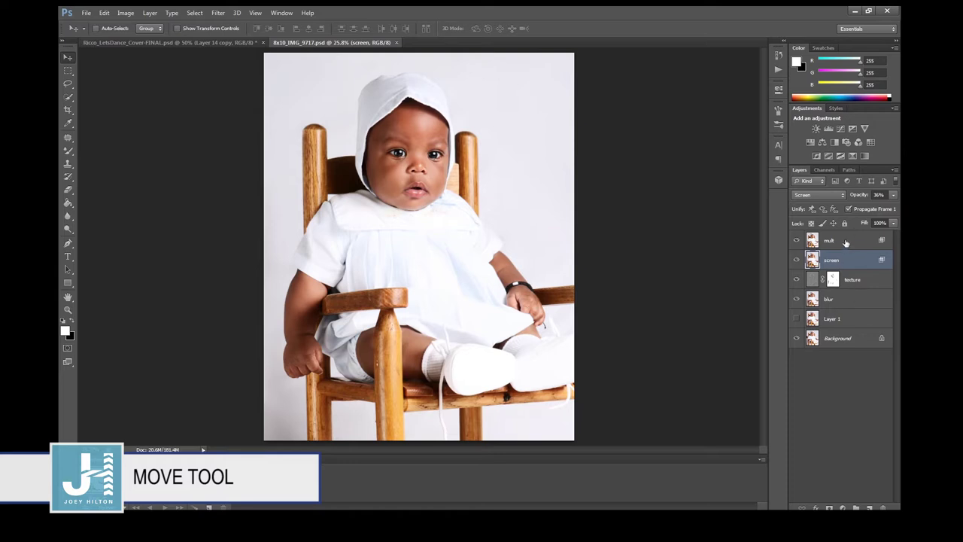
Select the mult layer, then the locked Background layer.
{"action": "left_click", "coordinate": [847, 241]}
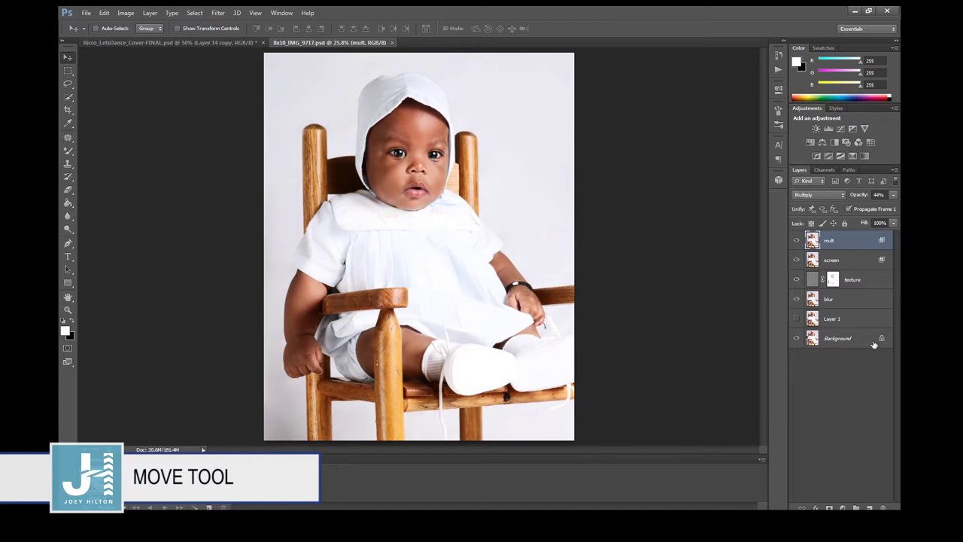
{"action": "mouse_move", "coordinate": [883, 341]}
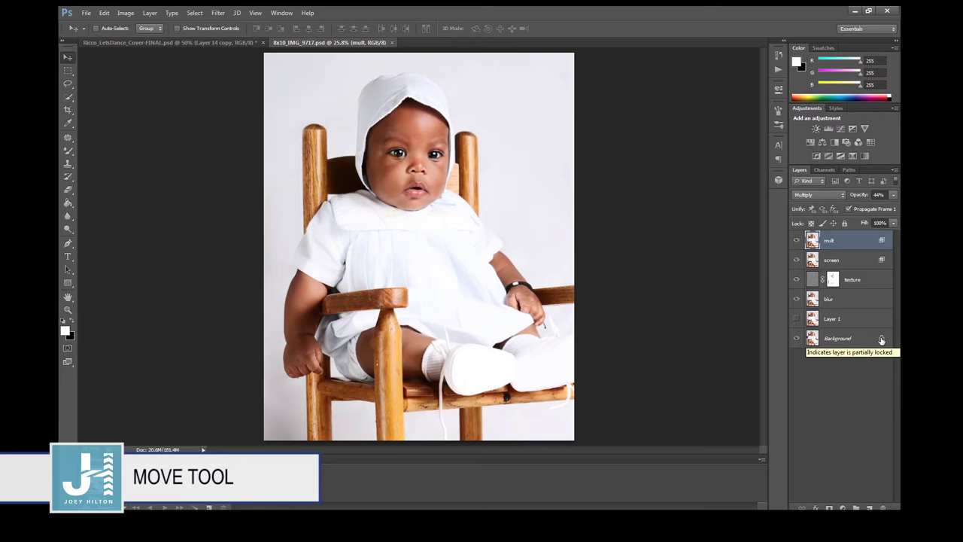
{"action": "left_click", "coordinate": [880, 340]}
Convert Background into Layer 0 and hide the mult, screen, texture and blur layers.
{"action": "double_click", "coordinate": [863, 343]}
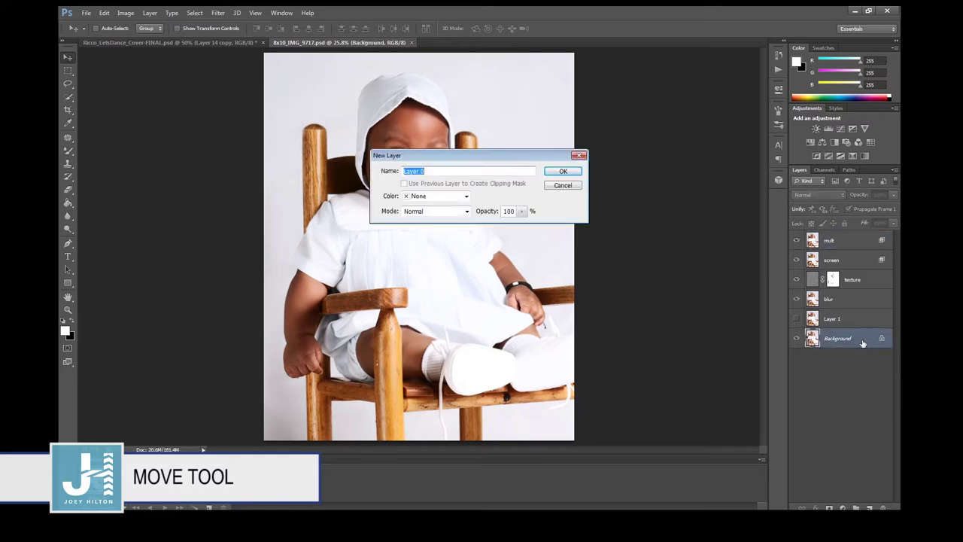
{"action": "left_click", "coordinate": [565, 172]}
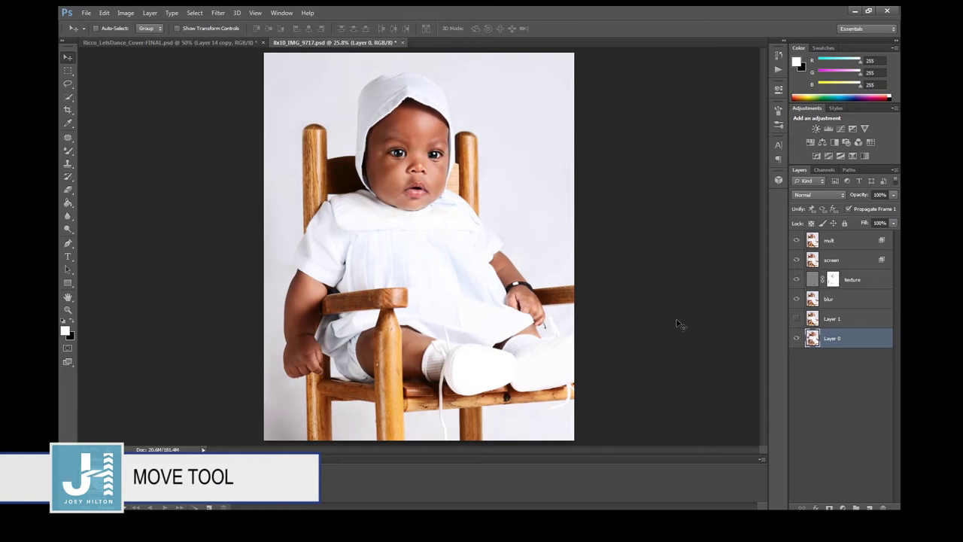
{"action": "left_click", "coordinate": [67, 72]}
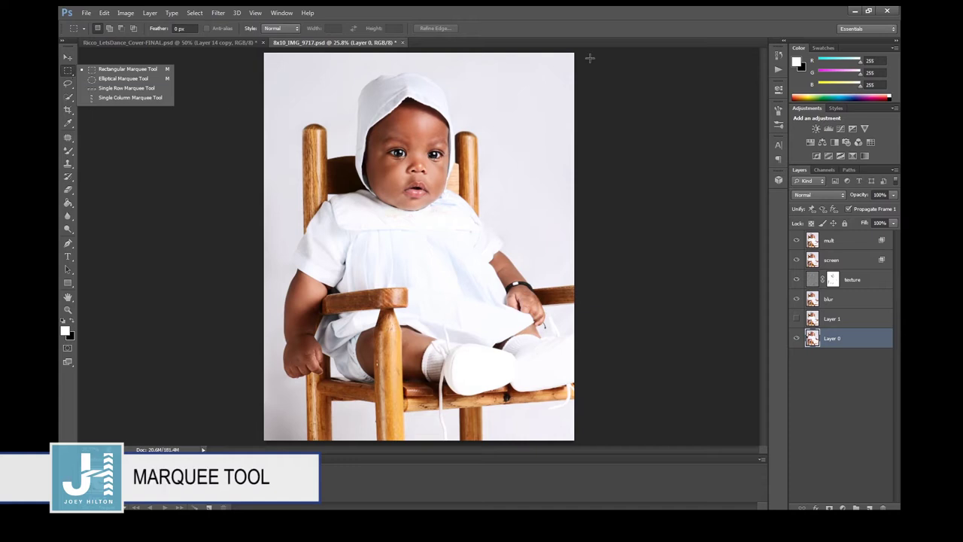
{"action": "left_click_drag", "start_coordinate": [798, 238], "coordinate": [799, 331]}
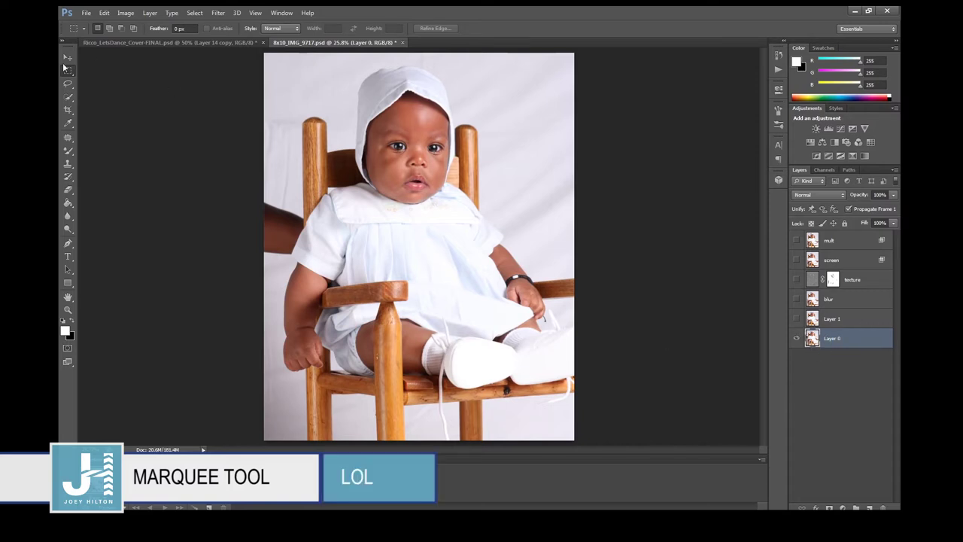
Copy a rectangle around the baby's face and torso onto a new layer.
{"action": "left_click_drag", "start_coordinate": [328, 129], "coordinate": [497, 328]}
{"action": "left_click_drag", "start_coordinate": [496, 328], "coordinate": [497, 328]}
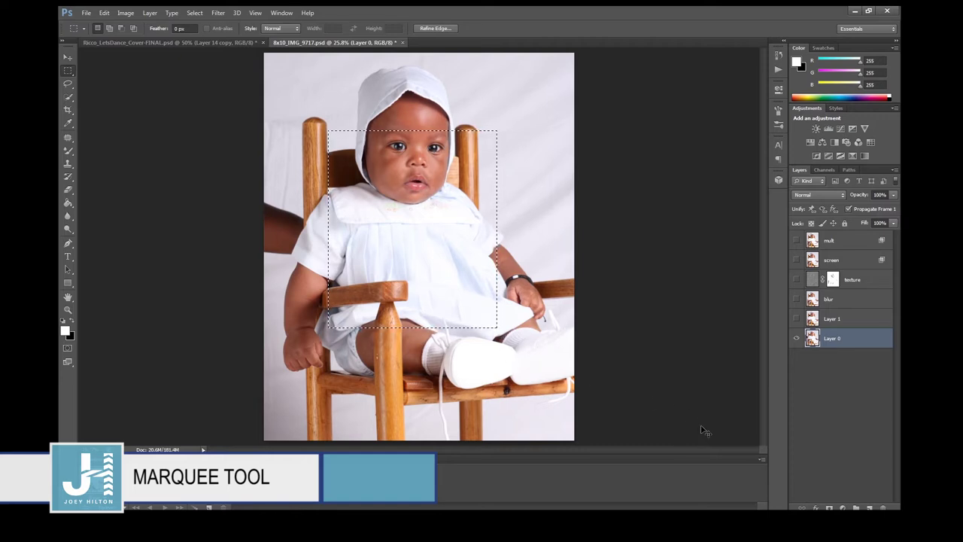
{"action": "key", "text": "ctrl+c"}
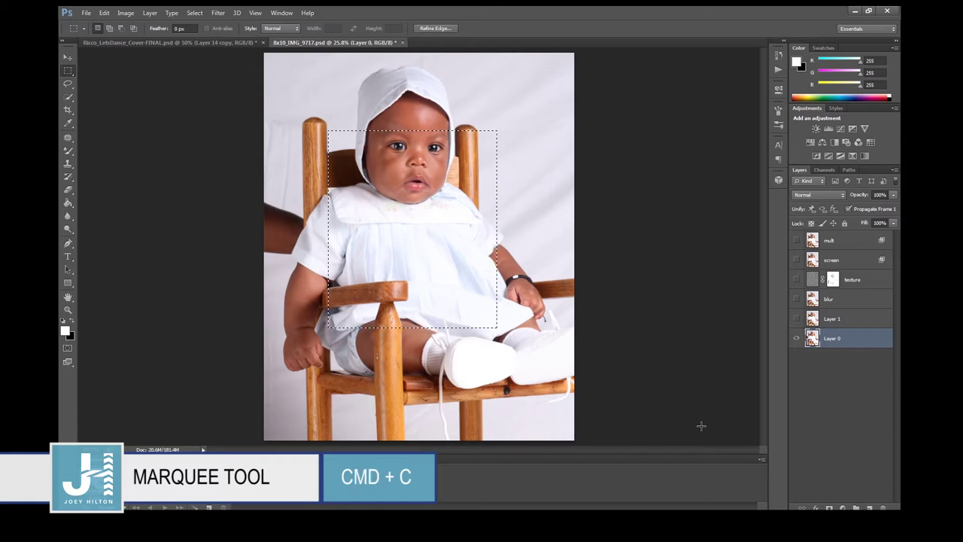
{"action": "key", "text": "ctrl+v"}
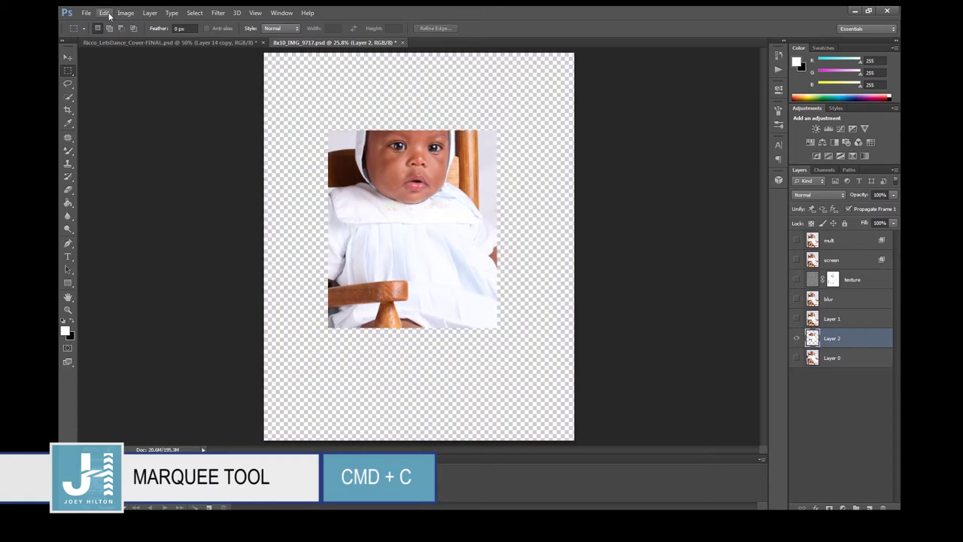
Undo the pasted rectangle layer, restoring the locked Background.
{"action": "left_click", "coordinate": [104, 13]}
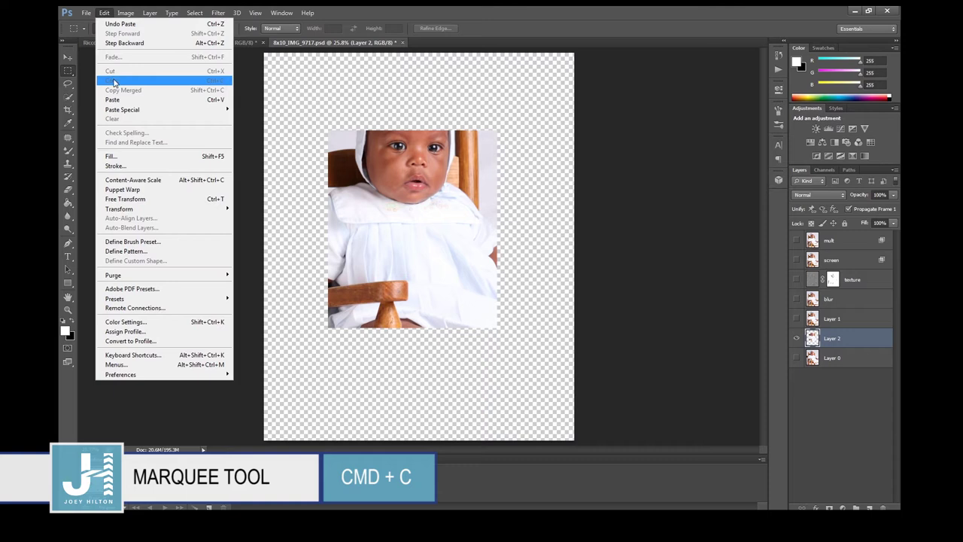
{"action": "left_click", "coordinate": [841, 383]}
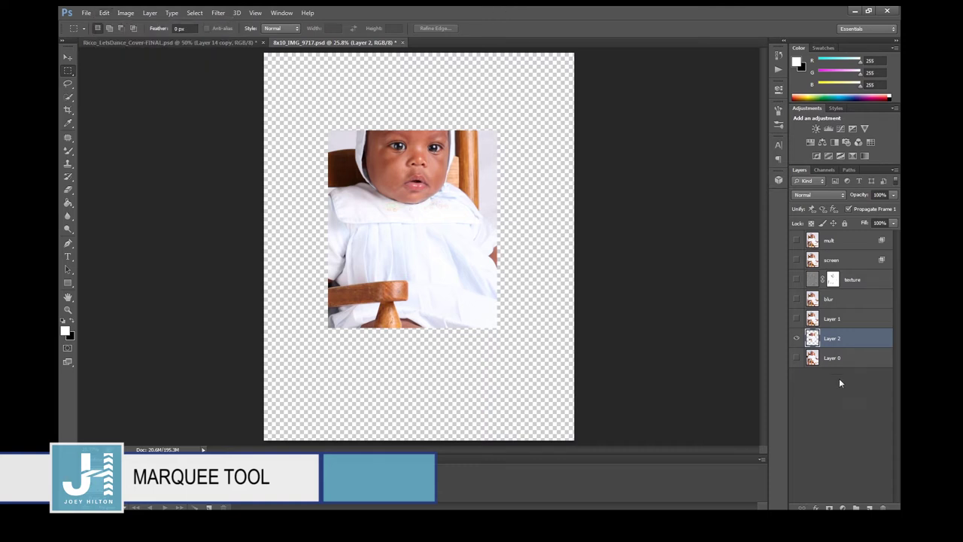
{"action": "key", "text": "Delete"}
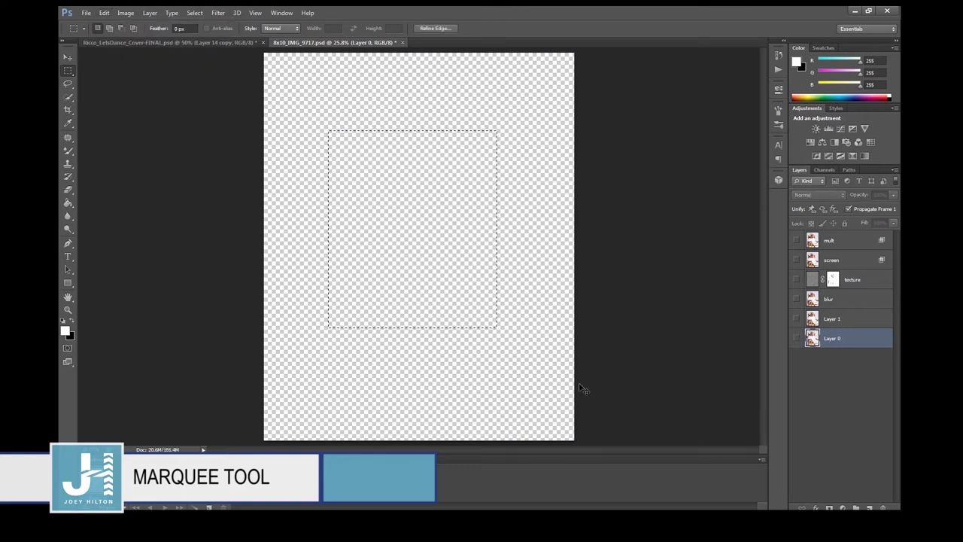
{"action": "key", "text": "ctrl+alt+z"}
{"action": "key", "text": "ctrl+alt+z"}
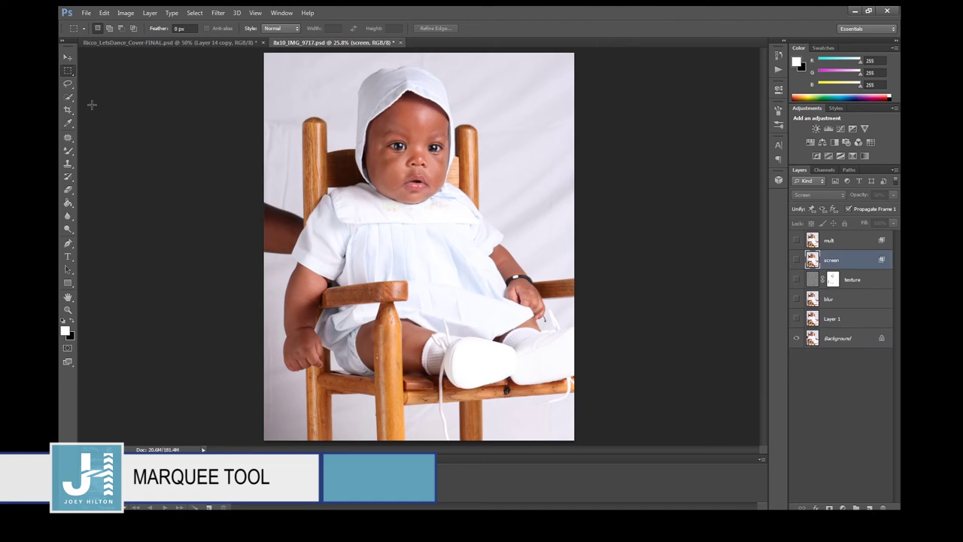
Copy an elliptical selection of the baby's face and body onto a new layer.
{"action": "left_click", "coordinate": [68, 72]}
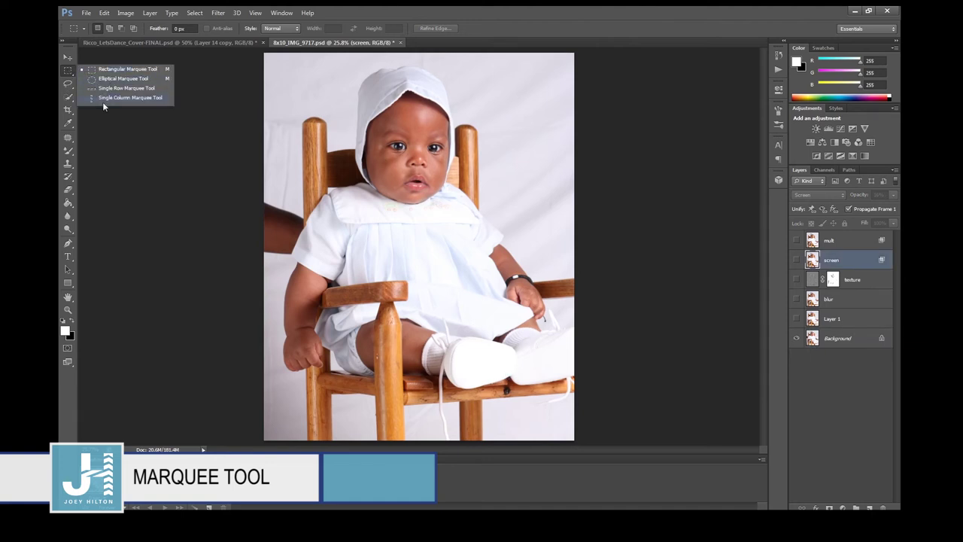
{"action": "left_click", "coordinate": [111, 79]}
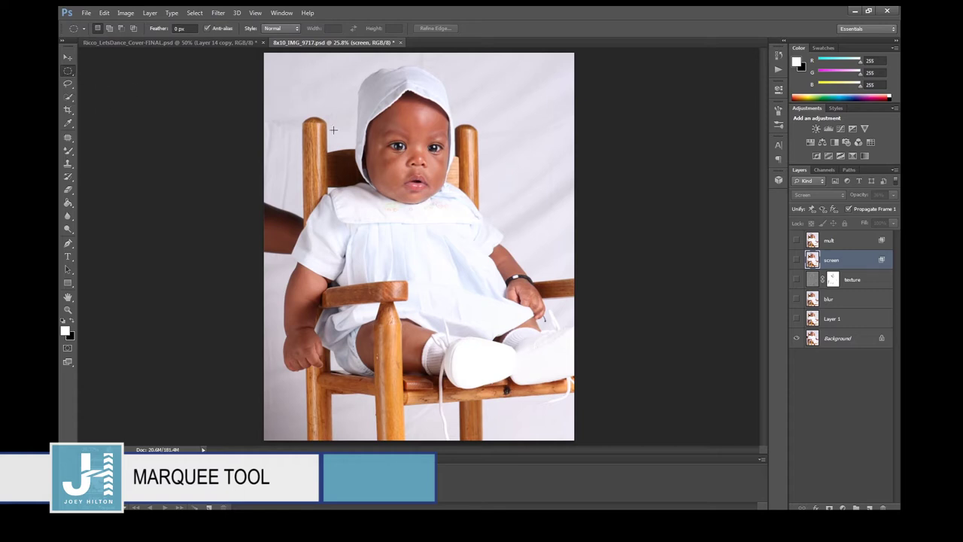
{"action": "left_click_drag", "start_coordinate": [435, 304], "coordinate": [499, 326]}
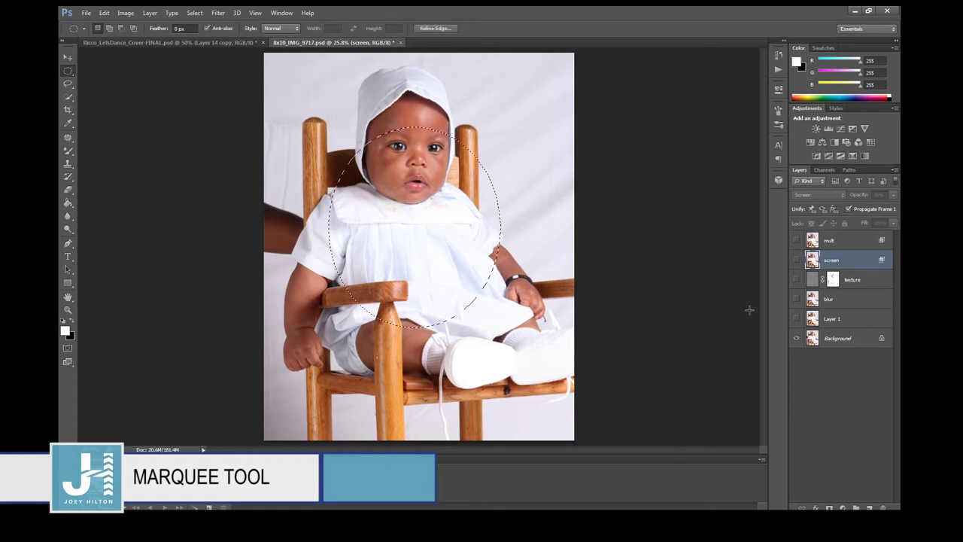
{"action": "left_click", "coordinate": [852, 340]}
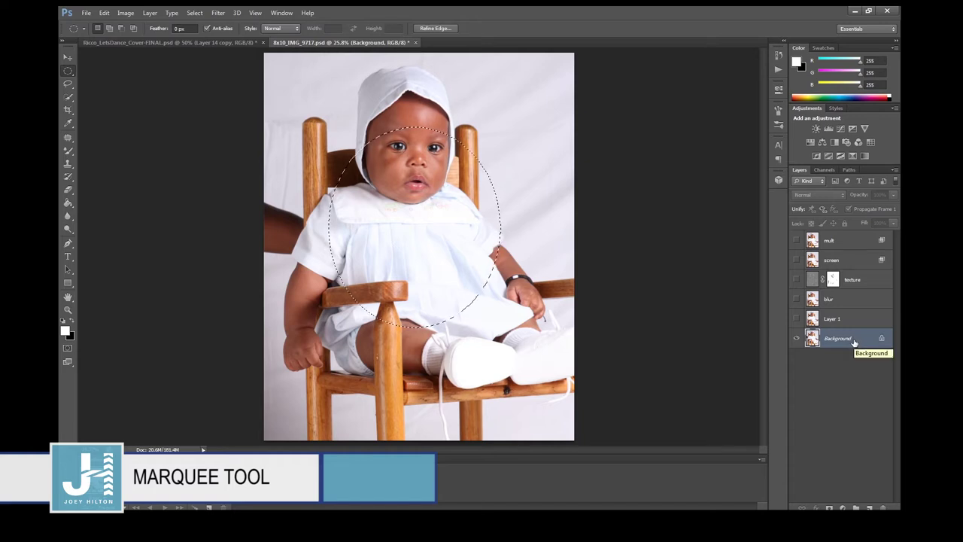
{"action": "key", "text": "ctrl+c"}
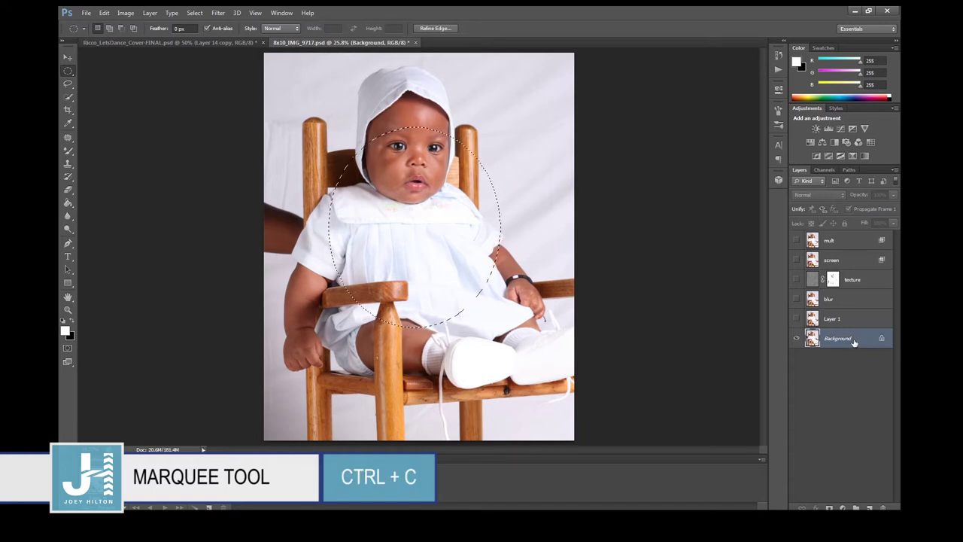
{"action": "key", "text": "ctrl+v"}
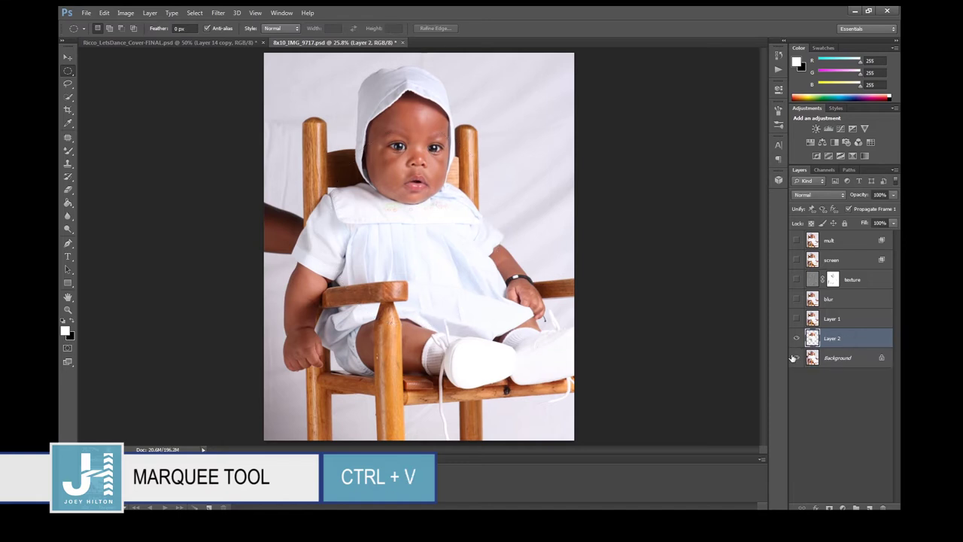
Undo the pasted oval, show Background again, and draw a new proportional ellipse.
{"action": "left_click", "coordinate": [798, 359]}
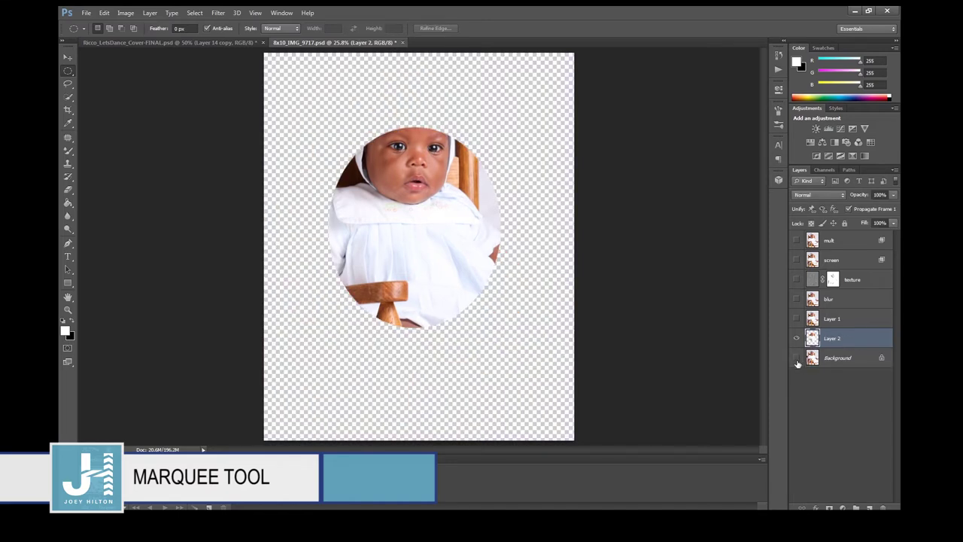
{"action": "key", "text": "ctrl+alt+z"}
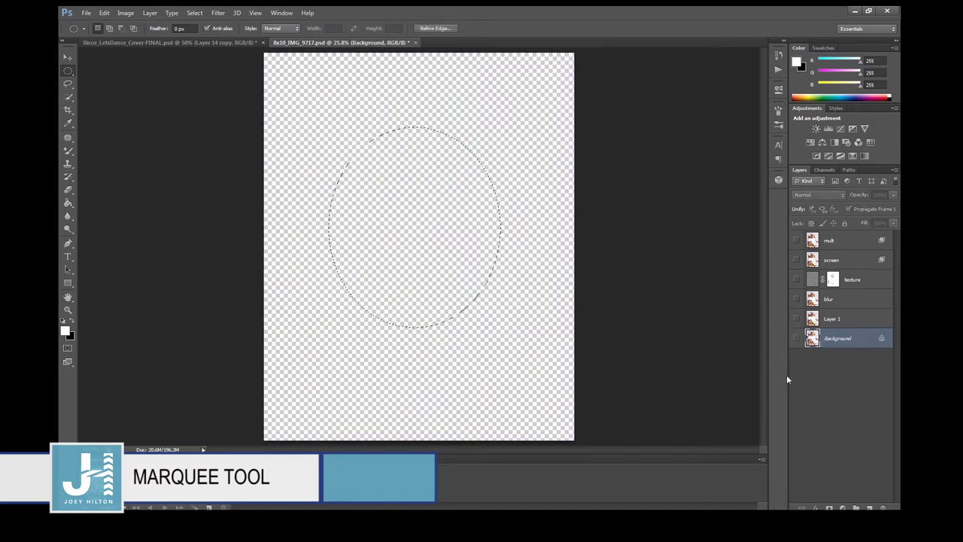
{"action": "key", "text": "ctrl+alt+z"}
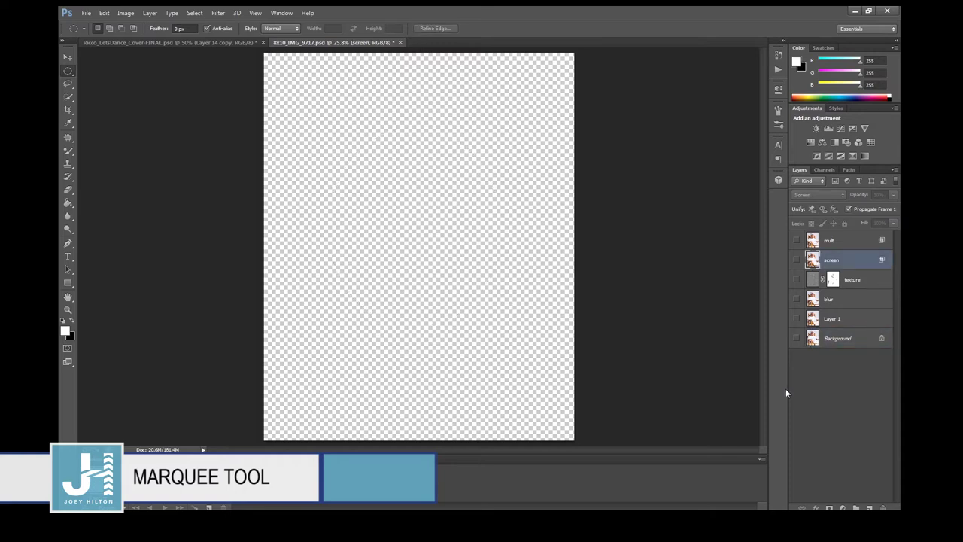
{"action": "key", "text": "ctrl+alt+z"}
{"action": "key", "text": "ctrl+alt+z"}
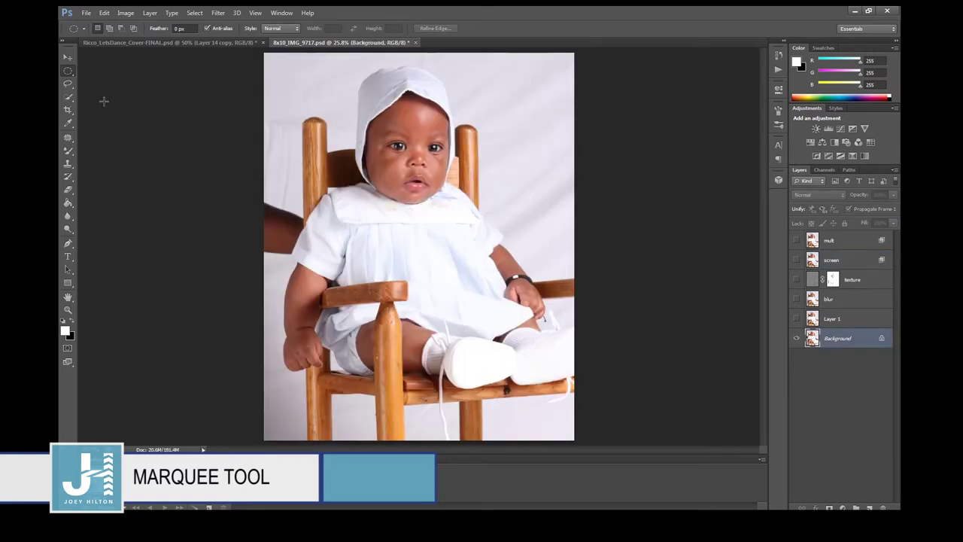
{"action": "left_click_drag", "start_coordinate": [476, 311], "coordinate": [478, 321]}
{"action": "key", "text": "shift"}
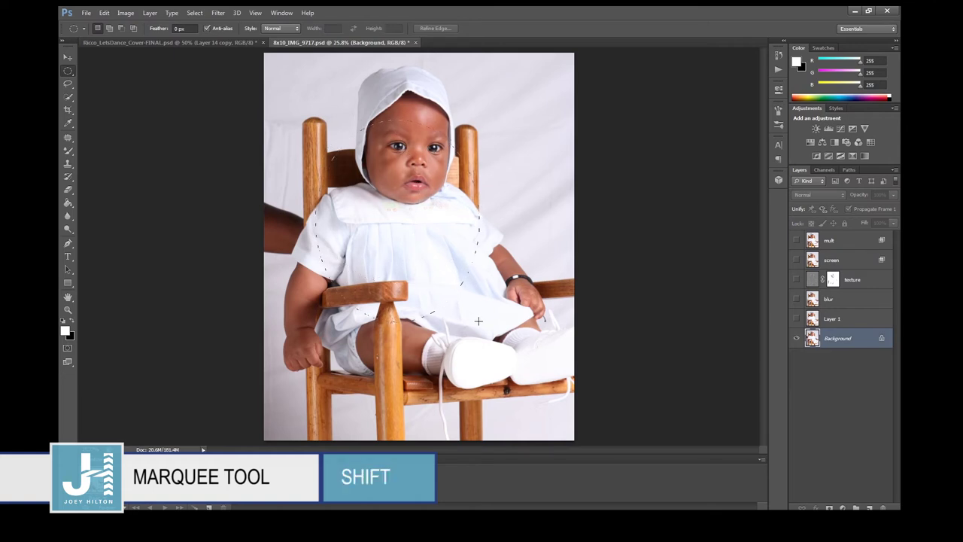
Replace the ellipse with a rectangular selection over the baby's face and chest.
{"action": "left_click", "coordinate": [473, 313]}
{"action": "right_click", "coordinate": [70, 73]}
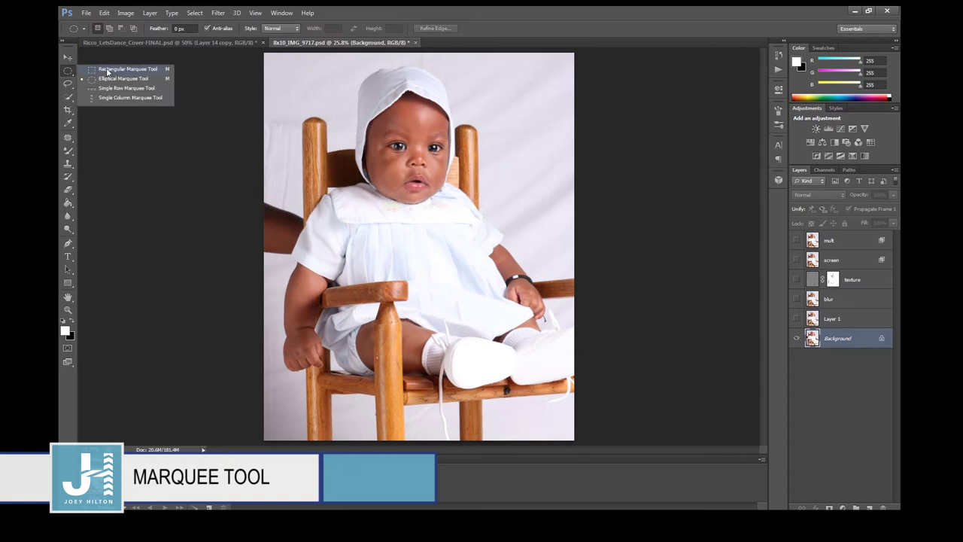
{"action": "left_click", "coordinate": [108, 70]}
{"action": "left_click_drag", "start_coordinate": [358, 154], "coordinate": [480, 321]}
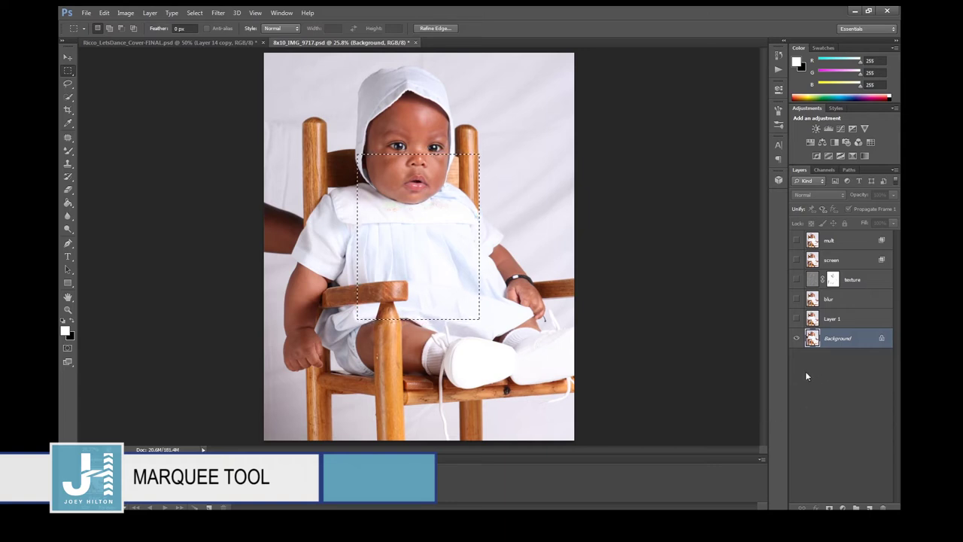
Select the entire image and bring up the marquee shape options.
{"action": "left_click", "coordinate": [506, 317]}
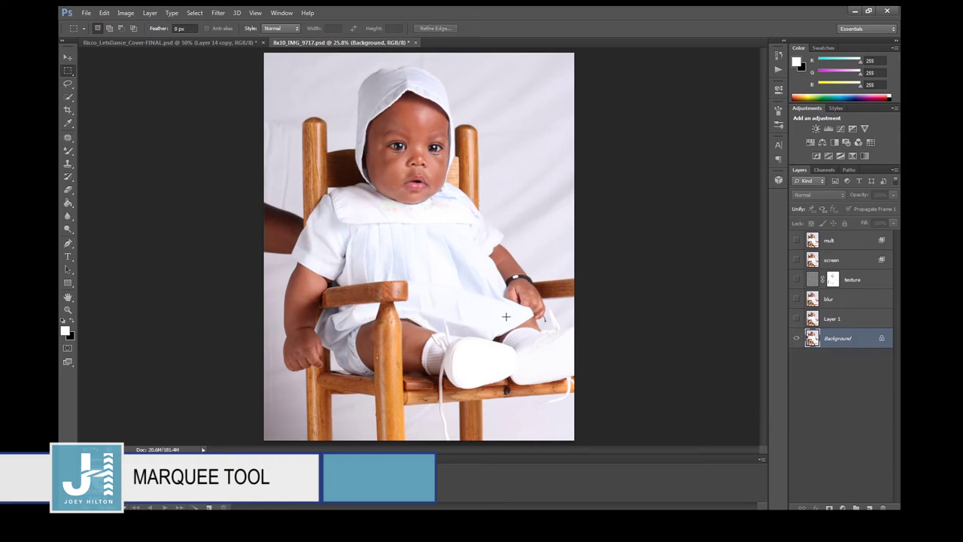
{"action": "key", "text": "ctrl+a"}
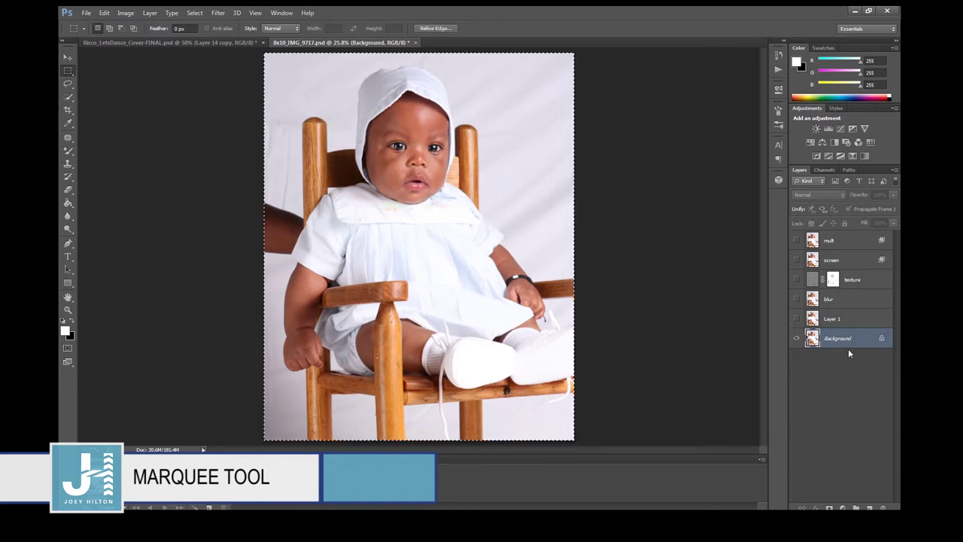
{"action": "right_click", "coordinate": [67, 71]}
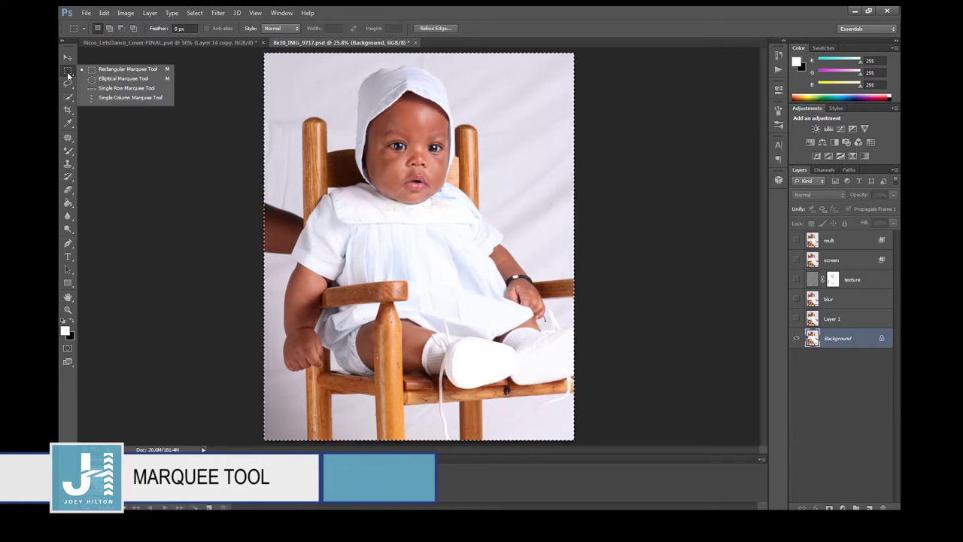
Draw an elliptical selection over the baby's face and chest.
{"action": "left_click", "coordinate": [85, 77]}
{"action": "left_click_drag", "start_coordinate": [434, 270], "coordinate": [432, 276]}
{"action": "left_click", "coordinate": [432, 276]}
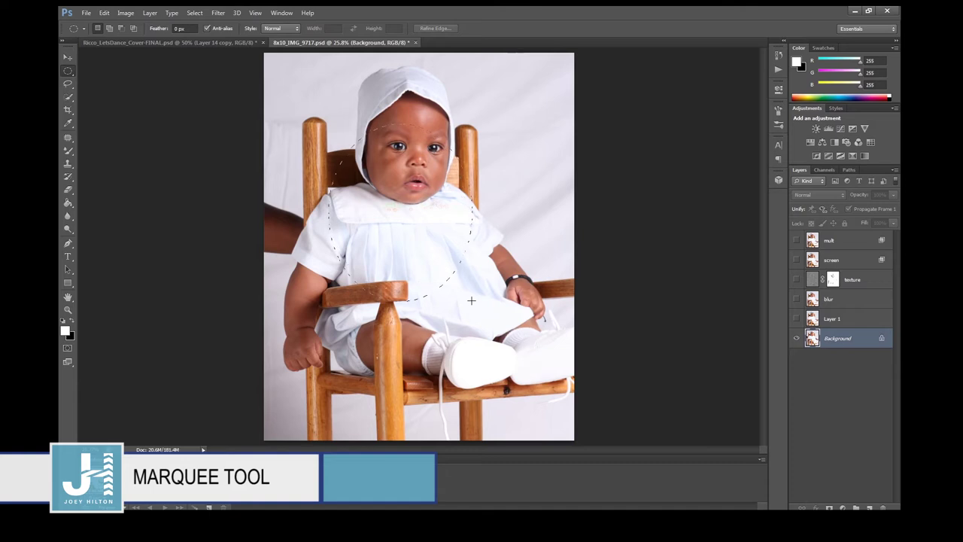
{"action": "left_click_drag", "start_coordinate": [507, 302], "coordinate": [328, 122]}
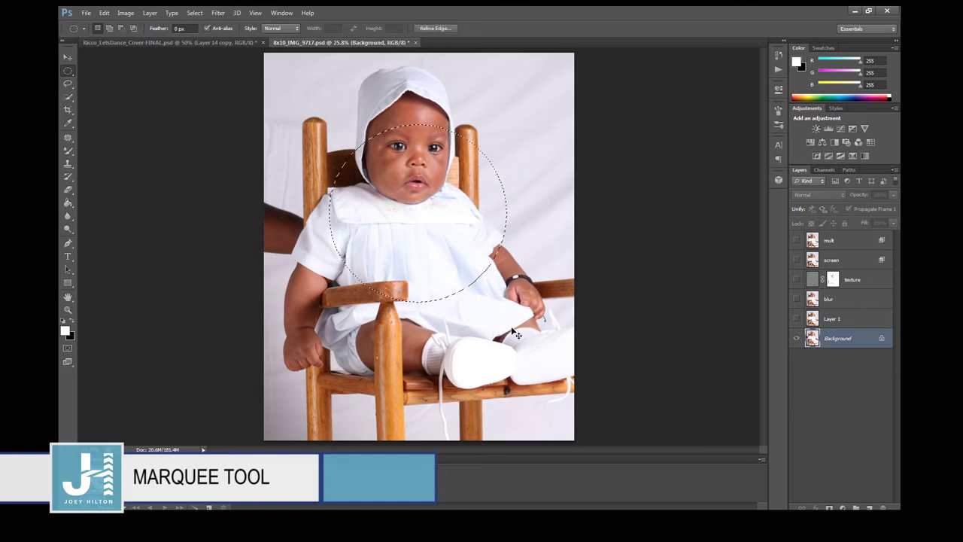
{"action": "key", "text": "ctrl+j"}
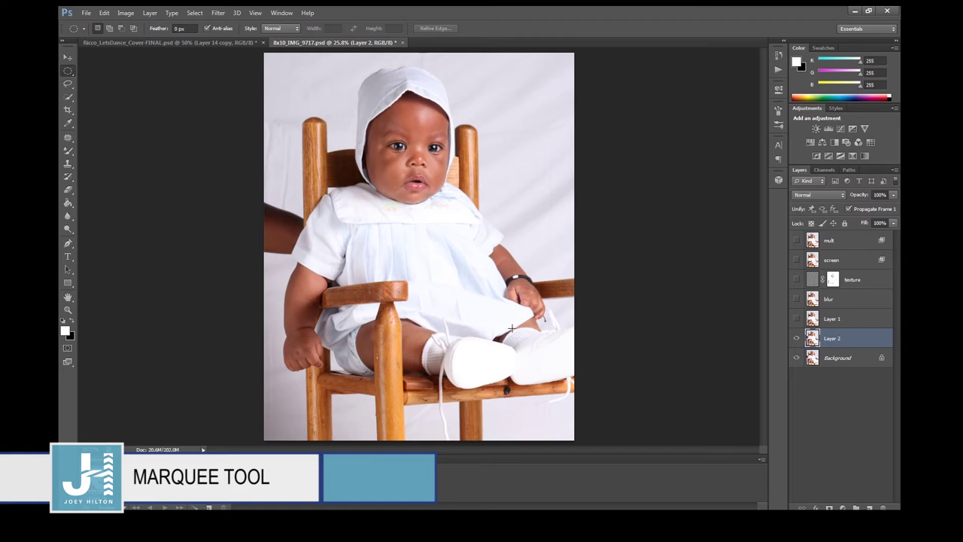
{"action": "key", "text": "ctrl+z"}
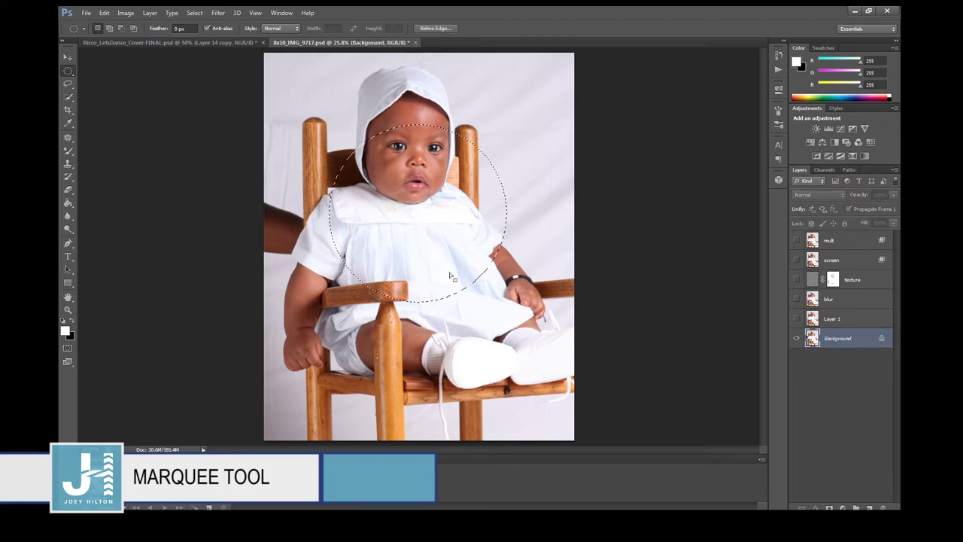
Paste the image into the ellipse, shift it down, then delete that layer.
{"action": "left_click", "coordinate": [105, 13]}
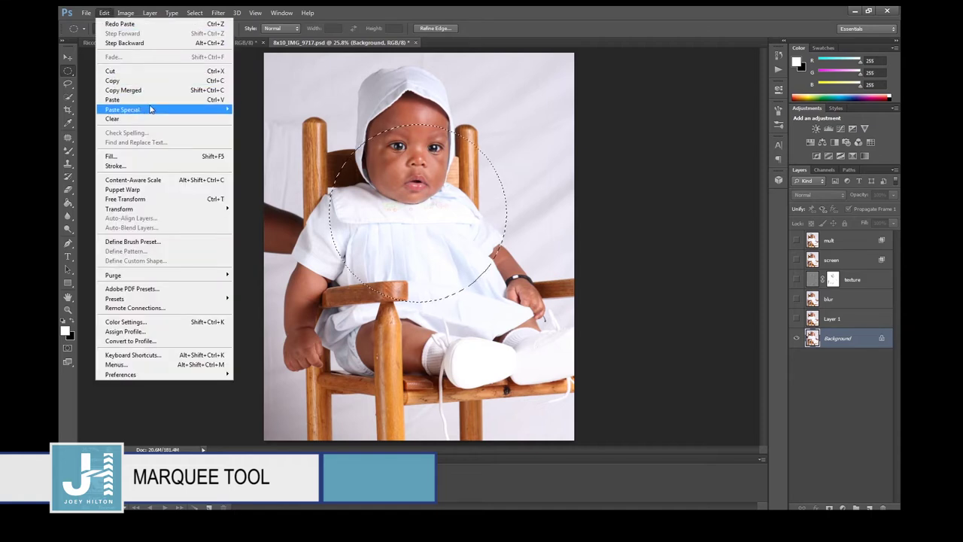
{"action": "mouse_move", "coordinate": [149, 111]}
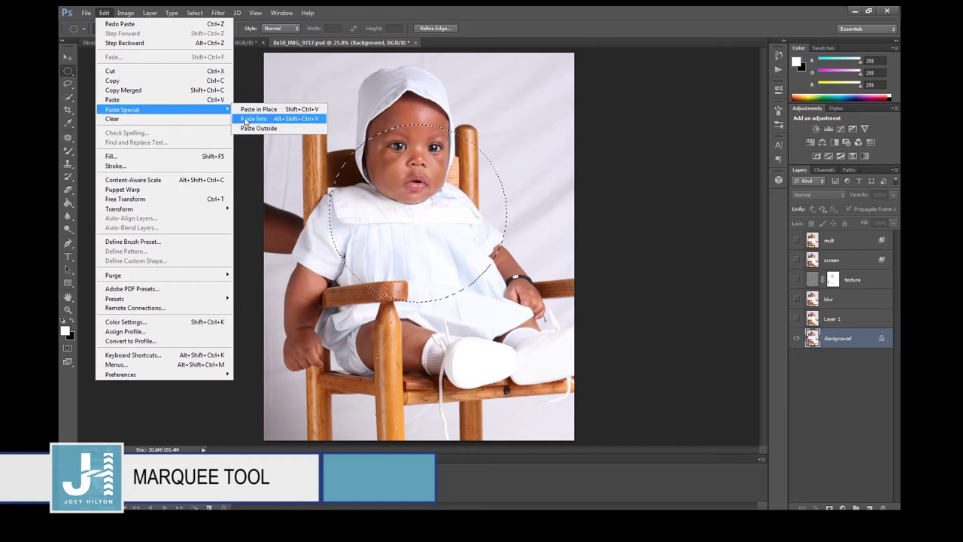
{"action": "left_click", "coordinate": [246, 119]}
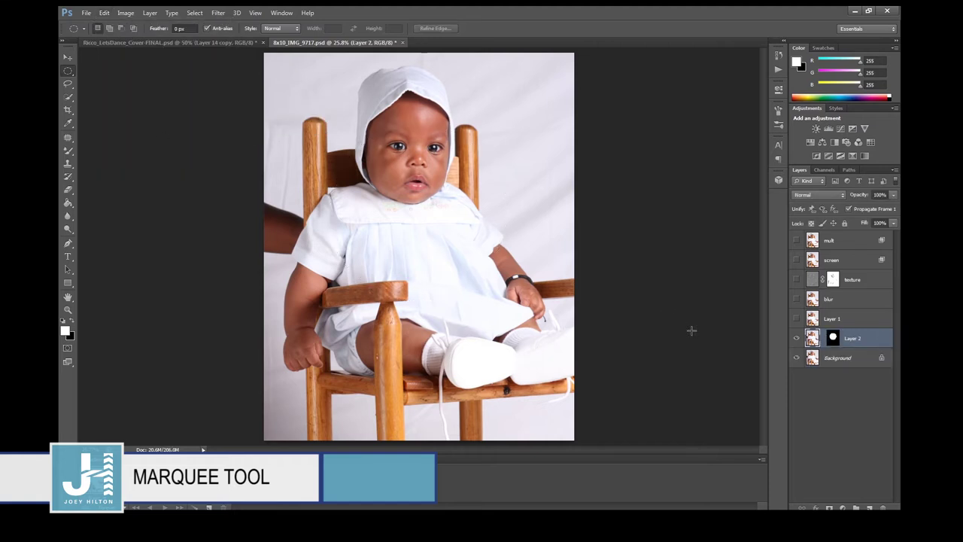
{"action": "left_click", "coordinate": [68, 59]}
{"action": "left_click_drag", "start_coordinate": [425, 208], "coordinate": [455, 226]}
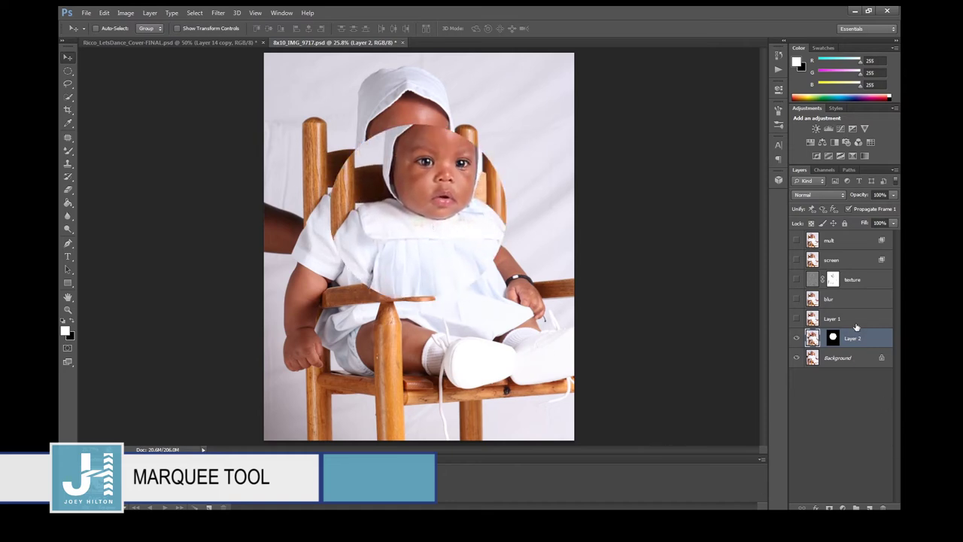
{"action": "key", "text": "Delete"}
{"action": "left_click_drag", "start_coordinate": [68, 83], "coordinate": [94, 92]}
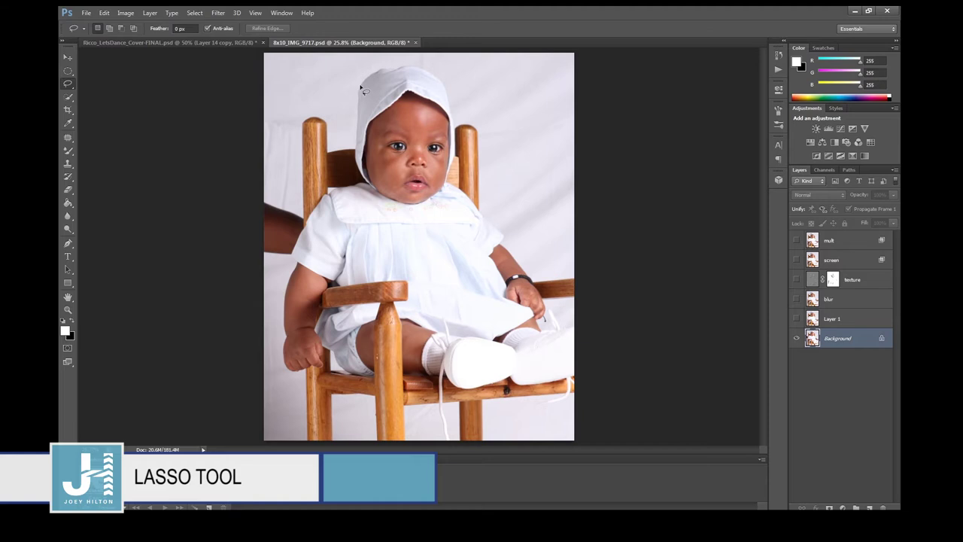
Lasso a backdrop patch right of the baby's head, testing and undoing a layer copy.
{"action": "mouse_move", "coordinate": [440, 200]}
{"action": "left_mouse_down"}
{"action": "mouse_move", "coordinate": [426, 74]}
{"action": "mouse_move", "coordinate": [359, 94]}
{"action": "mouse_move", "coordinate": [442, 195]}
{"action": "left_mouse_up"}
{"action": "left_click", "coordinate": [413, 164]}
{"action": "mouse_move", "coordinate": [537, 119]}
{"action": "left_mouse_down"}
{"action": "mouse_move", "coordinate": [551, 182]}
{"action": "mouse_move", "coordinate": [538, 121]}
{"action": "left_mouse_up"}
{"action": "key", "text": "ctrl+j"}
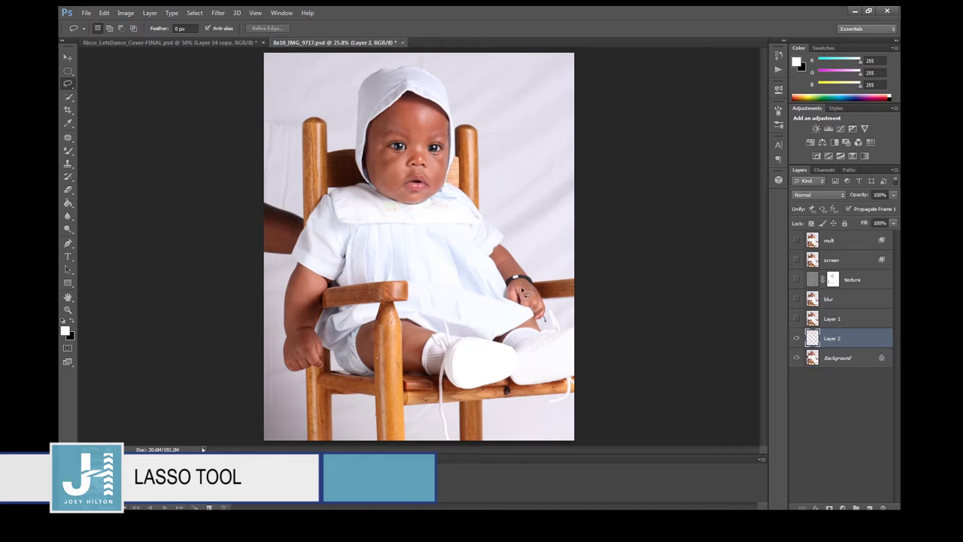
{"action": "key", "text": "ctrl+z"}
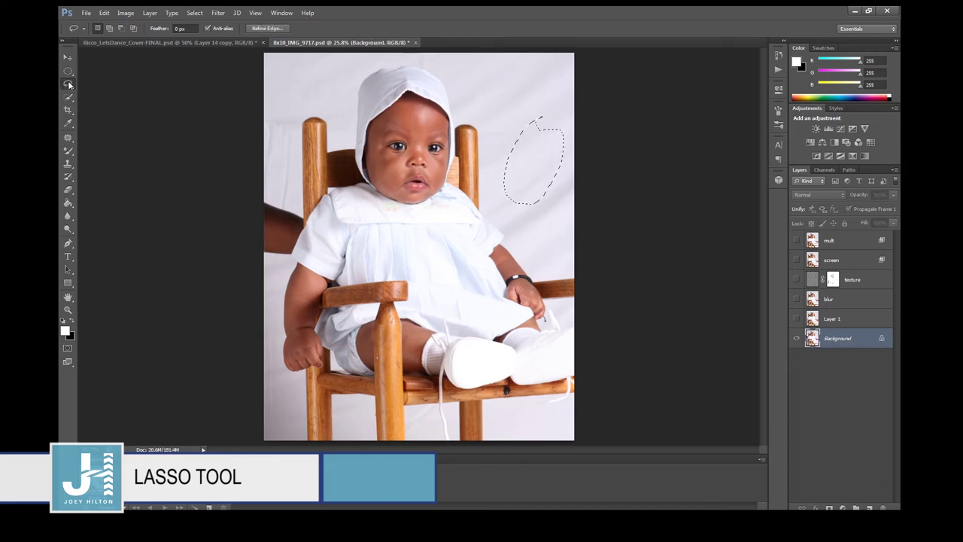
Switch to the Magnetic Lasso, then deselect the backdrop patch.
{"action": "right_click", "coordinate": [69, 85]}
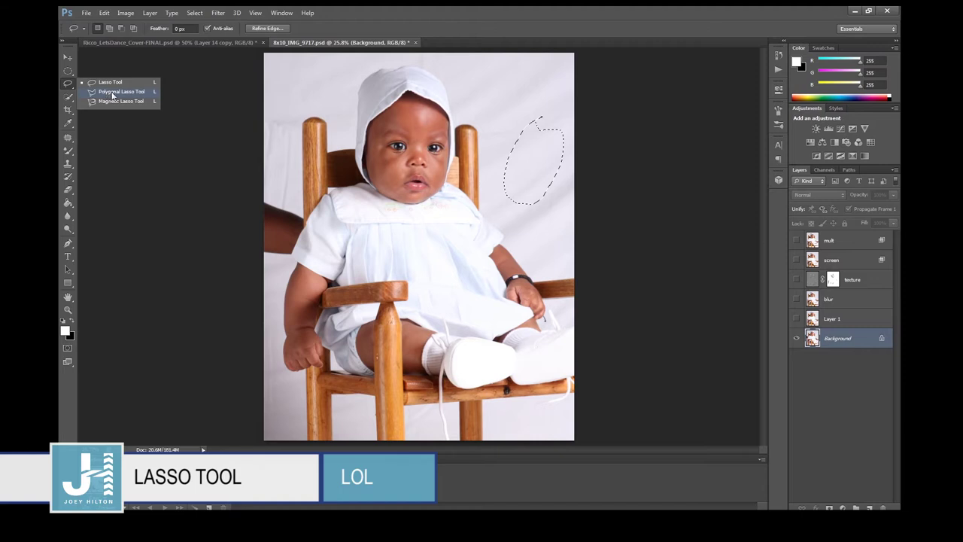
{"action": "left_click", "coordinate": [115, 103]}
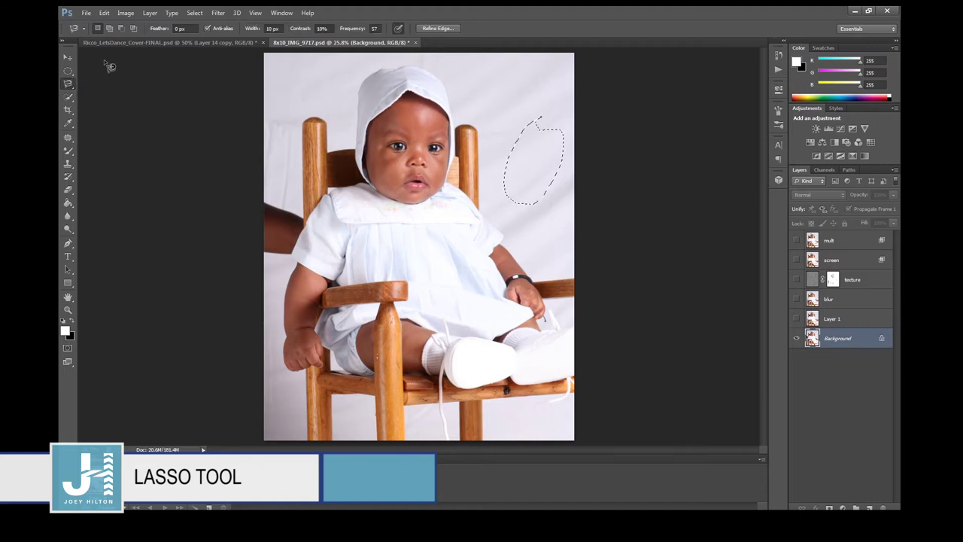
{"action": "left_click", "coordinate": [67, 71]}
{"action": "right_click", "coordinate": [364, 149]}
{"action": "left_click", "coordinate": [375, 157]}
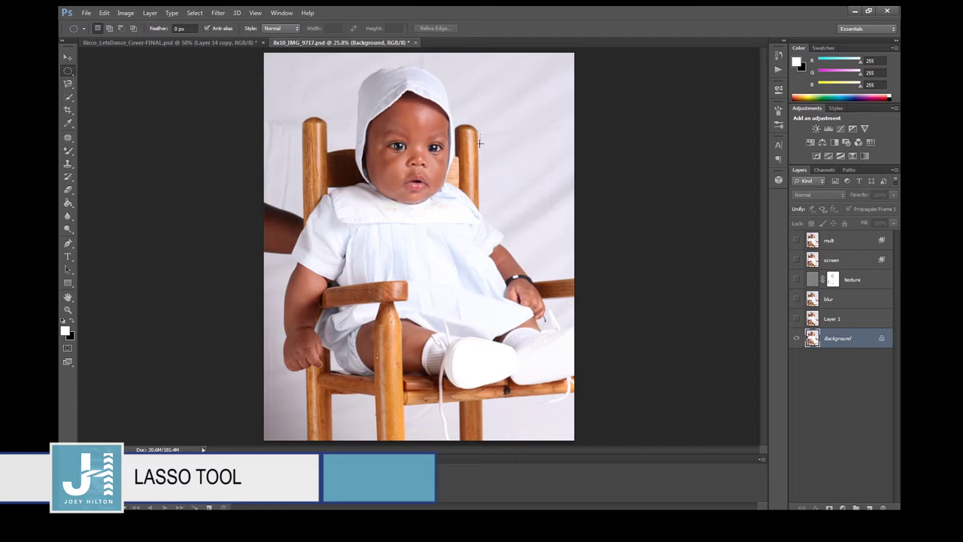
{"action": "left_click", "coordinate": [470, 190]}
{"action": "left_click_drag", "start_coordinate": [68, 84], "coordinate": [98, 94]}
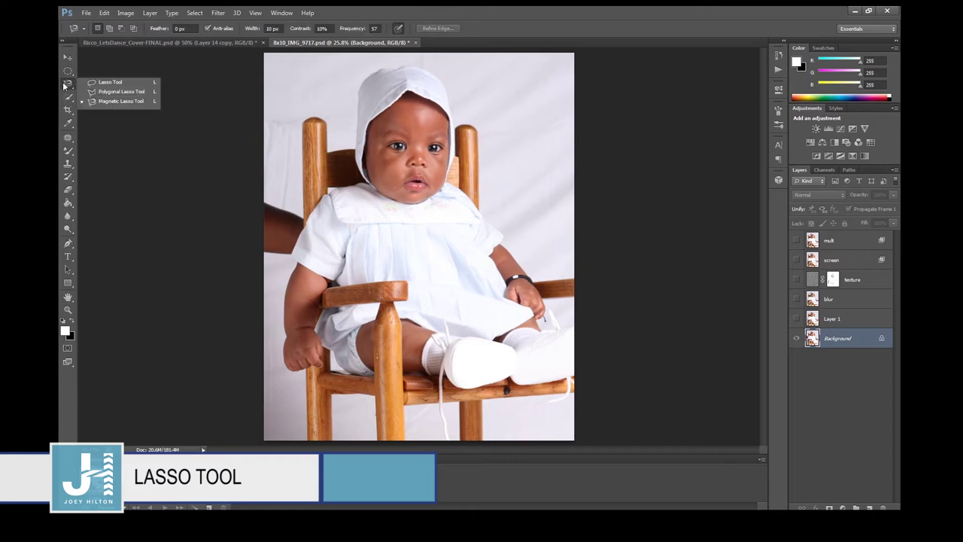
{"action": "left_click", "coordinate": [100, 102]}
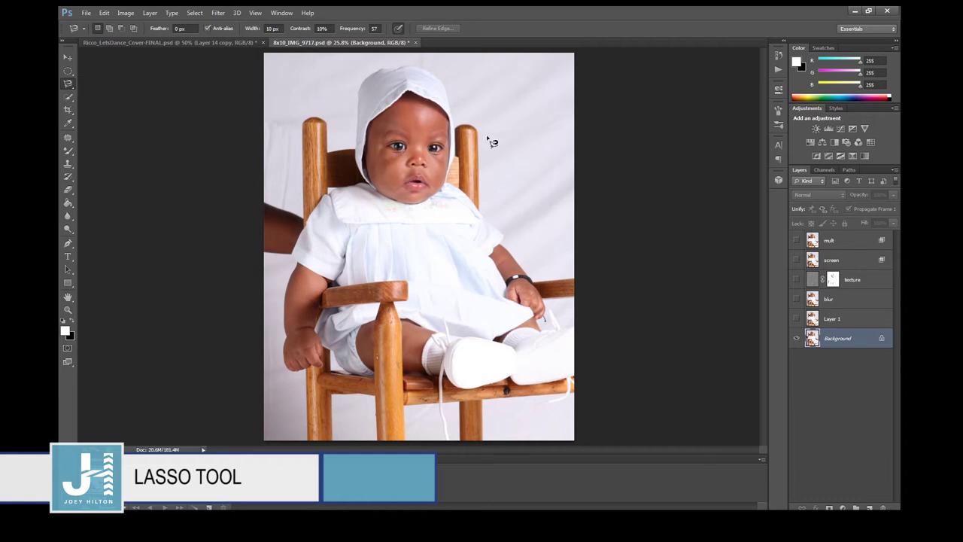
{"action": "mouse_move", "coordinate": [482, 157]}
{"action": "left_mouse_down"}
{"action": "mouse_move", "coordinate": [483, 217]}
{"action": "mouse_move", "coordinate": [510, 241]}
{"action": "mouse_move", "coordinate": [501, 247]}
{"action": "mouse_move", "coordinate": [522, 239]}
{"action": "mouse_move", "coordinate": [537, 256]}
{"action": "mouse_move", "coordinate": [534, 283]}
{"action": "mouse_move", "coordinate": [579, 283]}
{"action": "mouse_move", "coordinate": [556, 215]}
{"action": "mouse_move", "coordinate": [496, 141]}
{"action": "left_mouse_up"}
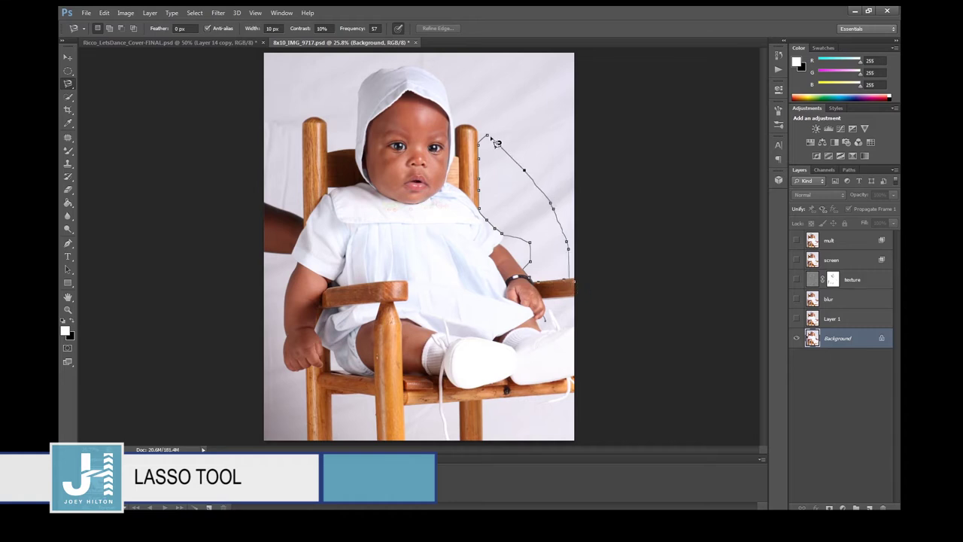
{"action": "left_click", "coordinate": [494, 142]}
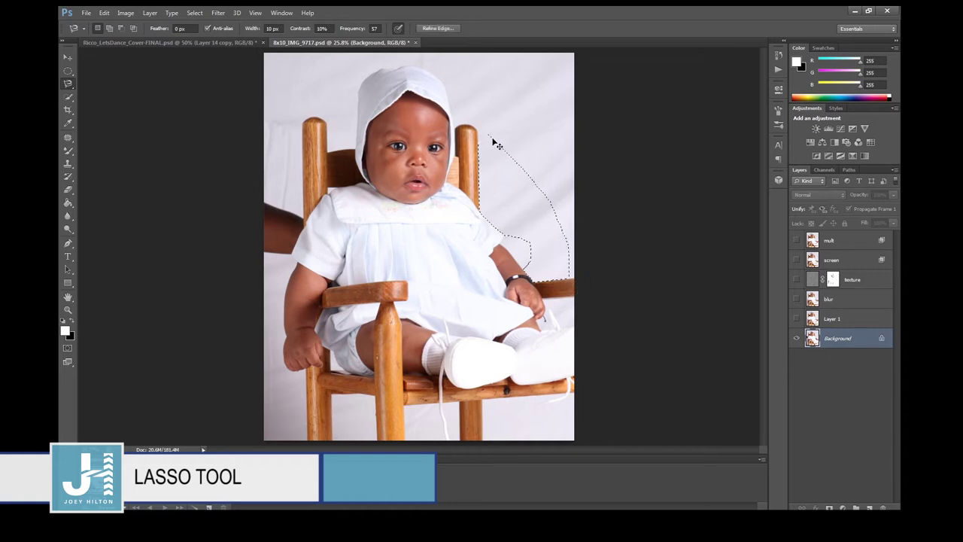
{"action": "key", "text": "ctrl+plus"}
{"action": "key", "text": "ctrl+plus"}
{"action": "key", "text": "ctrl+plus"}
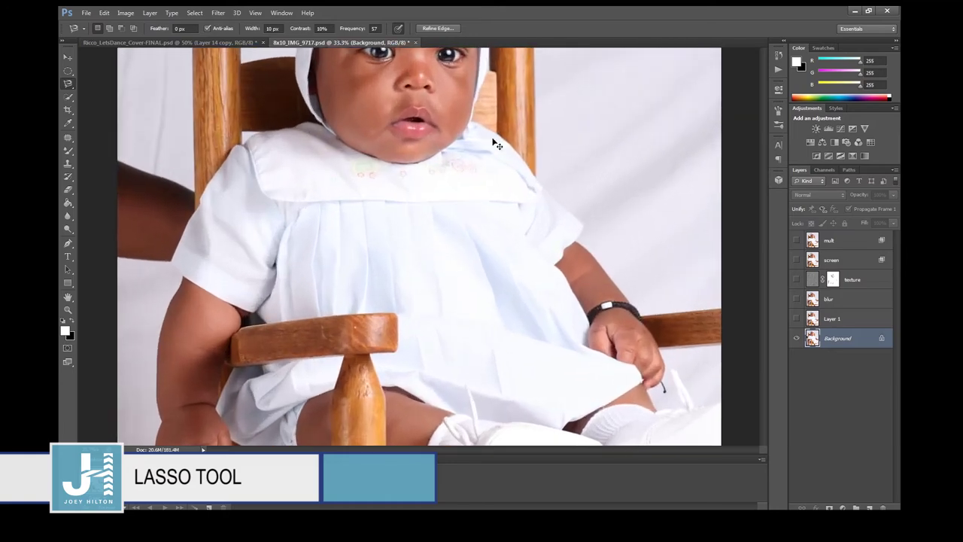
{"action": "left_click_drag", "start_coordinate": [440, 449], "coordinate": [490, 462]}
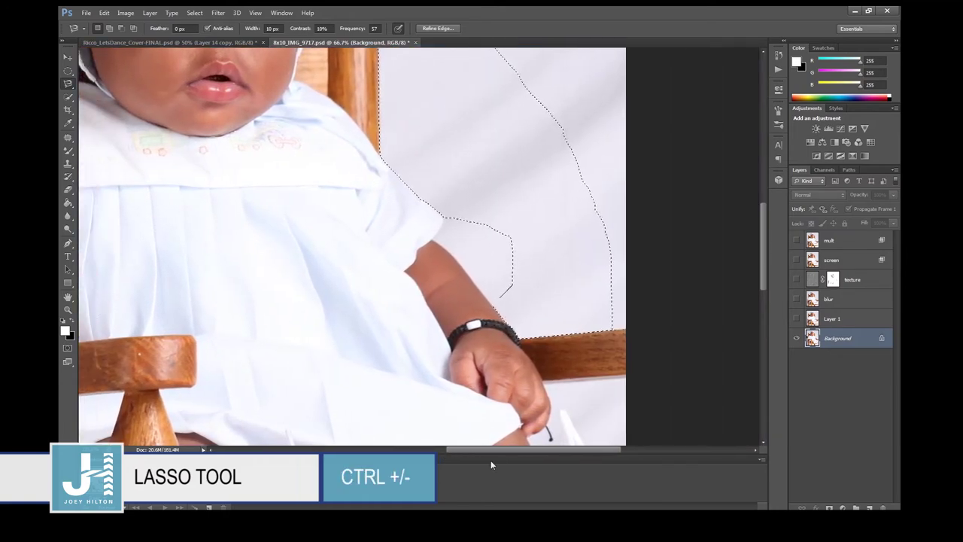
{"action": "scroll", "coordinate": [494, 273], "scroll_direction": "up", "scroll_amount": 5}
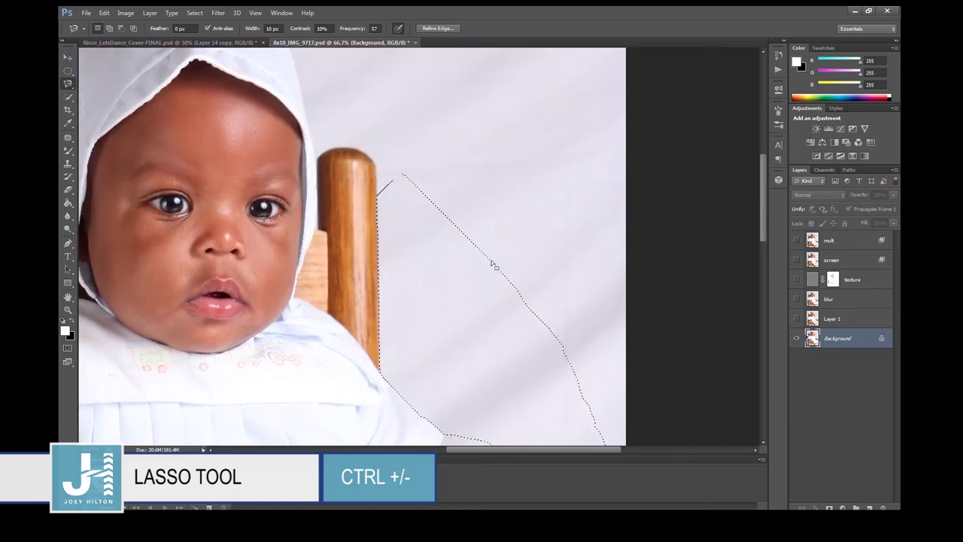
{"action": "key", "text": "ctrl+plus"}
{"action": "key", "text": "ctrl+minus"}
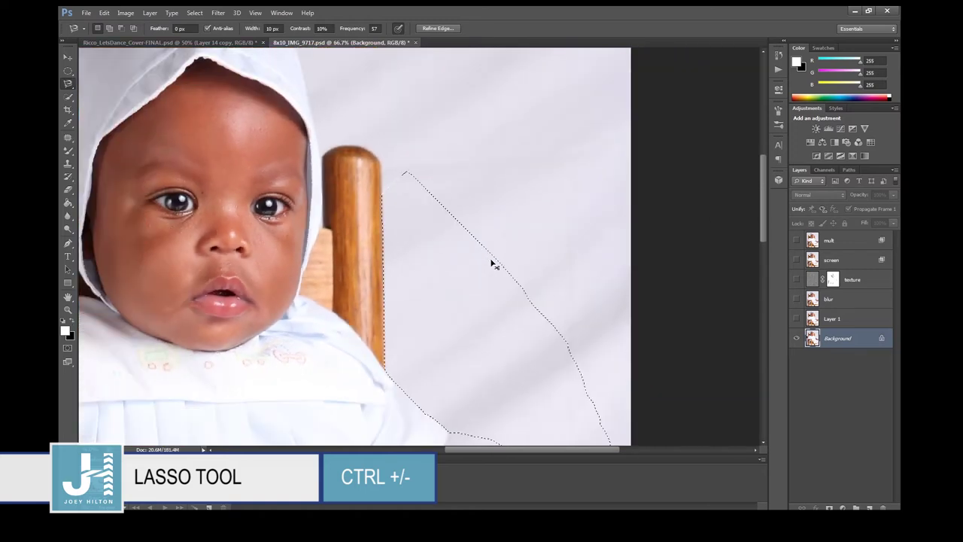
{"action": "scroll", "coordinate": [427, 320], "scroll_direction": "up", "scroll_amount": 2}
{"action": "scroll", "coordinate": [427, 322], "scroll_direction": "down", "scroll_amount": 4}
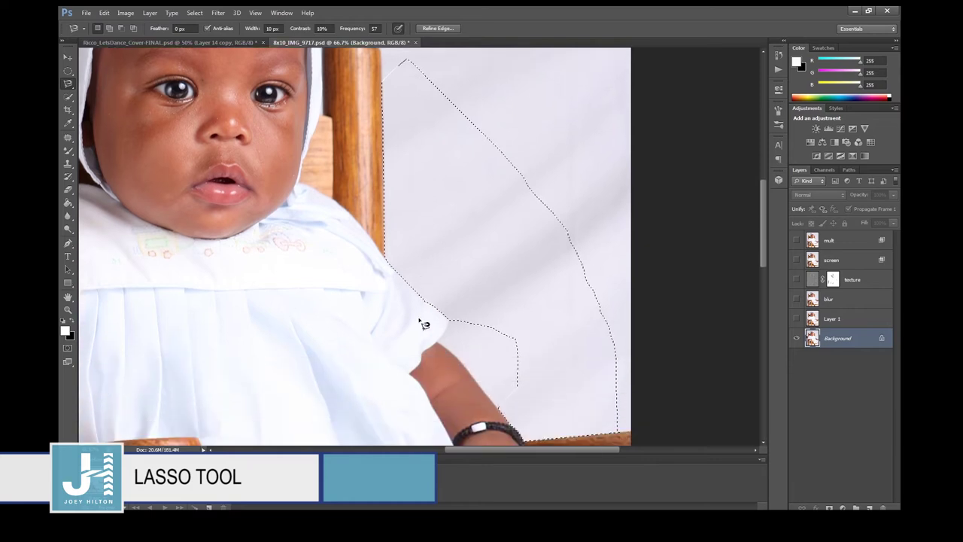
{"action": "right_click", "coordinate": [188, 168]}
{"action": "left_click", "coordinate": [206, 176]}
{"action": "key", "text": "ctrl+0"}
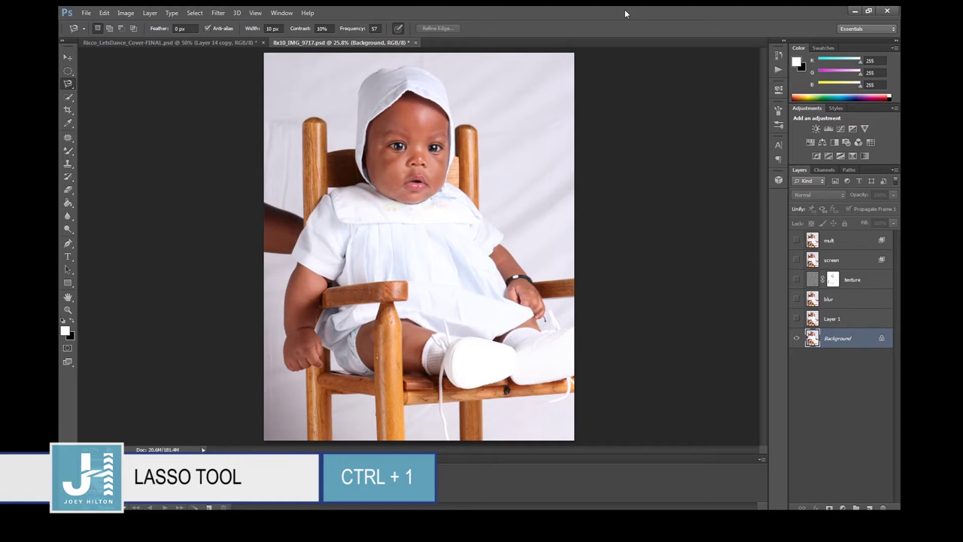
{"action": "key", "text": "ctrl+1"}
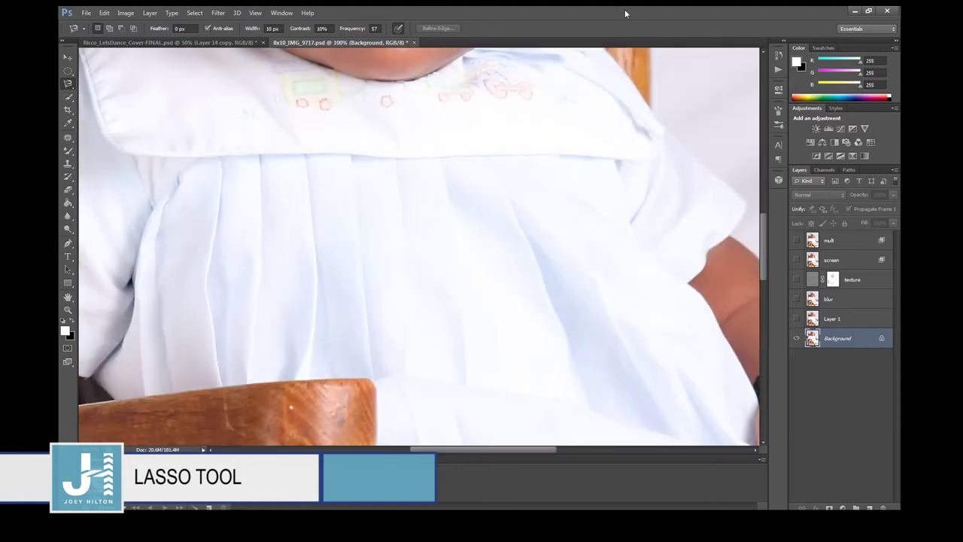
{"action": "key", "text": "ctrl+0"}
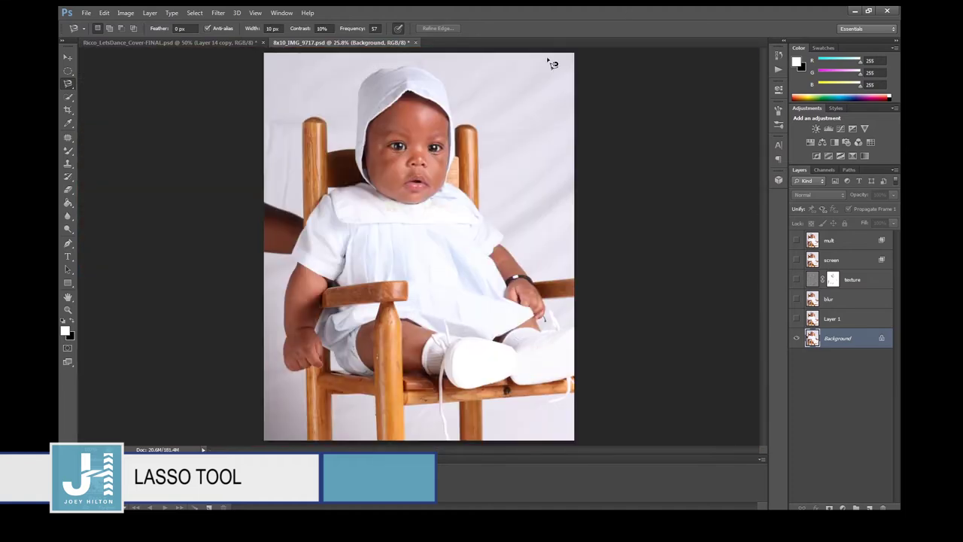
{"action": "left_click", "coordinate": [73, 97]}
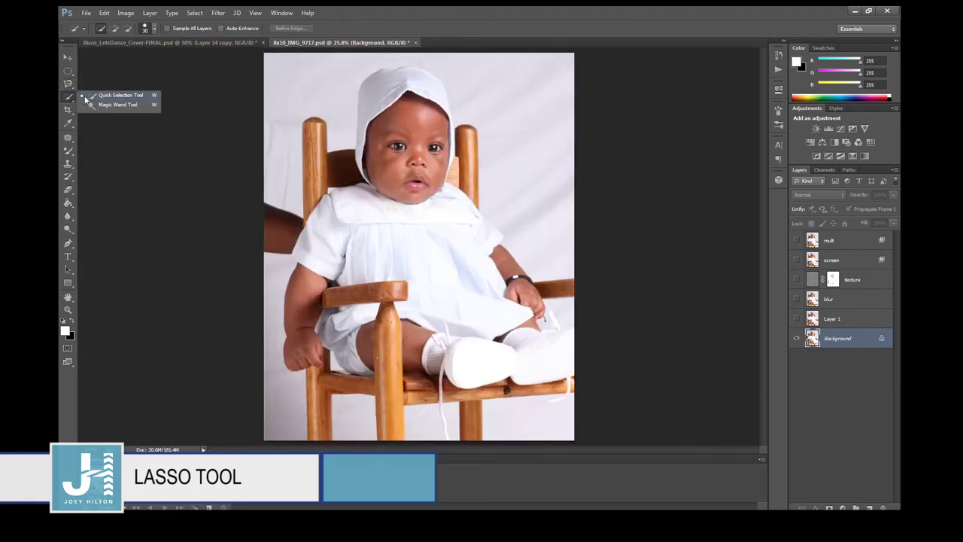
{"action": "mouse_move", "coordinate": [473, 79]}
{"action": "left_mouse_down"}
{"action": "mouse_move", "coordinate": [461, 106]}
{"action": "mouse_move", "coordinate": [490, 125]}
{"action": "mouse_move", "coordinate": [499, 183]}
{"action": "left_mouse_up"}
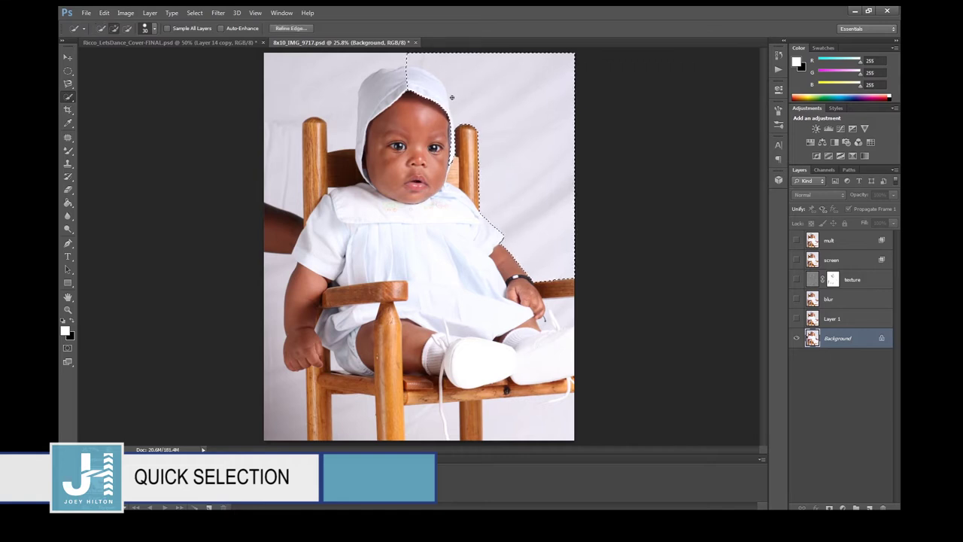
{"action": "key", "text": "ctrl+d"}
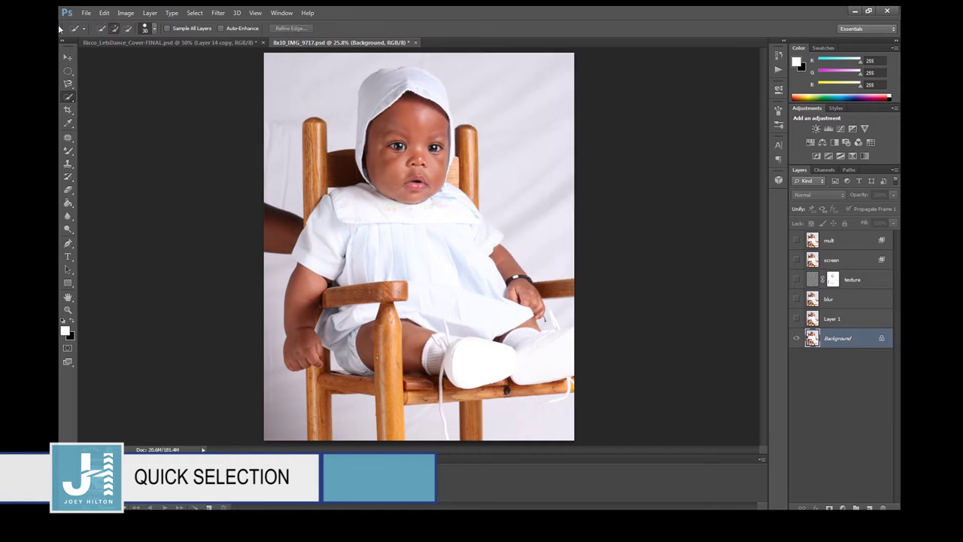
{"action": "right_click", "coordinate": [66, 102]}
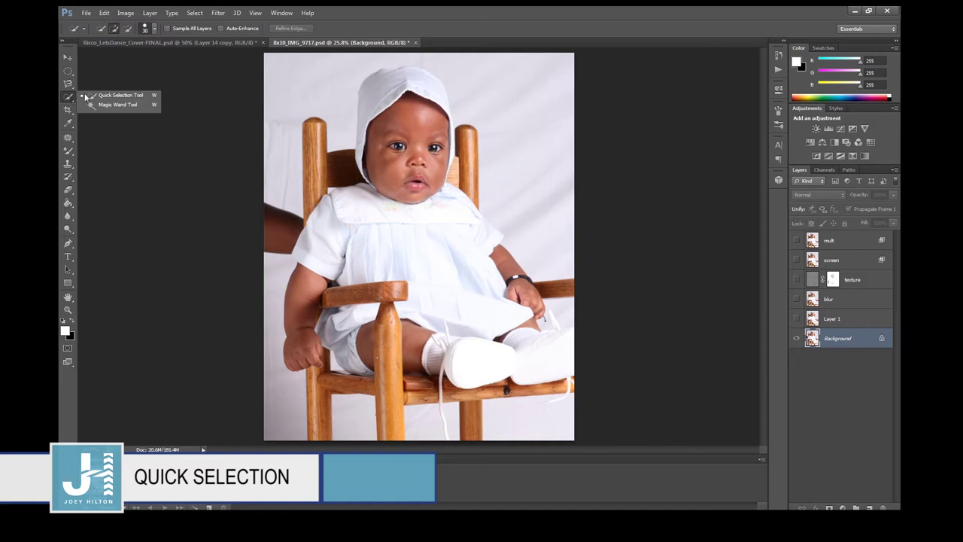
{"action": "left_click", "coordinate": [98, 95]}
{"action": "left_click_drag", "start_coordinate": [353, 87], "coordinate": [344, 103]}
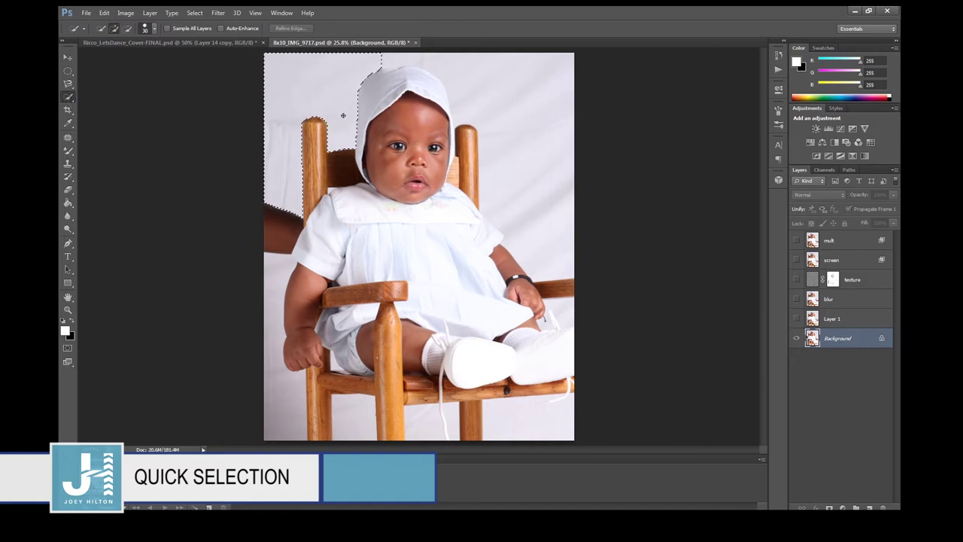
{"action": "mouse_move", "coordinate": [343, 109]}
{"action": "left_mouse_down"}
{"action": "mouse_move", "coordinate": [357, 69]}
{"action": "mouse_move", "coordinate": [397, 57]}
{"action": "mouse_move", "coordinate": [440, 62]}
{"action": "mouse_move", "coordinate": [467, 116]}
{"action": "left_mouse_up"}
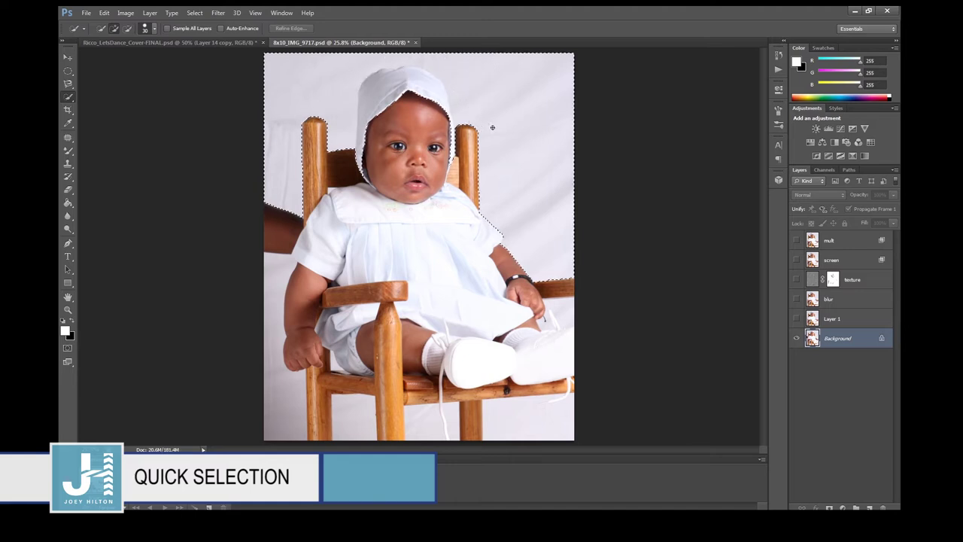
{"action": "key", "text": "ctrl+d"}
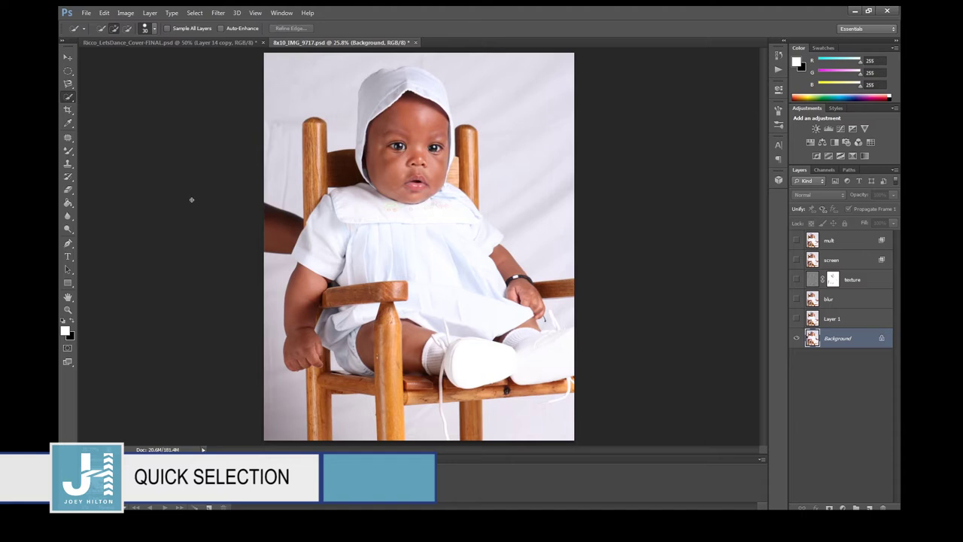
{"action": "right_click", "coordinate": [69, 98]}
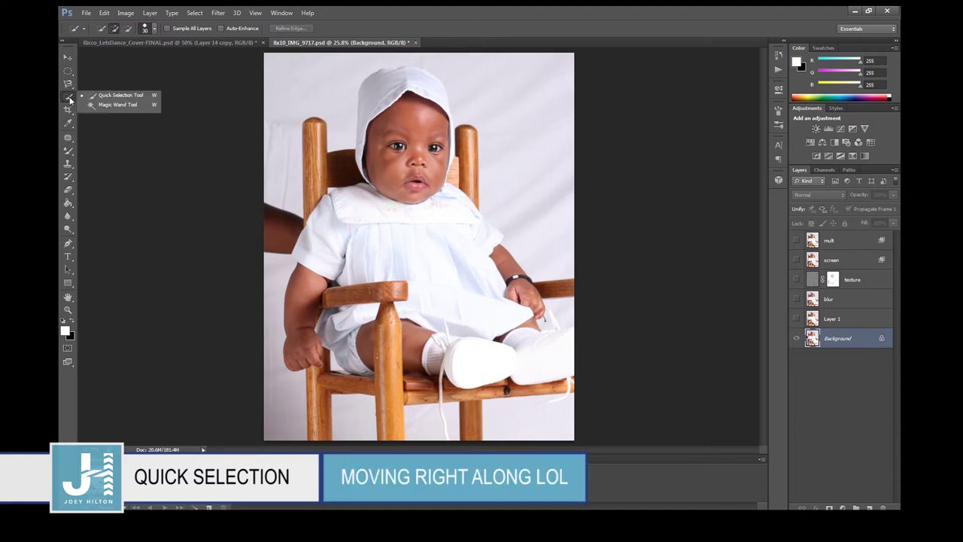
{"action": "left_click", "coordinate": [117, 104]}
{"action": "left_click", "coordinate": [495, 136]}
{"action": "key", "text": "ctrl+d"}
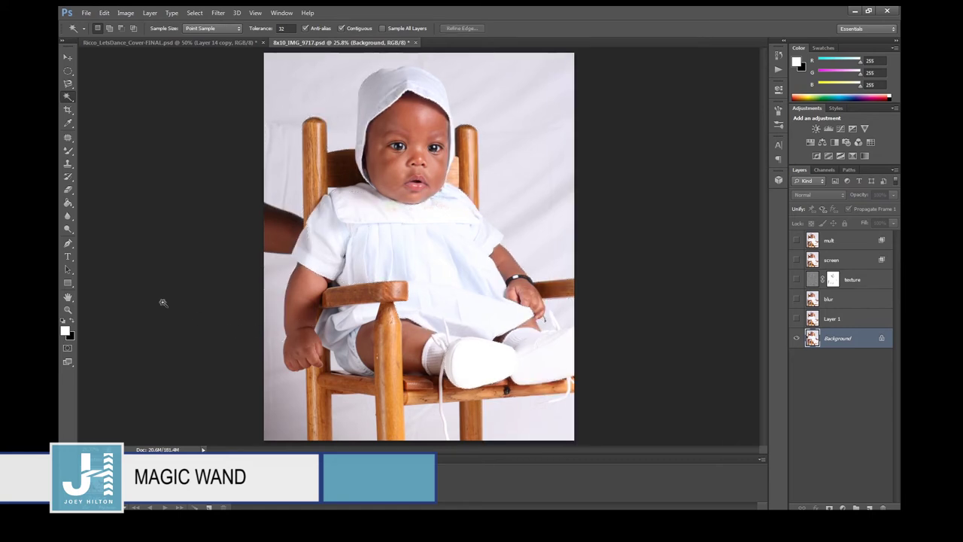
{"action": "left_click", "coordinate": [68, 110]}
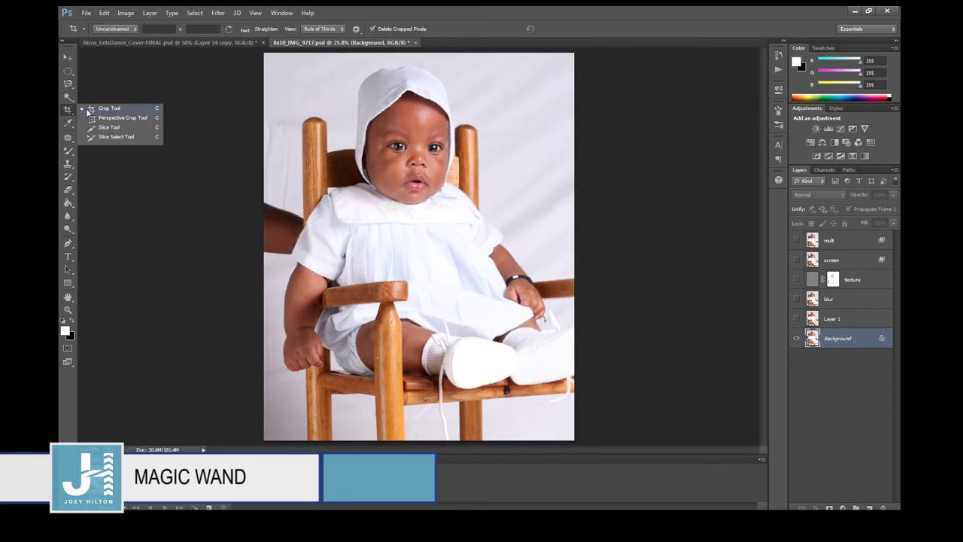
{"action": "left_click", "coordinate": [87, 112]}
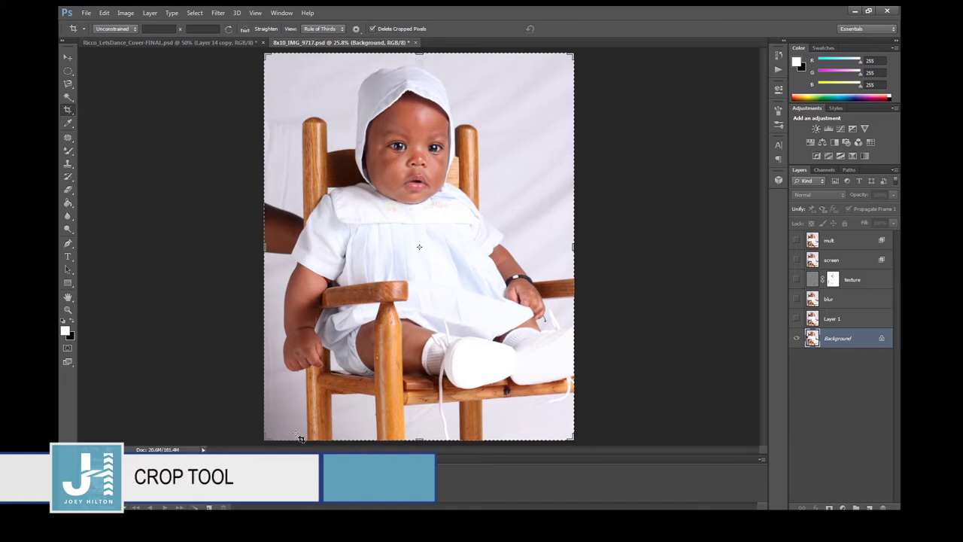
{"action": "left_click_drag", "start_coordinate": [416, 55], "coordinate": [419, 185]}
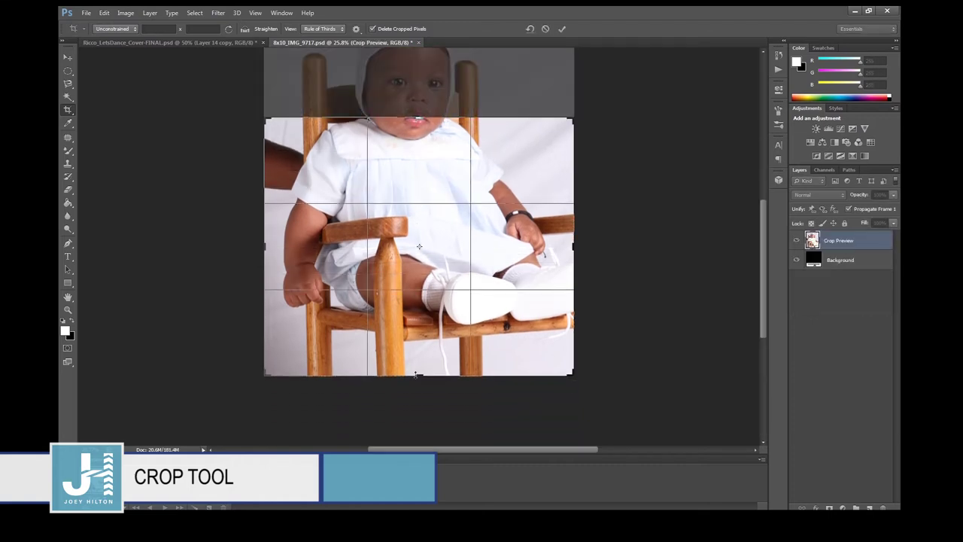
{"action": "left_click_drag", "start_coordinate": [416, 374], "coordinate": [416, 256]}
{"action": "left_click_drag", "start_coordinate": [266, 246], "coordinate": [298, 247]}
{"action": "left_click_drag", "start_coordinate": [537, 247], "coordinate": [502, 247]}
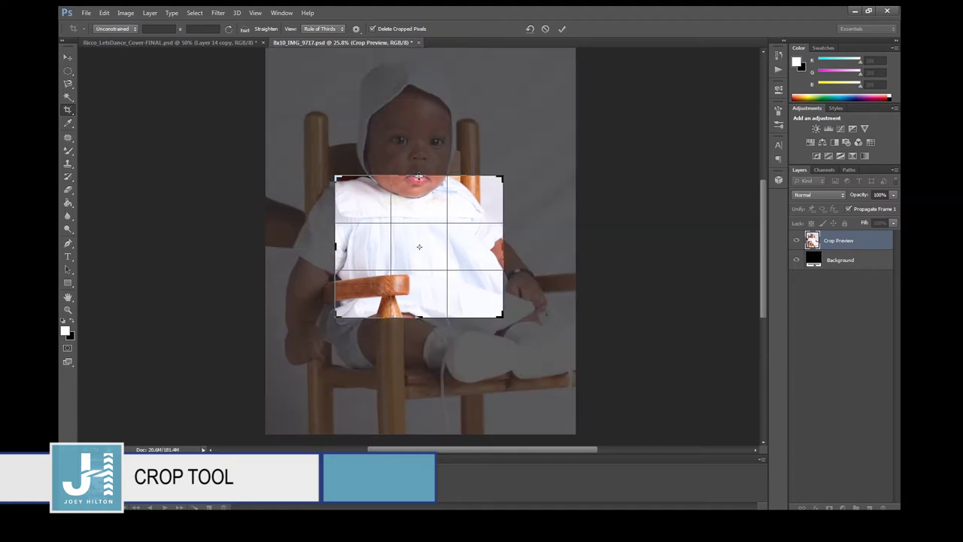
{"action": "left_click_drag", "start_coordinate": [418, 177], "coordinate": [418, 48]}
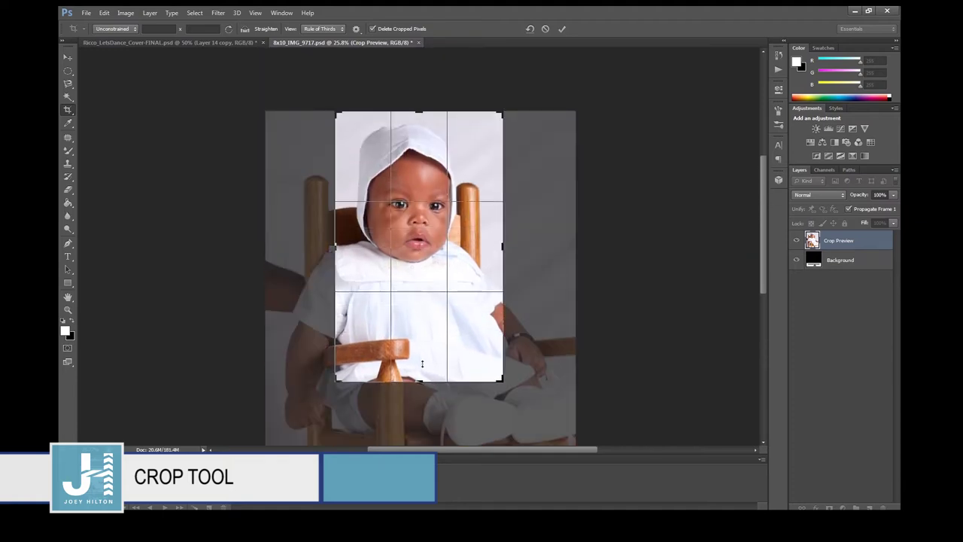
{"action": "left_click_drag", "start_coordinate": [422, 364], "coordinate": [422, 336]}
{"action": "key", "text": "Return"}
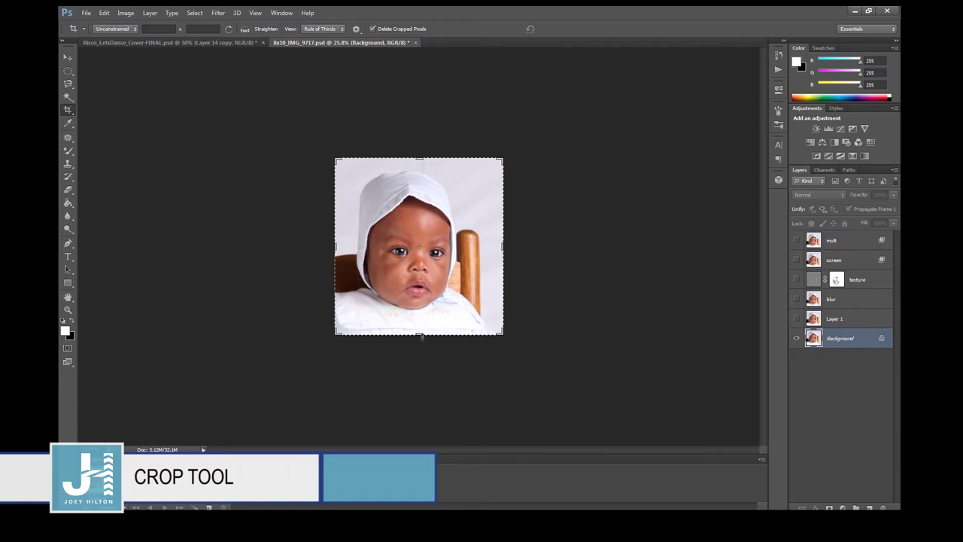
{"action": "key", "text": "ctrl+z"}
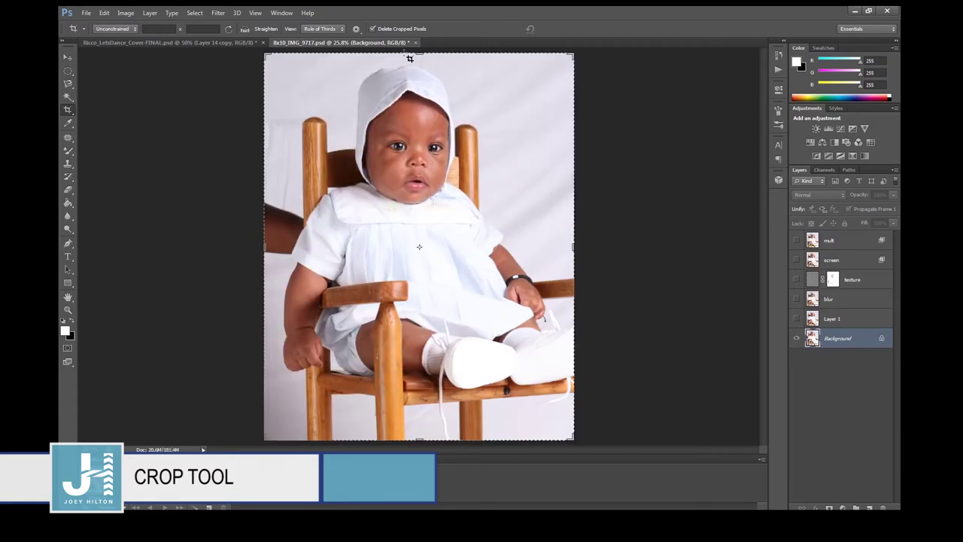
{"action": "left_click_drag", "start_coordinate": [265, 249], "coordinate": [340, 255]}
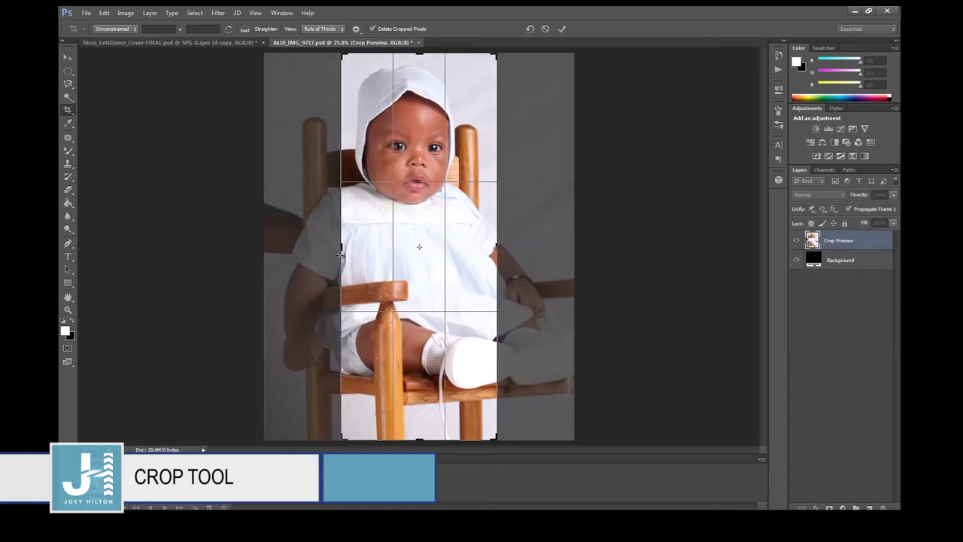
{"action": "key", "text": "Escape"}
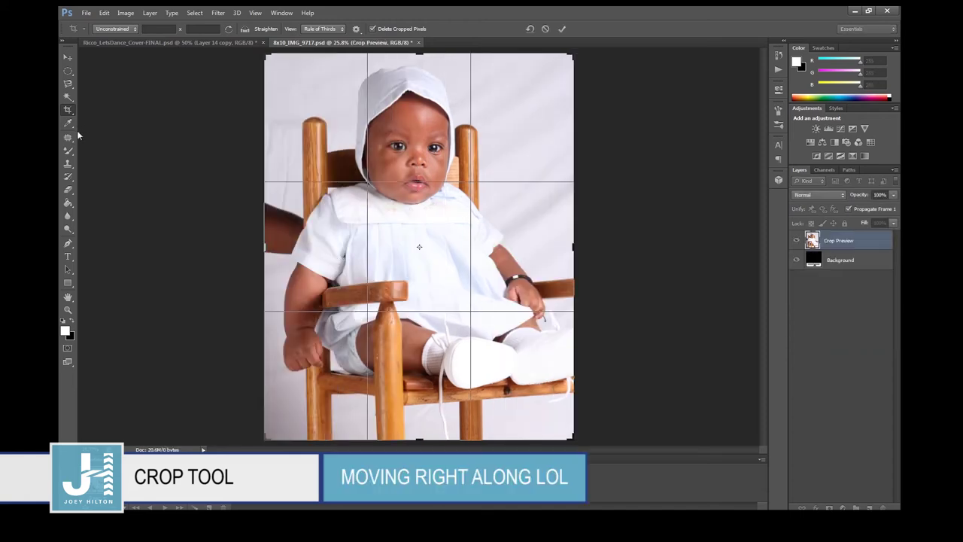
{"action": "key", "text": "Escape"}
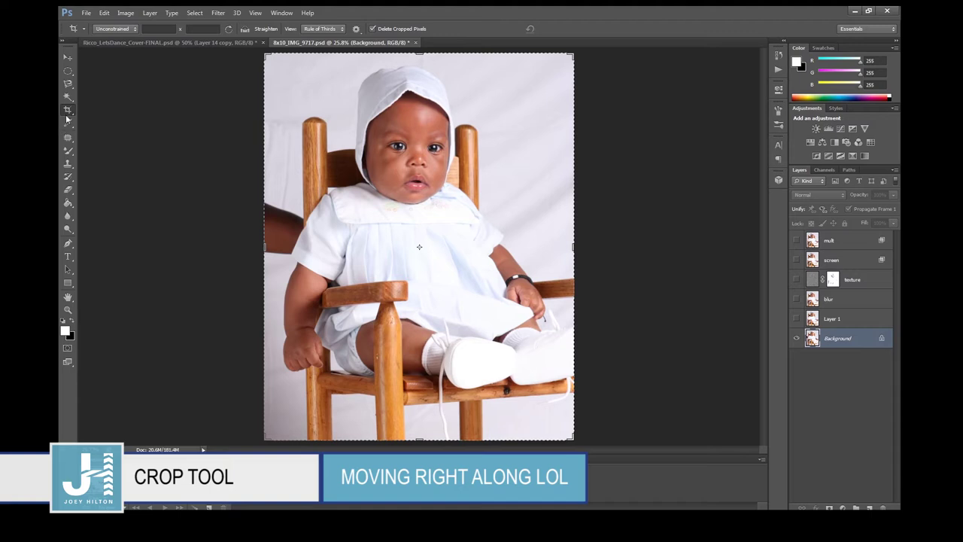
{"action": "right_click", "coordinate": [68, 113]}
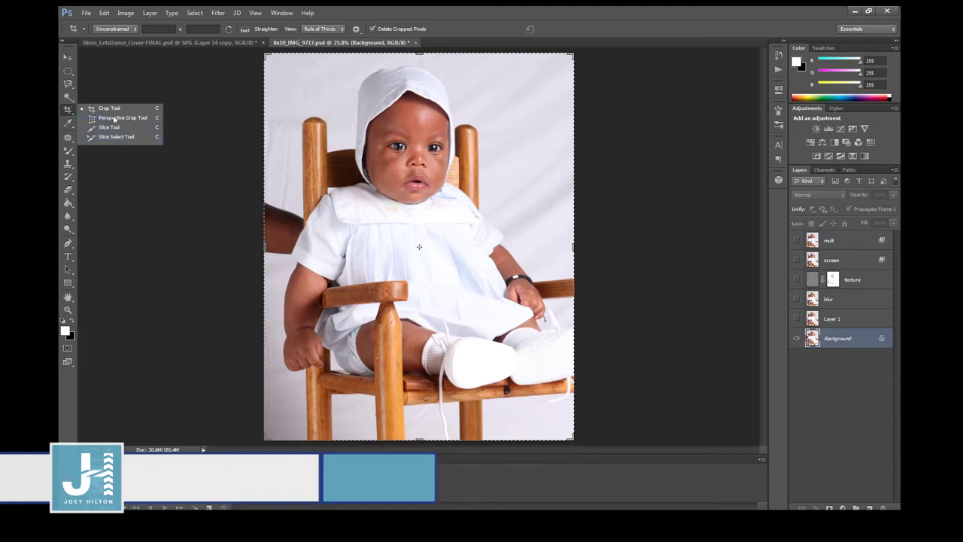
Type the title text over the chair and set it to 36 pt.
{"action": "left_click", "coordinate": [68, 123]}
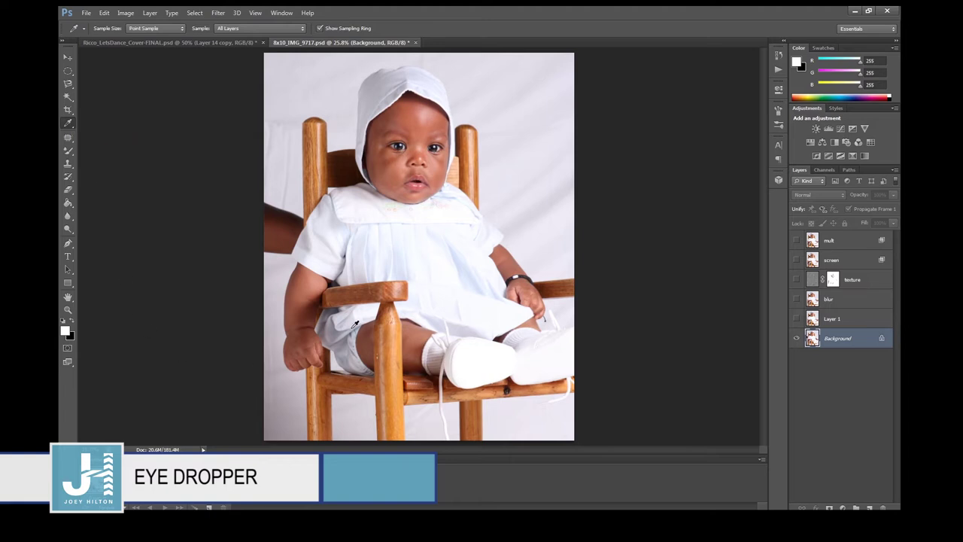
{"action": "left_click", "coordinate": [68, 257]}
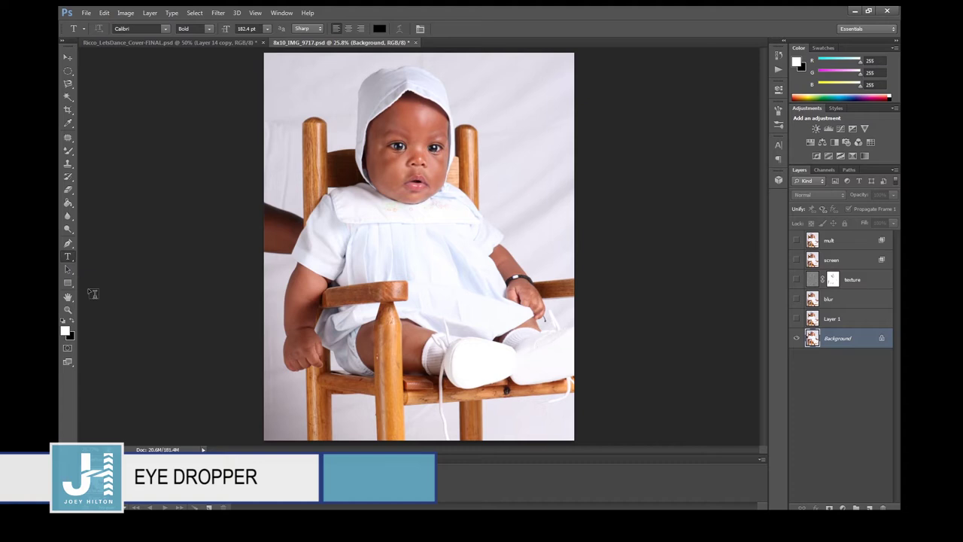
{"action": "left_click", "coordinate": [315, 337]}
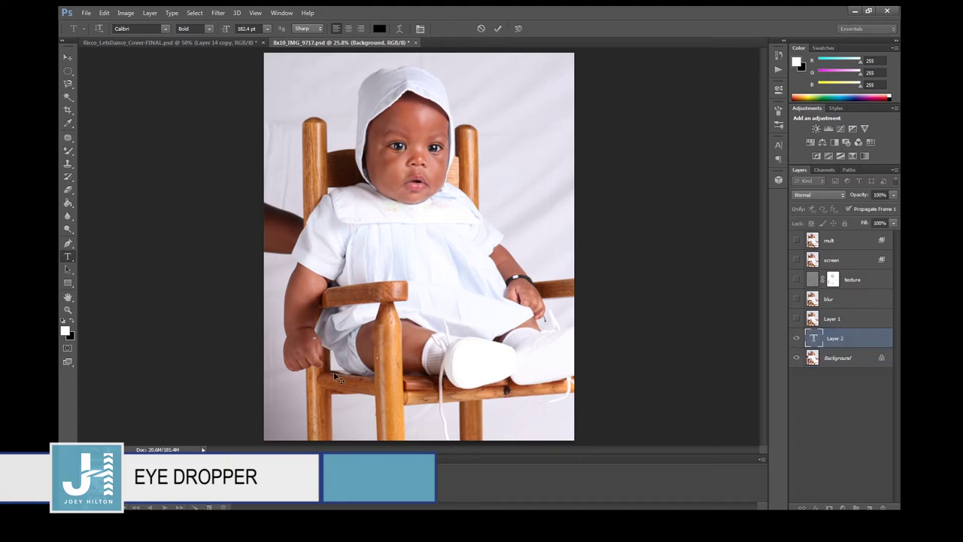
{"action": "type", "text": "AS"}
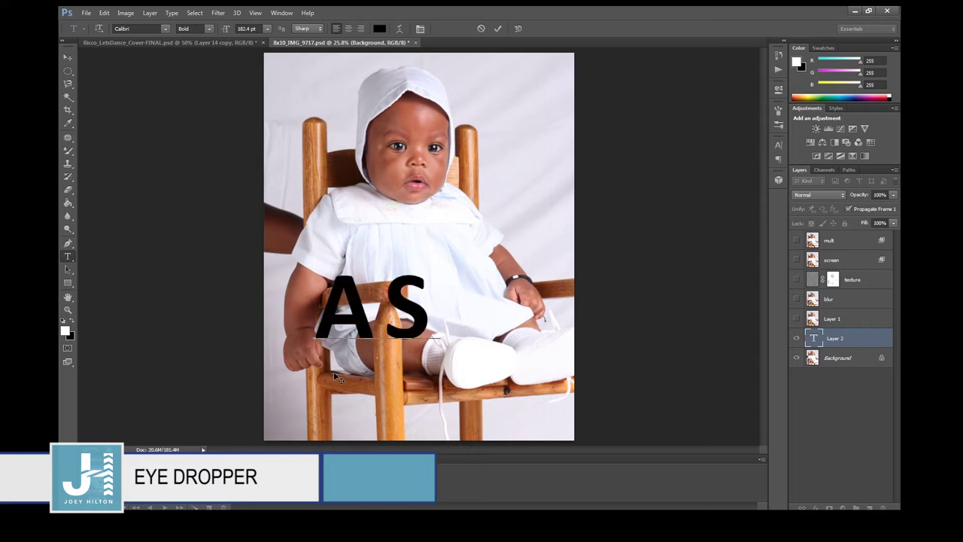
{"action": "type", "text": "HE"}
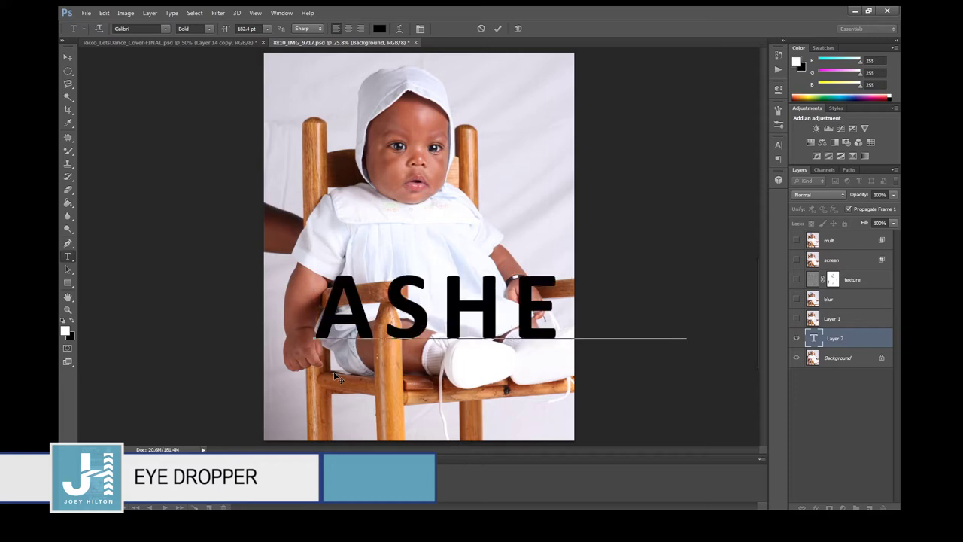
{"action": "key", "text": "ctrl+a"}
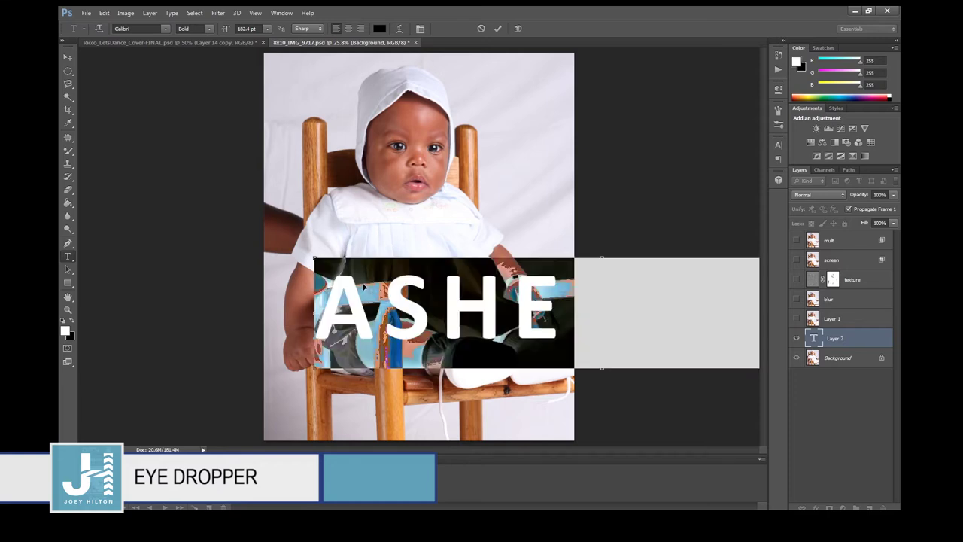
{"action": "left_click", "coordinate": [777, 146]}
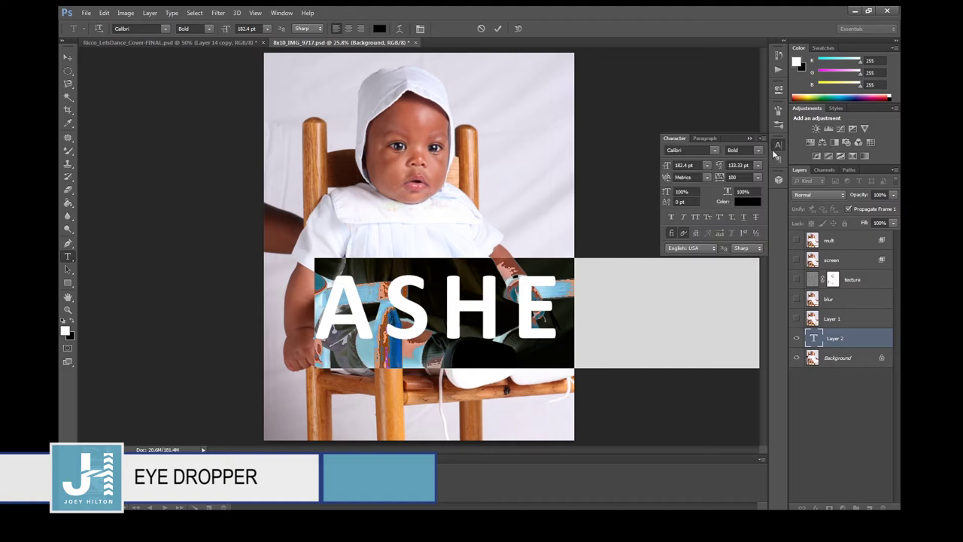
{"action": "left_click", "coordinate": [707, 165]}
{"action": "left_click", "coordinate": [695, 305]}
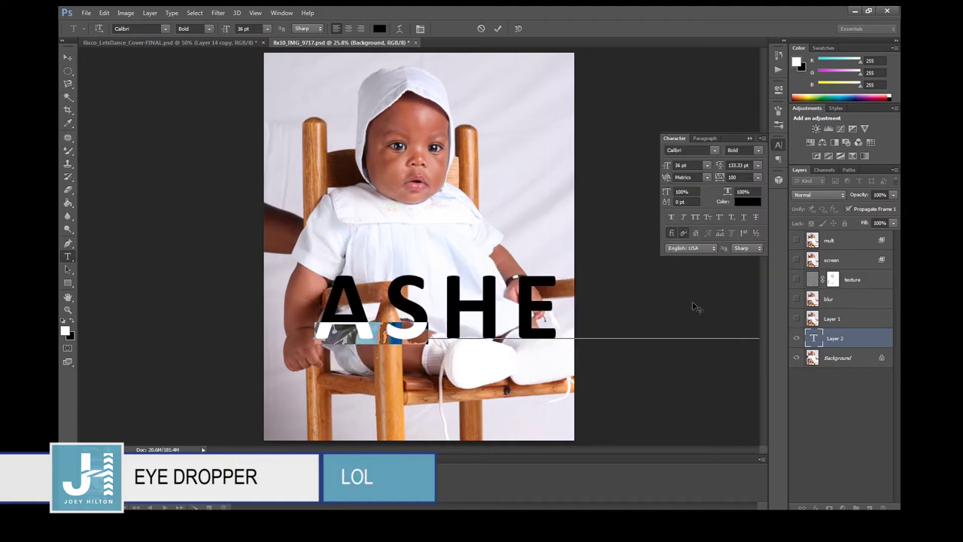
Move the title to the top right and break LUCA onto a second line.
{"action": "left_click", "coordinate": [67, 58]}
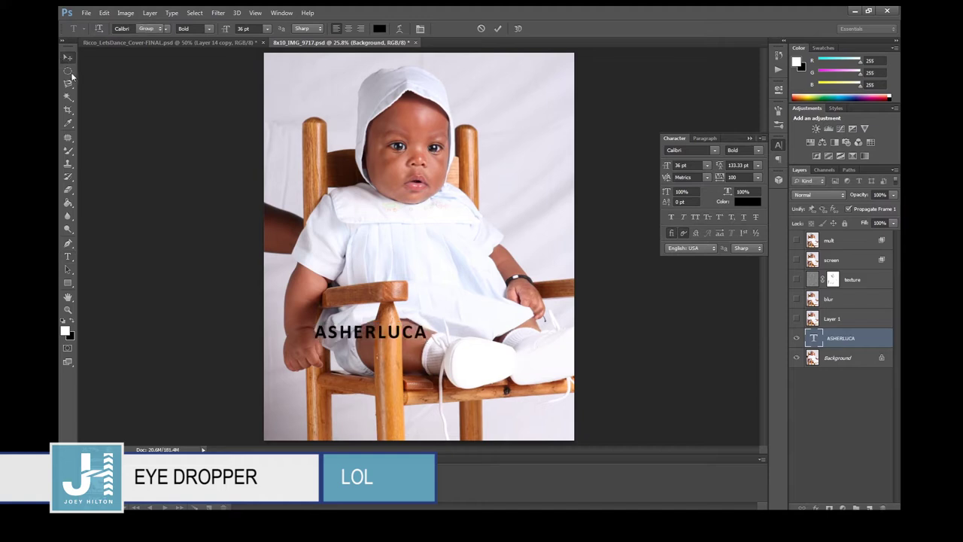
{"action": "left_click_drag", "start_coordinate": [350, 339], "coordinate": [494, 75]}
{"action": "left_click", "coordinate": [70, 258]}
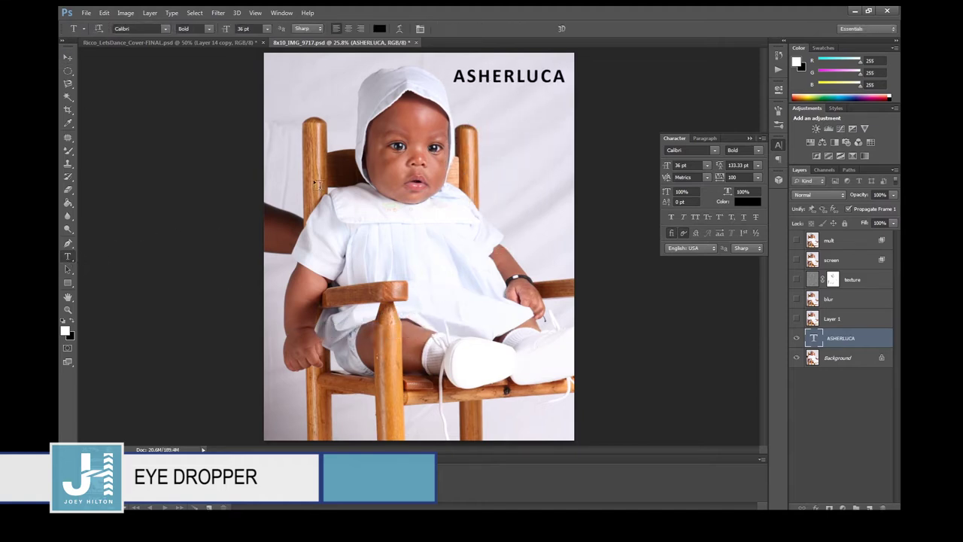
{"action": "left_click", "coordinate": [517, 75]}
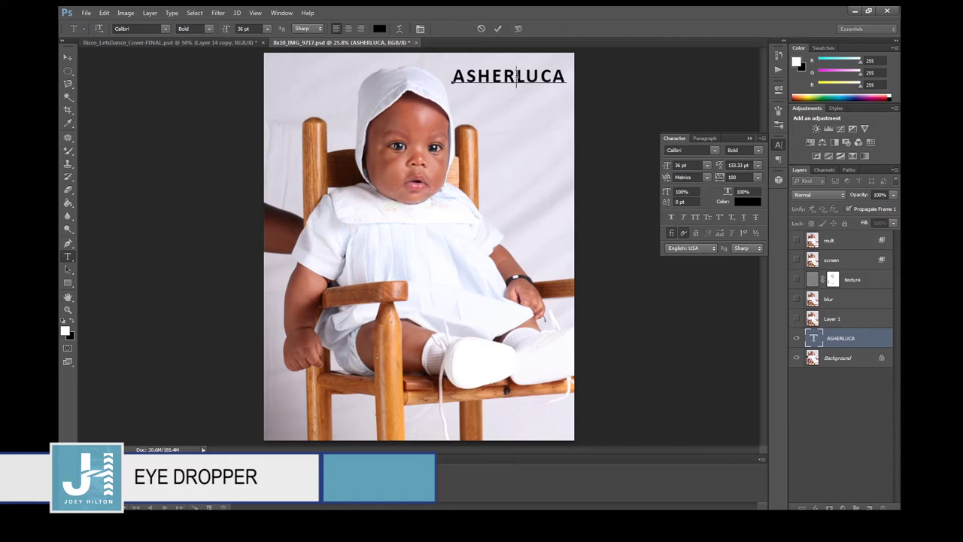
{"action": "key", "text": "Return"}
{"action": "key", "text": "ctrl+a"}
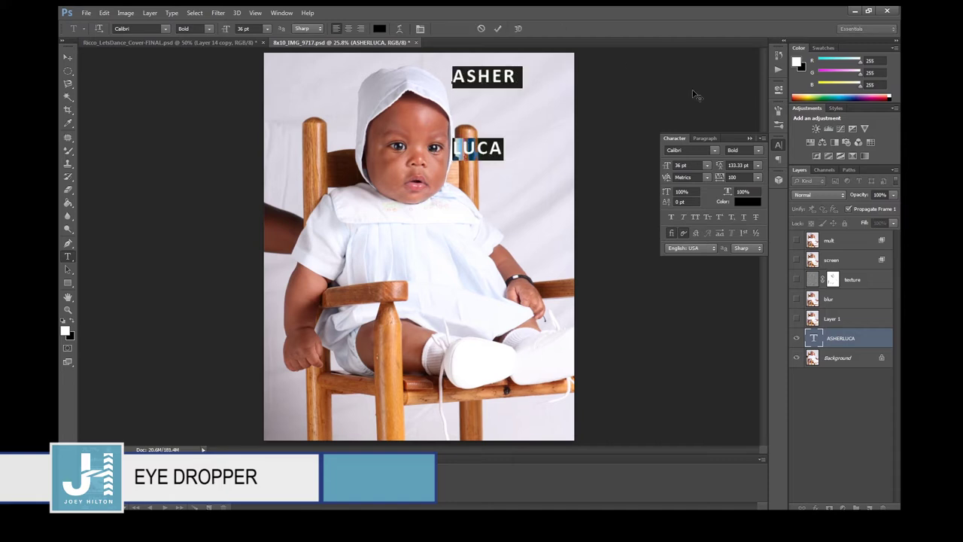
{"action": "left_click", "coordinate": [740, 166]}
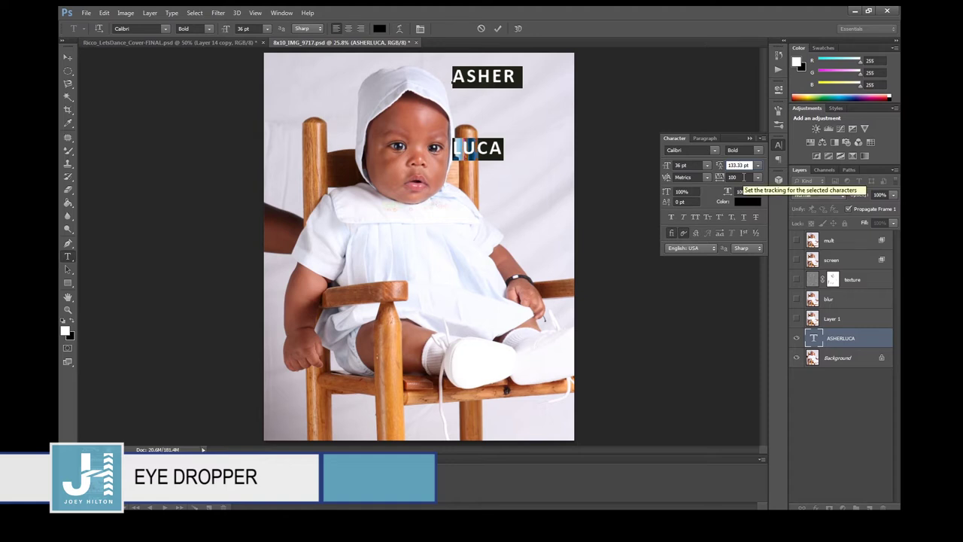
{"action": "key", "text": "Return"}
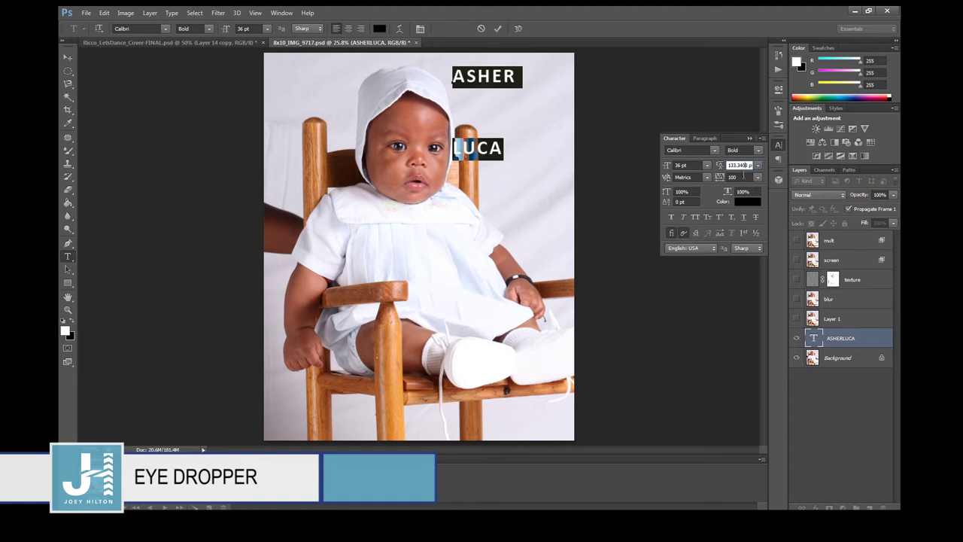
{"action": "left_click", "coordinate": [740, 164]}
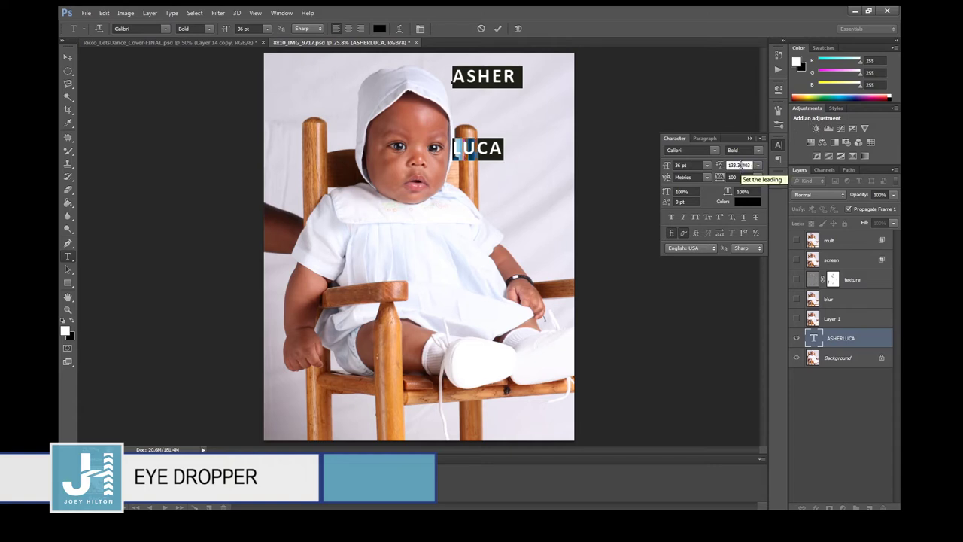
{"action": "key", "text": "Return"}
{"action": "left_click", "coordinate": [741, 165]}
{"action": "type", "text": "40"}
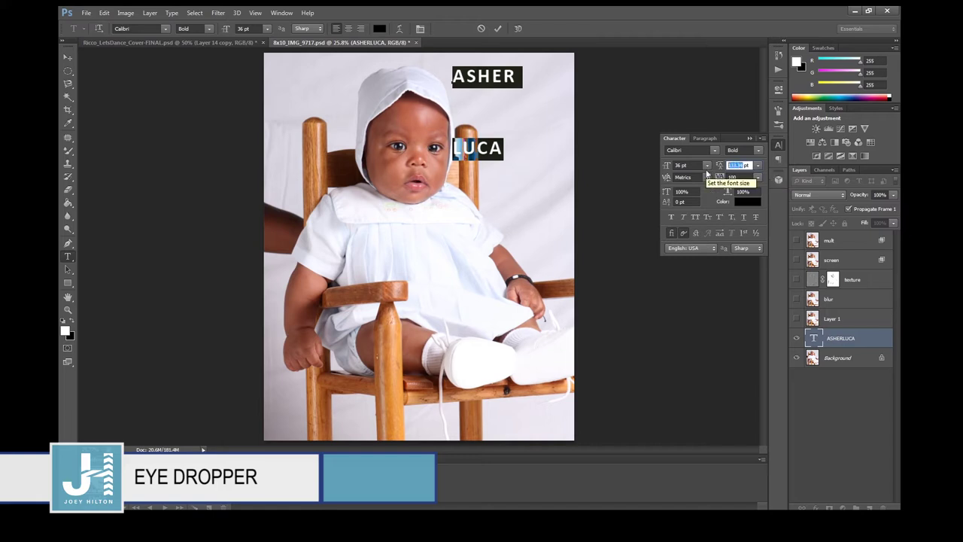
{"action": "key", "text": "Return"}
{"action": "left_click", "coordinate": [66, 58]}
{"action": "left_click_drag", "start_coordinate": [476, 99], "coordinate": [520, 100]}
{"action": "left_click", "coordinate": [705, 139]}
{"action": "left_click", "coordinate": [698, 151]}
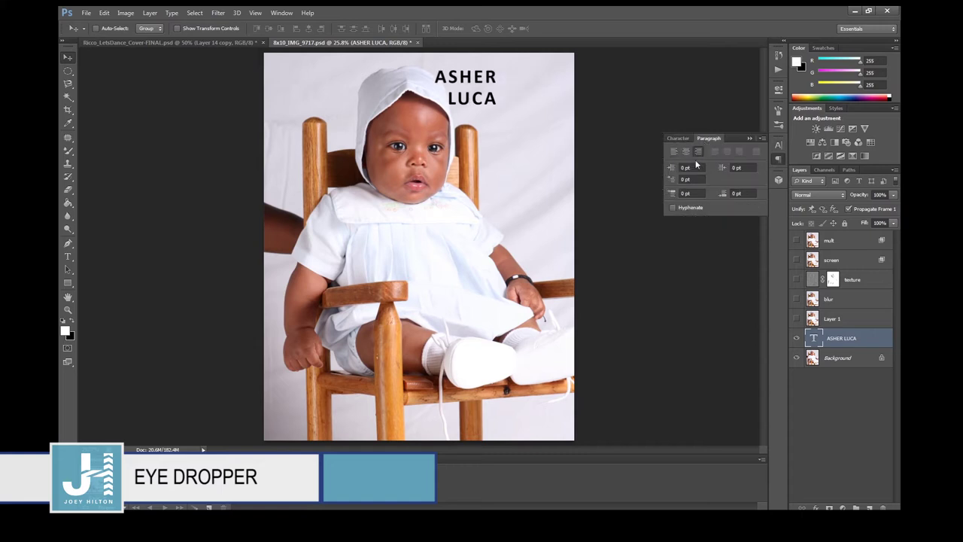
{"action": "left_click_drag", "start_coordinate": [485, 95], "coordinate": [542, 91]}
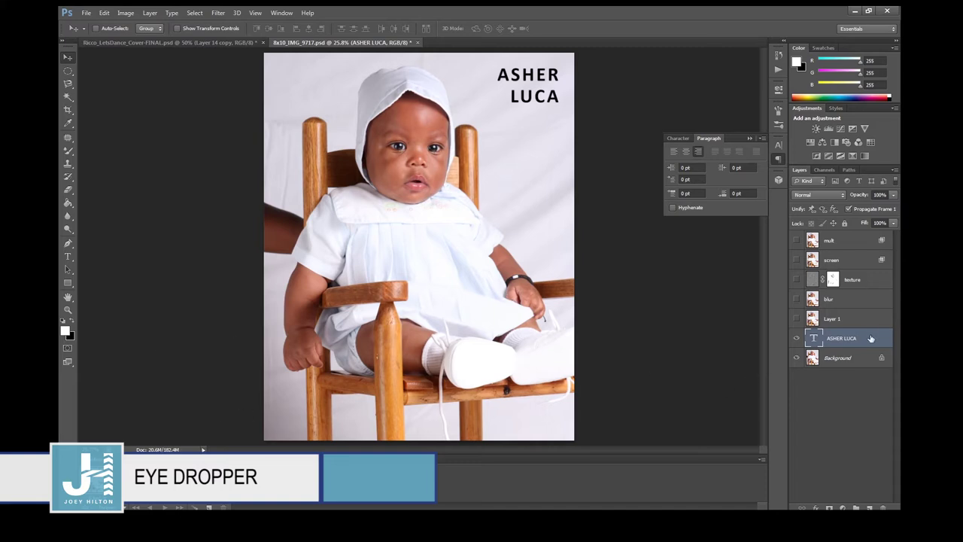
Sample the baby's cheek skin tone (R220 G145 B123) as the foreground colour.
{"action": "left_click", "coordinate": [67, 126]}
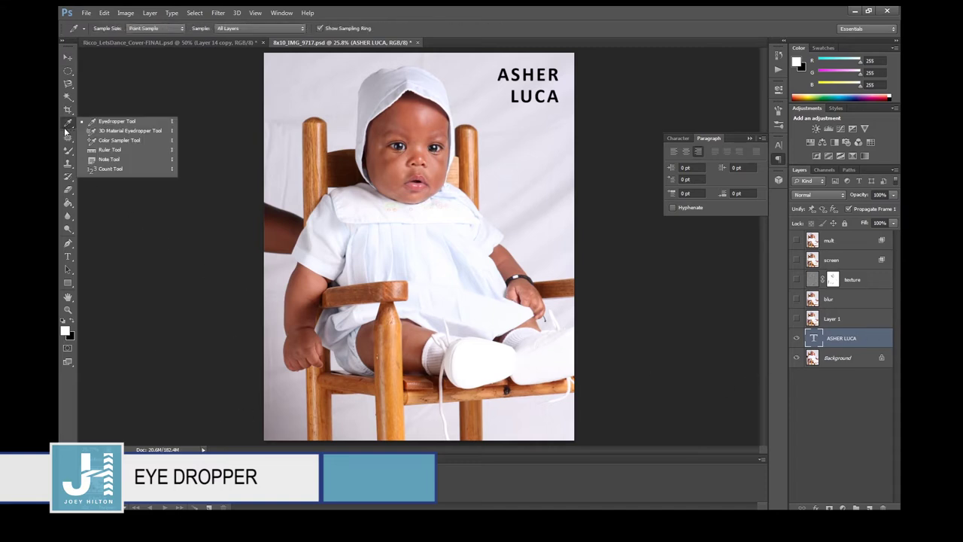
{"action": "left_click", "coordinate": [97, 123]}
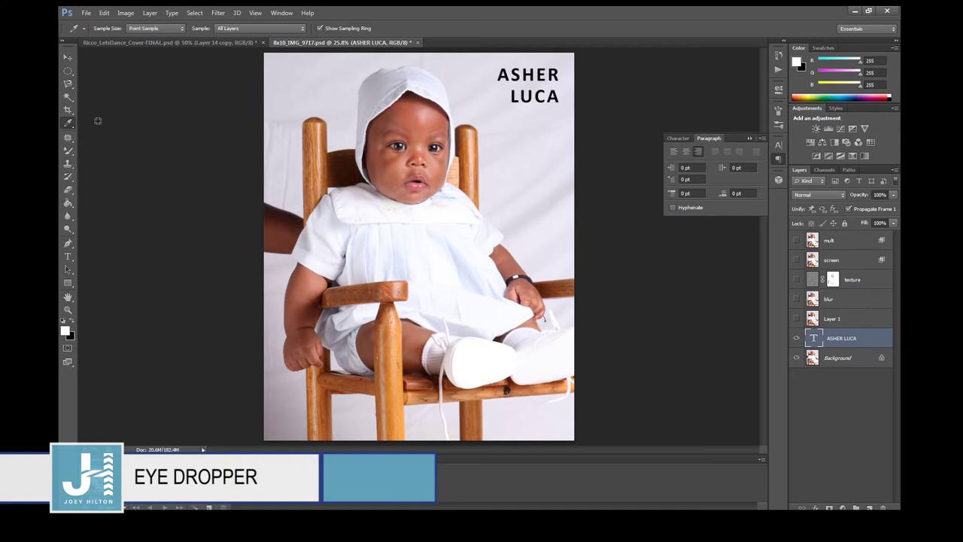
{"action": "left_click", "coordinate": [438, 166]}
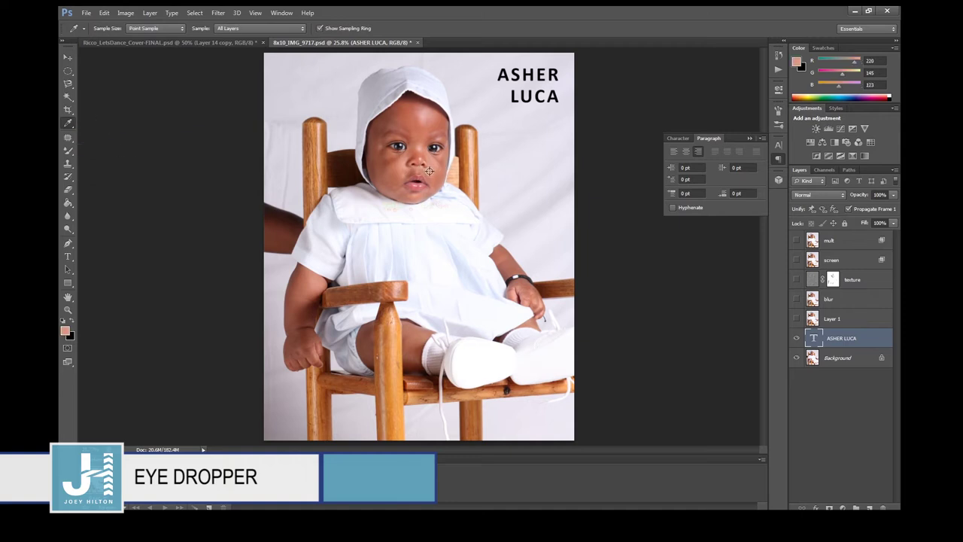
Maximize the Photoshop window and bring up the title text's colour picker.
{"action": "left_click", "coordinate": [779, 145]}
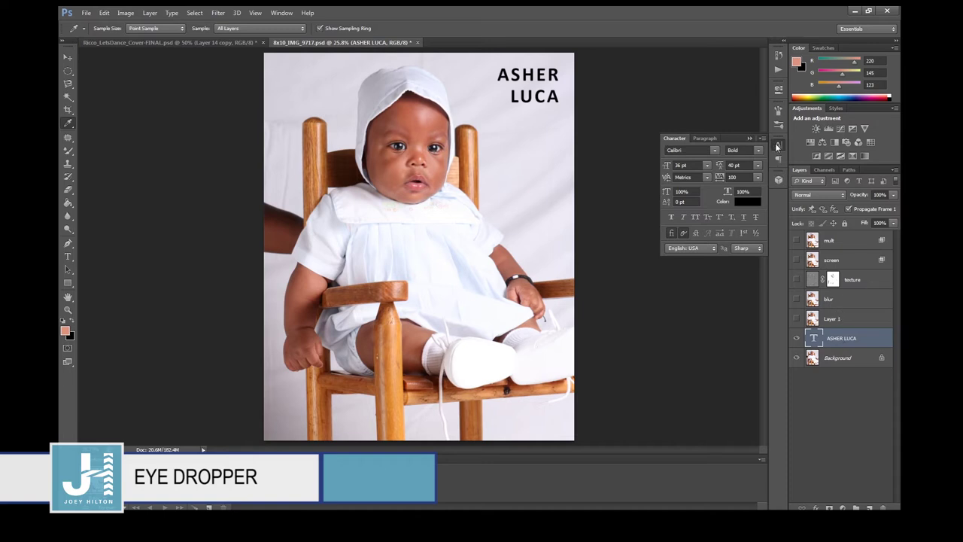
{"action": "left_click", "coordinate": [283, 14]}
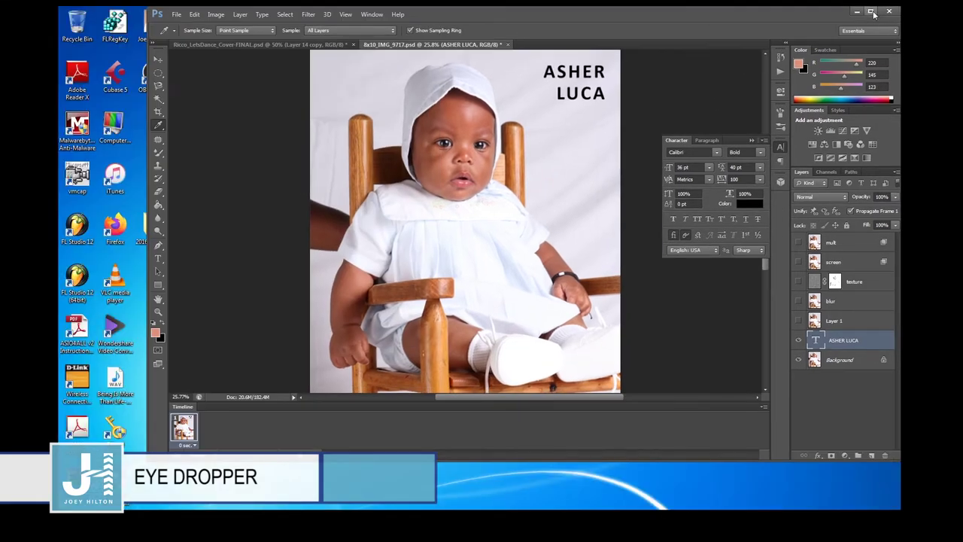
{"action": "left_click", "coordinate": [870, 11]}
{"action": "left_click", "coordinate": [747, 203]}
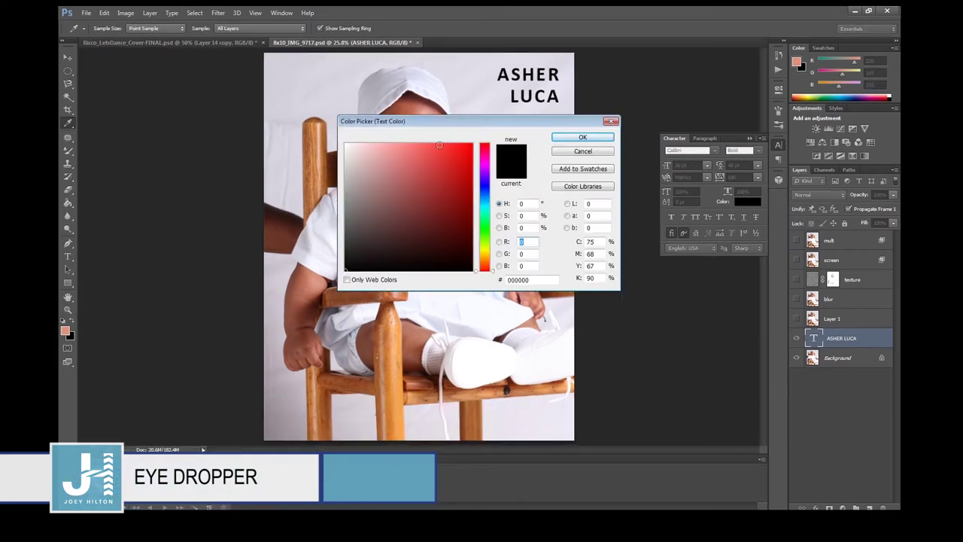
Preview several photo tones as the title colour, ending on hex c7735d.
{"action": "left_click_drag", "start_coordinate": [412, 134], "coordinate": [615, 171]}
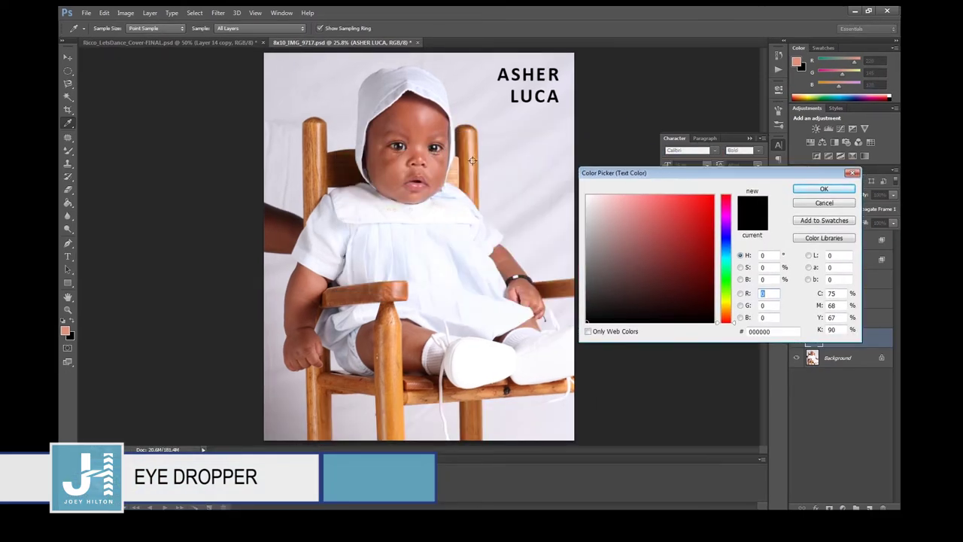
{"action": "left_click", "coordinate": [472, 160]}
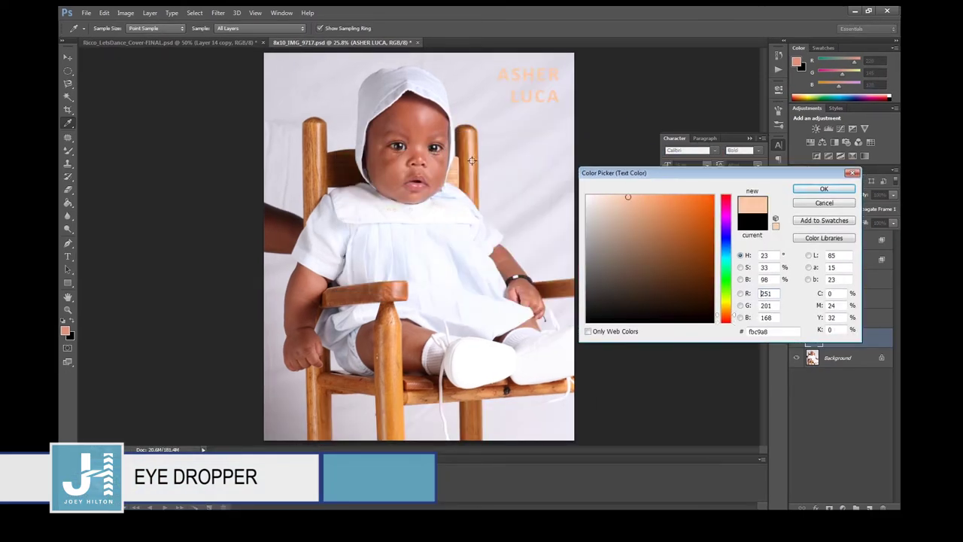
{"action": "left_click", "coordinate": [423, 140]}
{"action": "left_click", "coordinate": [385, 225]}
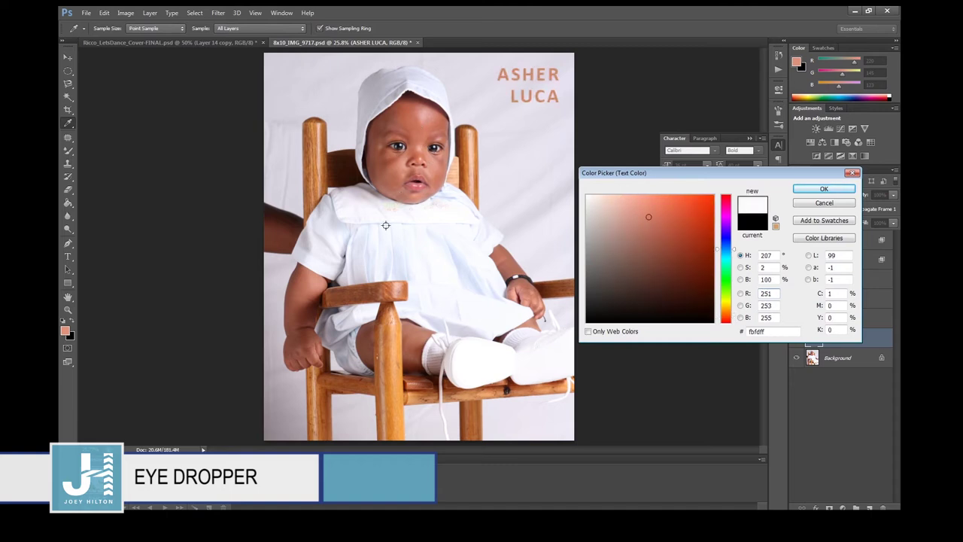
{"action": "left_click", "coordinate": [319, 222]}
{"action": "left_click", "coordinate": [412, 122]}
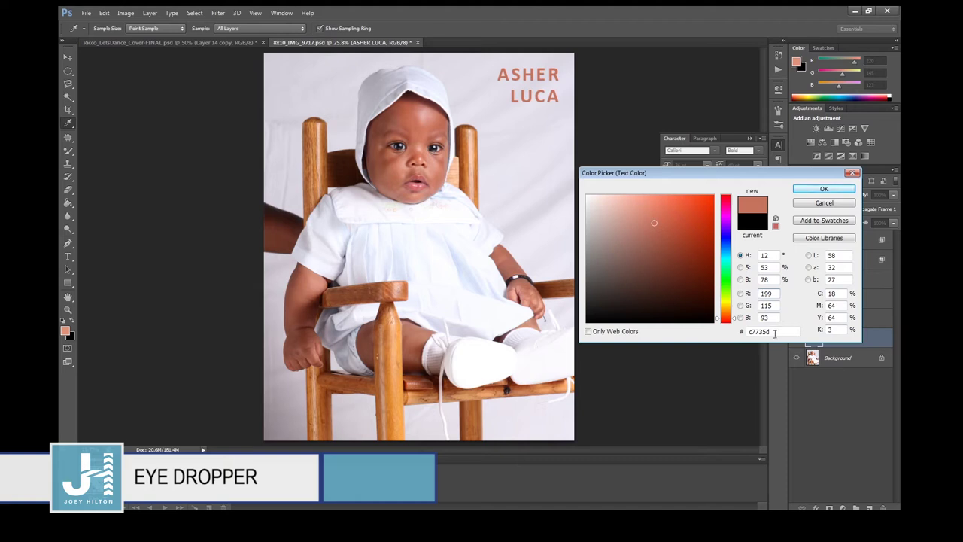
{"action": "left_click_drag", "start_coordinate": [775, 334], "coordinate": [734, 334]}
Discard the title colour change, keeping it black, and switch to the Spot Healing Brush.
{"action": "left_click", "coordinate": [819, 203]}
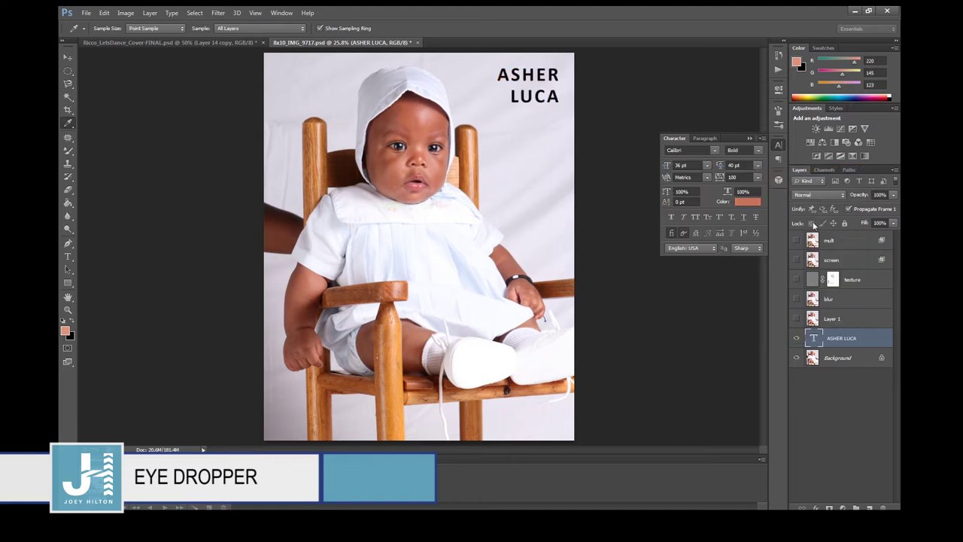
{"action": "right_click", "coordinate": [67, 125]}
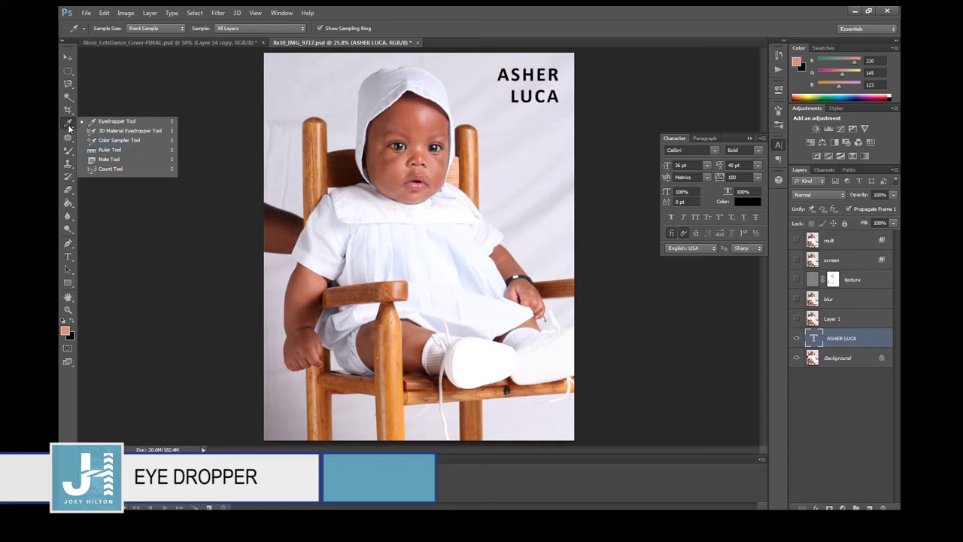
{"action": "left_click", "coordinate": [68, 128]}
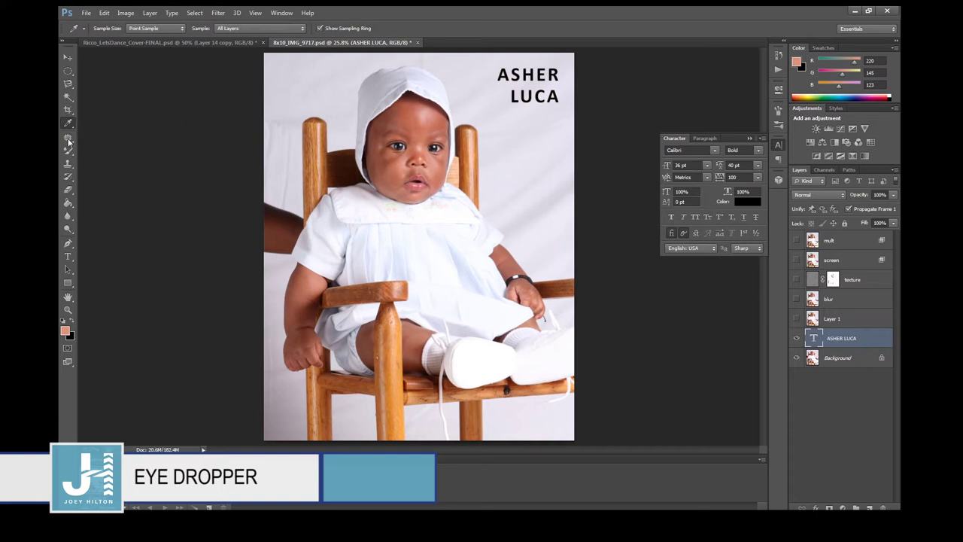
{"action": "left_click", "coordinate": [68, 140]}
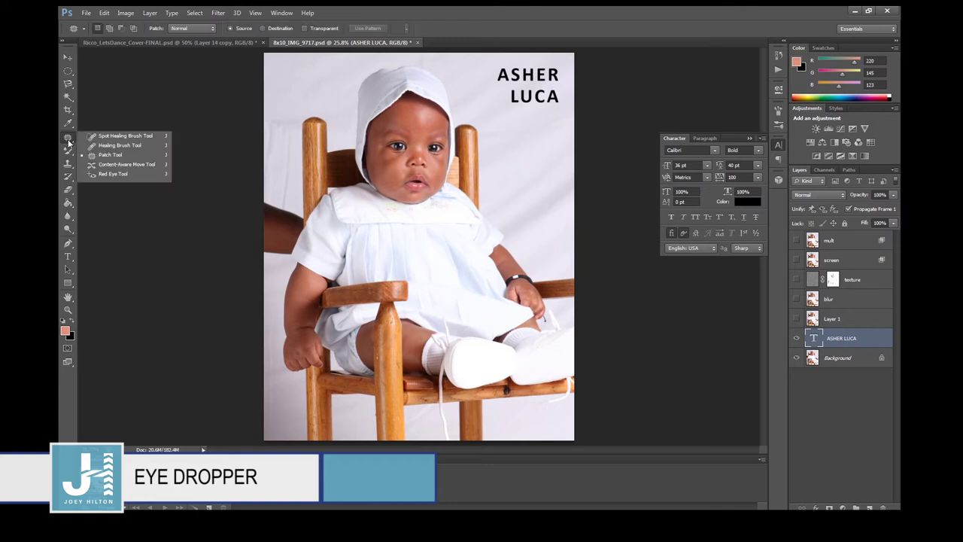
{"action": "left_click", "coordinate": [111, 138]}
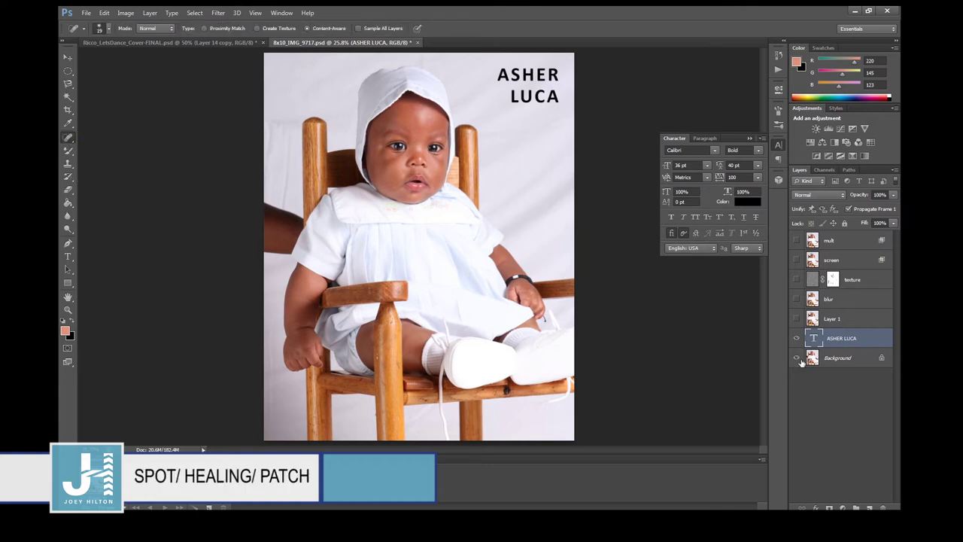
Select the Background layer, zoom to 100%, and compare the retouched layers with the original photo.
{"action": "key", "text": "ctrl+plus"}
{"action": "key", "text": "ctrl+plus"}
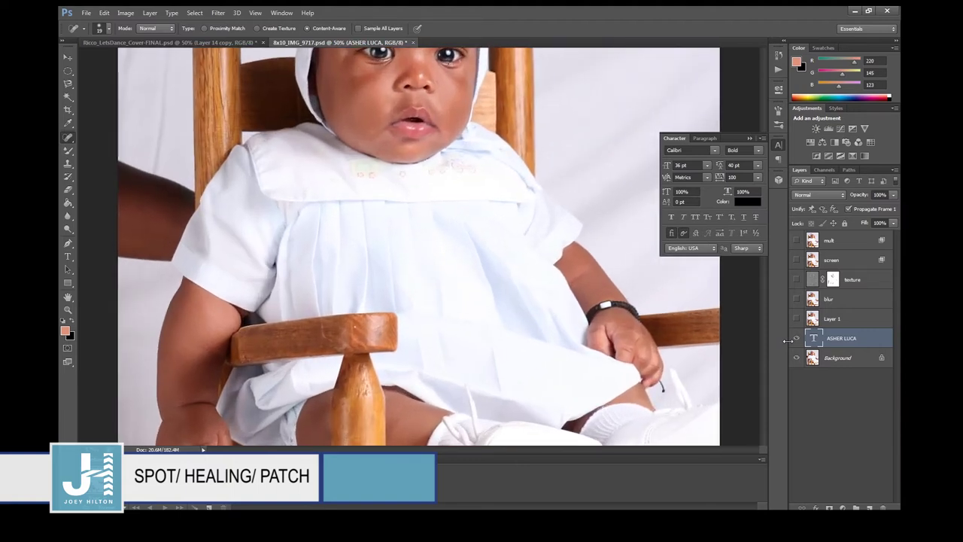
{"action": "scroll", "coordinate": [458, 216], "scroll_direction": "up", "scroll_amount": 5}
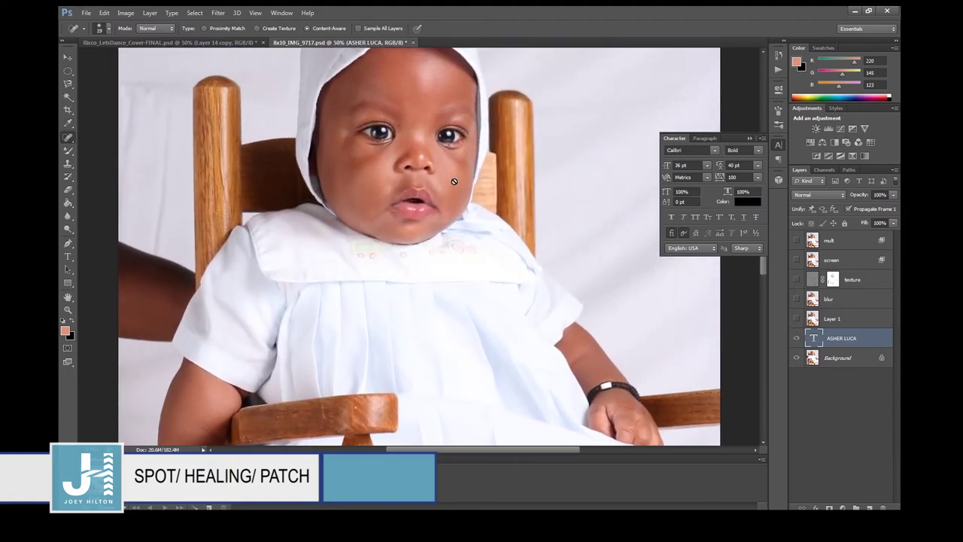
{"action": "left_click", "coordinate": [831, 358]}
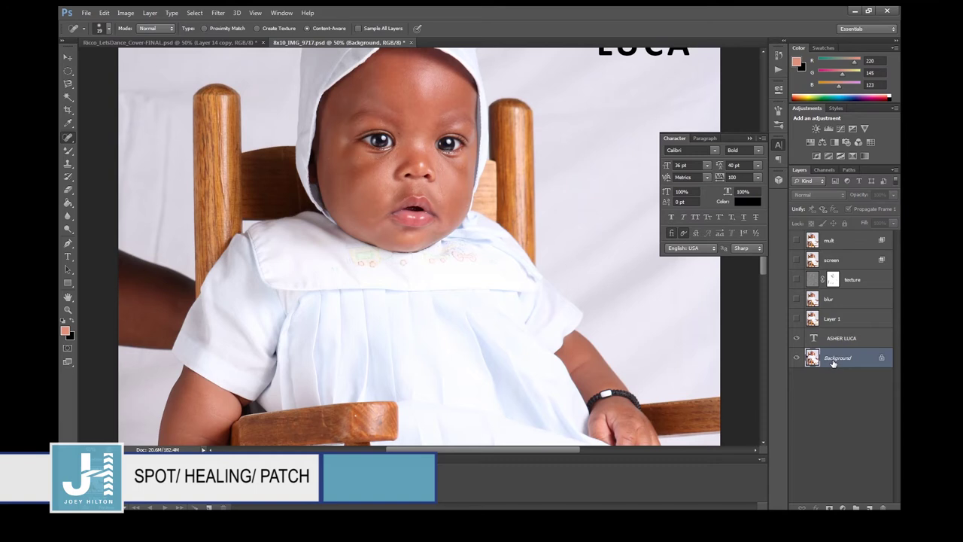
{"action": "key", "text": "ctrl+plus"}
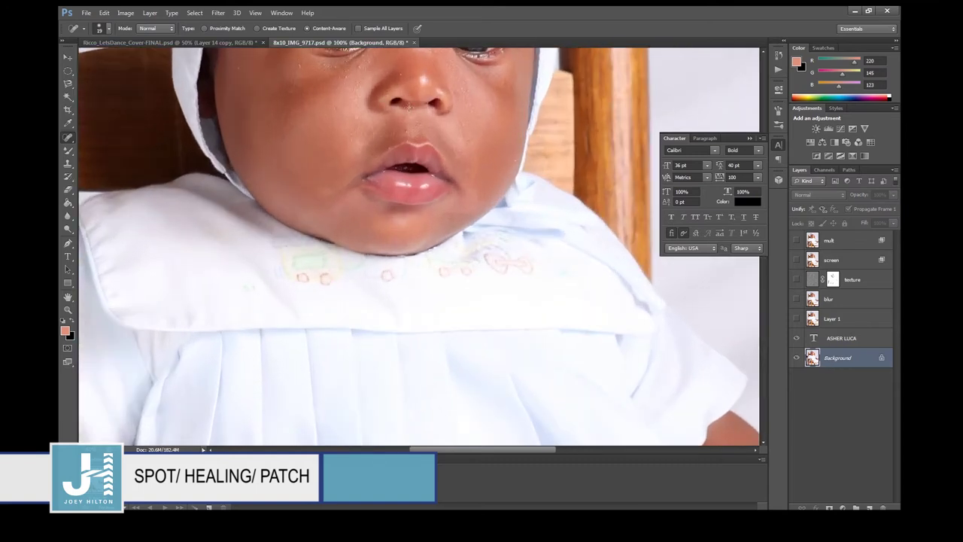
{"action": "scroll", "coordinate": [408, 108], "scroll_direction": "up", "scroll_amount": 3}
{"action": "left_click_drag", "start_coordinate": [798, 242], "coordinate": [798, 321]}
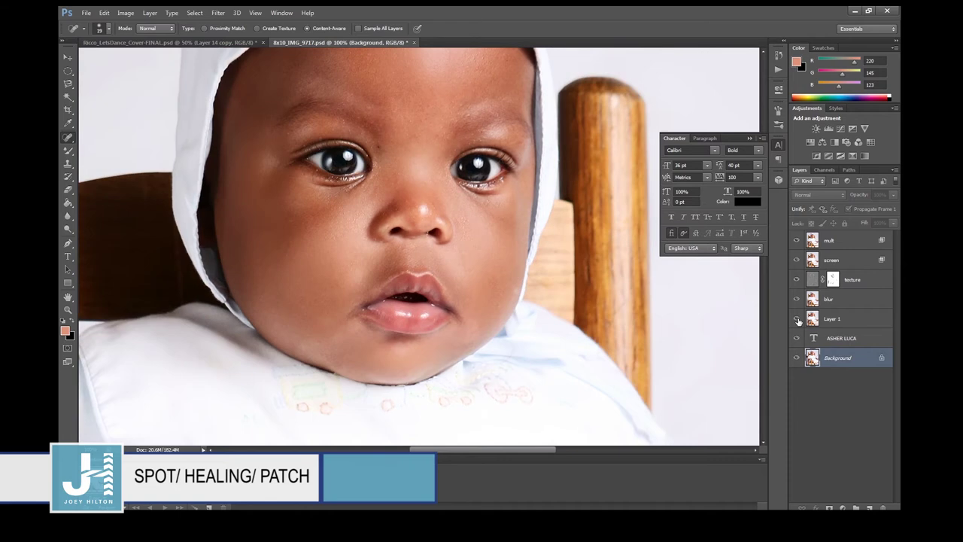
{"action": "left_click_drag", "start_coordinate": [798, 321], "coordinate": [803, 238]}
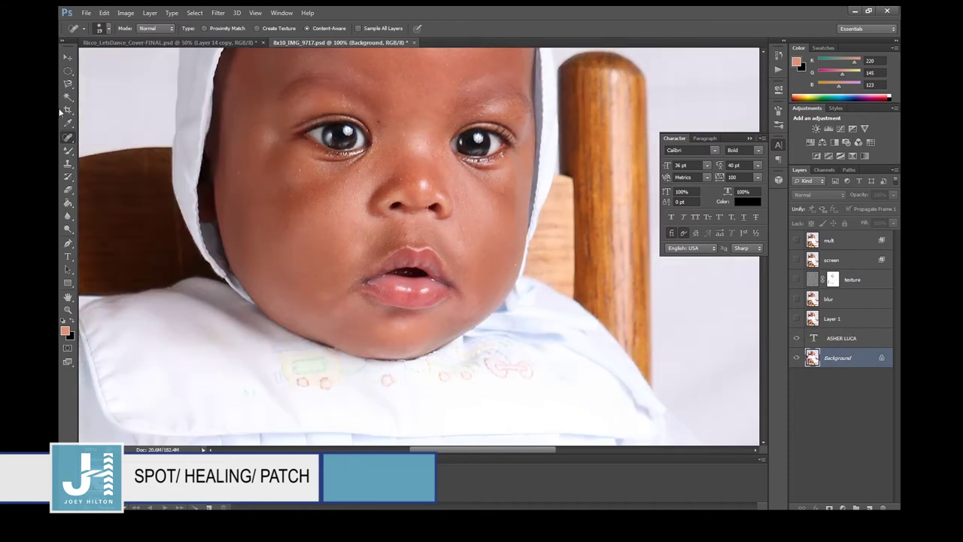
Adjust the healing brush size through 100, 40, 60 and 30, settling at 20.
{"action": "right_click", "coordinate": [67, 141]}
{"action": "left_click", "coordinate": [105, 138]}
{"action": "key", "text": "bracketright"}
{"action": "key", "text": "bracketright"}
{"action": "key", "text": "bracketright"}
{"action": "key", "text": "bracketright"}
{"action": "key", "text": "bracketright"}
{"action": "key", "text": "bracketright"}
{"action": "key", "text": "bracketright"}
{"action": "key", "text": "bracketright"}
{"action": "key", "text": "bracketleft"}
{"action": "key", "text": "bracketleft"}
{"action": "key", "text": "bracketleft"}
{"action": "key", "text": "bracketleft"}
{"action": "key", "text": "bracketleft"}
{"action": "key", "text": "bracketleft"}
{"action": "key", "text": "bracketright"}
{"action": "key", "text": "bracketright"}
{"action": "key", "text": "bracketright"}
{"action": "key", "text": "bracketleft"}
{"action": "key", "text": "bracketleft"}
{"action": "key", "text": "bracketleft"}
{"action": "right_click", "coordinate": [63, 137]}
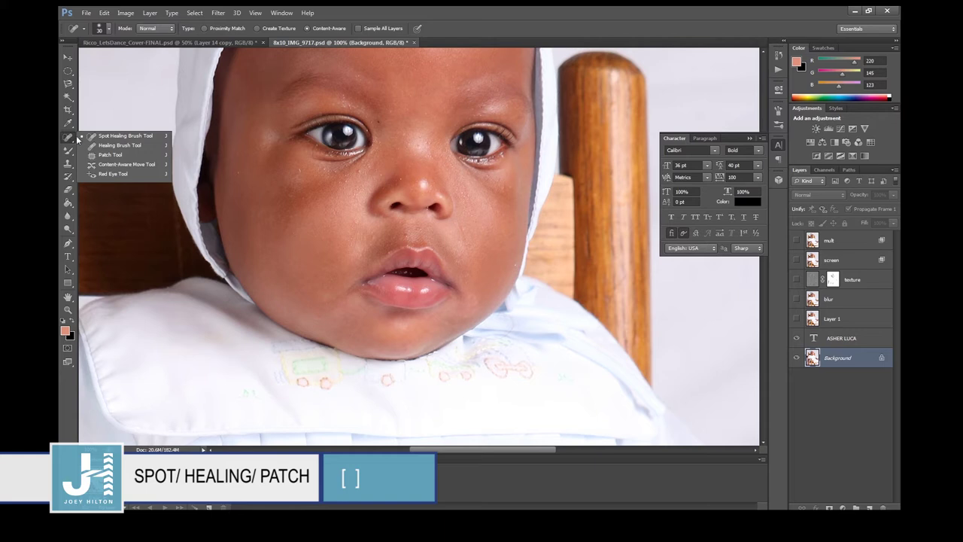
{"action": "left_click", "coordinate": [105, 135]}
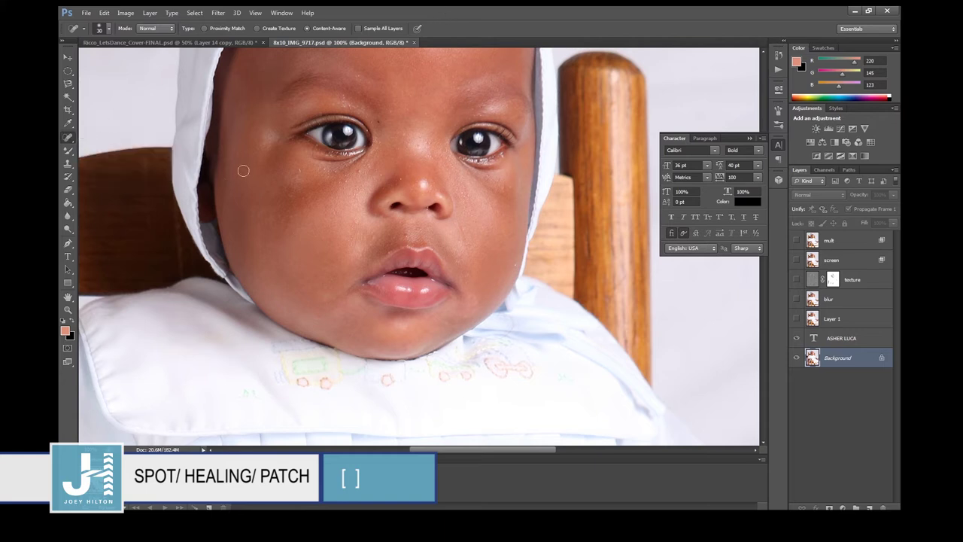
{"action": "key", "text": "bracketleft"}
Zoom to 200%, spot-heal a blemish beside the nose, and switch to the Healing Brush.
{"action": "key", "text": "ctrl+plus"}
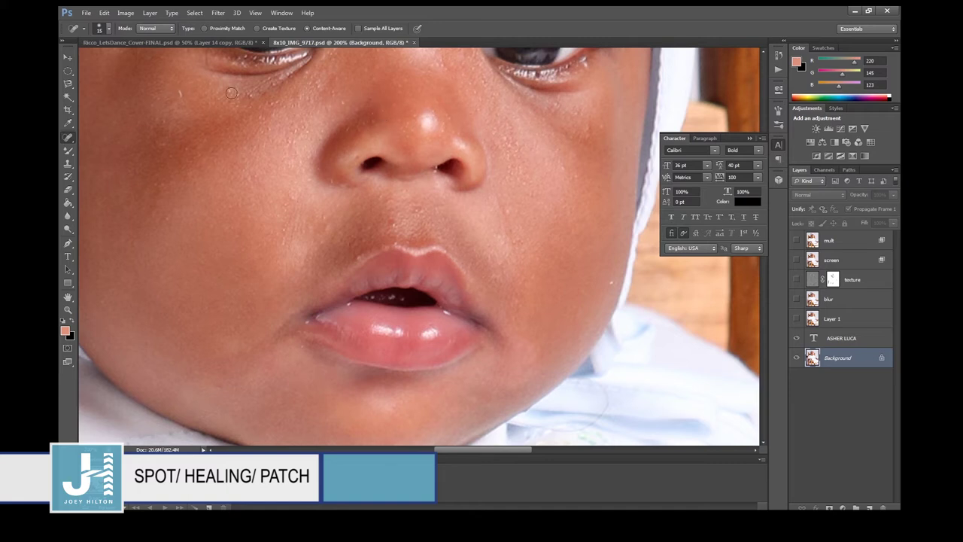
{"action": "left_click", "coordinate": [343, 102]}
{"action": "right_click", "coordinate": [70, 138]}
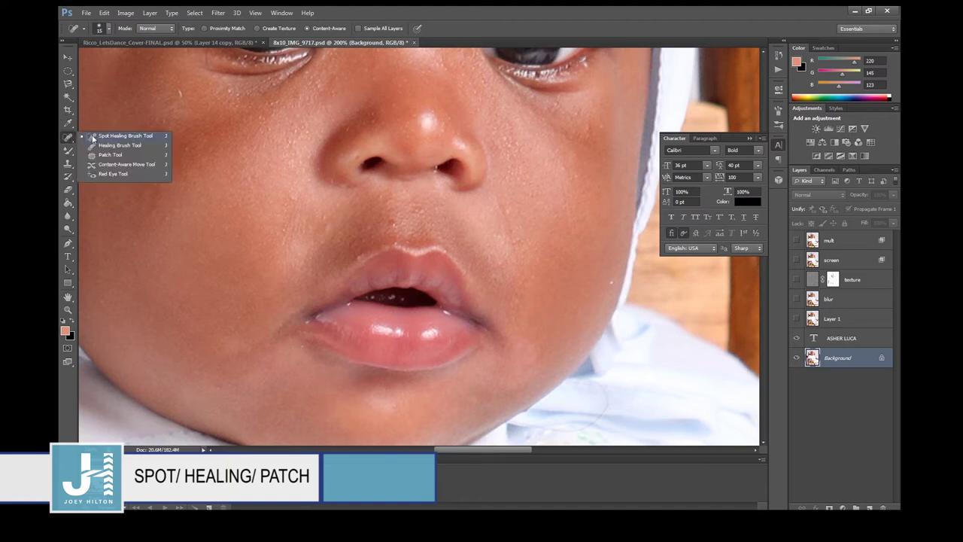
{"action": "left_click", "coordinate": [95, 146]}
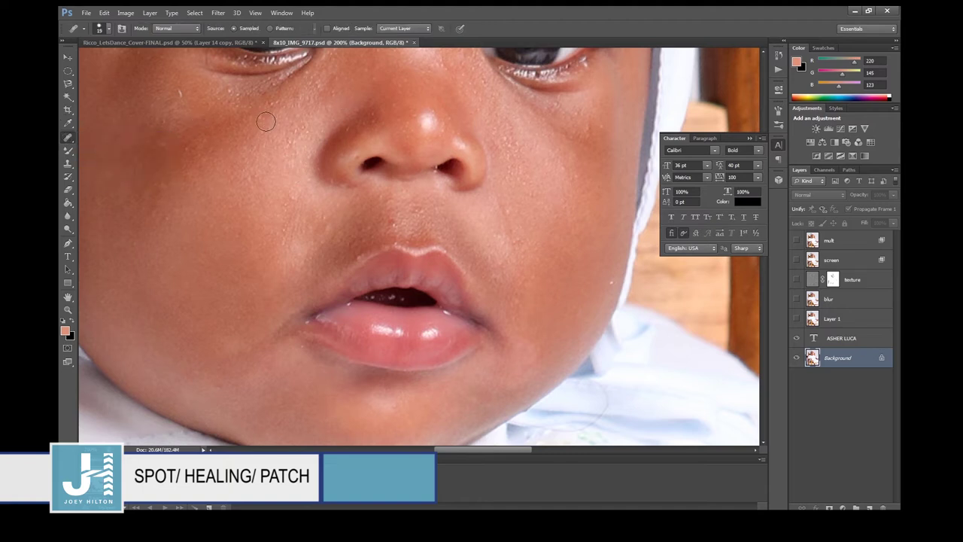
Sample clean skin and heal the cheek below the nose, then select the Patch Tool.
{"action": "left_click", "coordinate": [497, 207]}
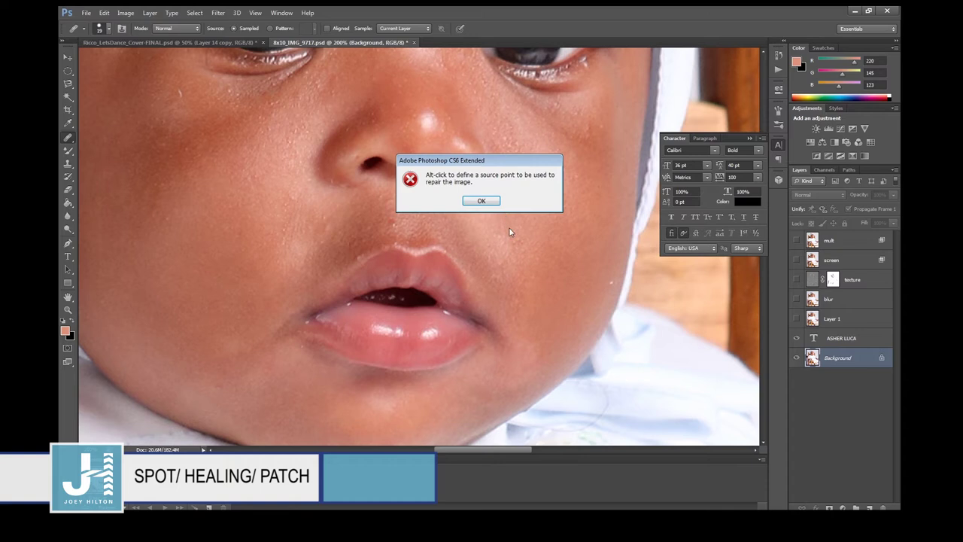
{"action": "left_click", "coordinate": [483, 200]}
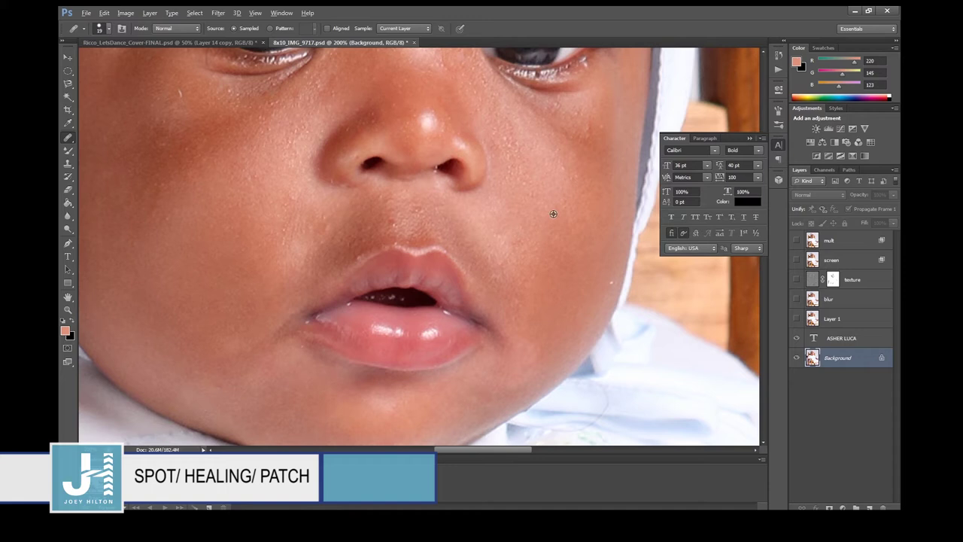
{"action": "left_click", "coordinate": [553, 214], "text": "alt"}
{"action": "left_click_drag", "start_coordinate": [500, 203], "coordinate": [512, 252]}
{"action": "left_click", "coordinate": [69, 140]}
{"action": "left_click", "coordinate": [113, 157]}
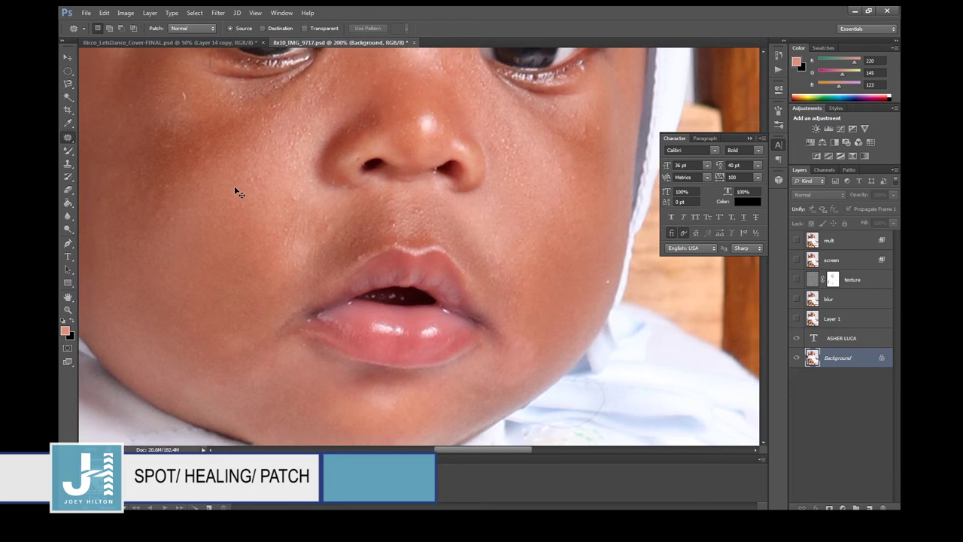
Outline the cheek spot and patch it with forehead skin in Content-Aware mode.
{"action": "key", "text": "ctrl+minus"}
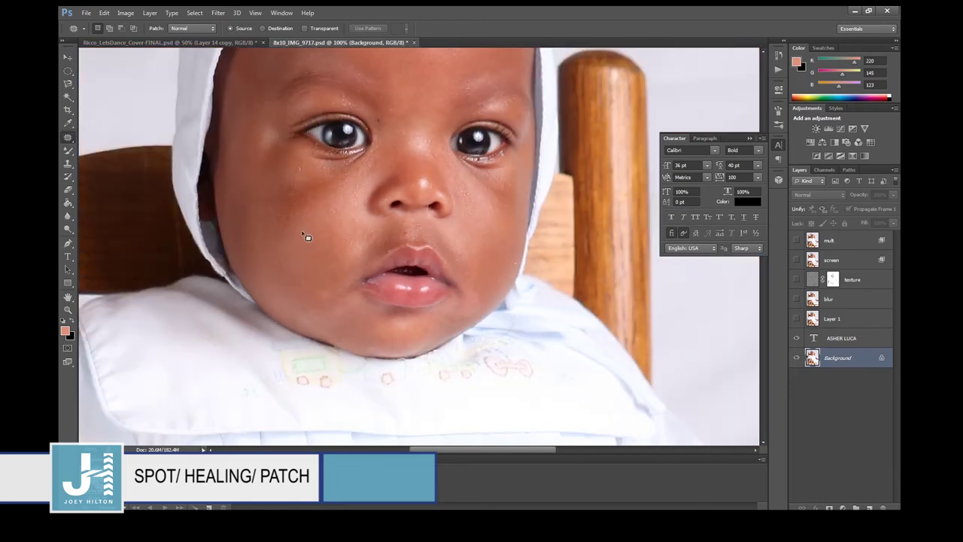
{"action": "mouse_move", "coordinate": [298, 276]}
{"action": "left_mouse_down"}
{"action": "mouse_move", "coordinate": [329, 256]}
{"action": "mouse_move", "coordinate": [301, 229]}
{"action": "left_mouse_up"}
{"action": "scroll", "coordinate": [373, 182], "scroll_direction": "up", "scroll_amount": 5}
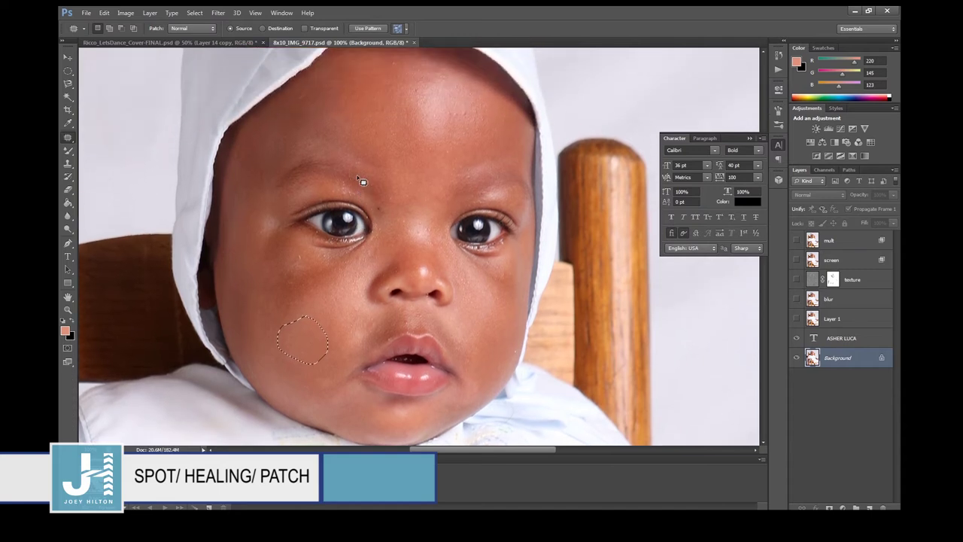
{"action": "left_click", "coordinate": [200, 29]}
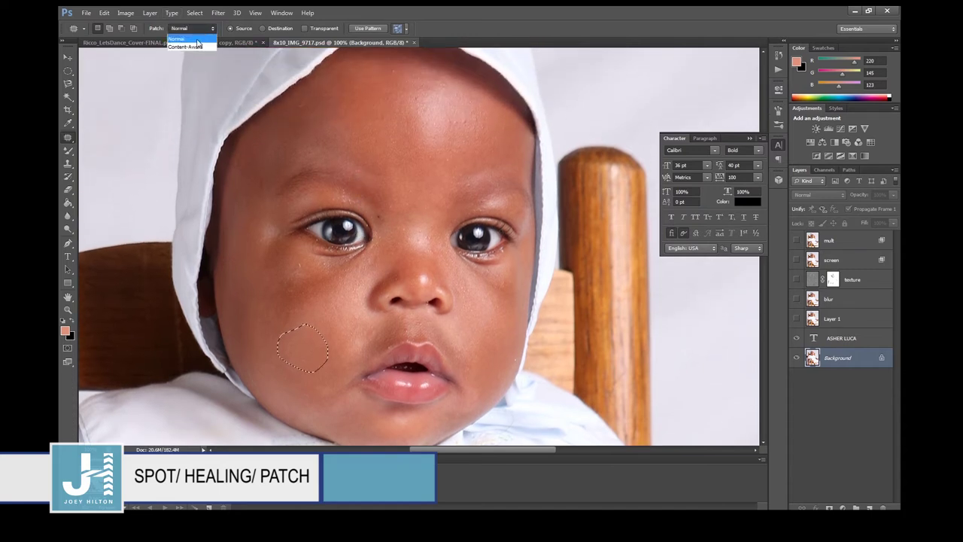
{"action": "left_click", "coordinate": [197, 45]}
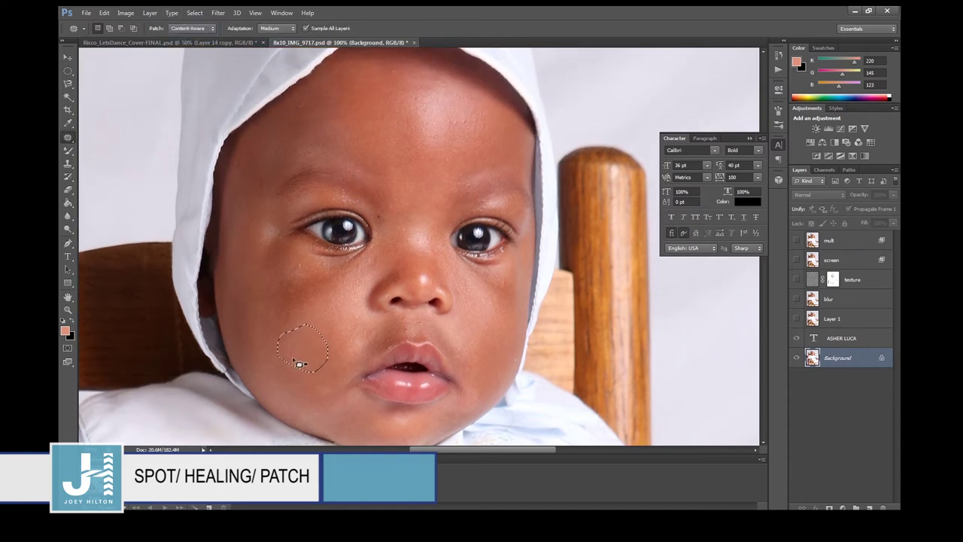
{"action": "left_click_drag", "start_coordinate": [302, 361], "coordinate": [410, 161]}
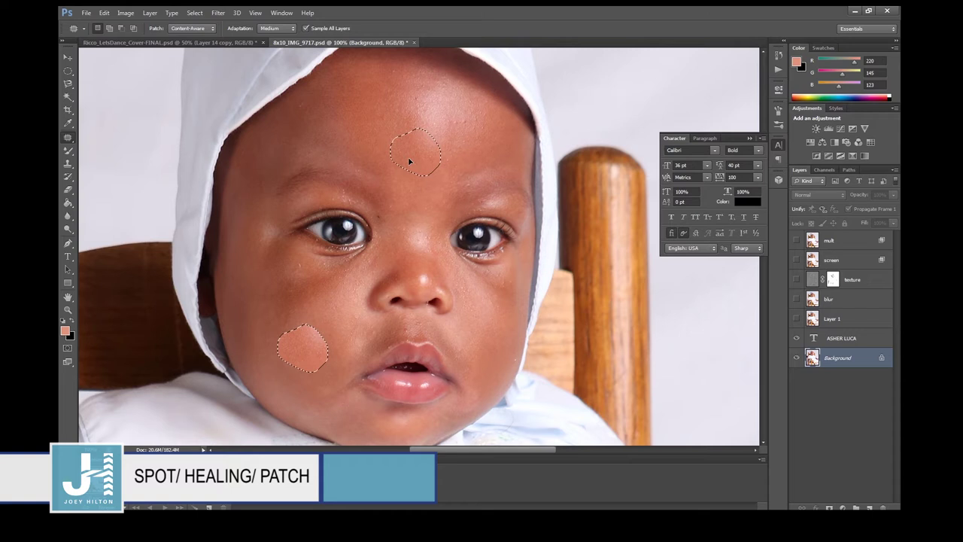
{"action": "left_click_drag", "start_coordinate": [409, 161], "coordinate": [409, 160]}
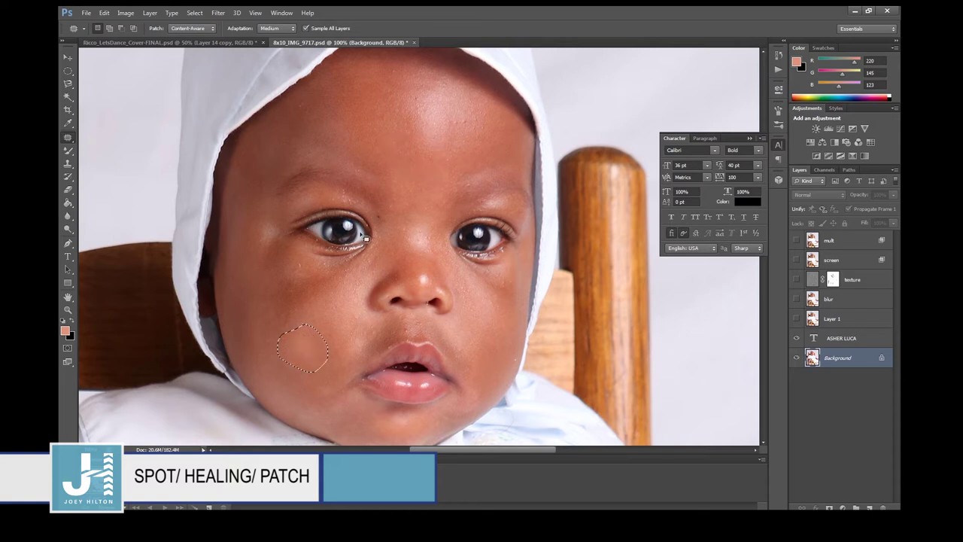
Deselect the patch, keep adaptation at Medium, and reset patch mode to Normal.
{"action": "left_click", "coordinate": [294, 374]}
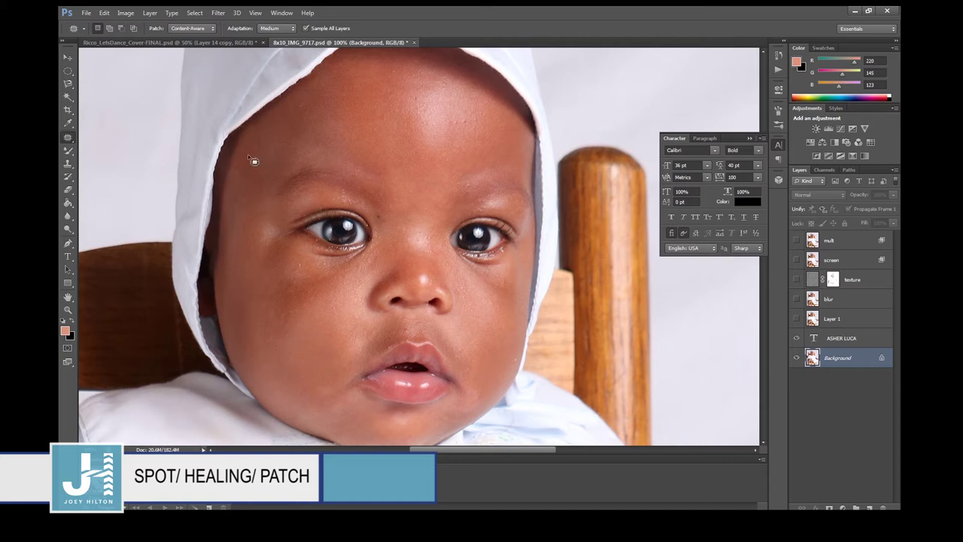
{"action": "left_click", "coordinate": [289, 29]}
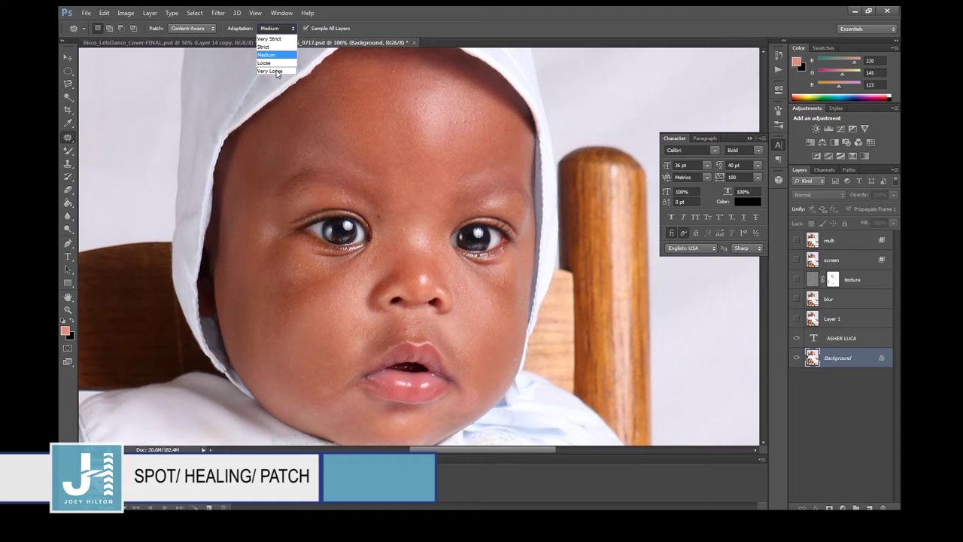
{"action": "left_click", "coordinate": [323, 42]}
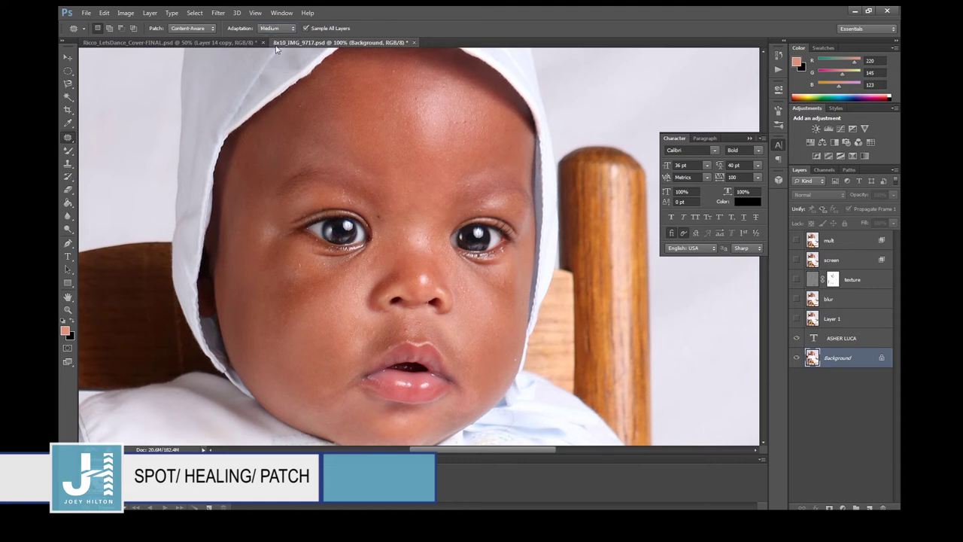
{"action": "left_click", "coordinate": [204, 29]}
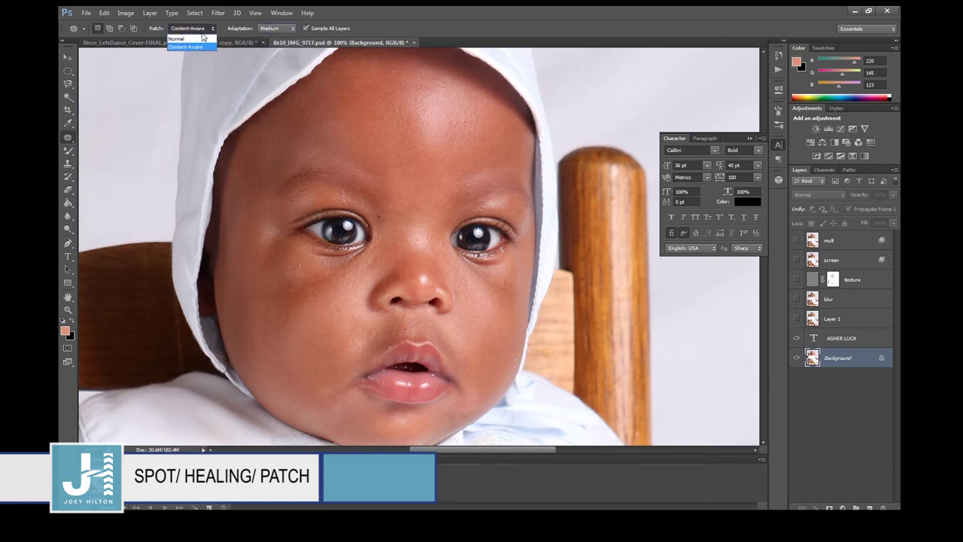
{"action": "left_click", "coordinate": [198, 39]}
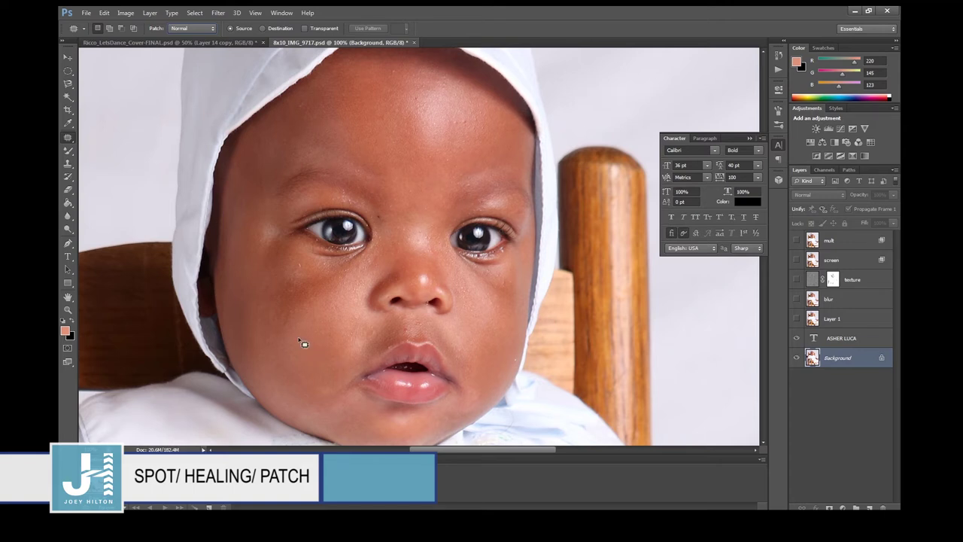
Switch to the Brush Tool, test and undo a forehead swirl, and fit the portrait on screen.
{"action": "right_click", "coordinate": [67, 140]}
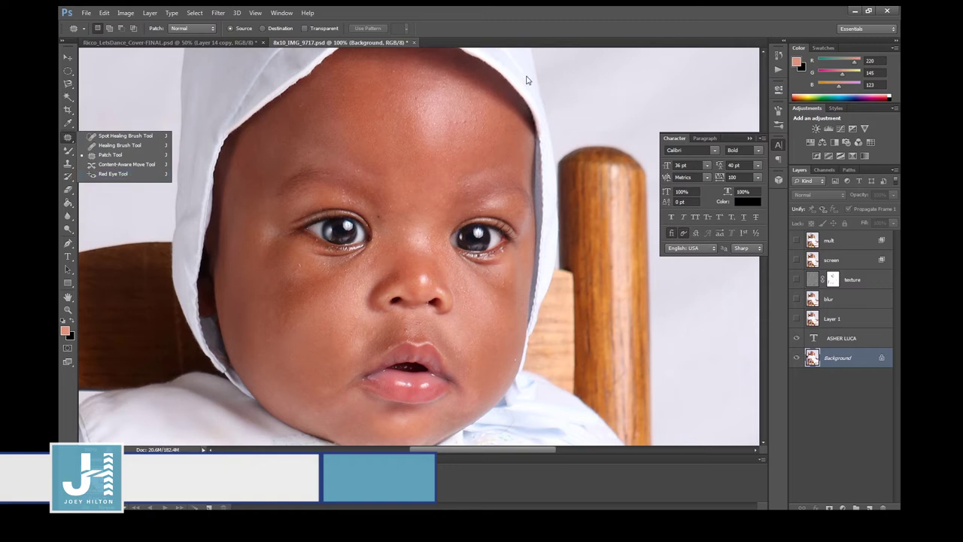
{"action": "left_click", "coordinate": [99, 177]}
{"action": "left_click", "coordinate": [69, 150]}
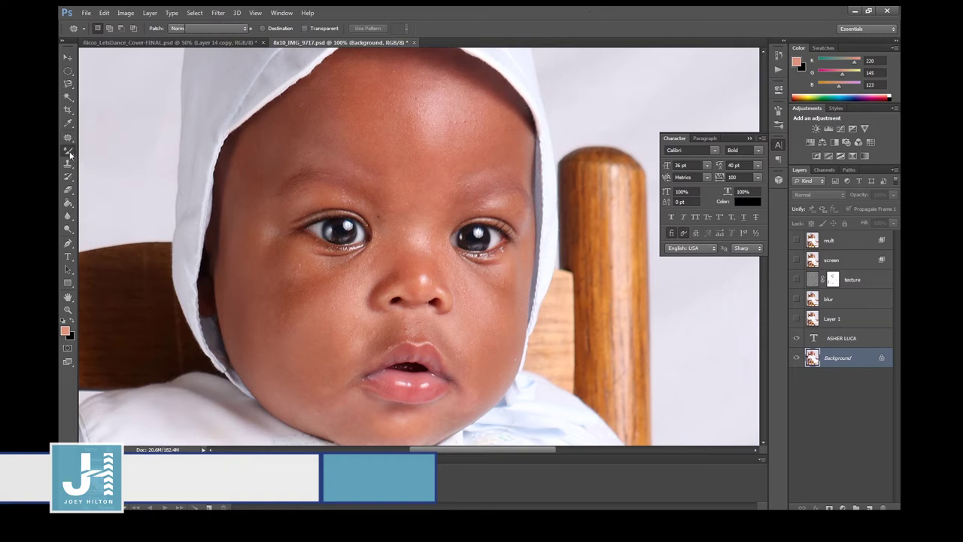
{"action": "left_click", "coordinate": [110, 149]}
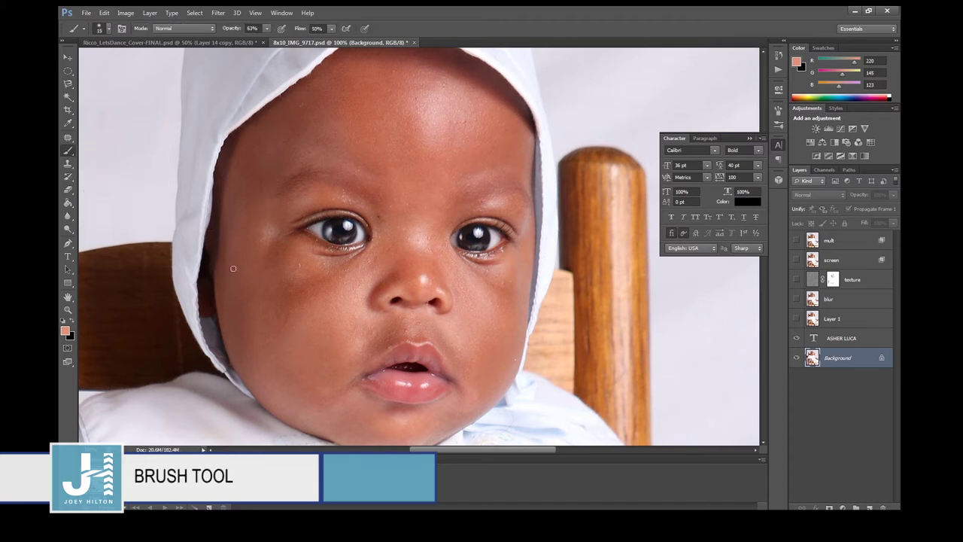
{"action": "mouse_move", "coordinate": [301, 113]}
{"action": "left_mouse_down"}
{"action": "mouse_move", "coordinate": [338, 162]}
{"action": "mouse_move", "coordinate": [322, 169]}
{"action": "left_mouse_up"}
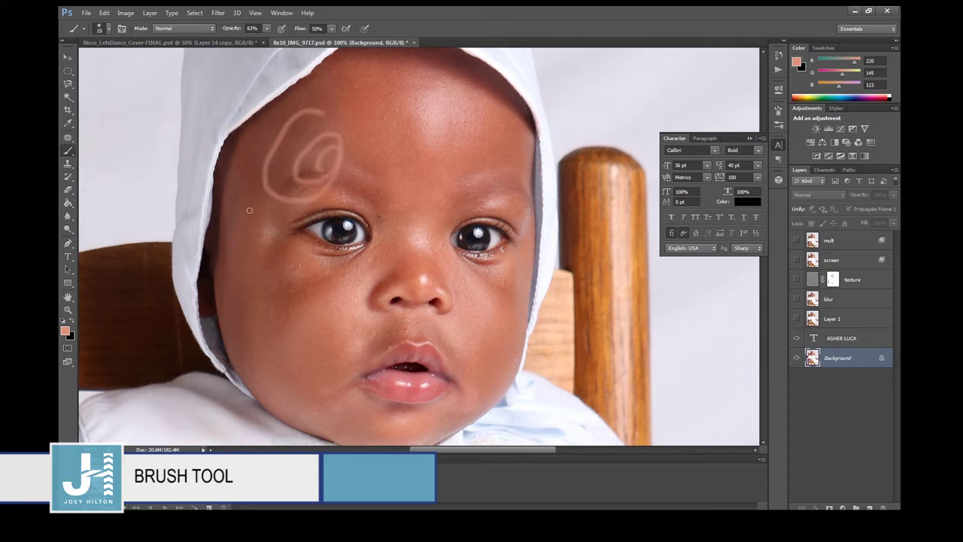
{"action": "key", "text": "ctrl+z"}
{"action": "key", "text": "ctrl+0"}
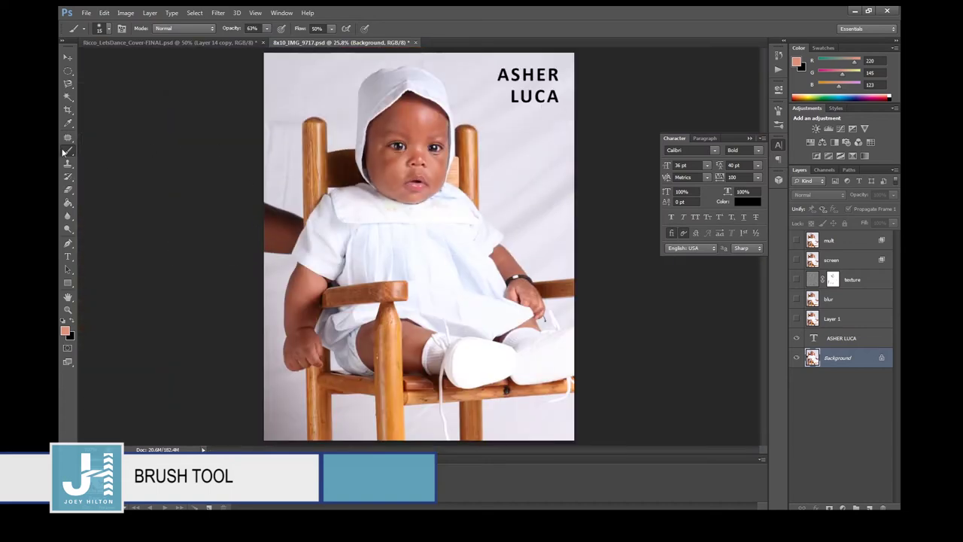
Set the foreground colour to green R46 G154 B115.
{"action": "left_click", "coordinate": [65, 330]}
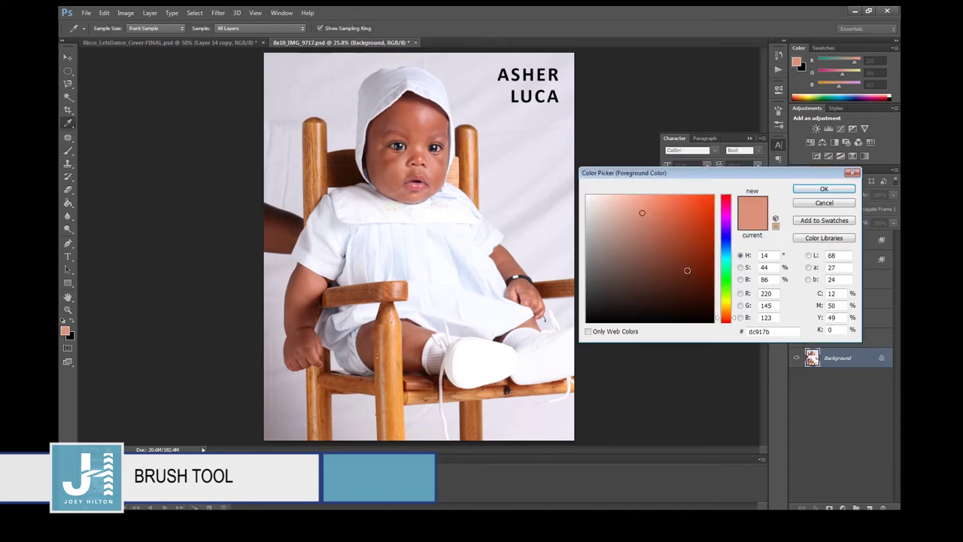
{"action": "left_click", "coordinate": [726, 266]}
{"action": "left_click", "coordinate": [675, 245]}
{"action": "left_click", "coordinate": [802, 189]}
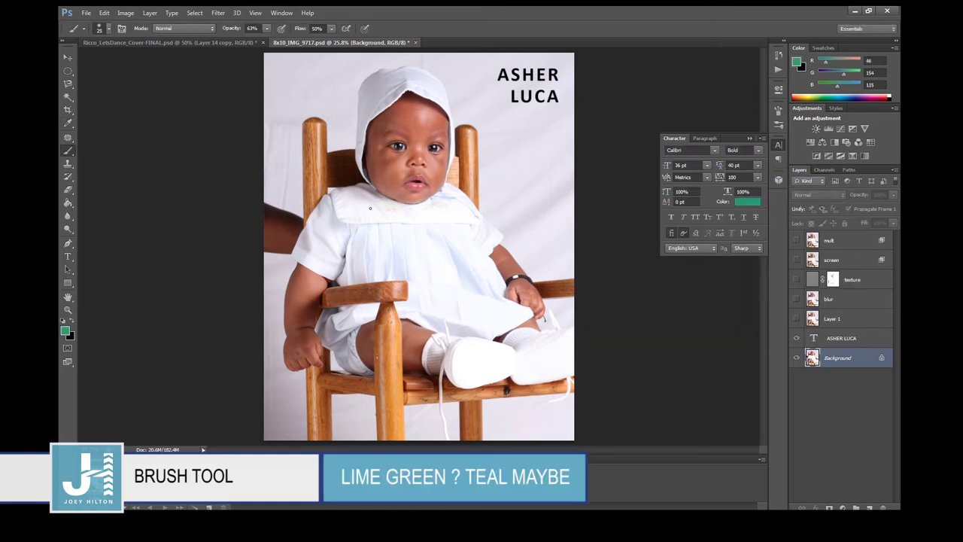
Paint and undo a test green loop over the chest, then enlarge the brush to 57 px.
{"action": "left_click_drag", "start_coordinate": [349, 246], "coordinate": [411, 296]}
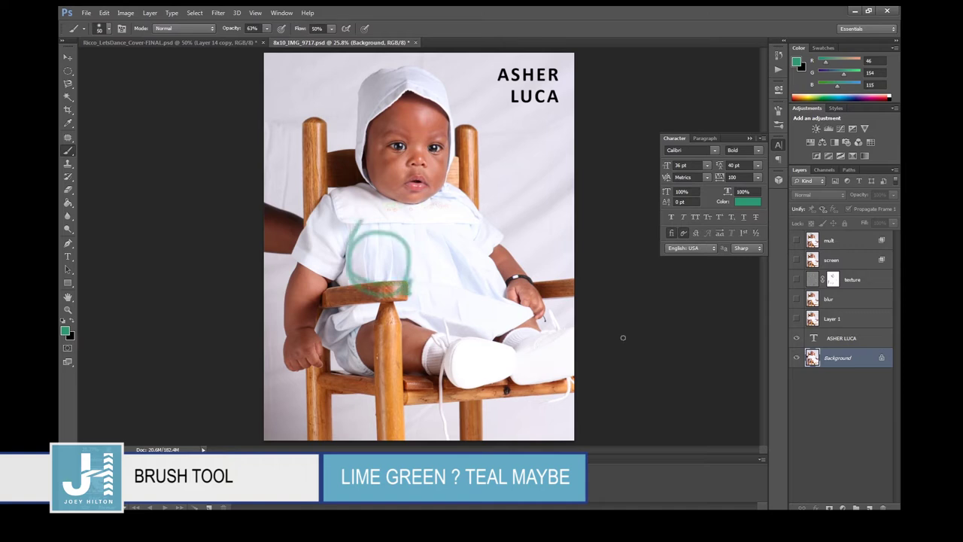
{"action": "key", "text": "ctrl+z"}
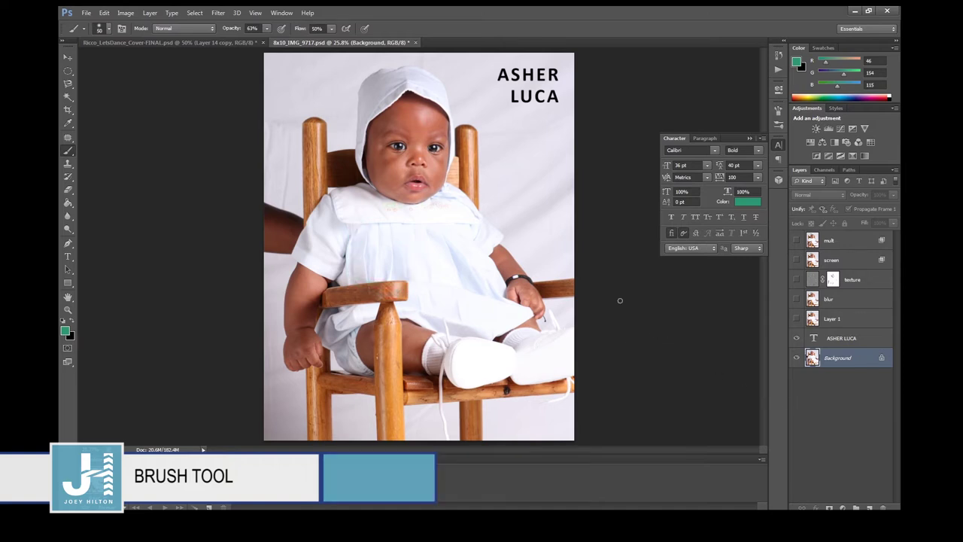
{"action": "left_click", "coordinate": [109, 30]}
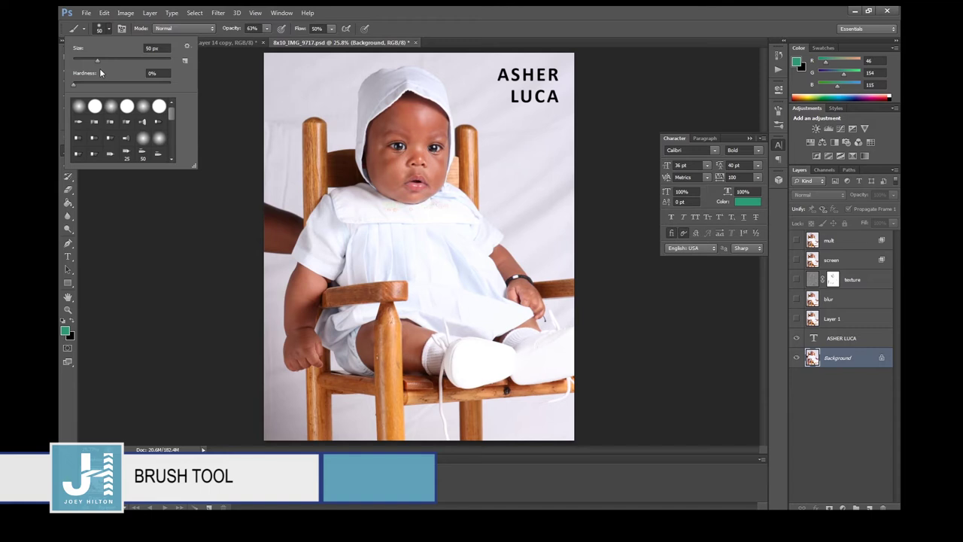
{"action": "left_click_drag", "start_coordinate": [95, 59], "coordinate": [114, 62]}
{"action": "left_click_drag", "start_coordinate": [71, 84], "coordinate": [139, 87]}
{"action": "left_click", "coordinate": [796, 360]}
{"action": "left_click", "coordinate": [799, 341]}
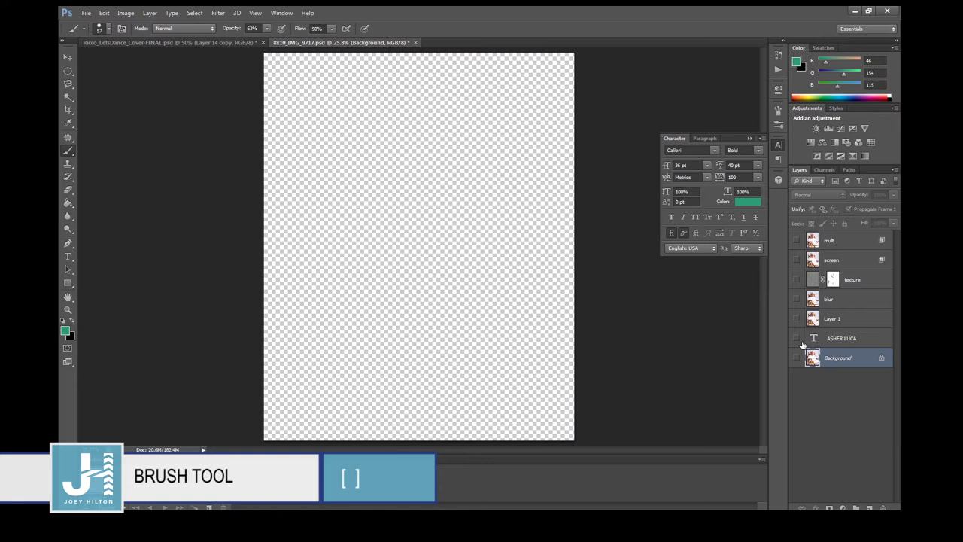
{"action": "key", "text": "ctrl+shift+n"}
{"action": "key", "text": "Return"}
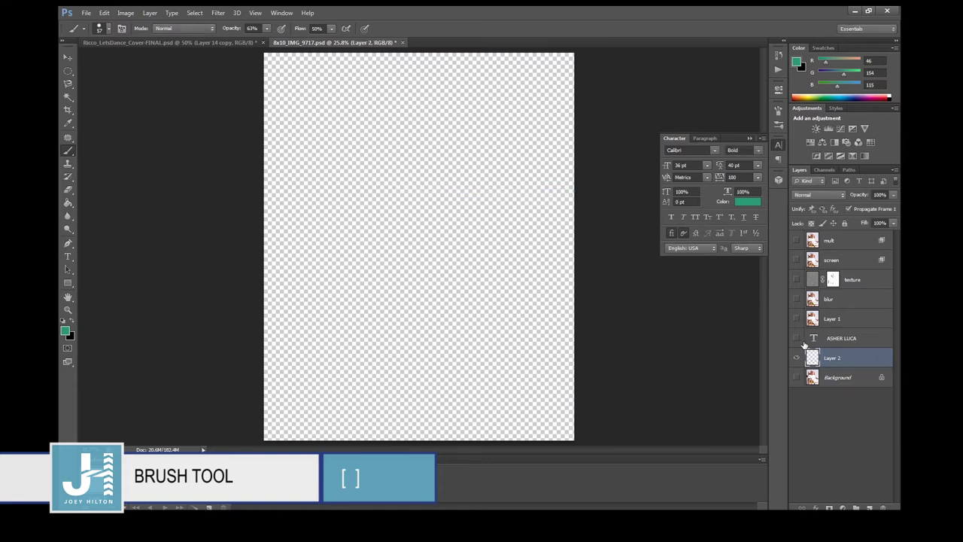
Fill Layer 2 with green and swap the foreground and background colours.
{"action": "left_click", "coordinate": [68, 202]}
{"action": "left_click", "coordinate": [368, 234]}
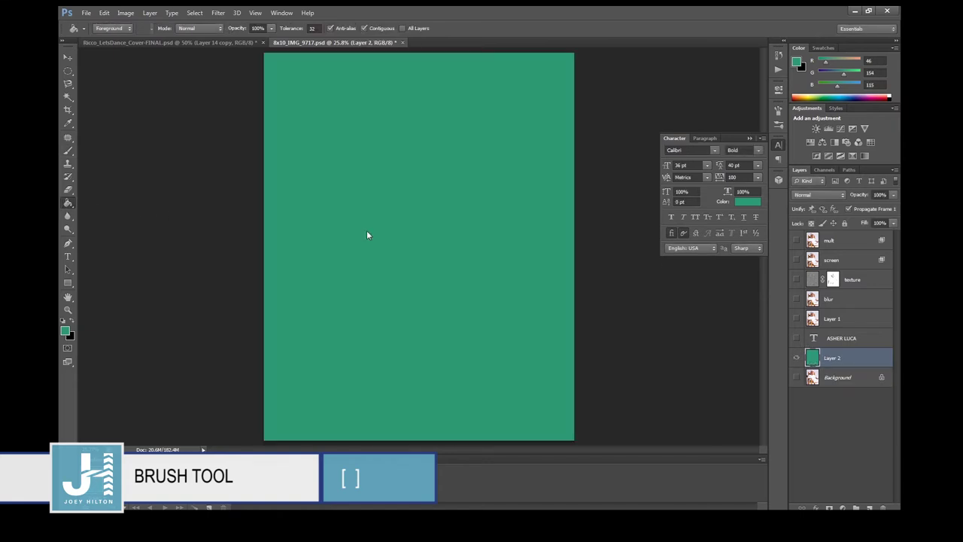
{"action": "left_click", "coordinate": [71, 322]}
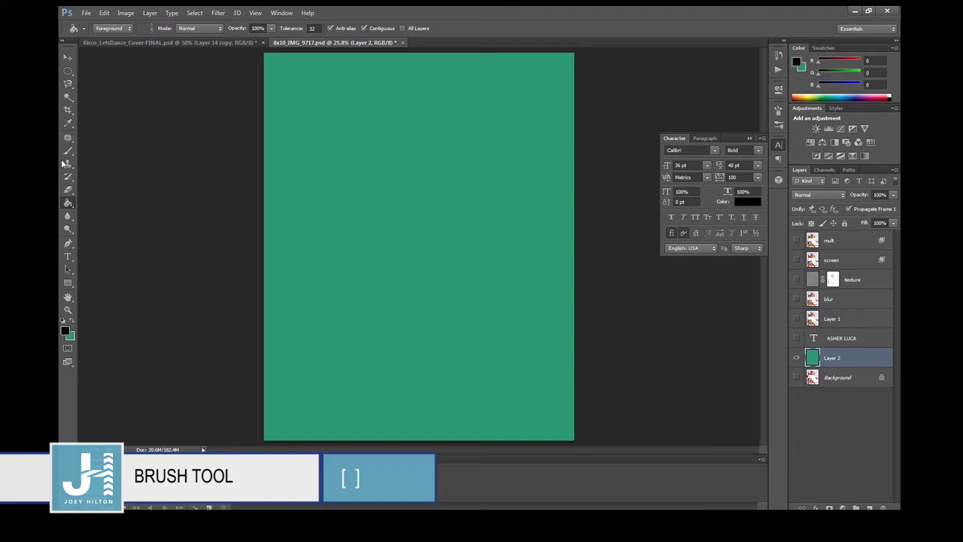
{"action": "left_click", "coordinate": [67, 155]}
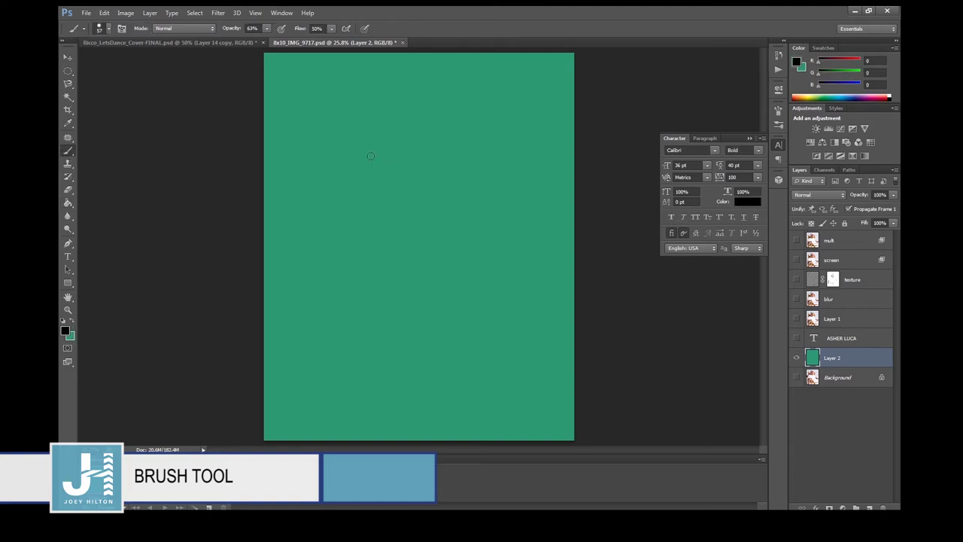
Enlarge the brush to 300 px and paint a hard-edged stroke across the top.
{"action": "left_click", "coordinate": [108, 29]}
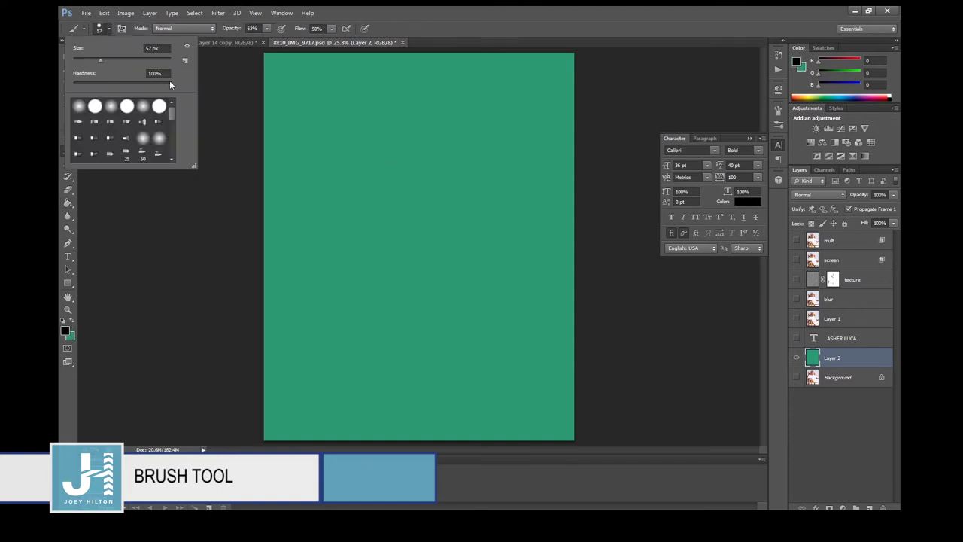
{"action": "left_click", "coordinate": [395, 145]}
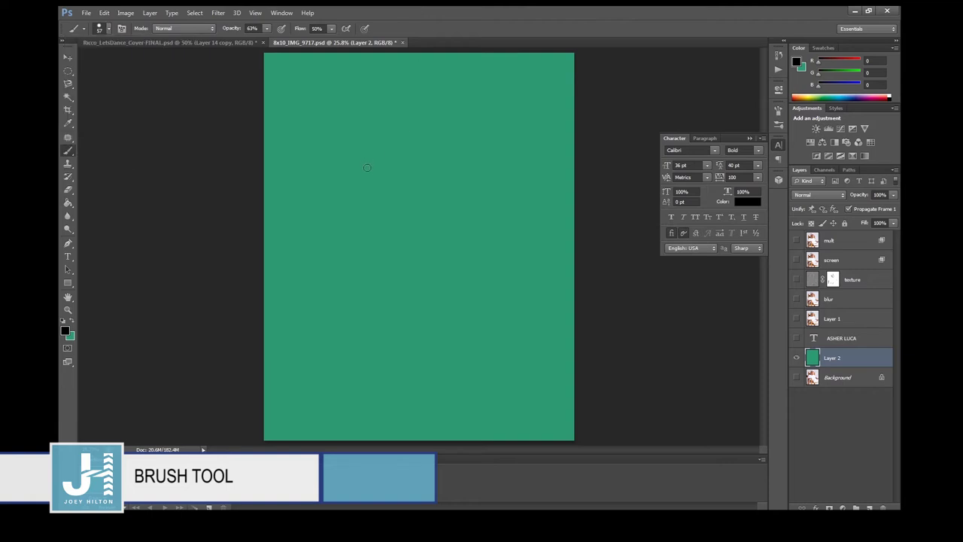
{"action": "key", "text": "bracketright"}
{"action": "key", "text": "bracketright"}
{"action": "key", "text": "bracketright"}
{"action": "key", "text": "bracketright"}
{"action": "key", "text": "bracketright"}
{"action": "key", "text": "bracketright"}
{"action": "key", "text": "bracketright"}
{"action": "key", "text": "bracketright"}
{"action": "key", "text": "bracketright"}
{"action": "key", "text": "bracketright"}
{"action": "left_click", "coordinate": [305, 131]}
{"action": "left_click_drag", "start_coordinate": [304, 132], "coordinate": [508, 133]}
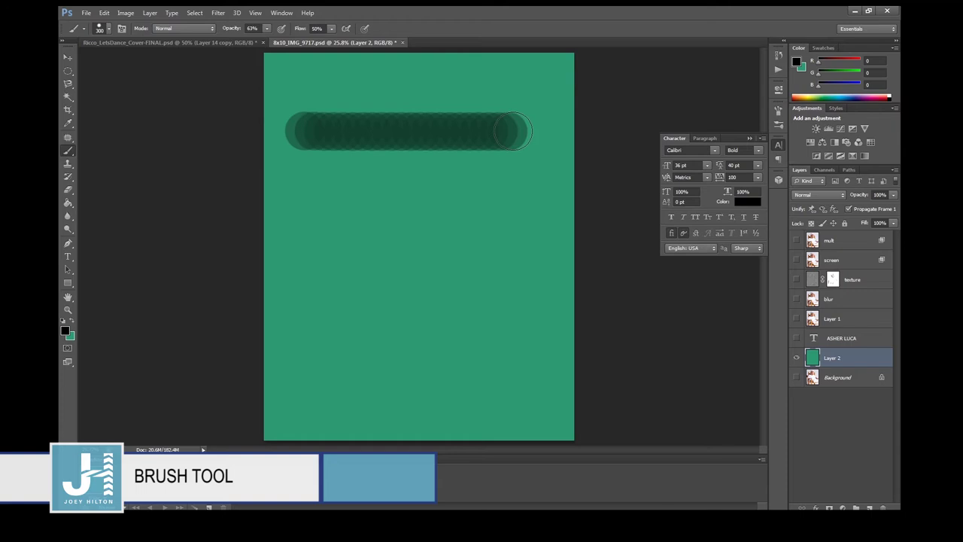
Paint a softer second stroke and a 0%-hardness third stroke below it.
{"action": "left_click", "coordinate": [110, 29]}
{"action": "left_click", "coordinate": [122, 84]}
{"action": "left_click", "coordinate": [299, 187]}
{"action": "left_click_drag", "start_coordinate": [299, 187], "coordinate": [506, 200]}
{"action": "left_click", "coordinate": [110, 28]}
{"action": "left_click", "coordinate": [86, 84]}
{"action": "left_click_drag", "start_coordinate": [292, 263], "coordinate": [535, 282]}
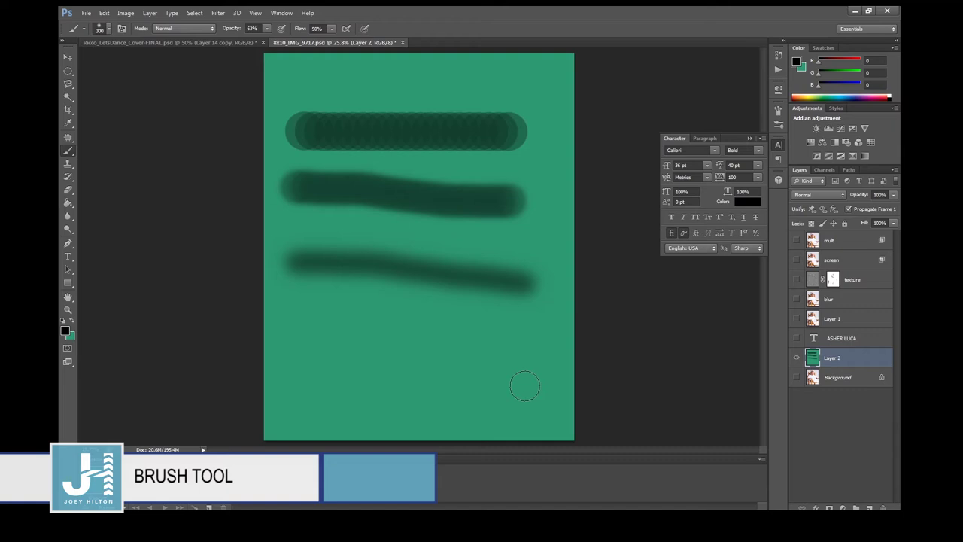
Choose a scattered square bristle brush and stamp three clusters of dabs below the strokes.
{"action": "left_click", "coordinate": [108, 30]}
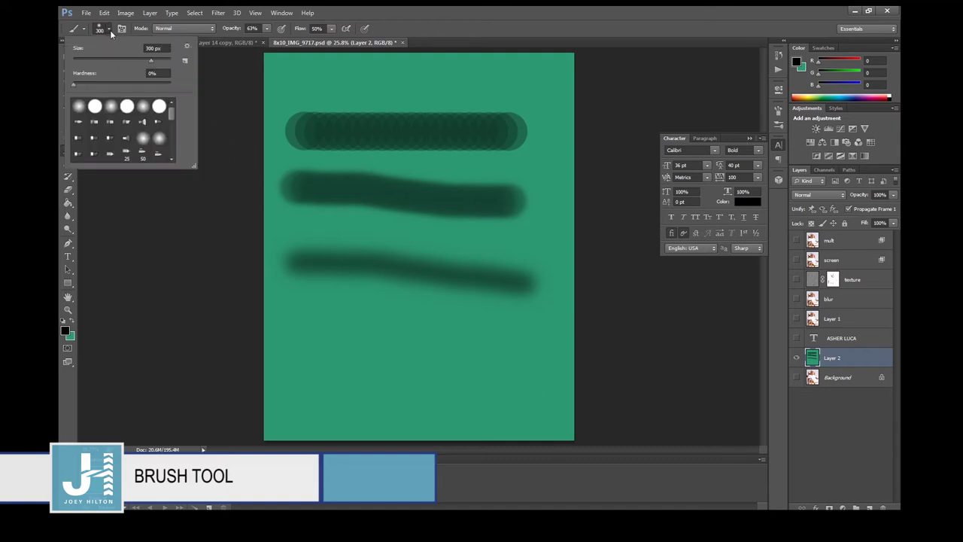
{"action": "left_click", "coordinate": [459, 25]}
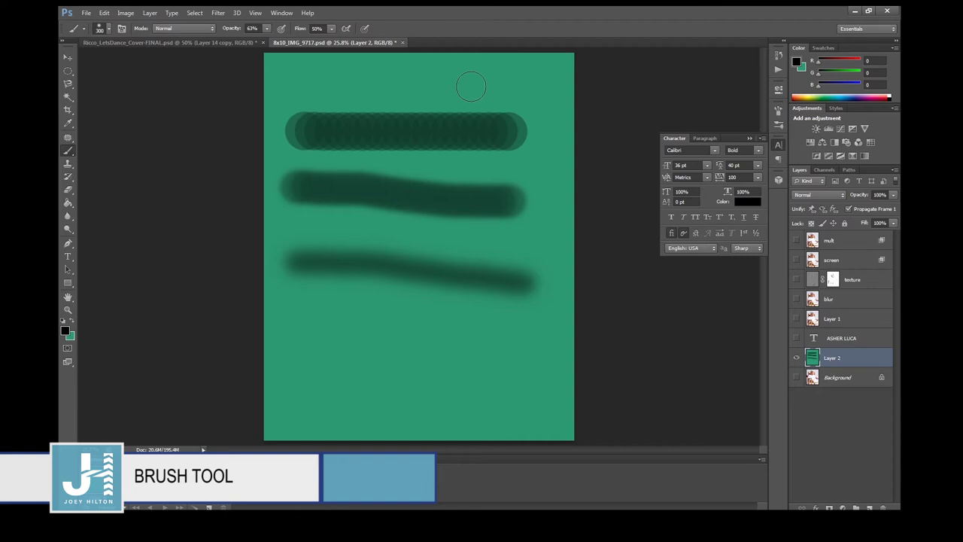
{"action": "left_click", "coordinate": [106, 30]}
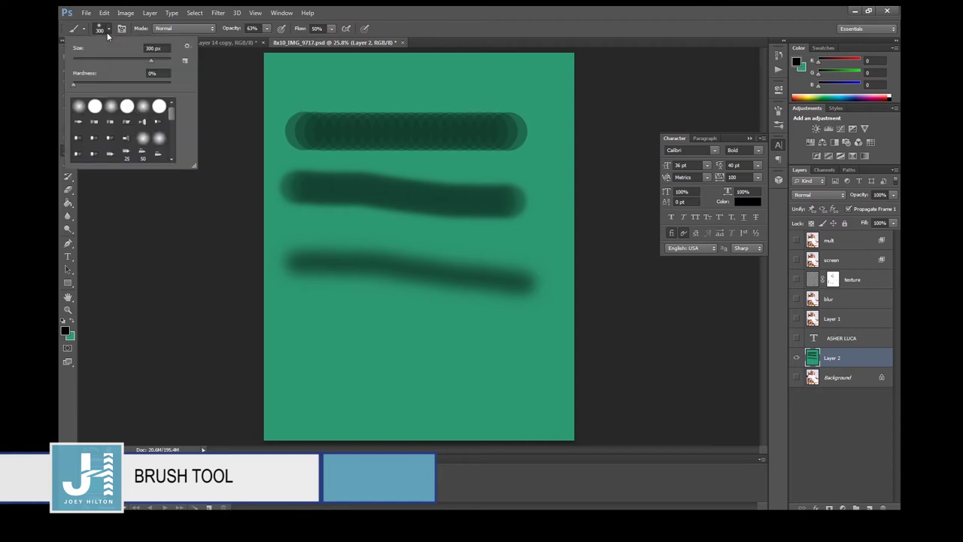
{"action": "left_click", "coordinate": [111, 120]}
{"action": "left_click", "coordinate": [339, 340]}
{"action": "left_click", "coordinate": [407, 352]}
{"action": "left_click", "coordinate": [494, 344]}
Load the Calligraphic Brushes library and pick a 45 px calligraphic brush.
{"action": "left_click", "coordinate": [109, 31]}
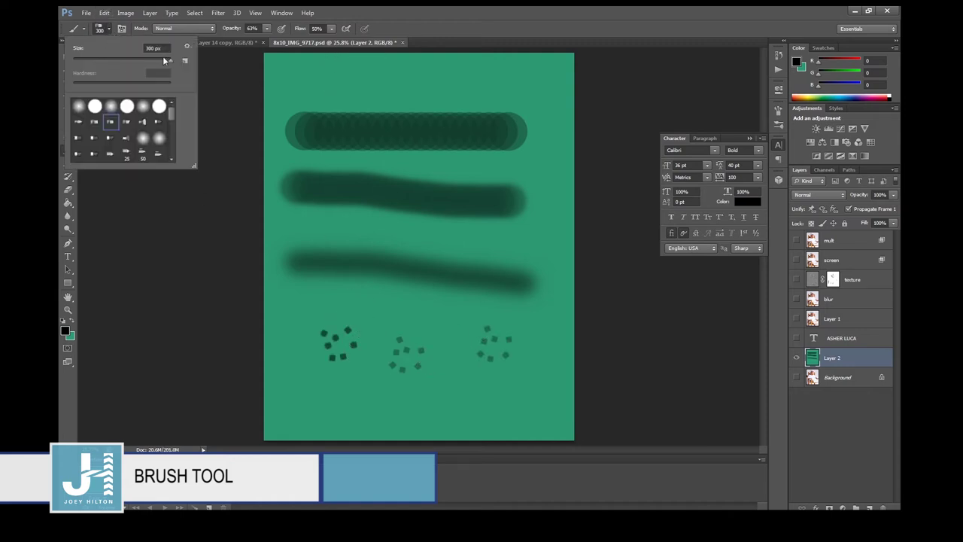
{"action": "left_click", "coordinate": [187, 46]}
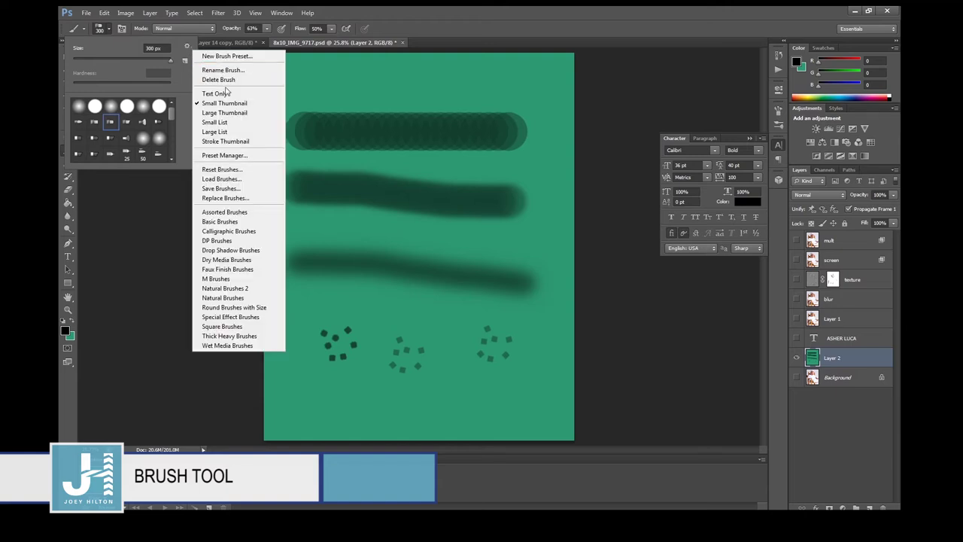
{"action": "left_click", "coordinate": [226, 236]}
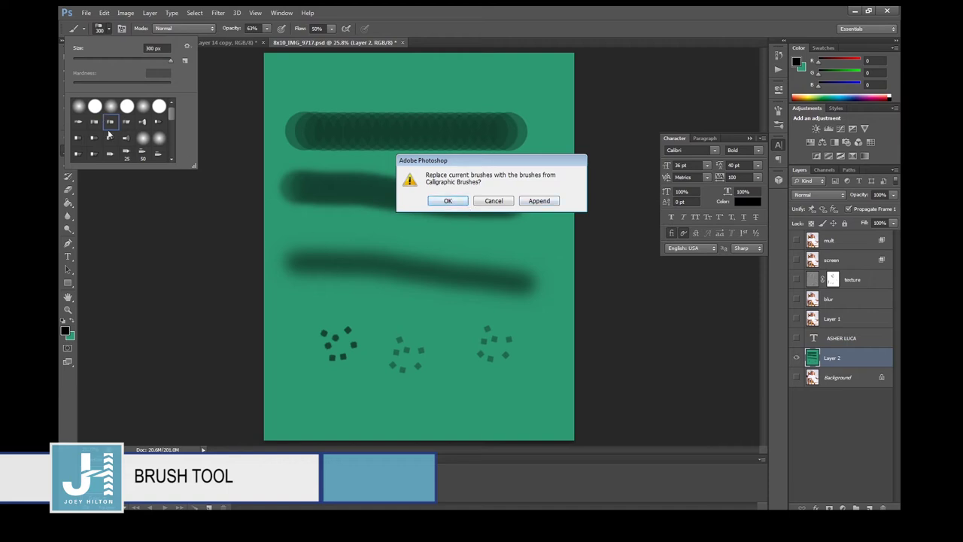
{"action": "left_click", "coordinate": [541, 204]}
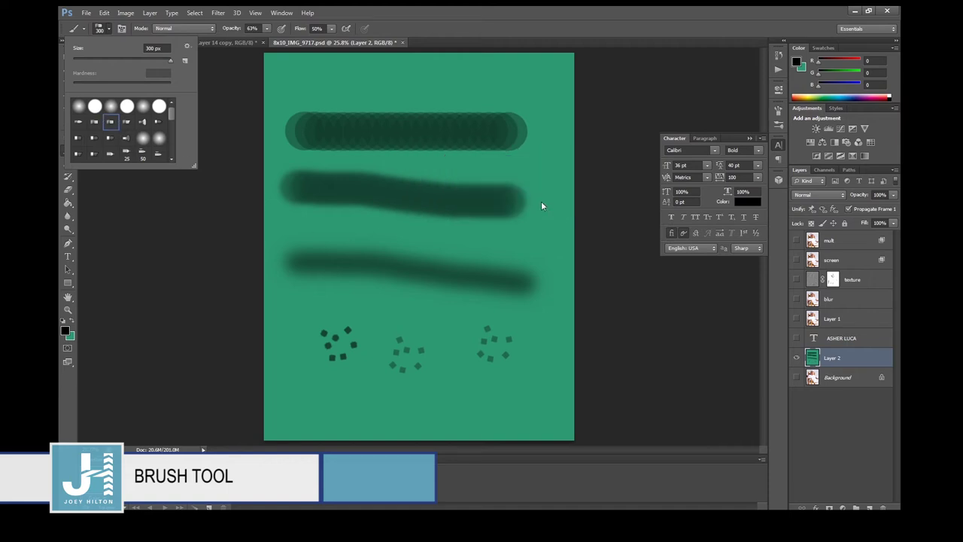
{"action": "left_click_drag", "start_coordinate": [171, 115], "coordinate": [176, 163]}
{"action": "left_click", "coordinate": [111, 155]}
{"action": "key", "text": "Return"}
Draw a freehand loop and a hook-shaped stroke, then hide Layer 2.
{"action": "mouse_move", "coordinate": [372, 292]}
{"action": "left_mouse_down"}
{"action": "mouse_move", "coordinate": [399, 312]}
{"action": "mouse_move", "coordinate": [344, 331]}
{"action": "left_mouse_up"}
{"action": "left_click_drag", "start_coordinate": [384, 388], "coordinate": [383, 404]}
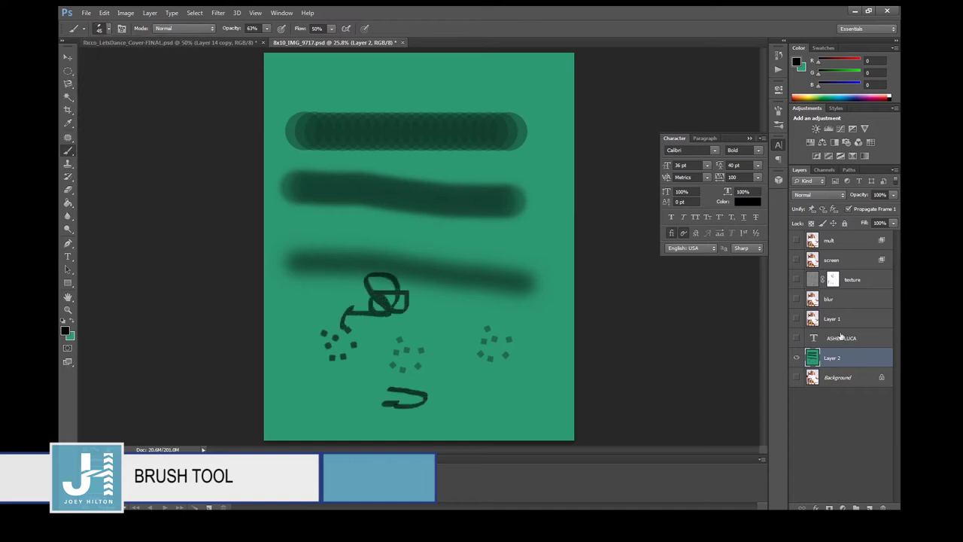
{"action": "left_click", "coordinate": [795, 357]}
{"action": "left_click", "coordinate": [796, 338]}
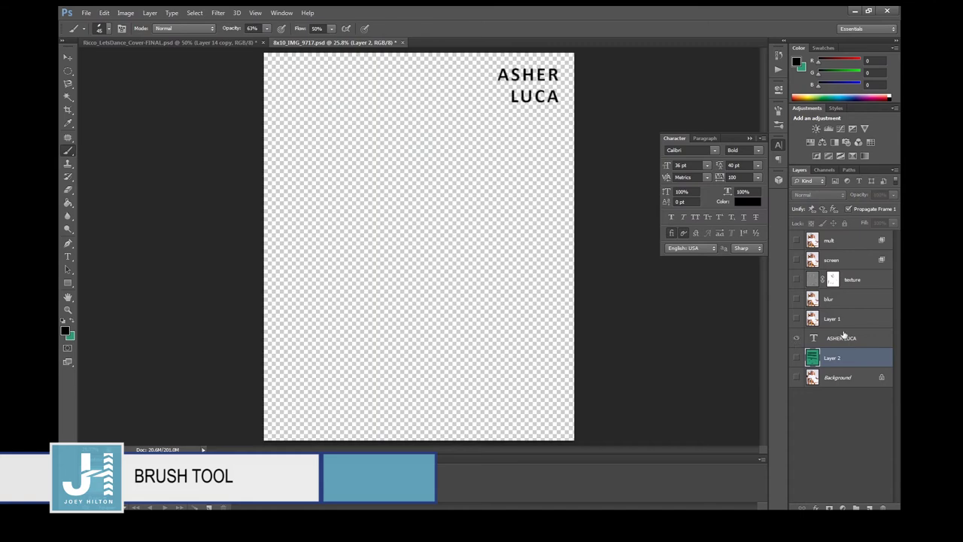
{"action": "left_click", "coordinate": [843, 336]}
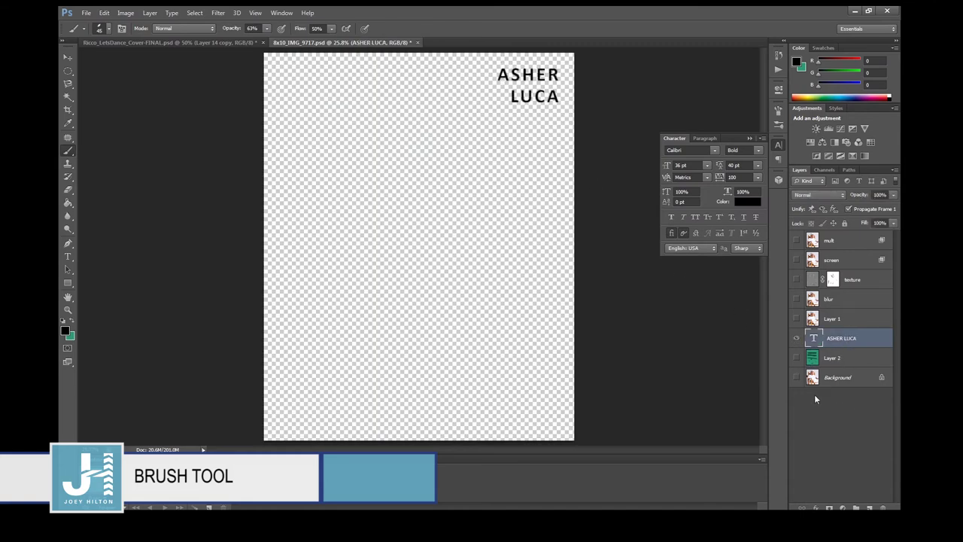
{"action": "key", "text": "alt"}
{"action": "left_click", "coordinate": [812, 340], "text": "ctrl"}
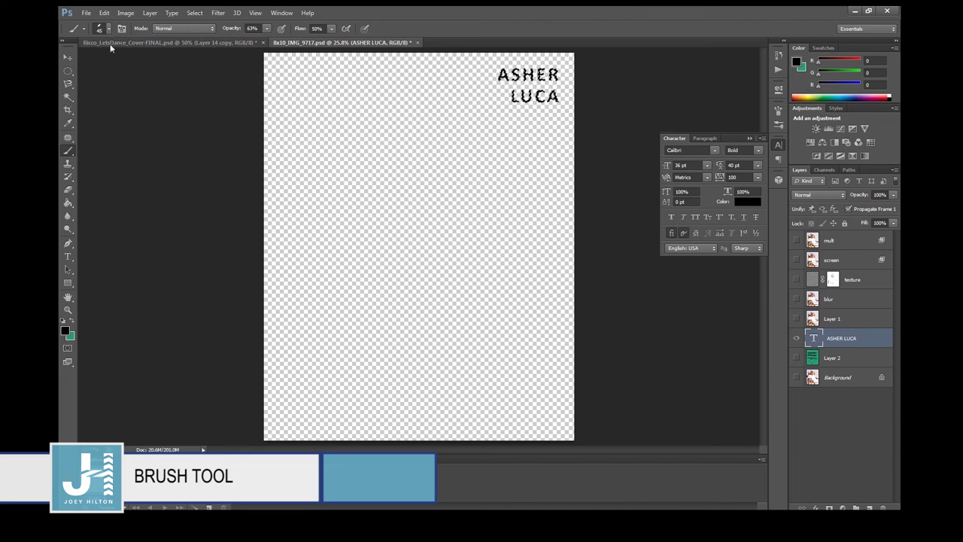
{"action": "left_click", "coordinate": [104, 13]}
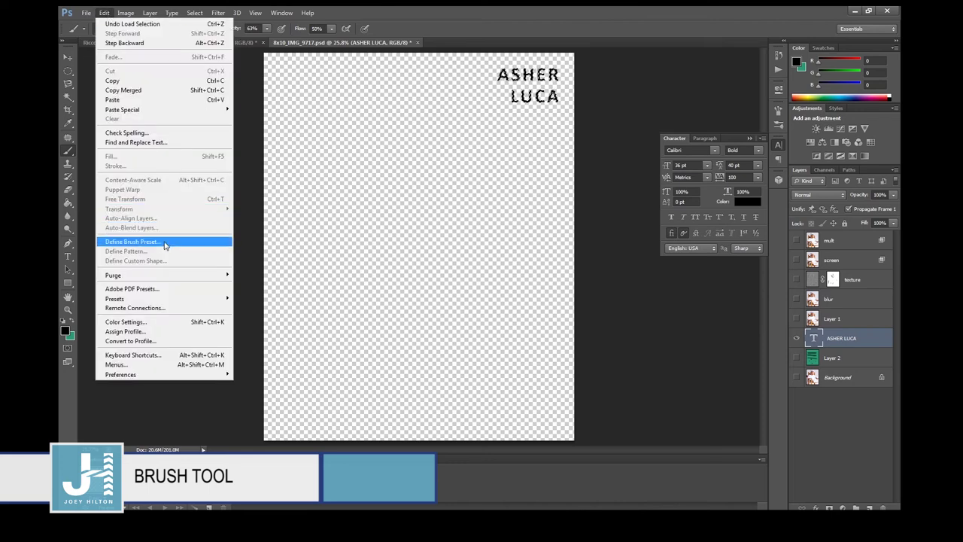
{"action": "left_click", "coordinate": [165, 241]}
{"action": "type", "text": "Same Baby"}
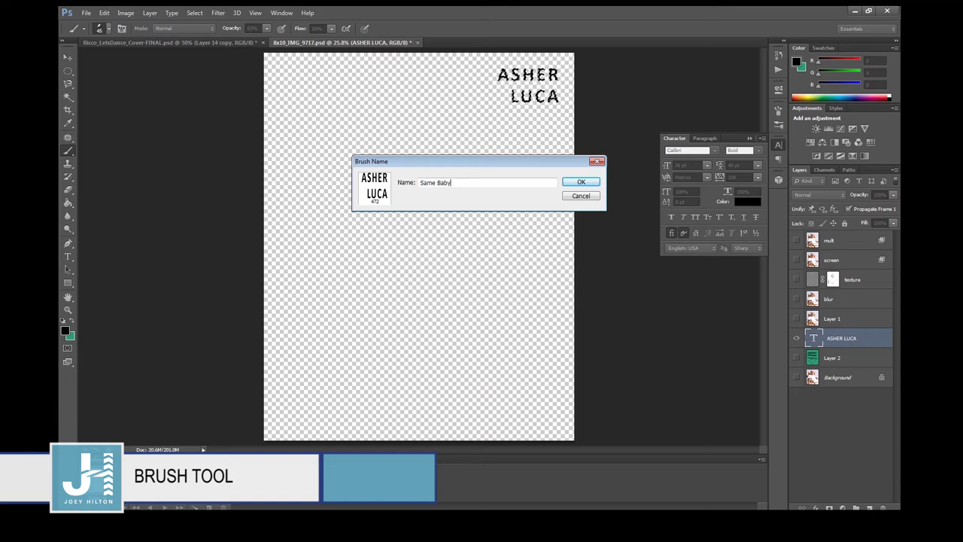
{"action": "key", "text": "Return"}
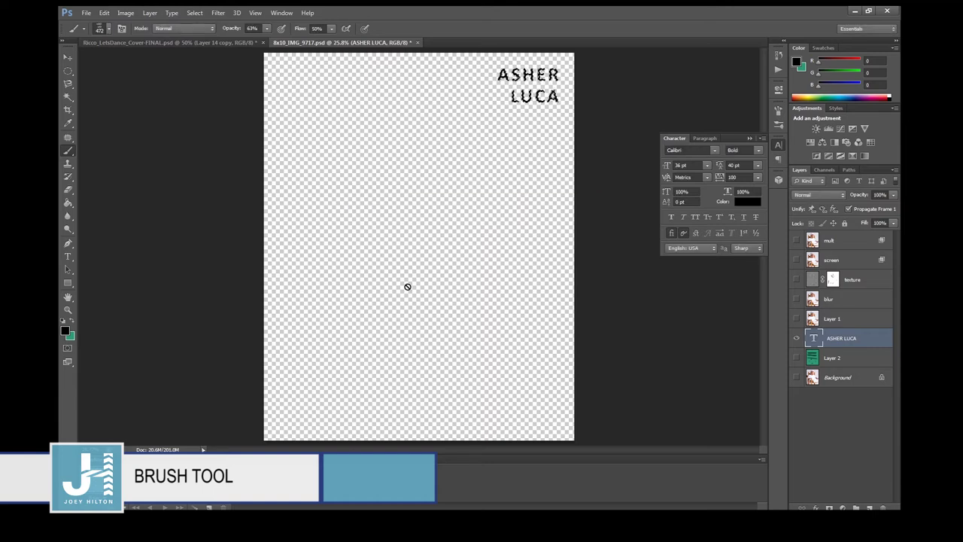
{"action": "left_click", "coordinate": [109, 30]}
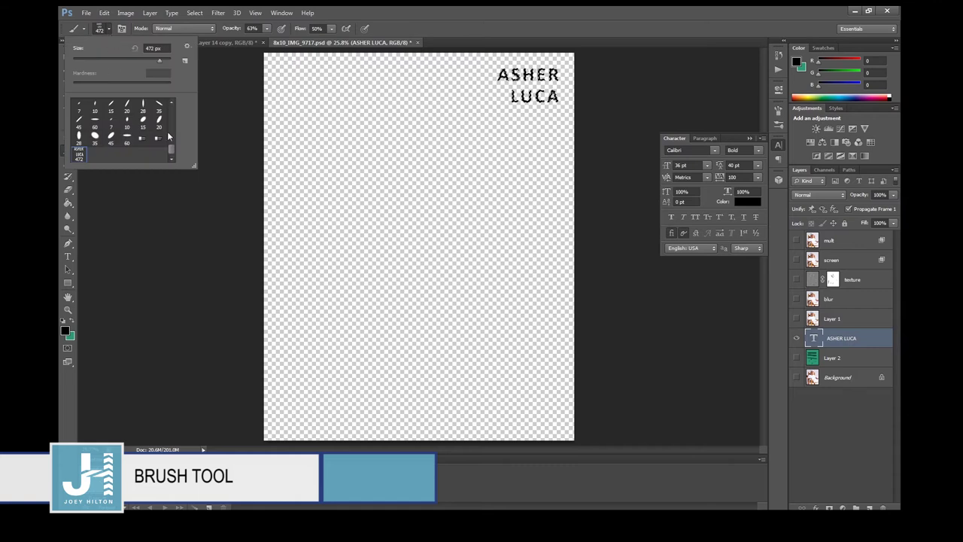
{"action": "left_click", "coordinate": [415, 28]}
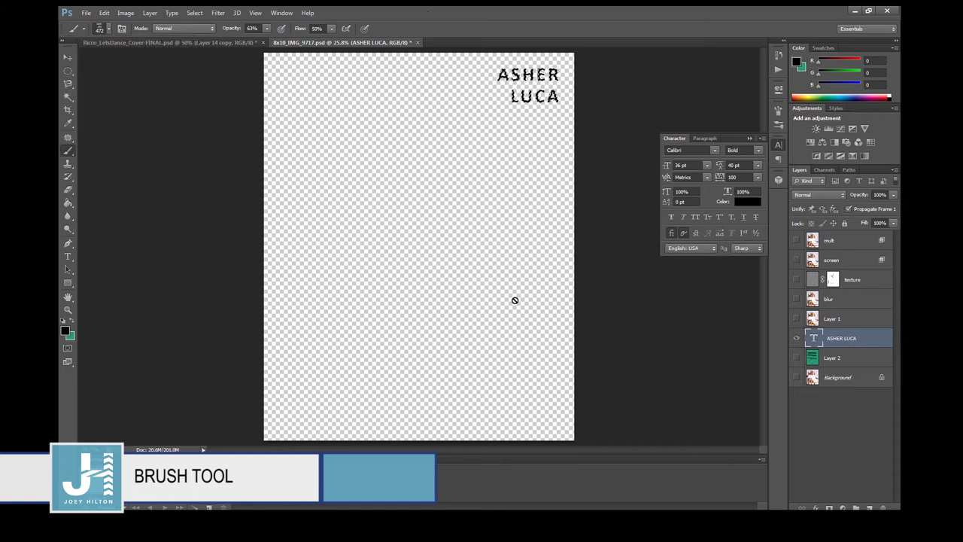
{"action": "left_click", "coordinate": [834, 361]}
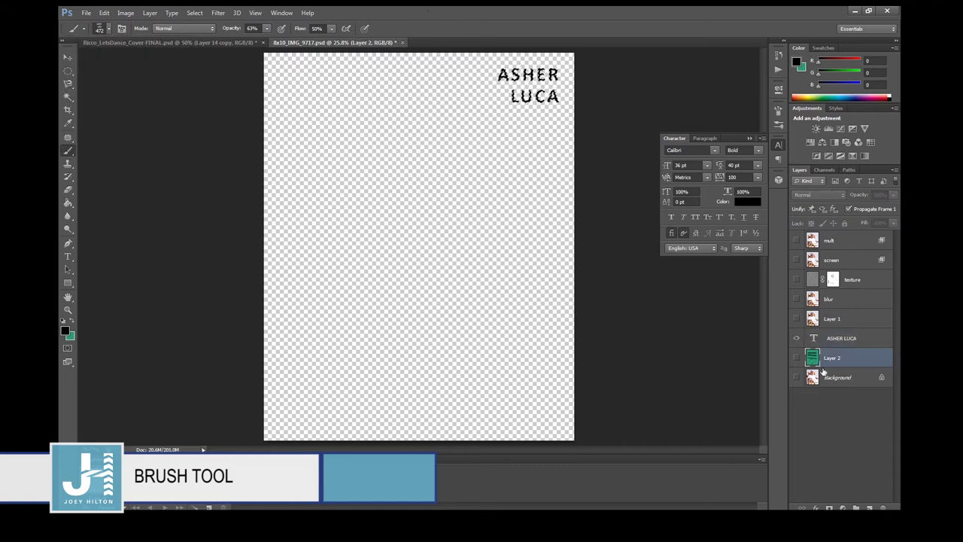
{"action": "left_click", "coordinate": [797, 358]}
{"action": "left_click", "coordinate": [796, 338]}
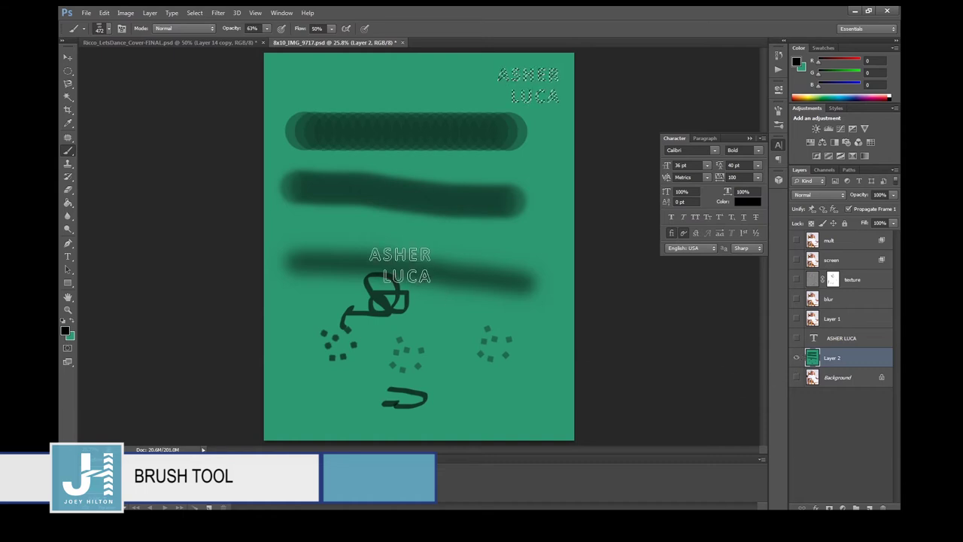
{"action": "key", "text": "bracketright"}
{"action": "key", "text": "bracketright"}
{"action": "key", "text": "bracketright"}
{"action": "key", "text": "bracketright"}
{"action": "key", "text": "bracketright"}
{"action": "key", "text": "bracketright"}
{"action": "key", "text": "bracketright"}
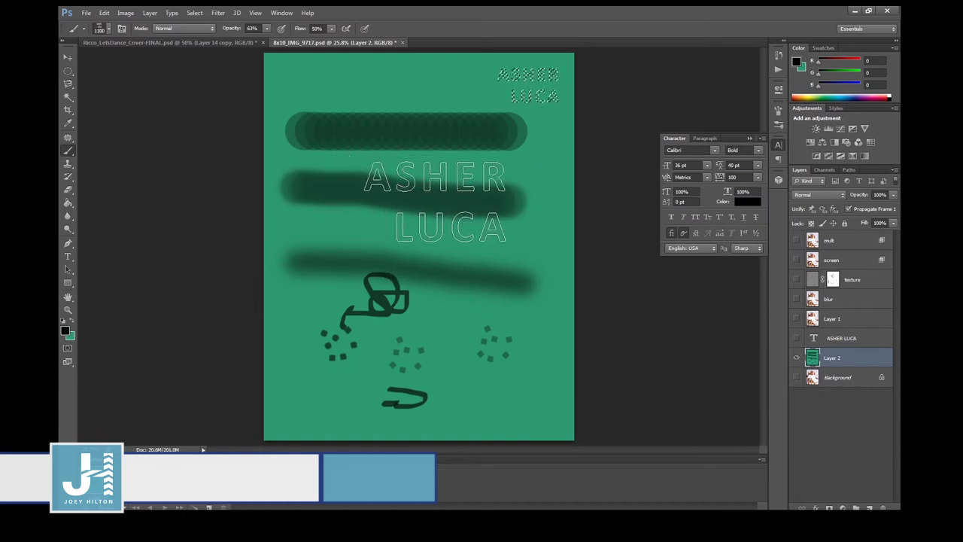
{"action": "left_click", "coordinate": [67, 71]}
{"action": "right_click", "coordinate": [422, 156]}
{"action": "left_click", "coordinate": [443, 161]}
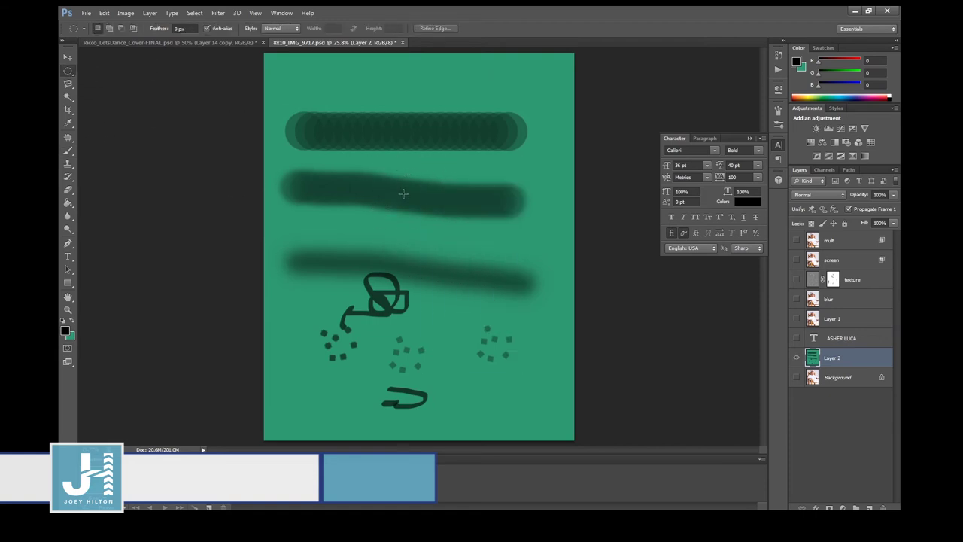
{"action": "left_click", "coordinate": [67, 152]}
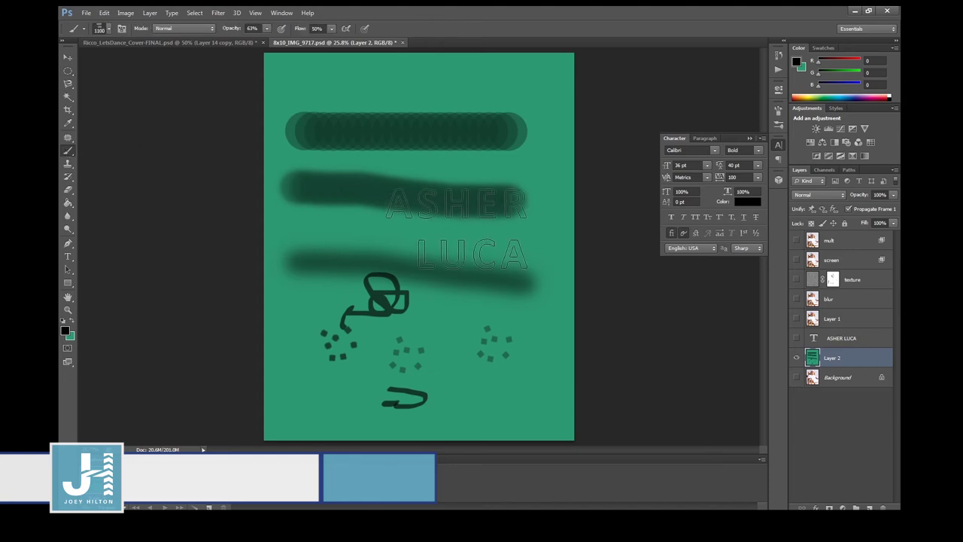
{"action": "left_click", "coordinate": [457, 228]}
{"action": "left_click", "coordinate": [376, 134]}
{"action": "key", "text": "bracketleft"}
{"action": "key", "text": "bracketleft"}
{"action": "key", "text": "bracketleft"}
{"action": "key", "text": "bracketleft"}
{"action": "key", "text": "bracketleft"}
{"action": "key", "text": "bracketleft"}
{"action": "key", "text": "bracketleft"}
{"action": "key", "text": "bracketleft"}
{"action": "key", "text": "bracketleft"}
{"action": "key", "text": "bracketleft"}
{"action": "key", "text": "bracketleft"}
{"action": "key", "text": "bracketleft"}
{"action": "left_click", "coordinate": [506, 88]}
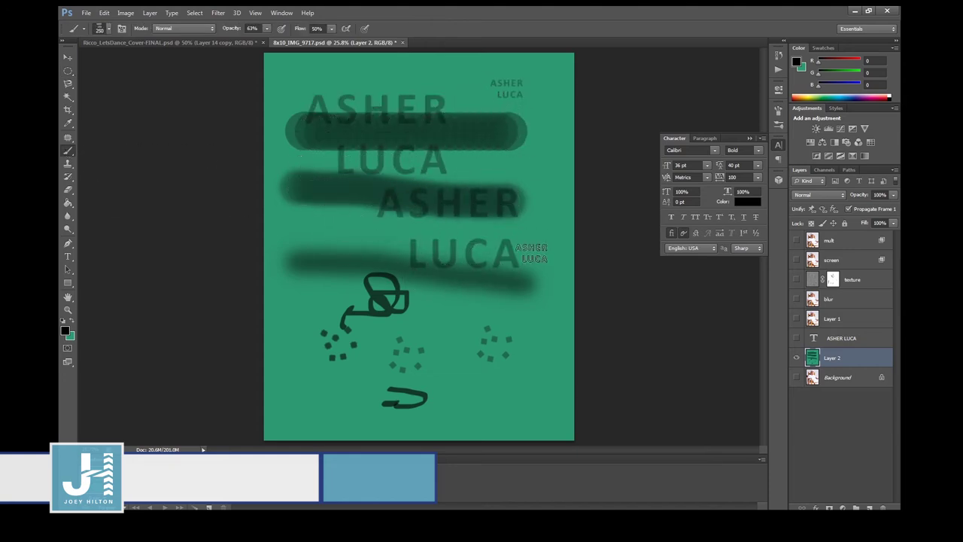
{"action": "left_click", "coordinate": [796, 357]}
{"action": "left_click", "coordinate": [796, 377]}
{"action": "left_click", "coordinate": [68, 164]}
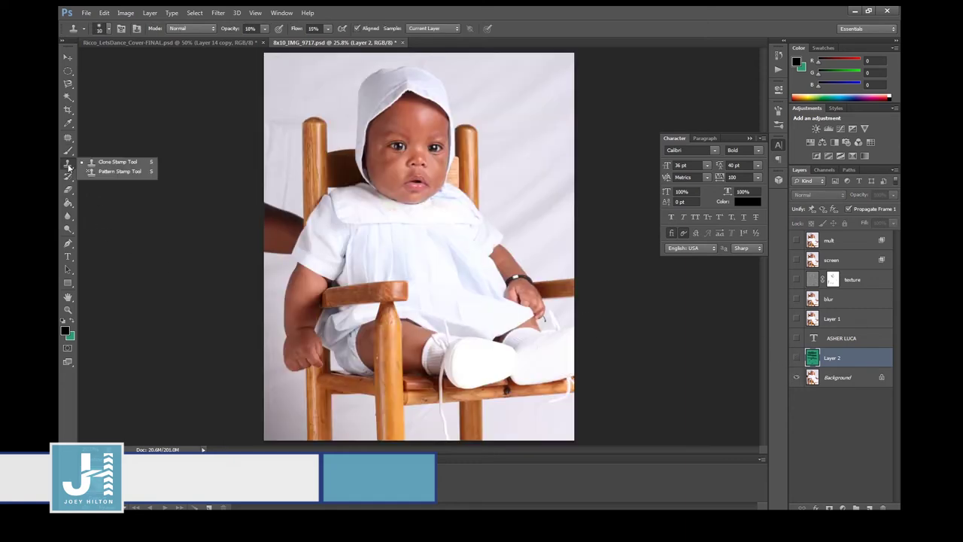
Select the Background layer, set the clone source on the forehead, and raise Flow to 100%.
{"action": "left_click", "coordinate": [838, 378]}
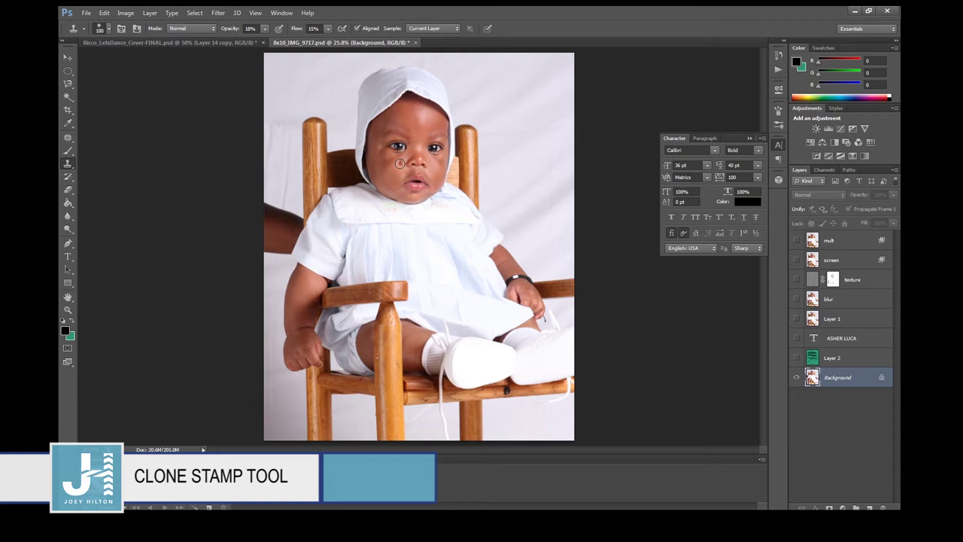
{"action": "key", "text": "alt"}
{"action": "key", "text": "alt"}
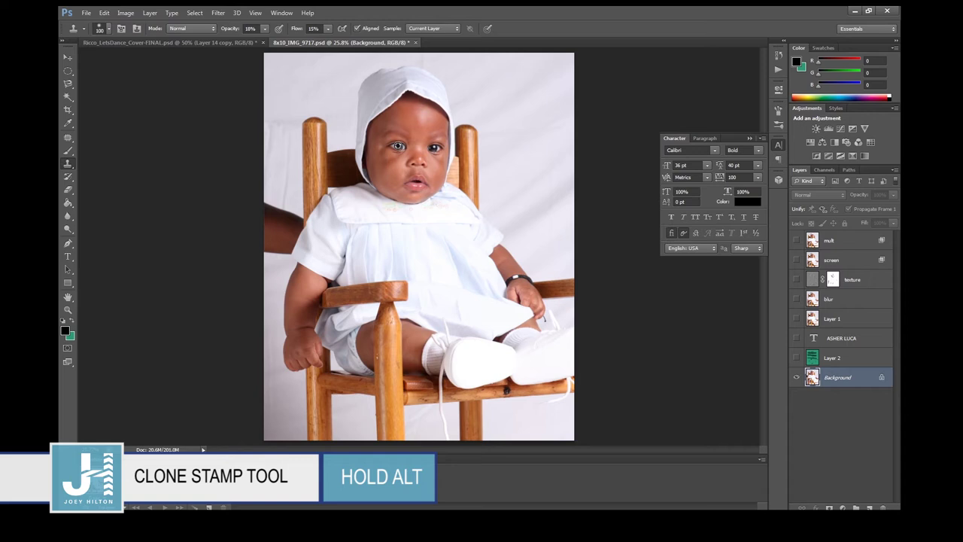
{"action": "left_click", "coordinate": [398, 146], "text": "alt"}
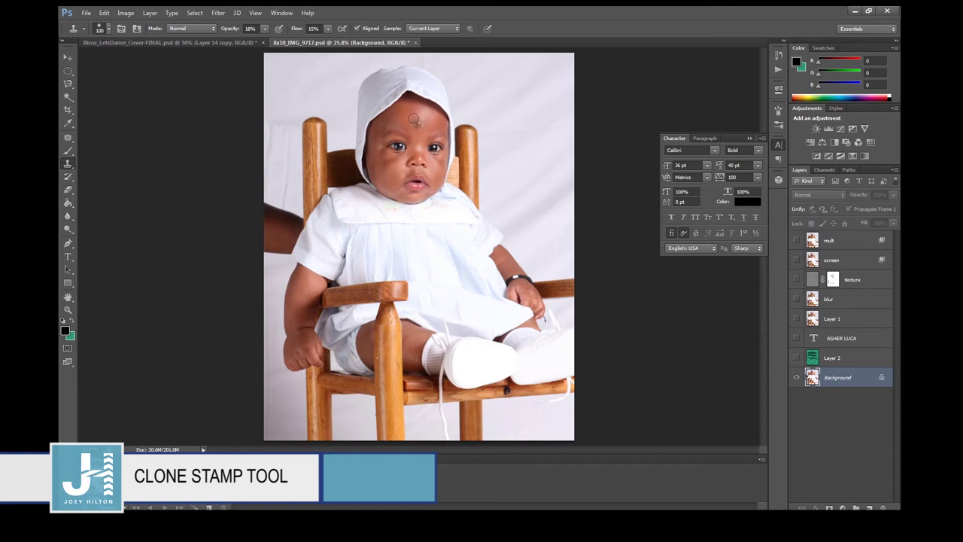
{"action": "left_click", "coordinate": [417, 123], "text": "alt"}
{"action": "left_click", "coordinate": [328, 27]}
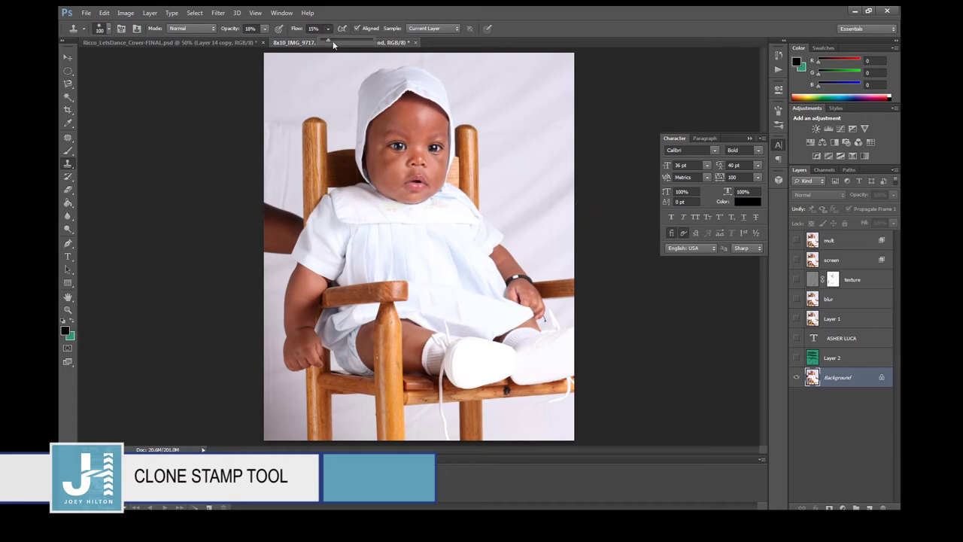
{"action": "left_click_drag", "start_coordinate": [334, 40], "coordinate": [385, 43]}
Raise the Clone Stamp opacity from 18% to 100% and undo the cloned third eye.
{"action": "left_click", "coordinate": [265, 29]}
{"action": "left_click_drag", "start_coordinate": [265, 38], "coordinate": [333, 47]}
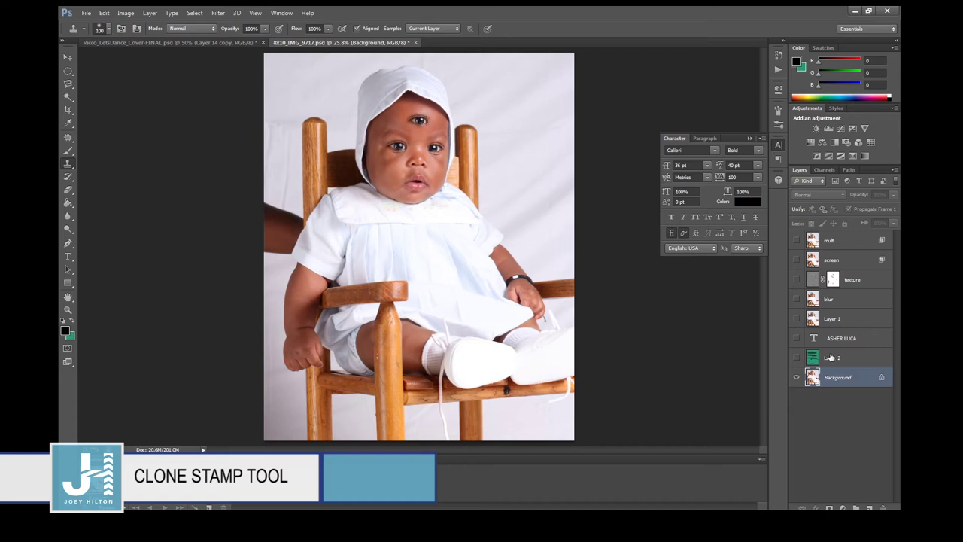
{"action": "key", "text": "ctrl+z"}
Clone the baby's face onto the right background from between the eyes, then undo it.
{"action": "left_click", "coordinate": [414, 154], "text": "alt"}
{"action": "mouse_move", "coordinate": [519, 147]}
{"action": "left_mouse_down"}
{"action": "mouse_move", "coordinate": [538, 118]}
{"action": "mouse_move", "coordinate": [523, 158]}
{"action": "mouse_move", "coordinate": [519, 135]}
{"action": "mouse_move", "coordinate": [498, 180]}
{"action": "mouse_move", "coordinate": [527, 116]}
{"action": "mouse_move", "coordinate": [513, 198]}
{"action": "mouse_move", "coordinate": [555, 129]}
{"action": "mouse_move", "coordinate": [501, 193]}
{"action": "mouse_move", "coordinate": [514, 127]}
{"action": "mouse_move", "coordinate": [492, 153]}
{"action": "mouse_move", "coordinate": [505, 113]}
{"action": "mouse_move", "coordinate": [489, 154]}
{"action": "mouse_move", "coordinate": [520, 82]}
{"action": "mouse_move", "coordinate": [495, 91]}
{"action": "mouse_move", "coordinate": [478, 143]}
{"action": "mouse_move", "coordinate": [473, 107]}
{"action": "mouse_move", "coordinate": [470, 158]}
{"action": "mouse_move", "coordinate": [476, 94]}
{"action": "left_mouse_up"}
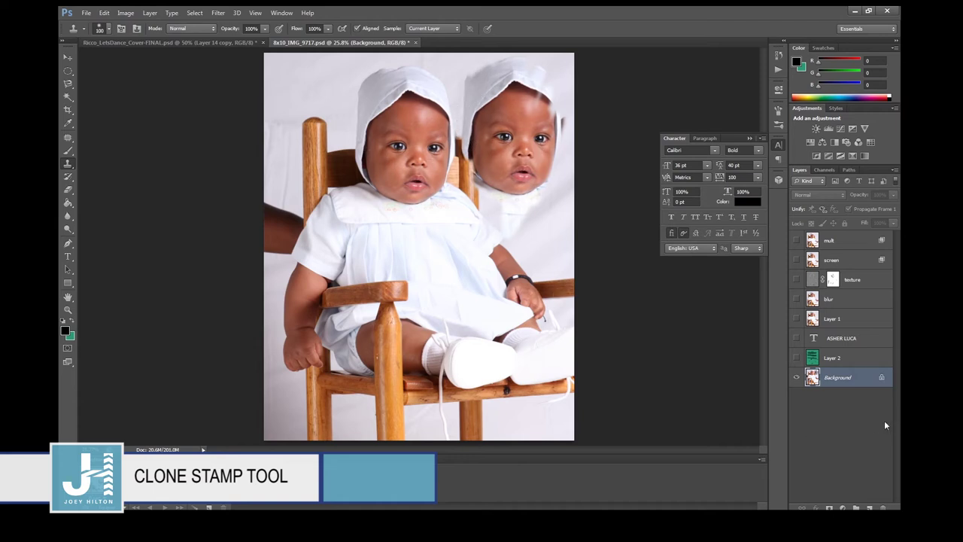
{"action": "key", "text": "ctrl+z"}
{"action": "right_click", "coordinate": [68, 169]}
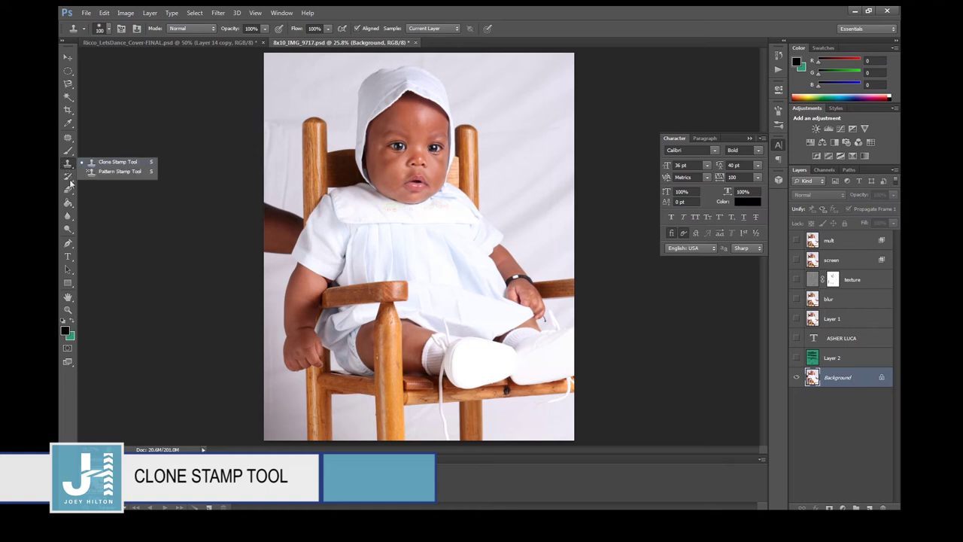
Switch to the plain Eraser Tool and make Layer 1 visible and active.
{"action": "left_click", "coordinate": [68, 188]}
{"action": "left_click", "coordinate": [113, 188]}
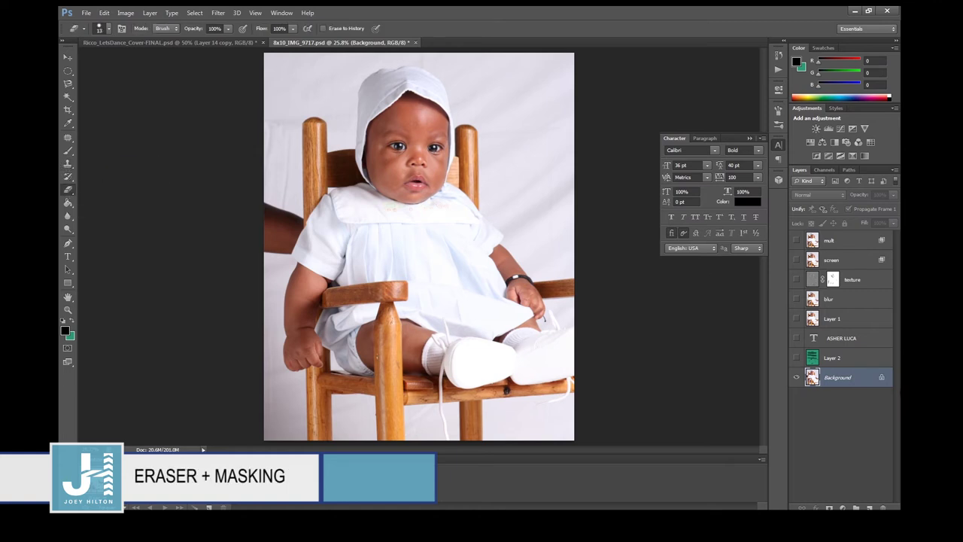
{"action": "left_click", "coordinate": [796, 318]}
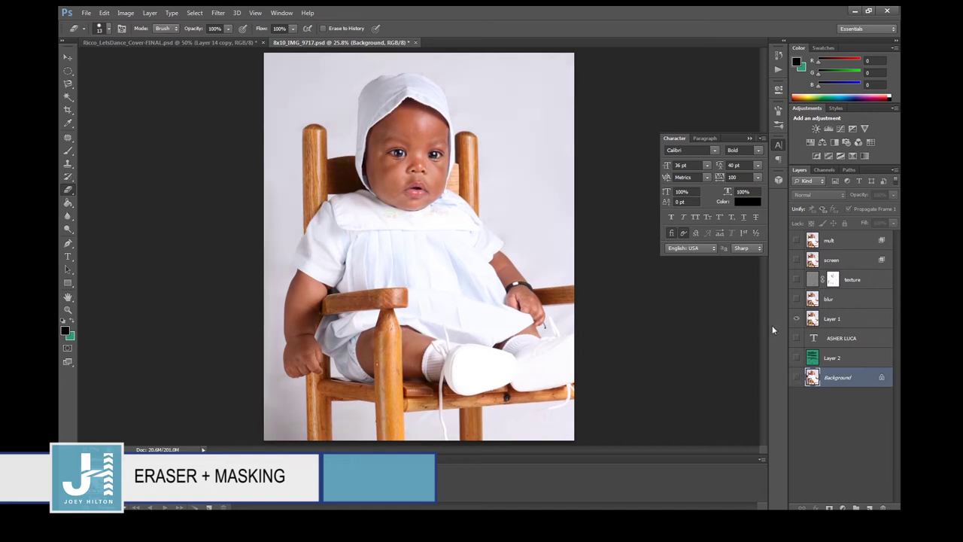
{"action": "left_click", "coordinate": [847, 318]}
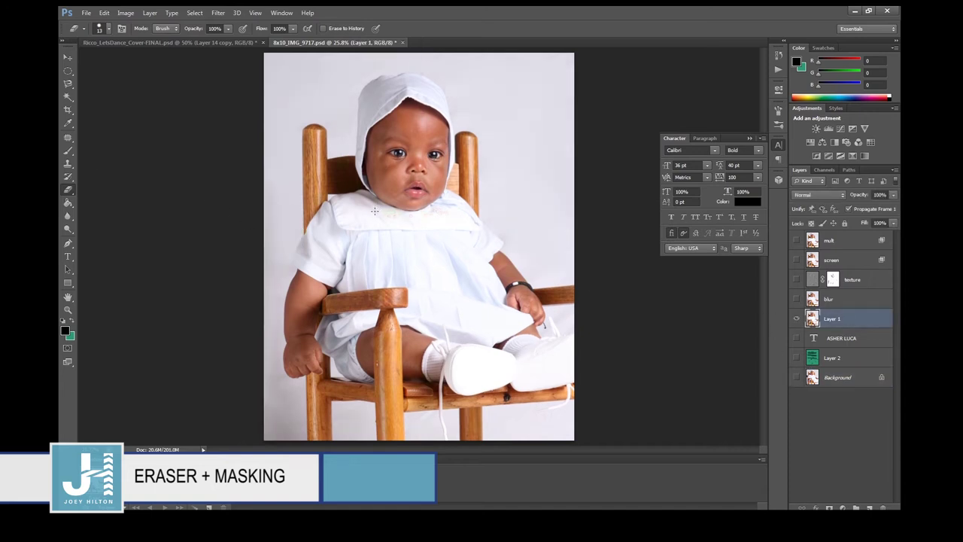
Test-erase the face with a 400 px eraser, undo, then select all and add a white layer mask.
{"action": "key", "text": "bracketright"}
{"action": "key", "text": "bracketright"}
{"action": "key", "text": "bracketright"}
{"action": "key", "text": "bracketright"}
{"action": "key", "text": "bracketright"}
{"action": "key", "text": "bracketright"}
{"action": "mouse_move", "coordinate": [375, 195]}
{"action": "left_mouse_down"}
{"action": "mouse_move", "coordinate": [403, 190]}
{"action": "mouse_move", "coordinate": [414, 226]}
{"action": "left_mouse_up"}
{"action": "key", "text": "ctrl+z"}
{"action": "left_click_drag", "start_coordinate": [376, 149], "coordinate": [402, 216]}
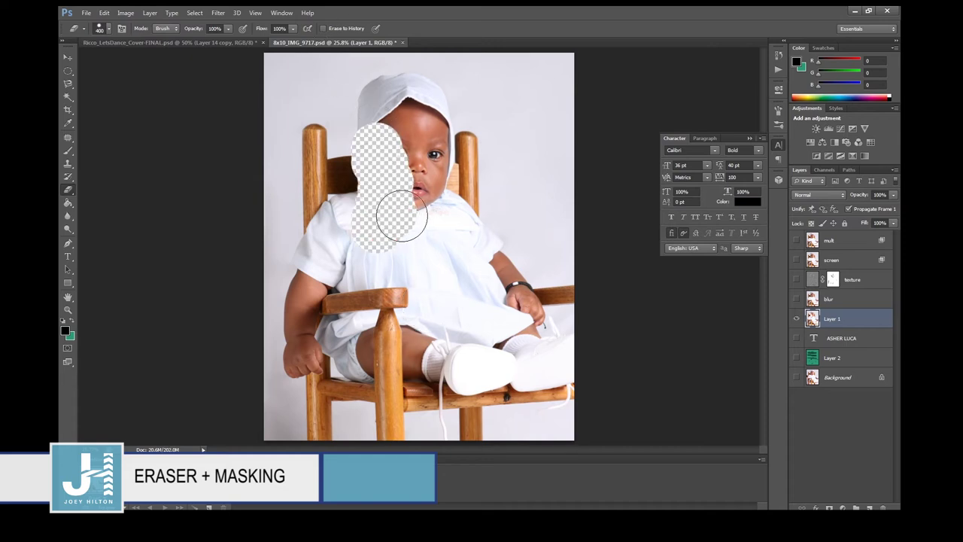
{"action": "key", "text": "ctrl+z"}
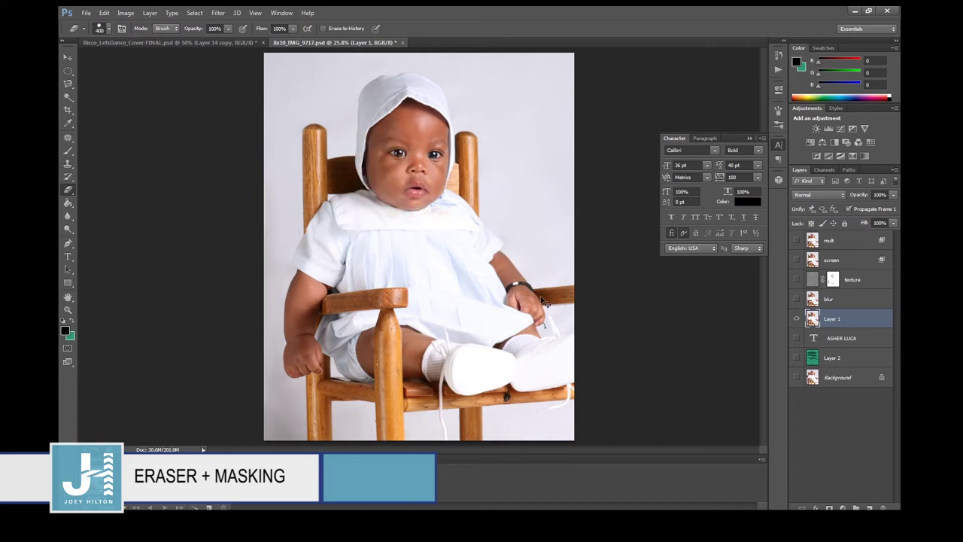
{"action": "key", "text": "ctrl+a"}
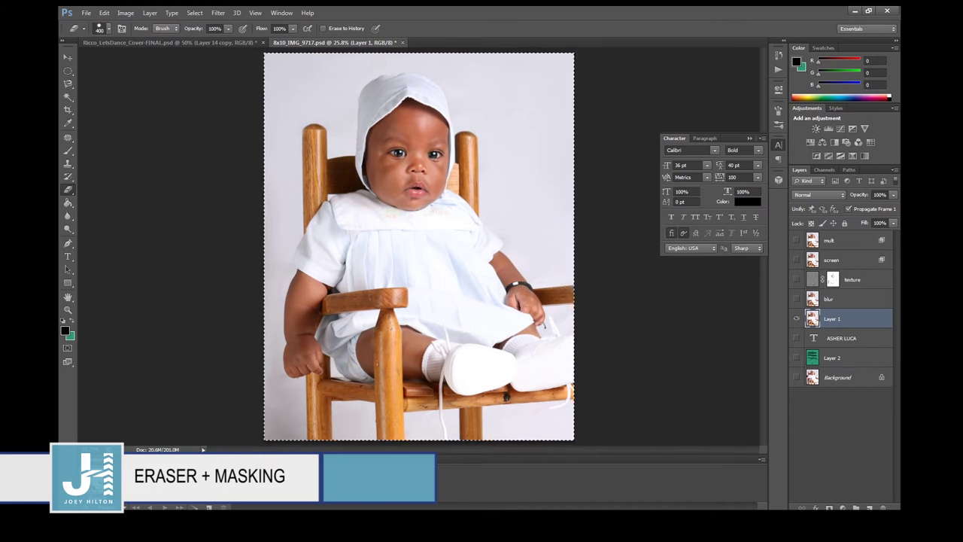
{"action": "left_click", "coordinate": [829, 507]}
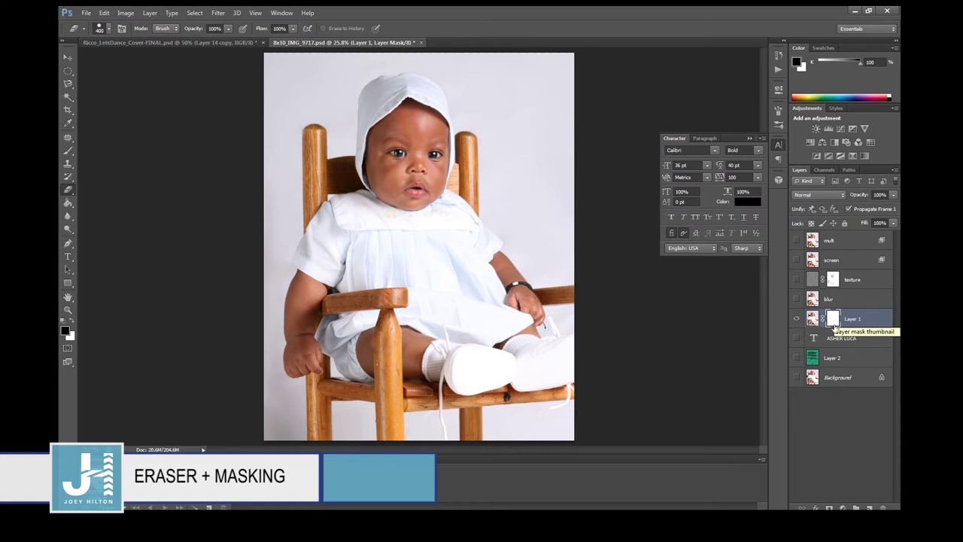
Set the foreground colour to dark red and the background colour to green.
{"action": "left_click", "coordinate": [67, 334]}
{"action": "left_click", "coordinate": [671, 232]}
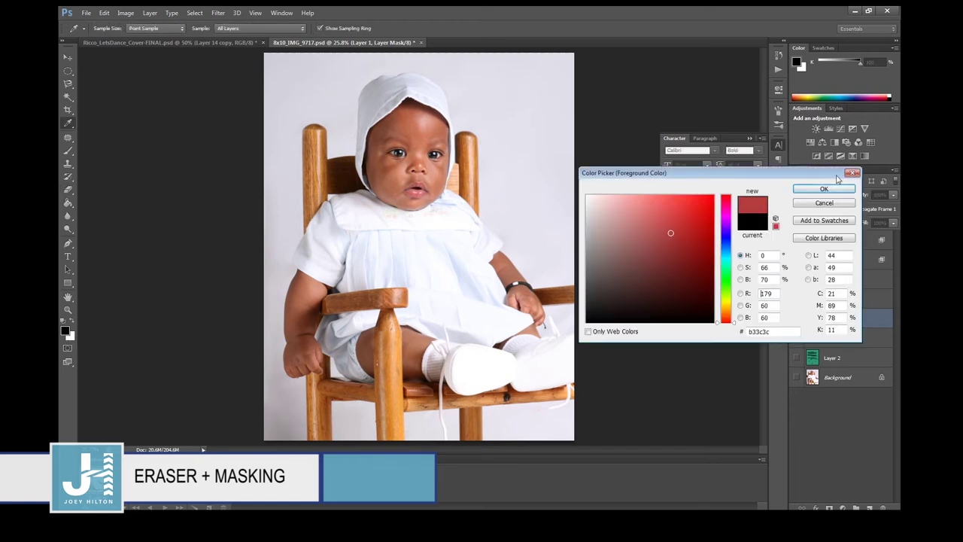
{"action": "left_click", "coordinate": [835, 190]}
{"action": "left_click", "coordinate": [72, 337]}
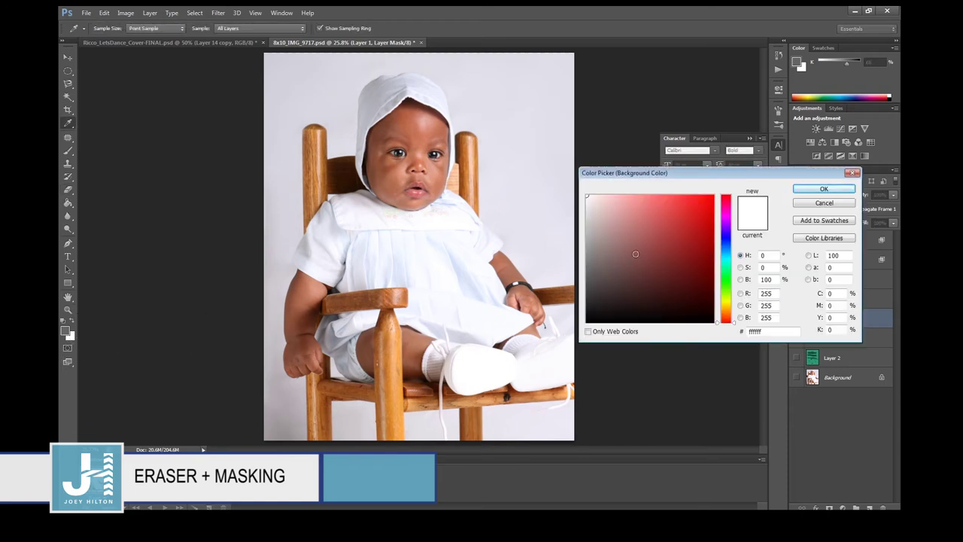
{"action": "left_click", "coordinate": [726, 288]}
{"action": "left_click", "coordinate": [686, 242]}
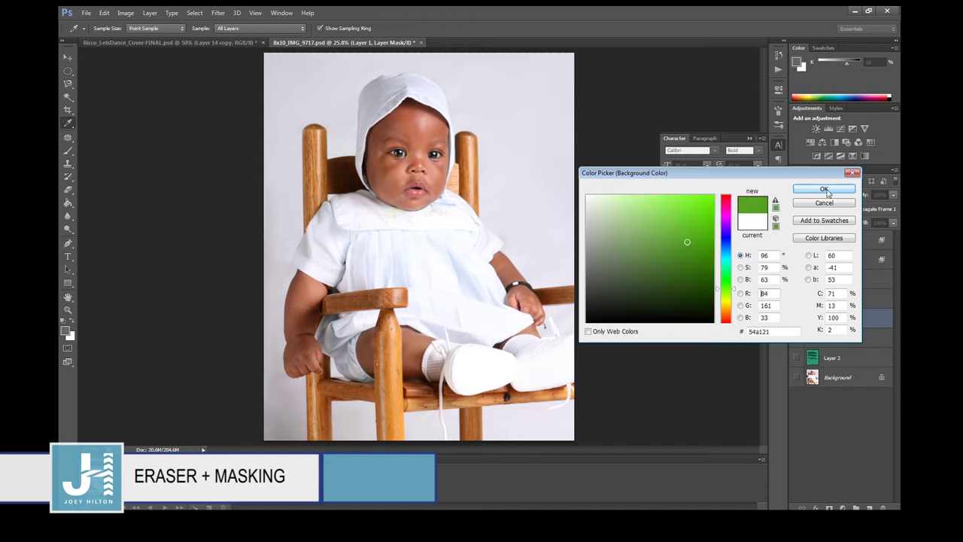
{"action": "left_click", "coordinate": [824, 189]}
{"action": "key", "text": "e"}
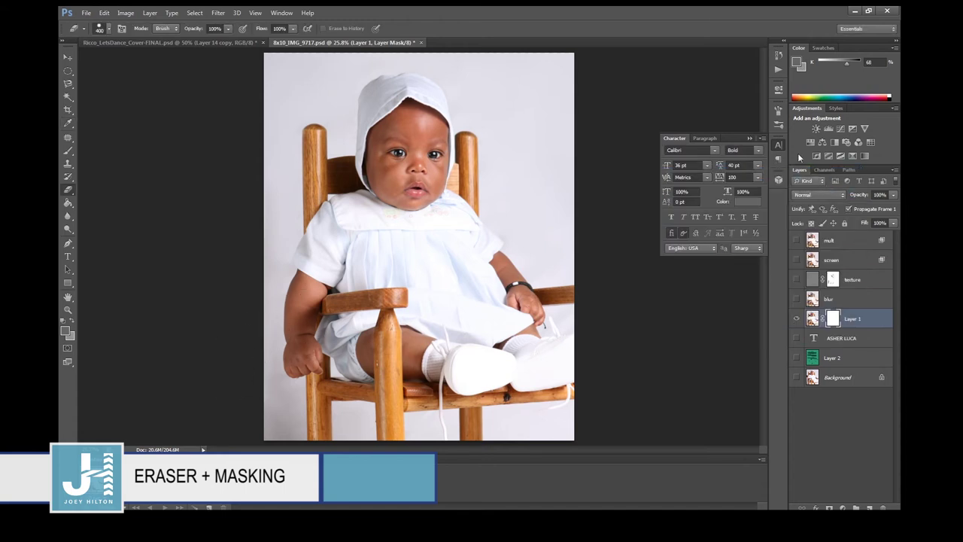
Show the Histogram panel from the Window menu, keeping the Color panel open.
{"action": "left_click", "coordinate": [762, 139]}
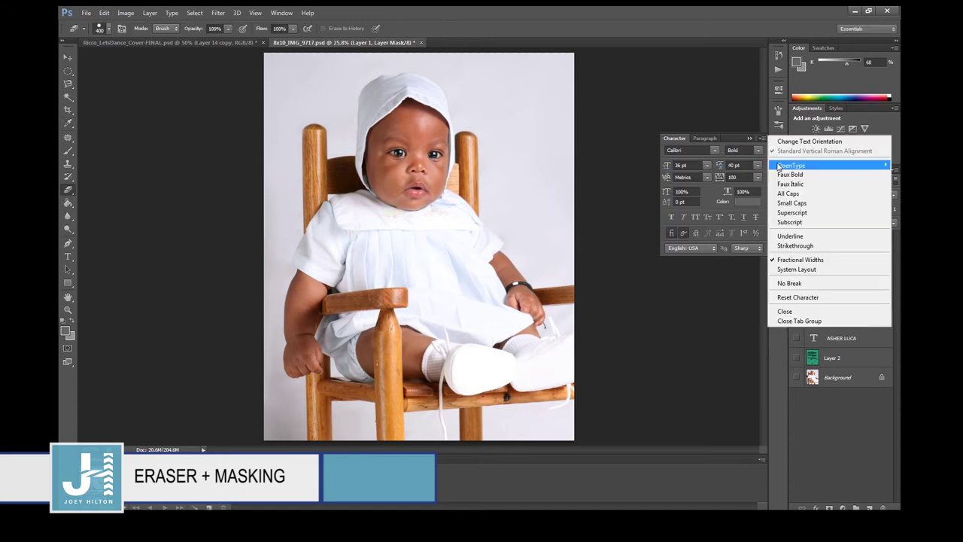
{"action": "left_click", "coordinate": [719, 27]}
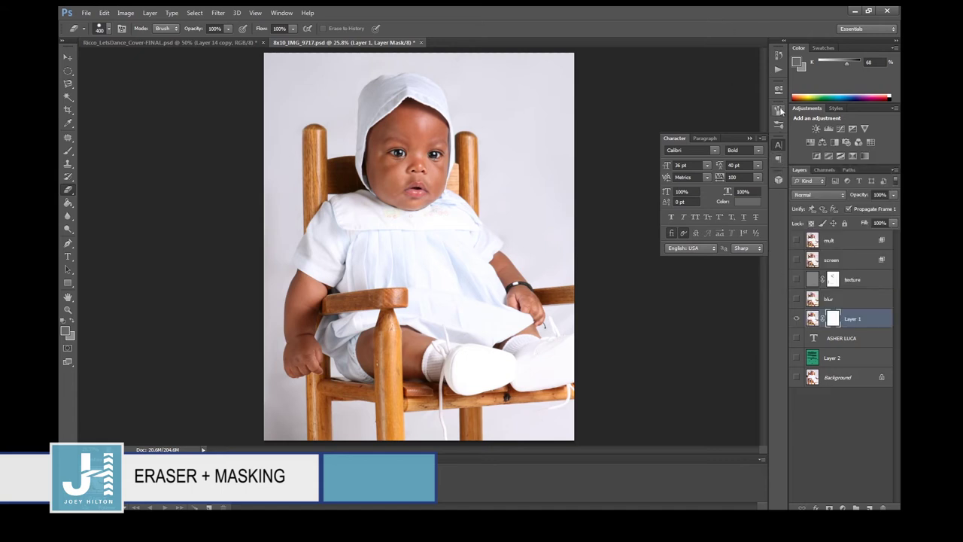
{"action": "left_click", "coordinate": [281, 13]}
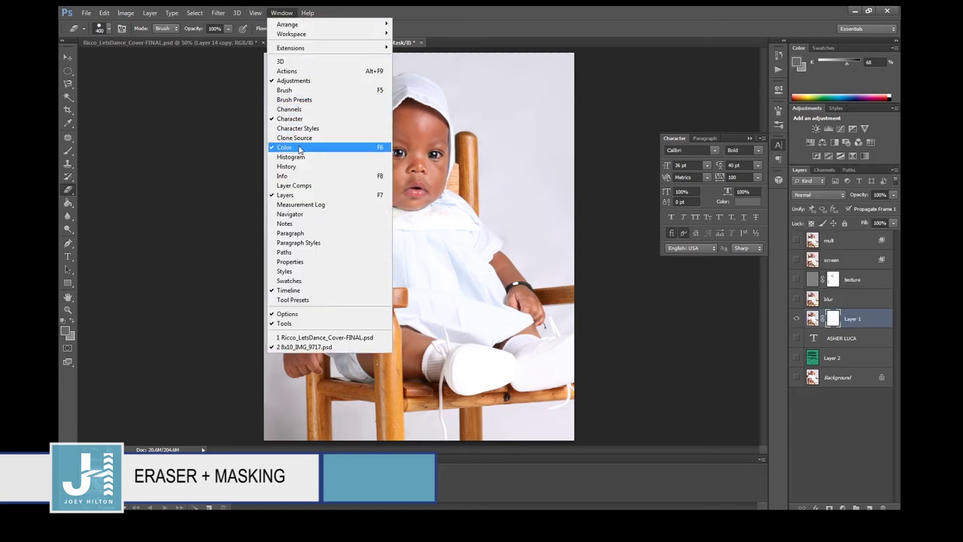
{"action": "left_click", "coordinate": [301, 147]}
{"action": "left_click", "coordinate": [281, 13]}
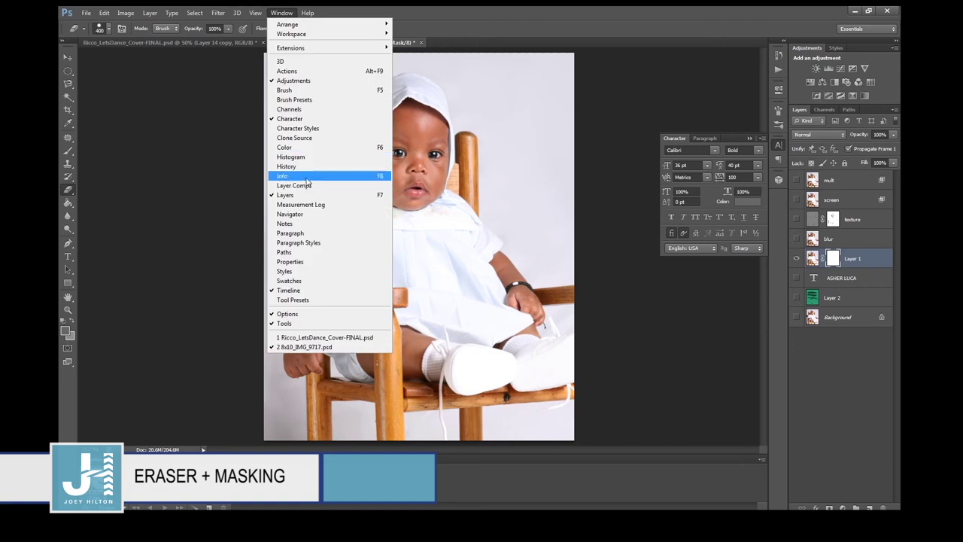
{"action": "left_click", "coordinate": [307, 156]}
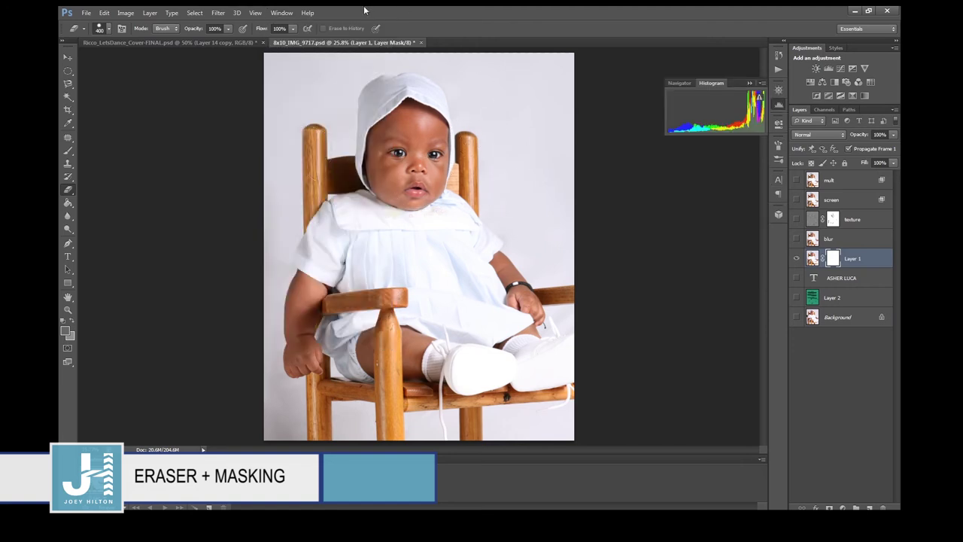
{"action": "left_click", "coordinate": [281, 13]}
{"action": "left_click", "coordinate": [302, 148]}
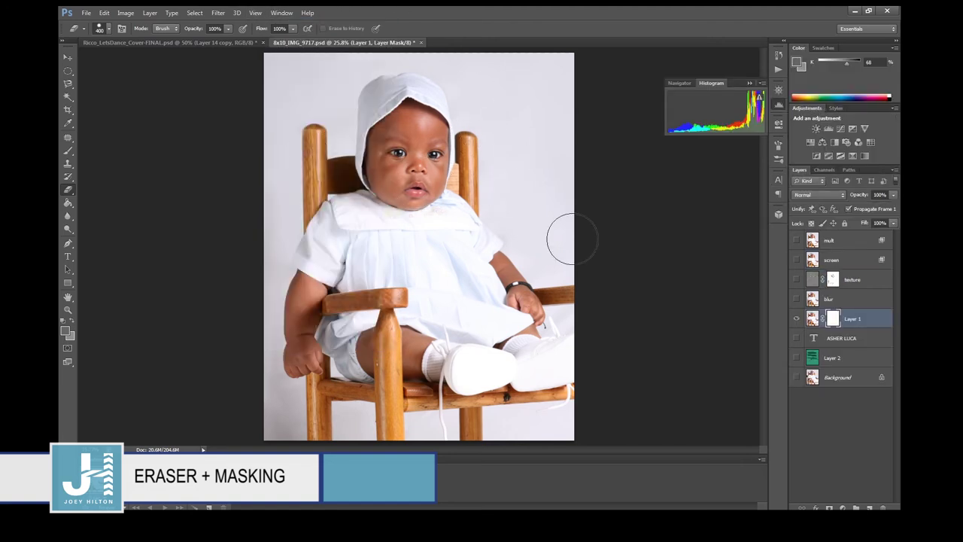
{"action": "left_click", "coordinate": [125, 13]}
{"action": "mouse_move", "coordinate": [133, 25]}
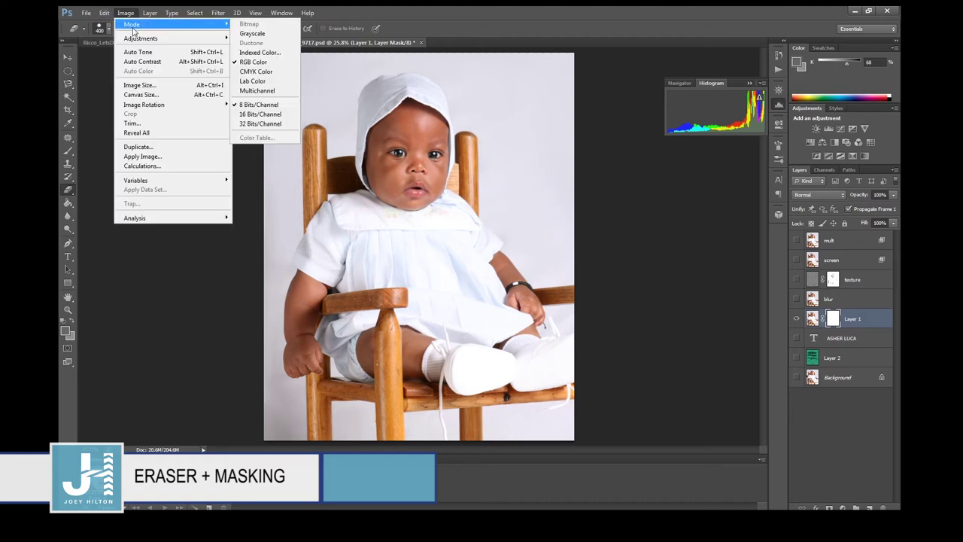
{"action": "key", "text": "Escape"}
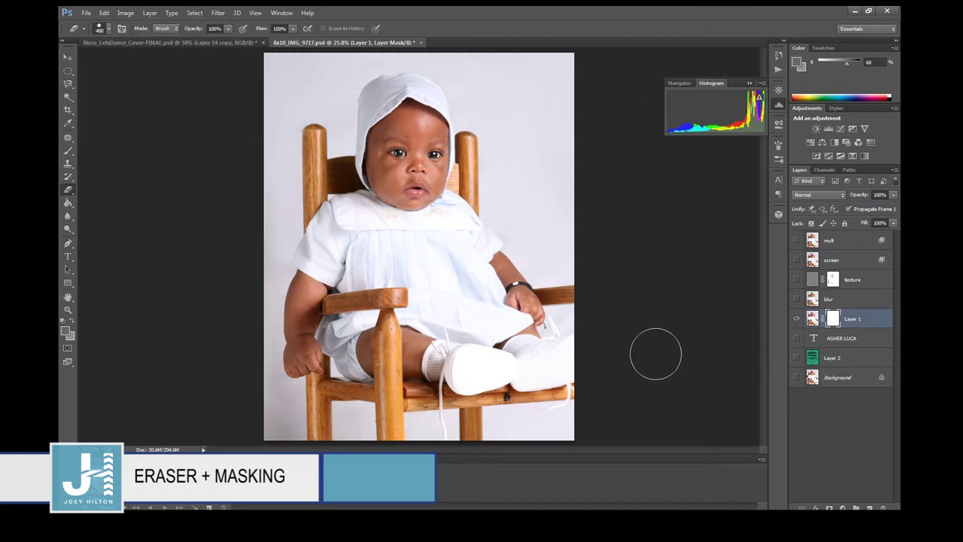
Change the foreground colour to a brighter red.
{"action": "left_click", "coordinate": [66, 331]}
{"action": "left_click", "coordinate": [690, 203]}
{"action": "left_click", "coordinate": [840, 192]}
{"action": "key", "text": "e"}
Select Layer 2 and sample the baby's skin tone cb9874 as the foreground colour.
{"action": "left_click", "coordinate": [835, 358]}
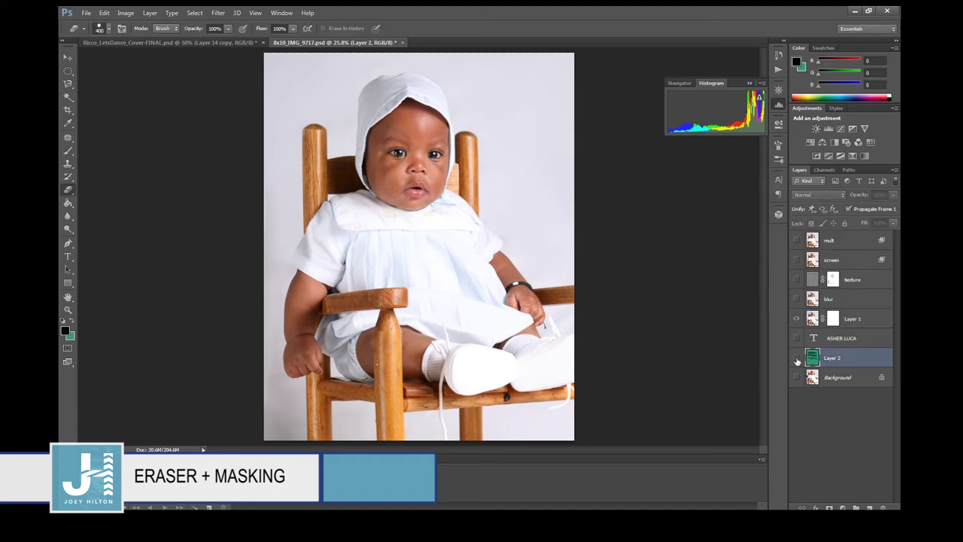
{"action": "left_click", "coordinate": [66, 329]}
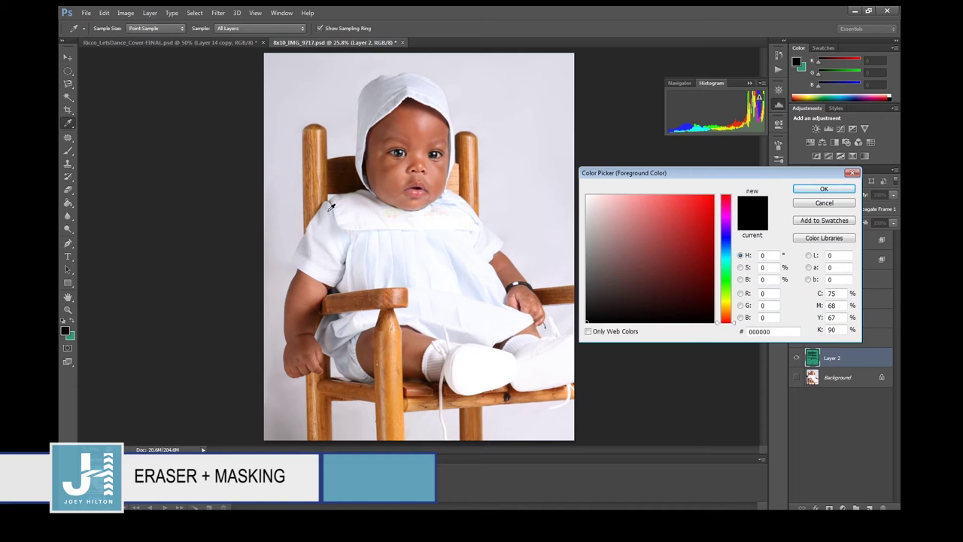
{"action": "left_click", "coordinate": [318, 157]}
{"action": "left_click", "coordinate": [800, 192]}
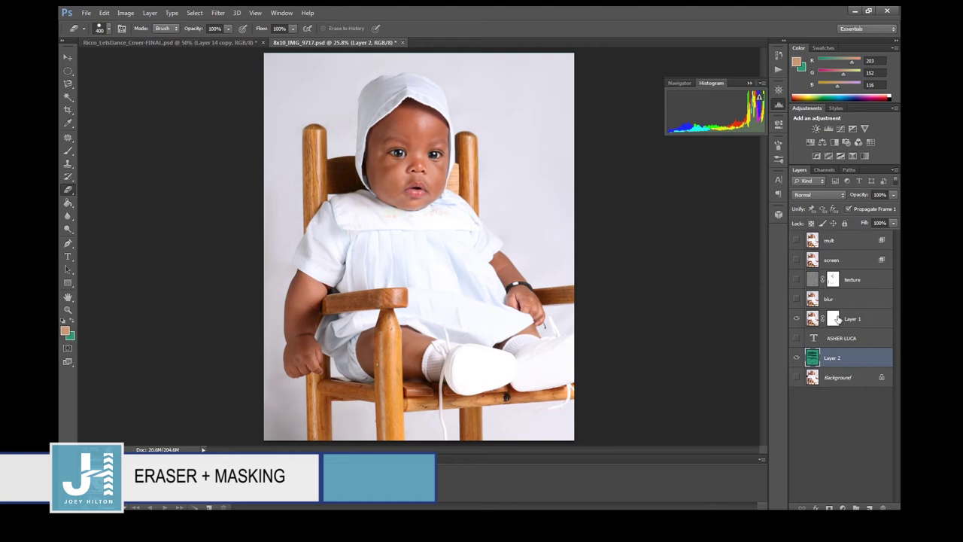
Target Layer 1's mask, reset the colours with black as foreground, and pick the Brush.
{"action": "left_click", "coordinate": [833, 319]}
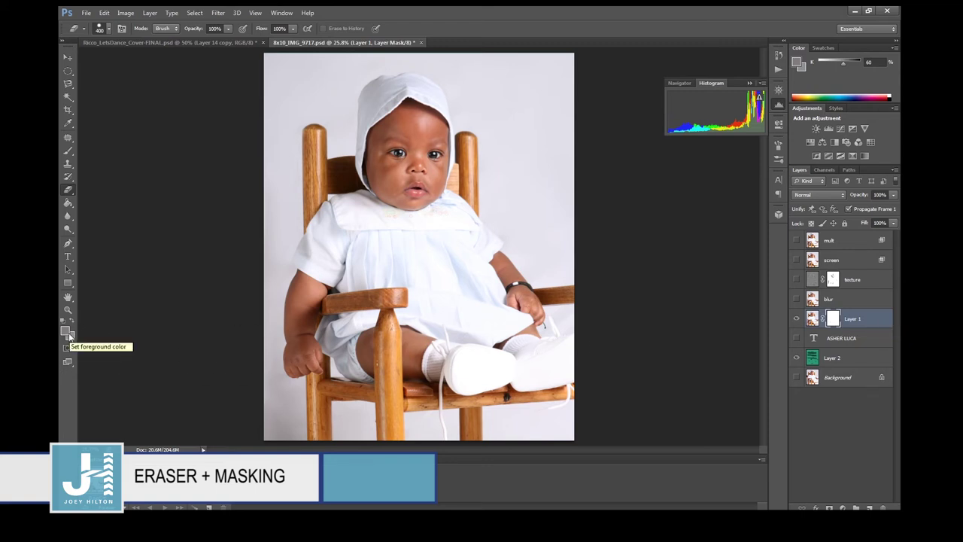
{"action": "key", "text": "d"}
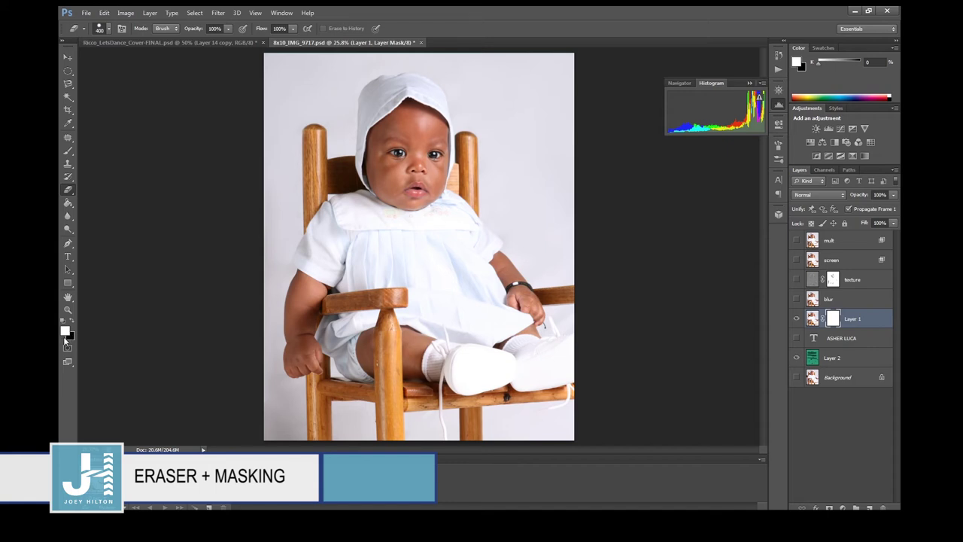
{"action": "left_click", "coordinate": [71, 321]}
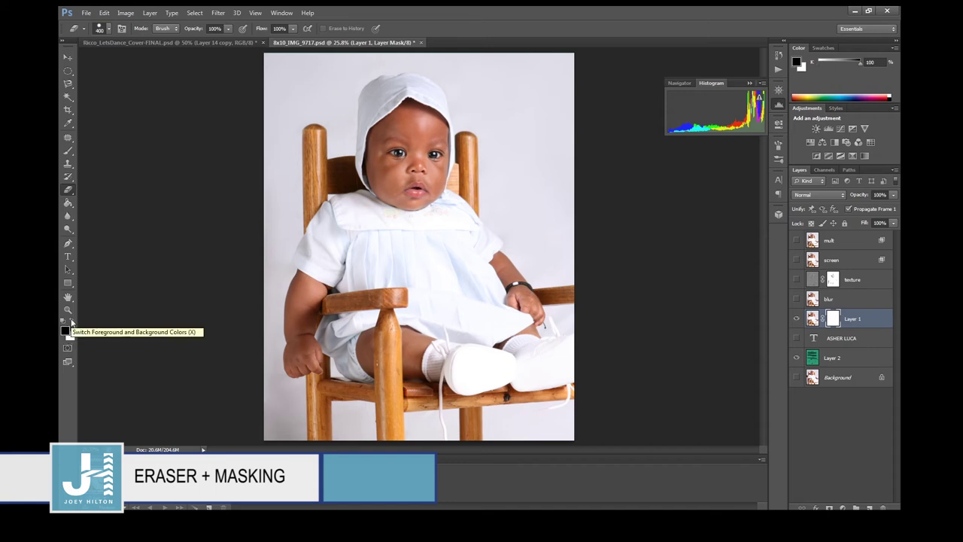
{"action": "left_click", "coordinate": [71, 322]}
{"action": "left_click", "coordinate": [72, 324]}
{"action": "left_click", "coordinate": [72, 323]}
{"action": "left_click", "coordinate": [71, 325]}
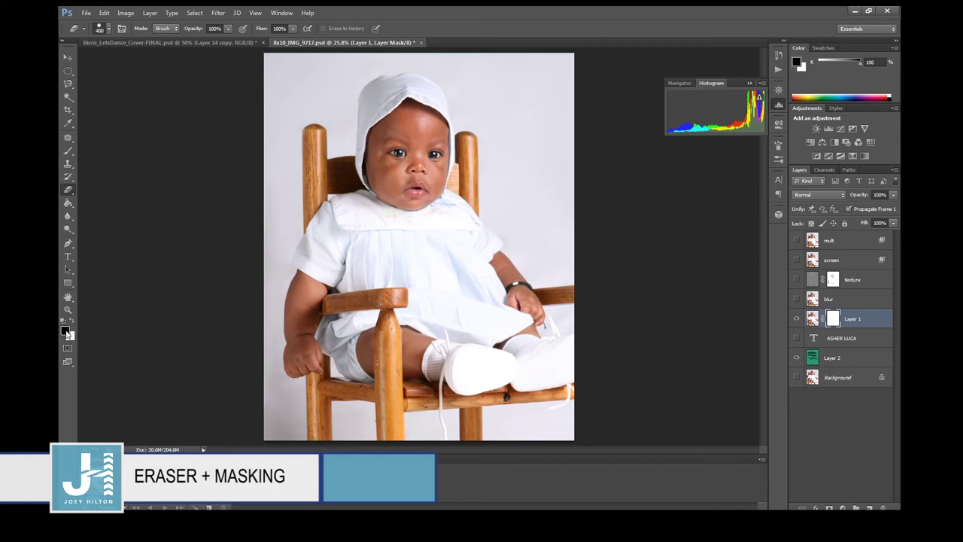
{"action": "left_click", "coordinate": [69, 153]}
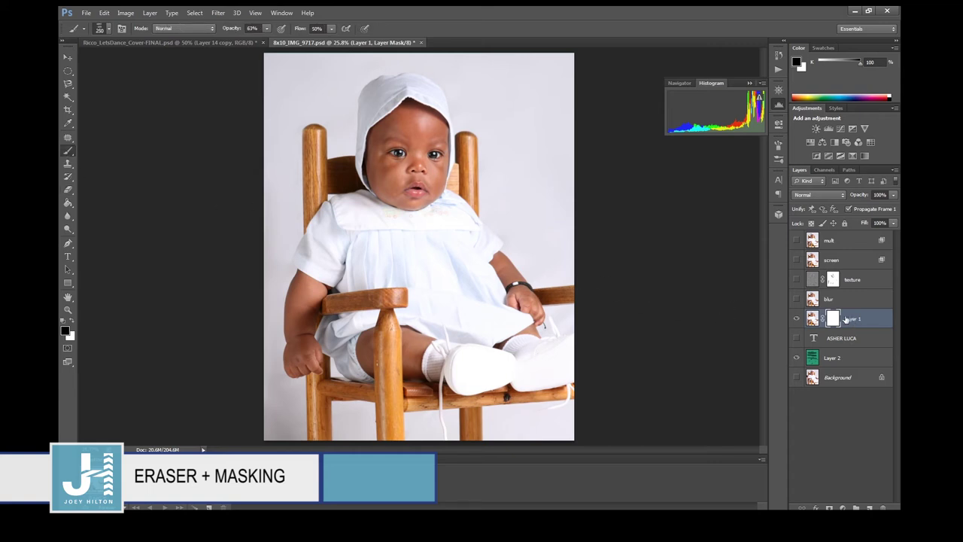
Set the brush to a soft round tip at 500 px.
{"action": "left_click", "coordinate": [107, 29]}
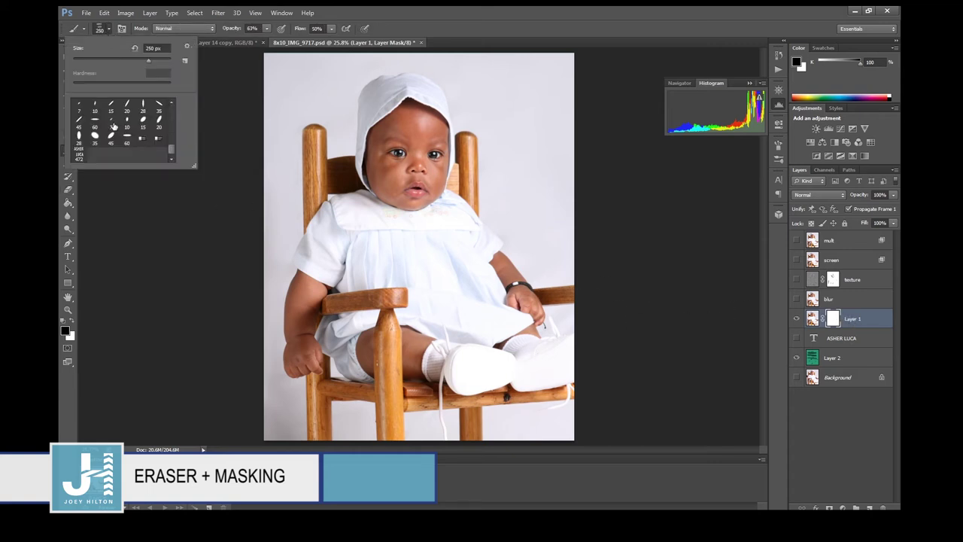
{"action": "left_click_drag", "start_coordinate": [174, 141], "coordinate": [173, 107]}
{"action": "left_click", "coordinate": [78, 106]}
{"action": "left_click", "coordinate": [488, 24]}
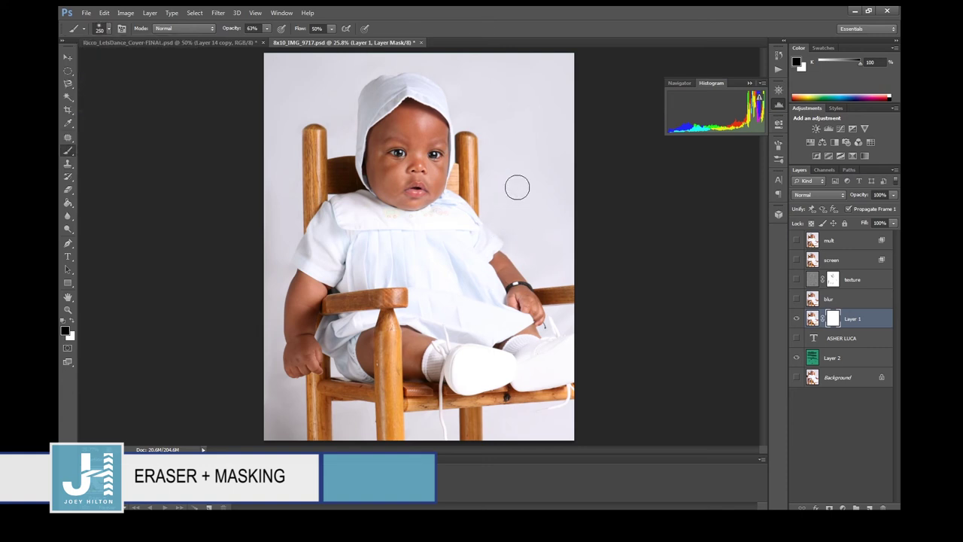
{"action": "key", "text": "bracketright"}
{"action": "key", "text": "bracketright"}
{"action": "key", "text": "bracketright"}
Paint black on Layer 1's mask over the face and collar, then hide Layer 2.
{"action": "left_click", "coordinate": [812, 319]}
{"action": "mouse_move", "coordinate": [409, 213]}
{"action": "left_mouse_down"}
{"action": "mouse_move", "coordinate": [406, 179]}
{"action": "mouse_move", "coordinate": [419, 210]}
{"action": "mouse_move", "coordinate": [392, 198]}
{"action": "mouse_move", "coordinate": [441, 253]}
{"action": "mouse_move", "coordinate": [391, 174]}
{"action": "mouse_move", "coordinate": [406, 184]}
{"action": "mouse_move", "coordinate": [427, 161]}
{"action": "mouse_move", "coordinate": [402, 168]}
{"action": "mouse_move", "coordinate": [386, 189]}
{"action": "left_mouse_up"}
{"action": "key", "text": "ctrl+z"}
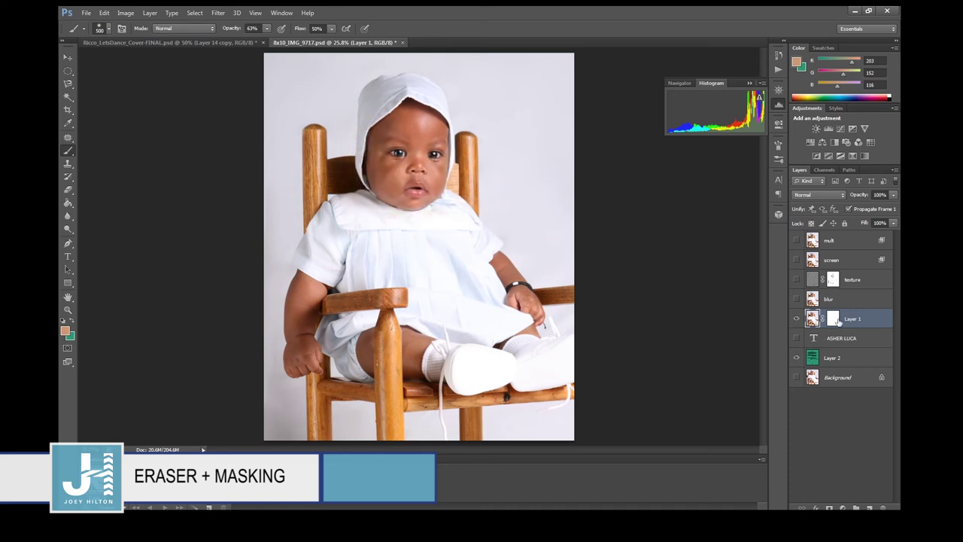
{"action": "left_click", "coordinate": [835, 320]}
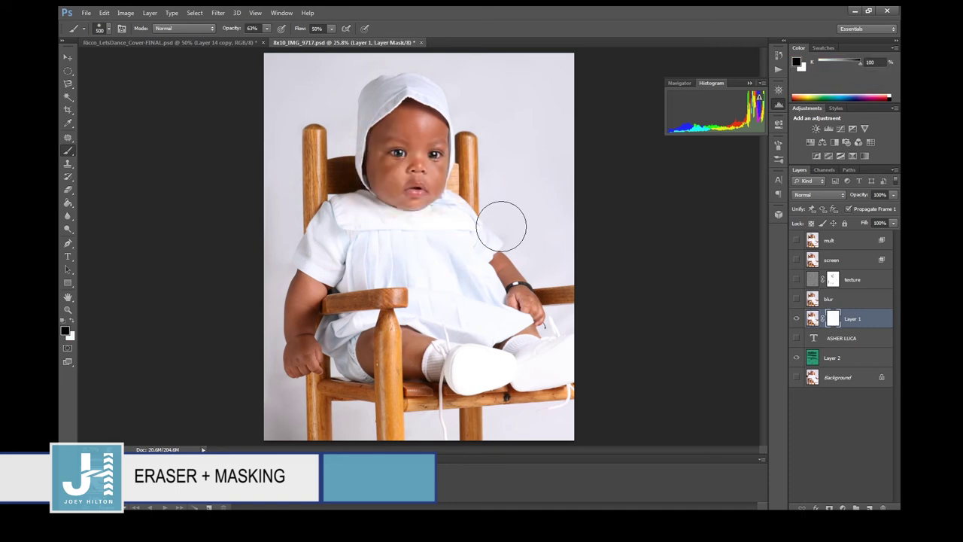
{"action": "mouse_move", "coordinate": [390, 146]}
{"action": "left_mouse_down"}
{"action": "mouse_move", "coordinate": [427, 169]}
{"action": "mouse_move", "coordinate": [426, 146]}
{"action": "mouse_move", "coordinate": [424, 154]}
{"action": "mouse_move", "coordinate": [418, 130]}
{"action": "mouse_move", "coordinate": [410, 188]}
{"action": "left_mouse_up"}
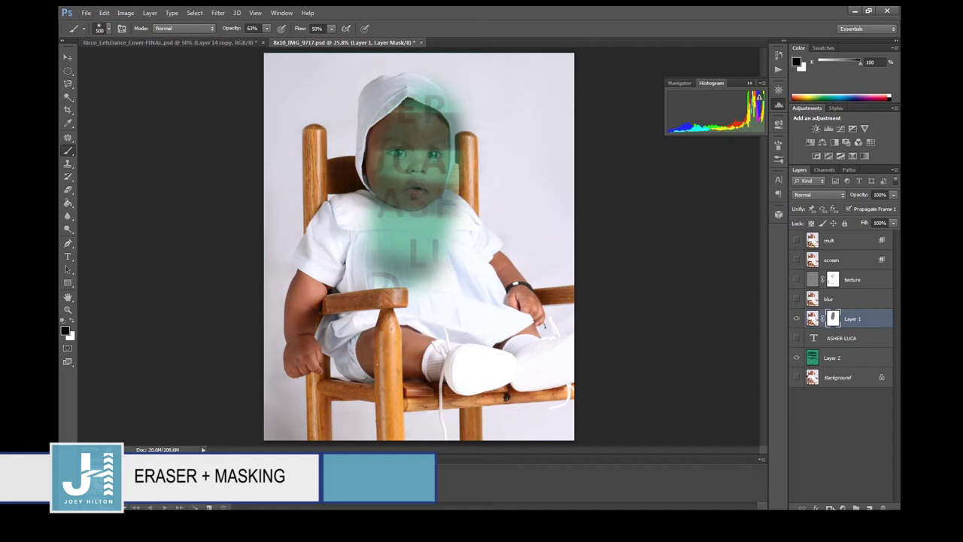
{"action": "left_click", "coordinate": [795, 358]}
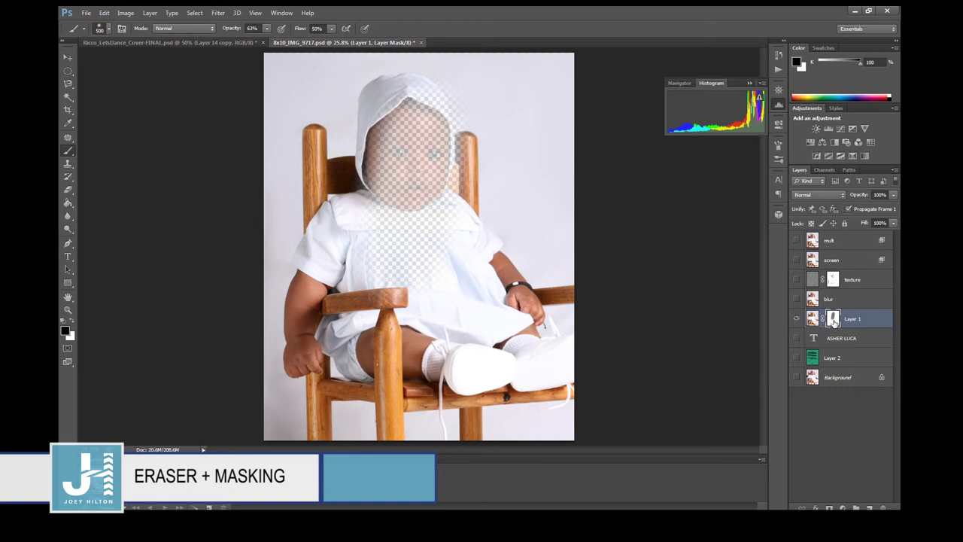
Disable Layer 1's mask, undo a trial mask deletion, and select the Paint Bucket.
{"action": "right_click", "coordinate": [833, 322]}
{"action": "left_click", "coordinate": [834, 328]}
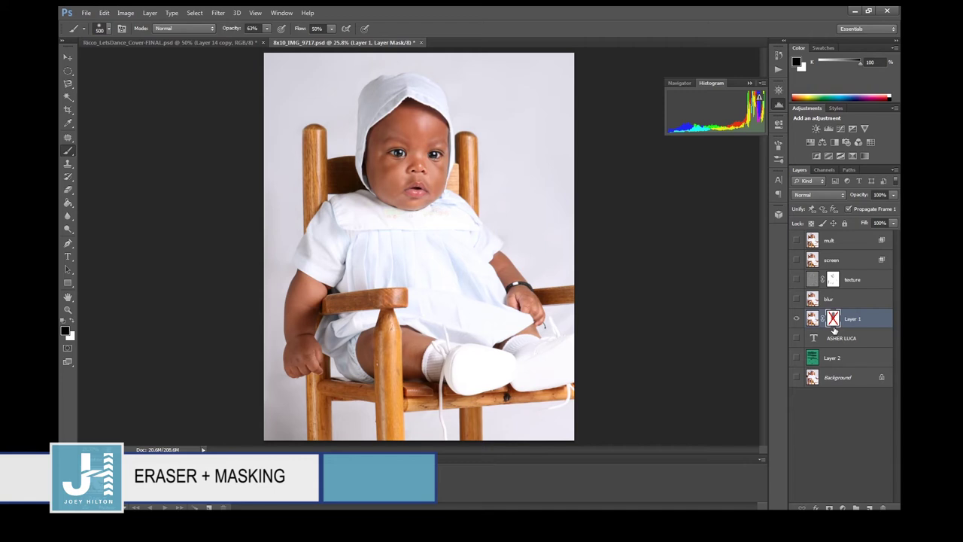
{"action": "right_click", "coordinate": [833, 322]}
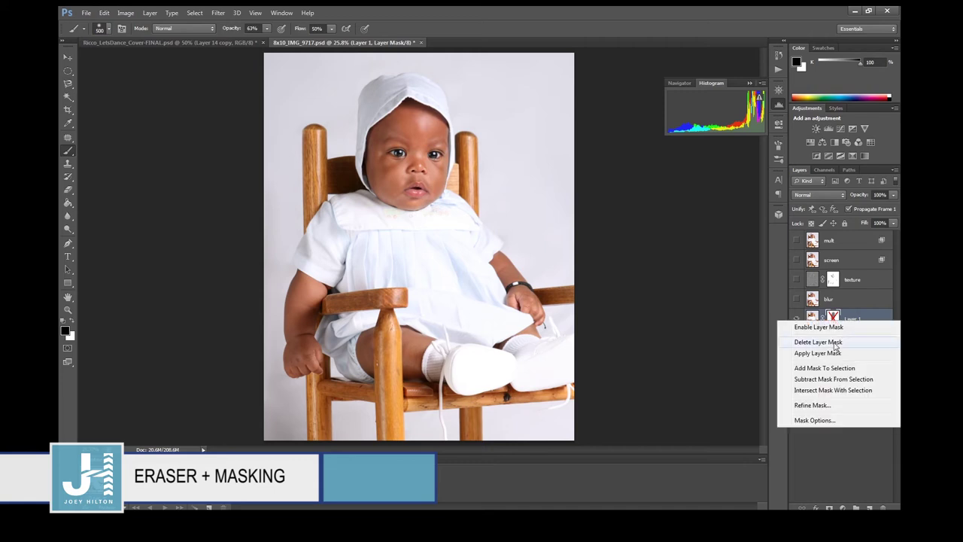
{"action": "left_click", "coordinate": [835, 343]}
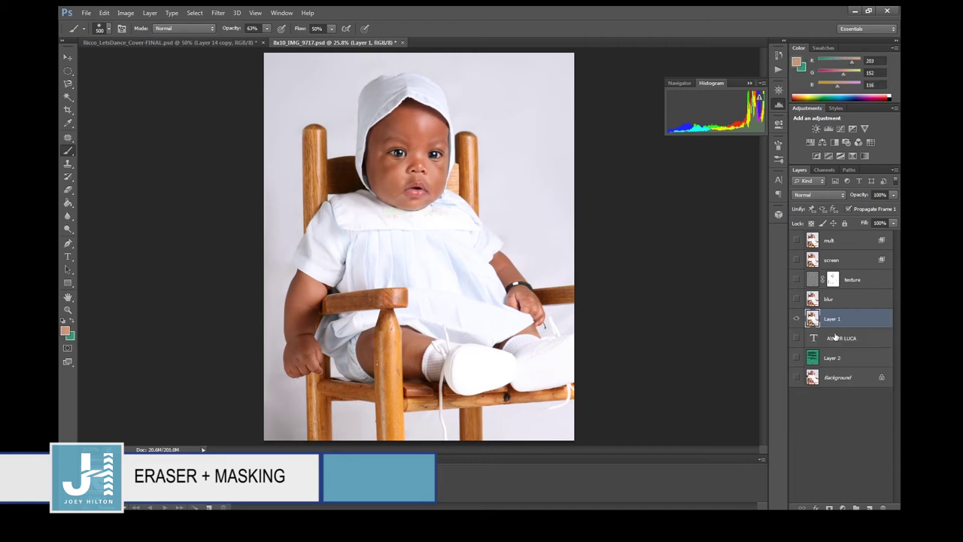
{"action": "key", "text": "ctrl+z"}
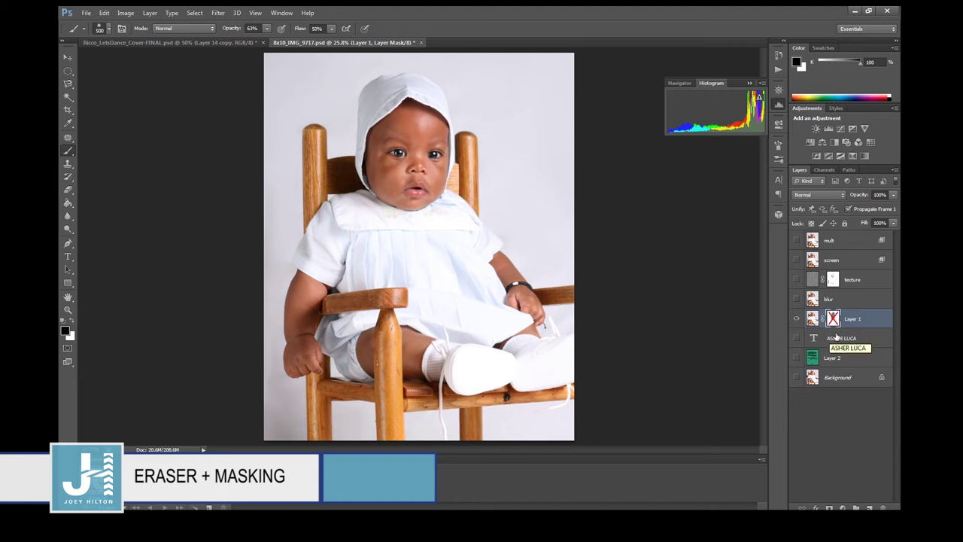
{"action": "left_click", "coordinate": [68, 163]}
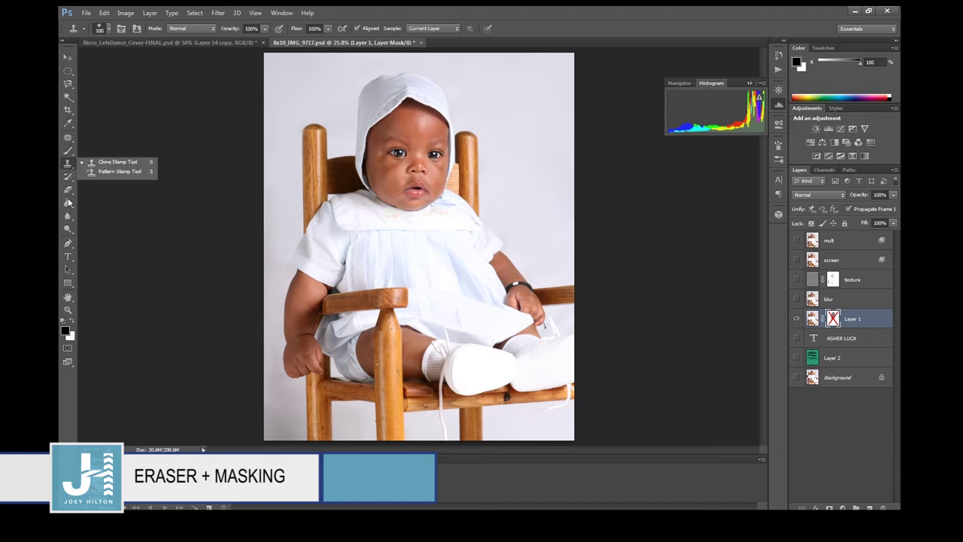
{"action": "left_click", "coordinate": [68, 201]}
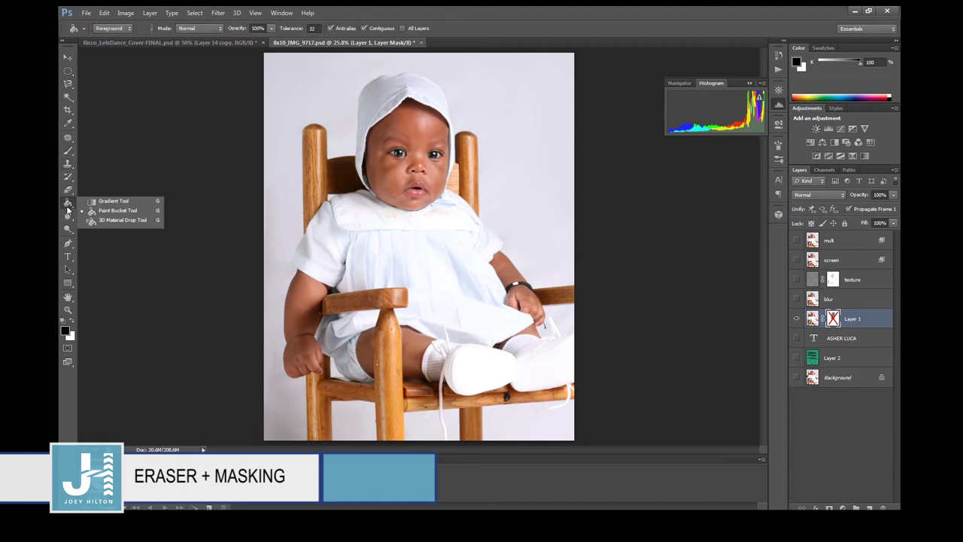
Hide Layer 1, add a new Layer 3 and fill it with orange R224 G102 B16.
{"action": "left_click", "coordinate": [114, 213]}
{"action": "left_click", "coordinate": [797, 319]}
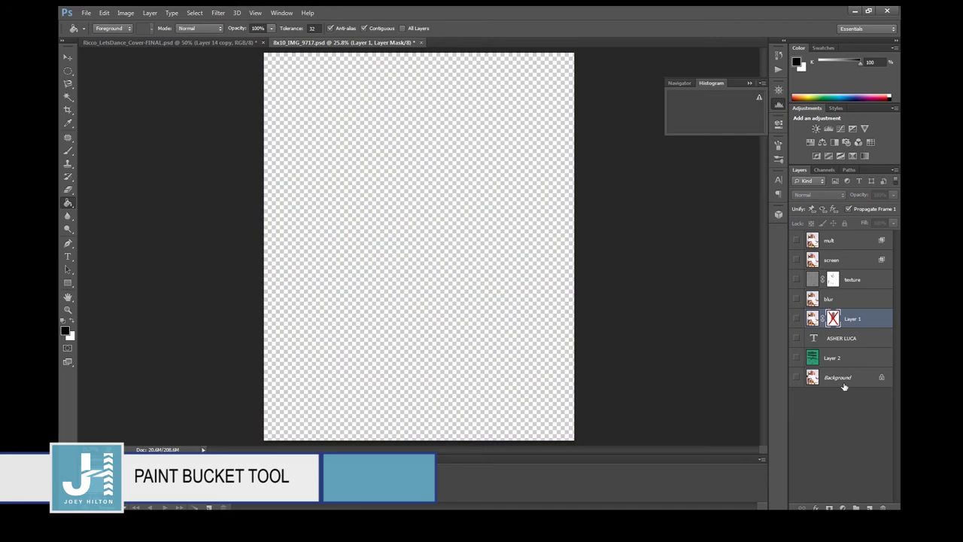
{"action": "key", "text": "ctrl+shift+n"}
{"action": "key", "text": "Return"}
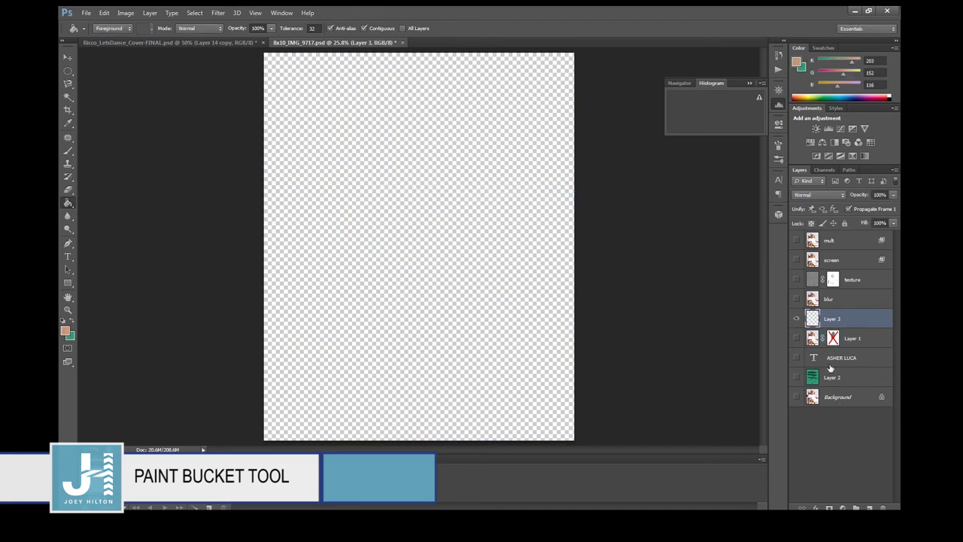
{"action": "left_click", "coordinate": [66, 331]}
{"action": "left_click", "coordinate": [704, 210]}
{"action": "left_click", "coordinate": [822, 189]}
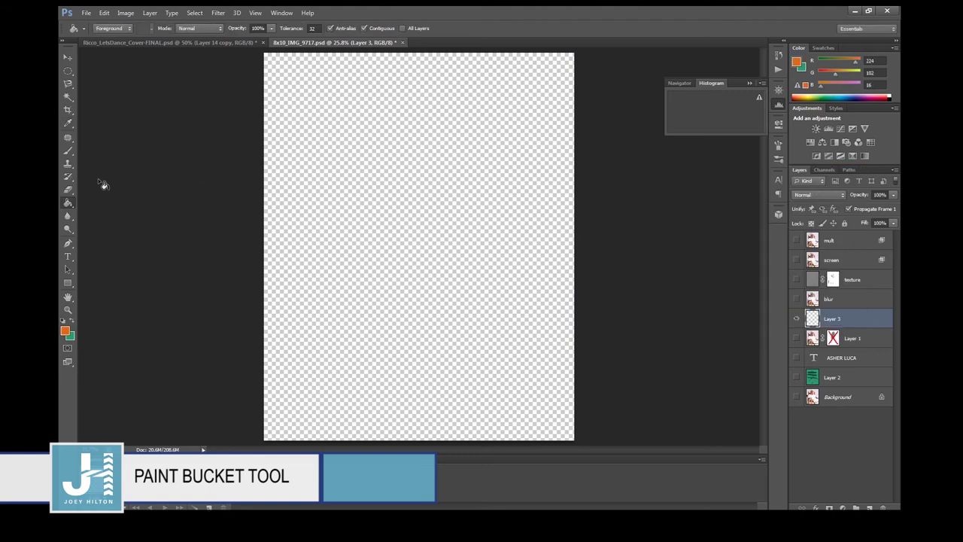
{"action": "left_click", "coordinate": [373, 194]}
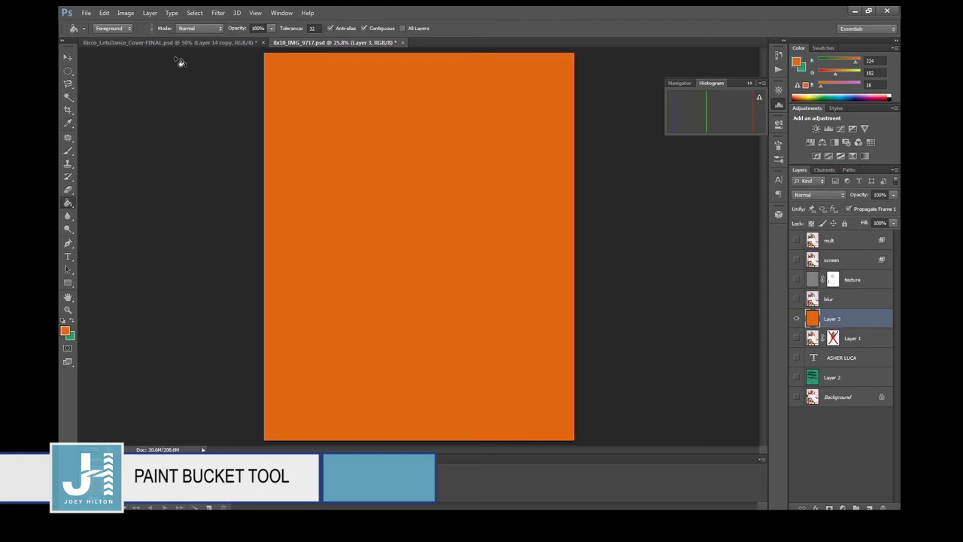
{"action": "left_click", "coordinate": [67, 71]}
Fill a rectangular selection in the upper right of Layer 3 with green.
{"action": "left_click", "coordinate": [93, 70]}
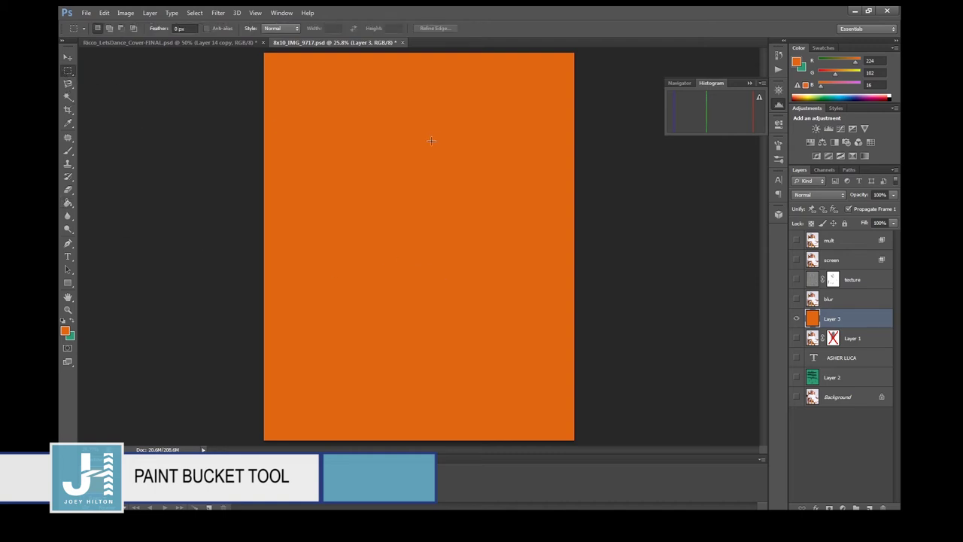
{"action": "left_click_drag", "start_coordinate": [514, 271], "coordinate": [515, 271]}
{"action": "left_click", "coordinate": [74, 319]}
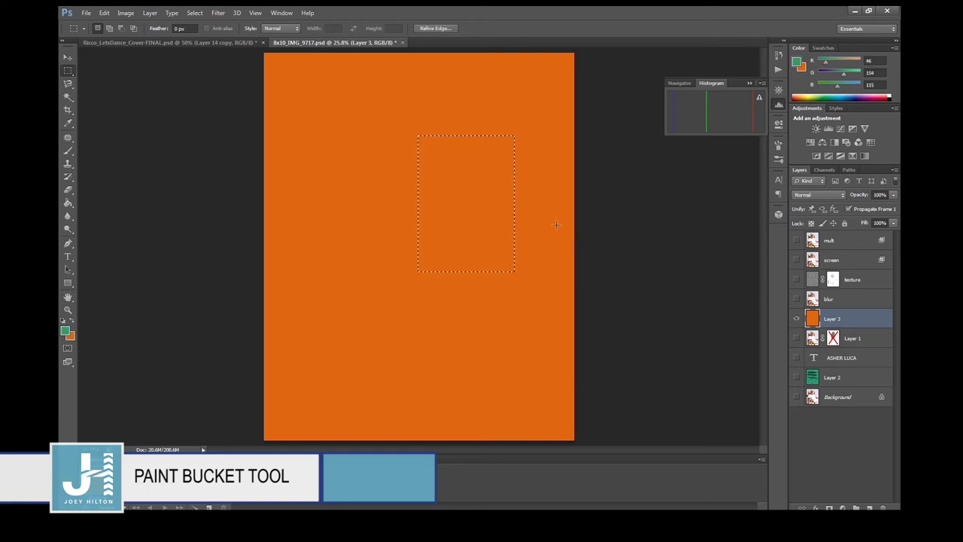
{"action": "left_click", "coordinate": [478, 220]}
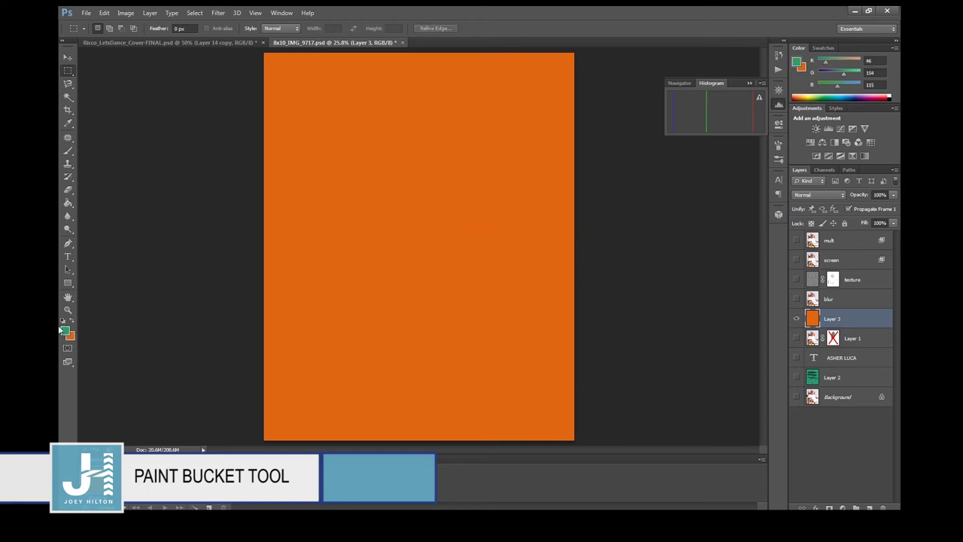
{"action": "left_click", "coordinate": [69, 204]}
{"action": "key", "text": "ctrl+shift+d"}
{"action": "left_click", "coordinate": [448, 226]}
Make an elliptical selection in the lower left and set the foreground to R204 G221 B215.
{"action": "left_click", "coordinate": [67, 70]}
{"action": "left_click", "coordinate": [88, 81]}
{"action": "left_click", "coordinate": [392, 402]}
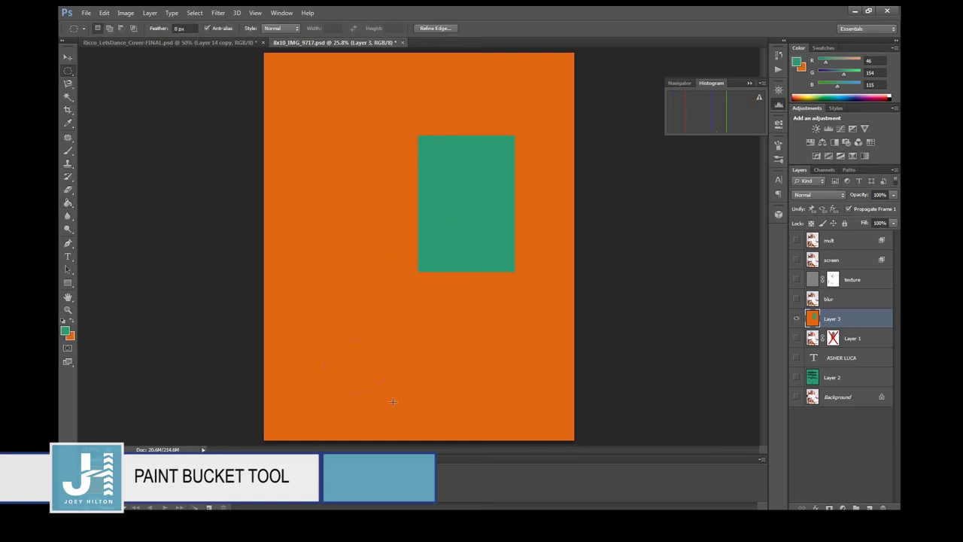
{"action": "left_click_drag", "start_coordinate": [393, 405], "coordinate": [392, 404]}
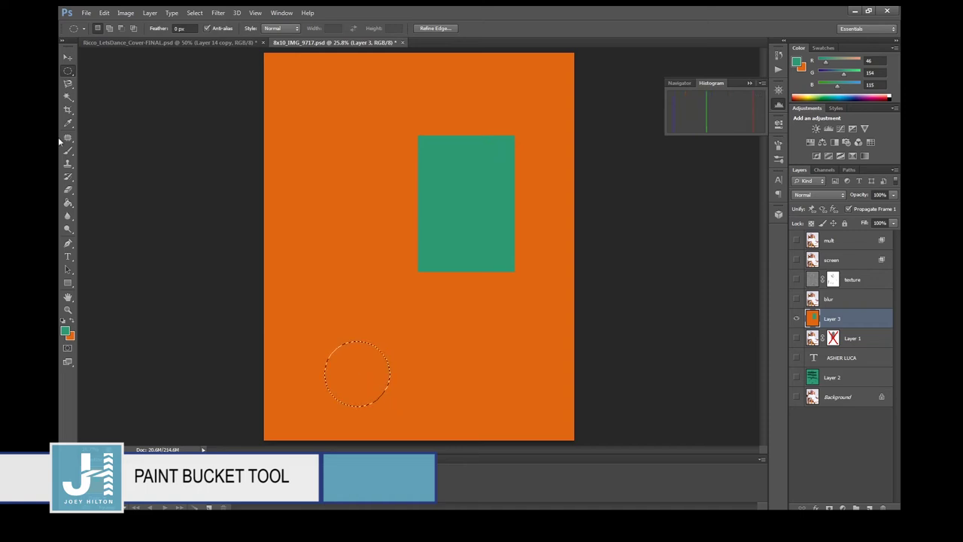
{"action": "left_click", "coordinate": [66, 331]}
{"action": "left_click", "coordinate": [595, 212]}
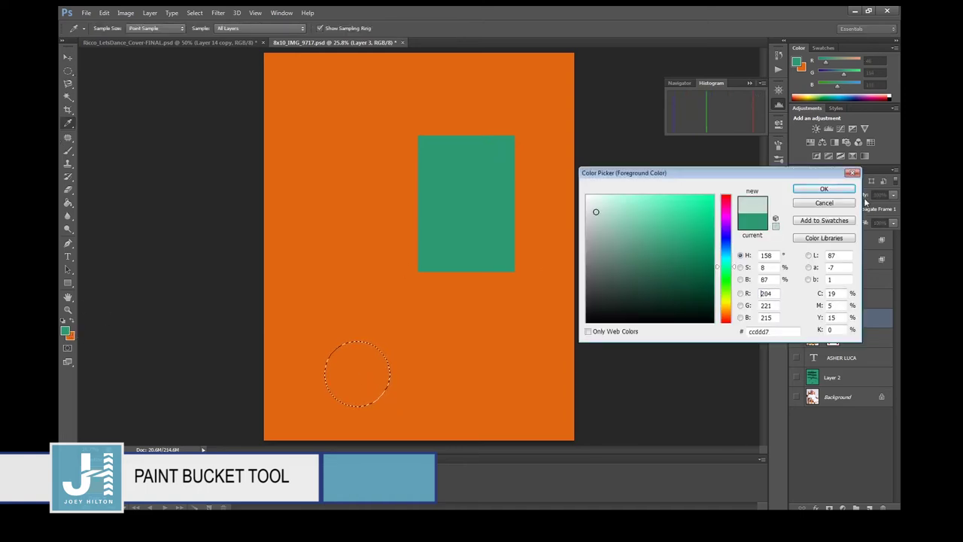
{"action": "left_click", "coordinate": [826, 189]}
{"action": "left_click", "coordinate": [361, 384]}
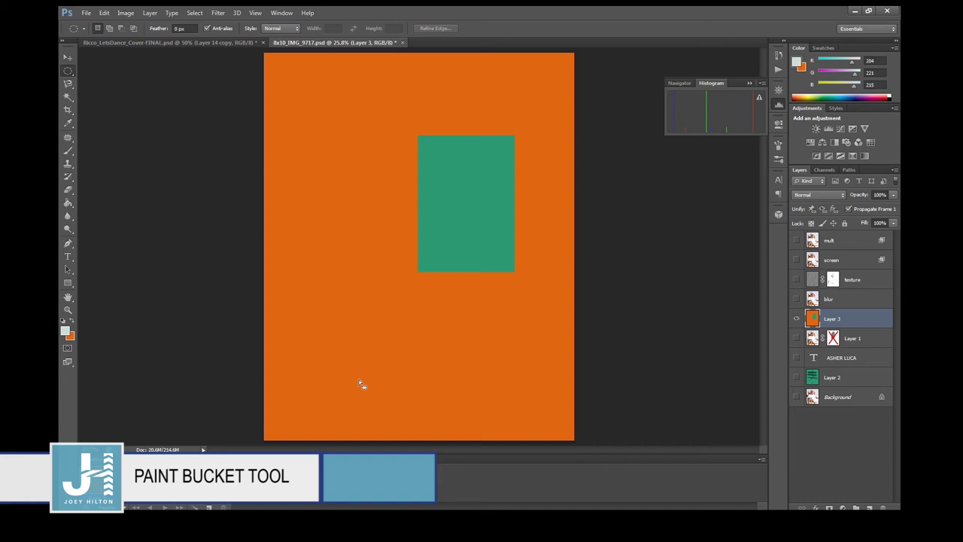
{"action": "mouse_move", "coordinate": [69, 204]}
{"action": "left_mouse_down"}
{"action": "mouse_move", "coordinate": [88, 218]}
{"action": "mouse_move", "coordinate": [109, 200]}
{"action": "left_mouse_up"}
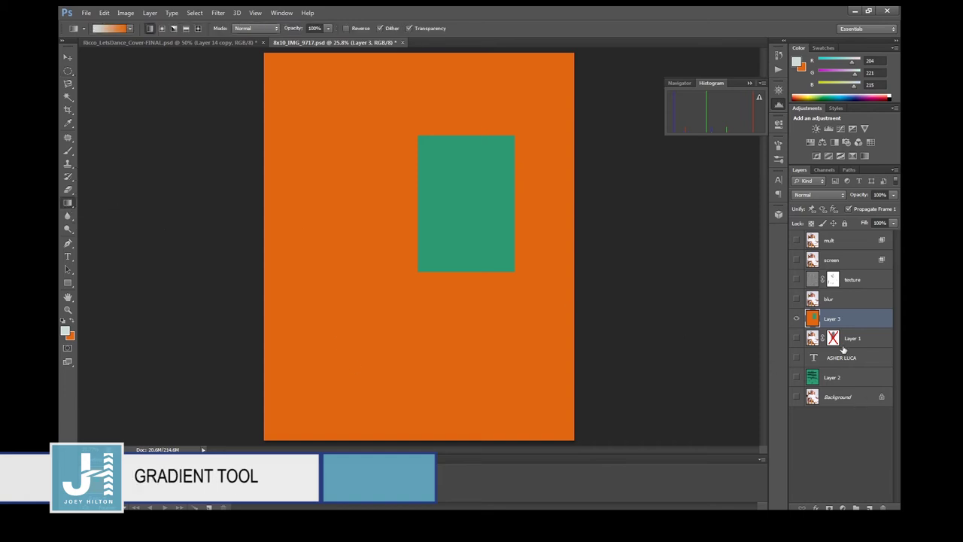
Browse the gradient presets and try a light-to-orange vertical gradient, then undo it.
{"action": "left_click", "coordinate": [797, 318]}
{"action": "left_click", "coordinate": [796, 318]}
{"action": "left_click", "coordinate": [130, 30]}
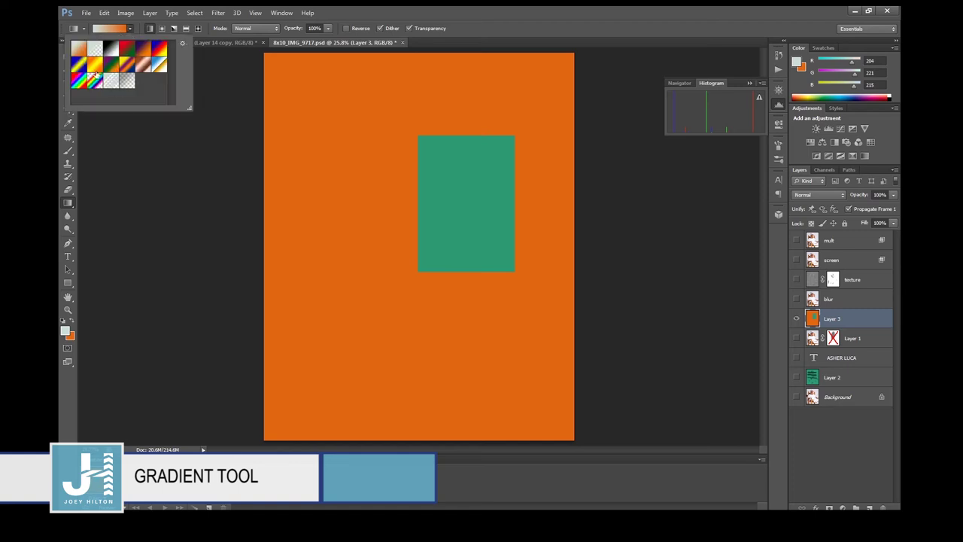
{"action": "left_click", "coordinate": [130, 28]}
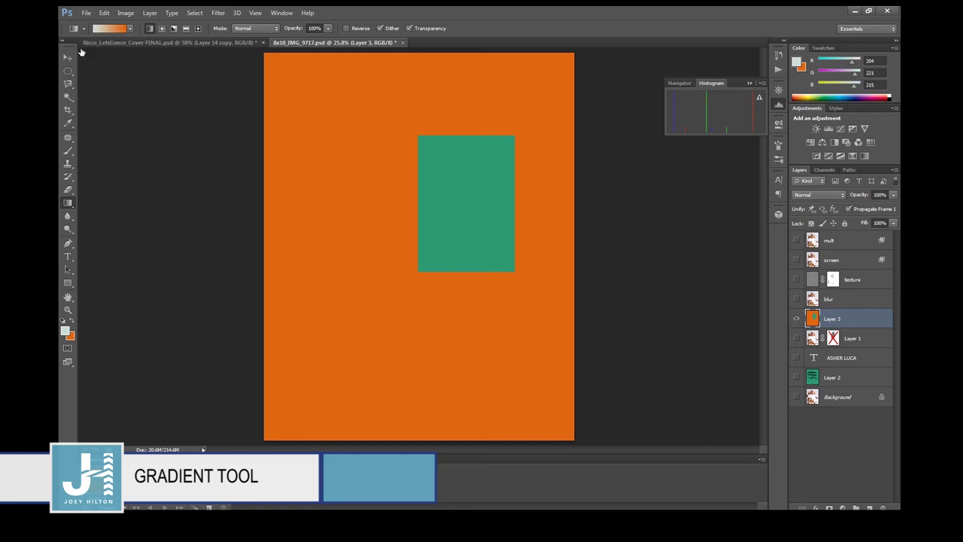
{"action": "left_click", "coordinate": [130, 29]}
{"action": "left_click", "coordinate": [182, 44]}
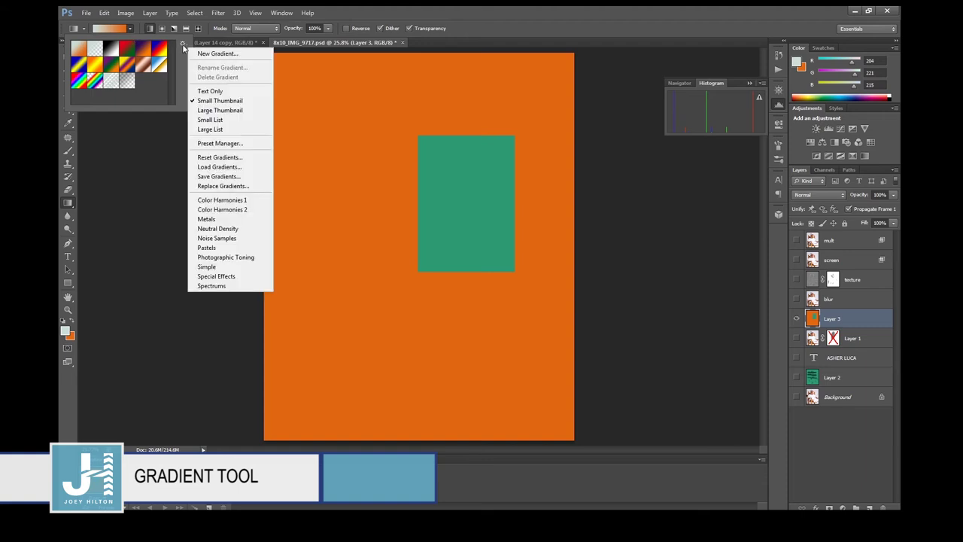
{"action": "left_click", "coordinate": [377, 14]}
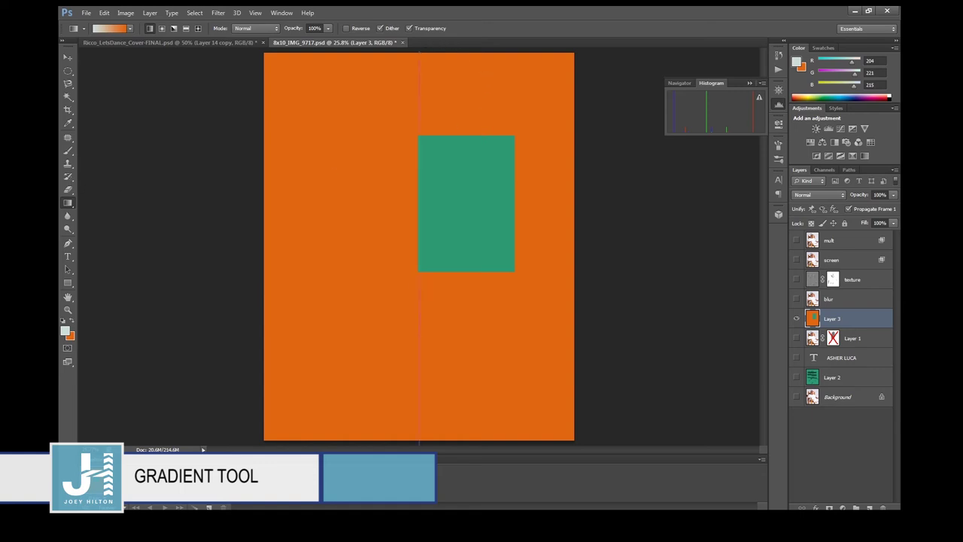
{"action": "left_click_drag", "start_coordinate": [419, 444], "coordinate": [419, 505]}
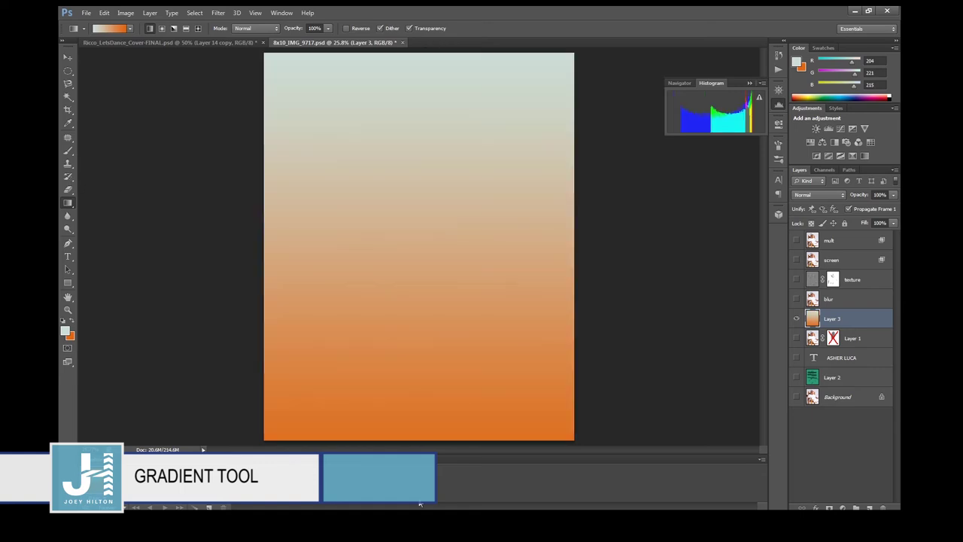
{"action": "key", "text": "ctrl+z"}
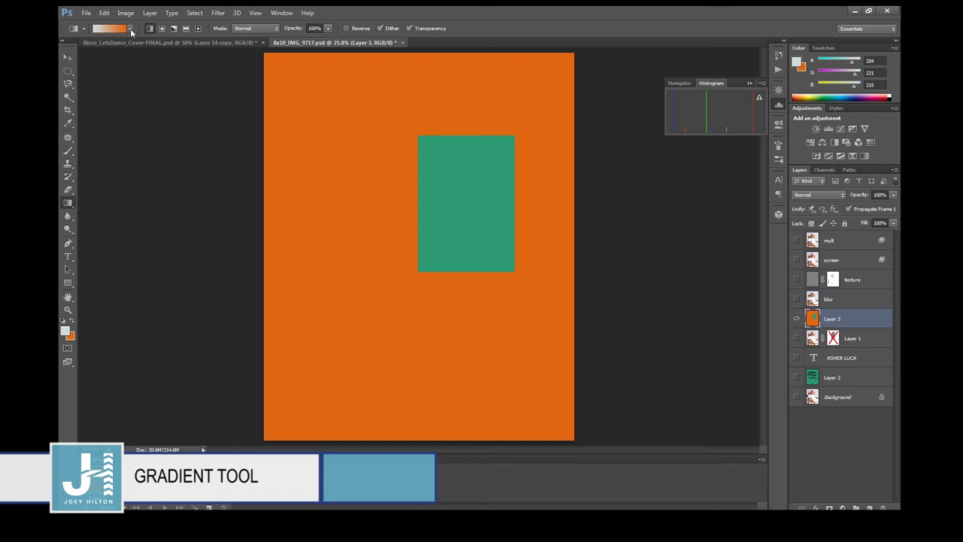
Fill Layer 3 with horizontal Blue-Yellow-Blue bands and add a new Layer 4 above Layer 1.
{"action": "left_click", "coordinate": [130, 30]}
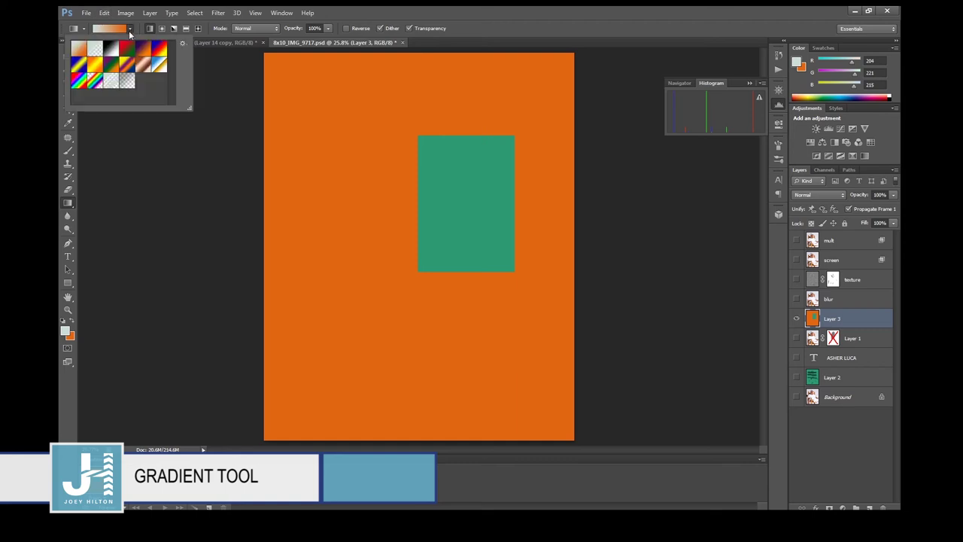
{"action": "left_click", "coordinate": [78, 65]}
{"action": "left_click", "coordinate": [474, 13]}
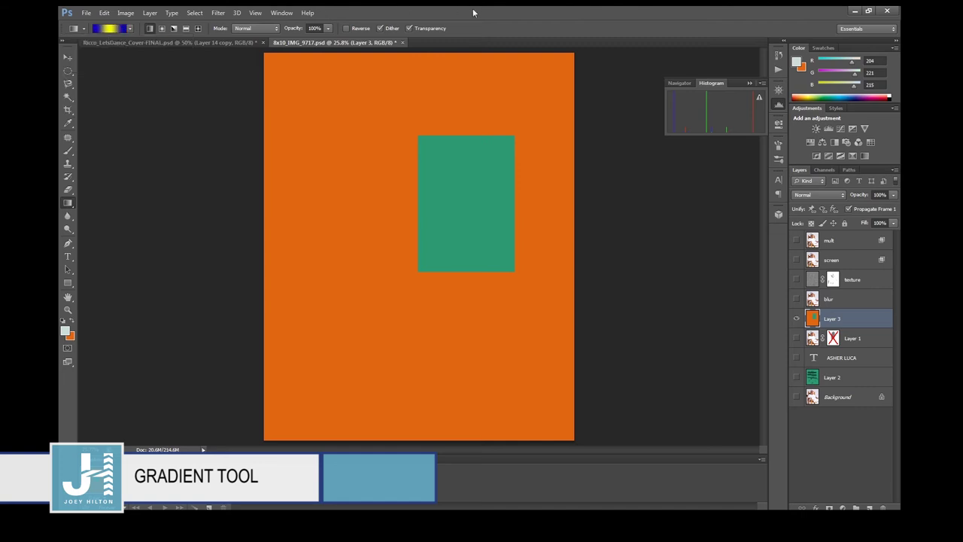
{"action": "left_click_drag", "start_coordinate": [430, 398], "coordinate": [473, 441]}
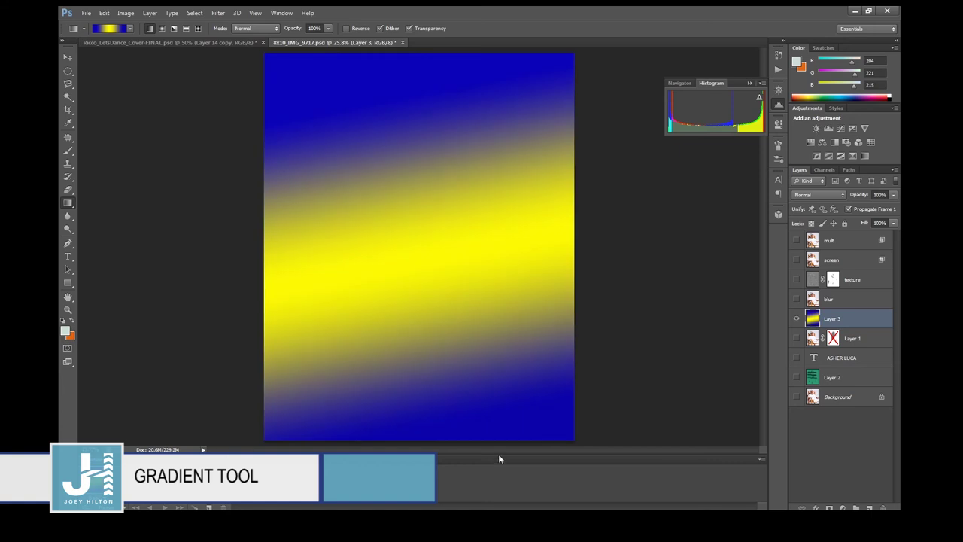
{"action": "key", "text": "ctrl+z"}
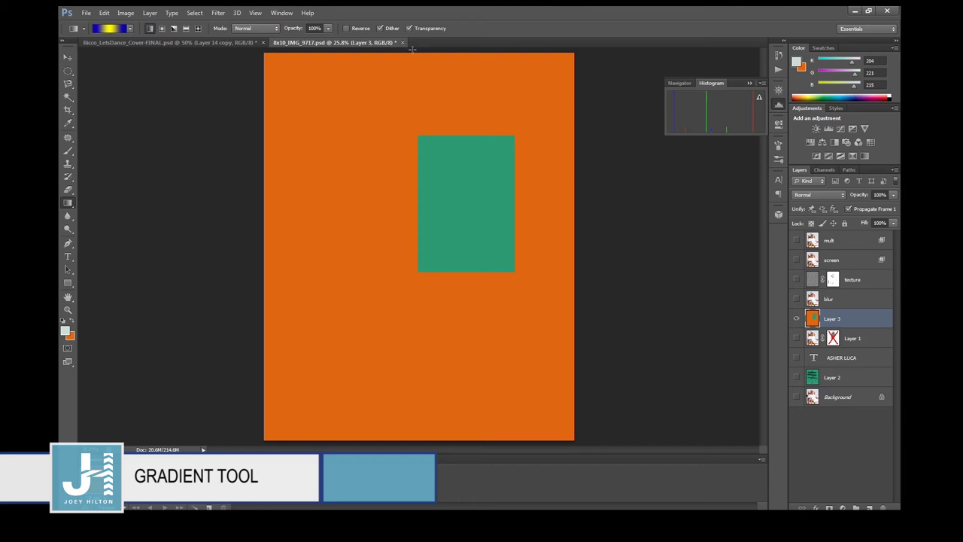
{"action": "left_click_drag", "start_coordinate": [413, 49], "coordinate": [411, 185]}
{"action": "left_click_drag", "start_coordinate": [439, 482], "coordinate": [442, 475]}
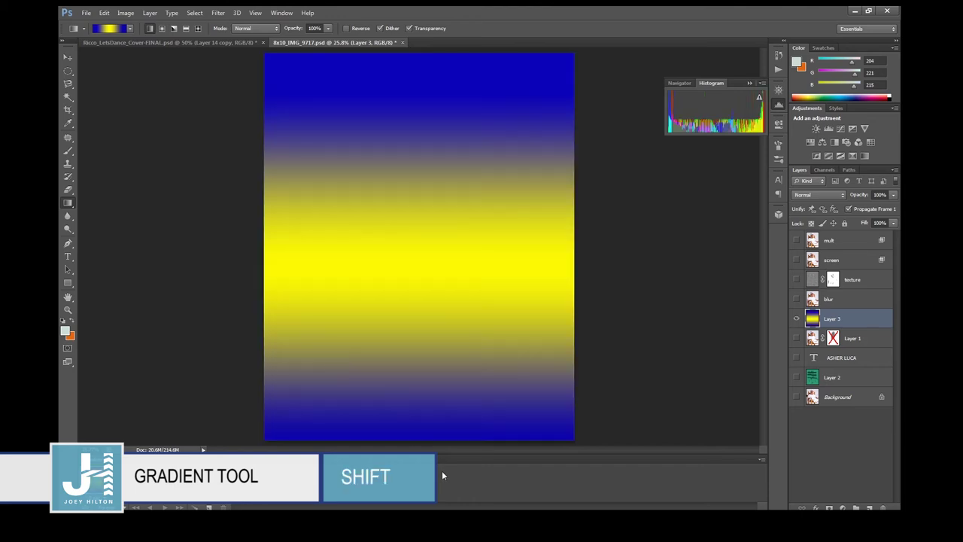
{"action": "left_click_drag", "start_coordinate": [248, 256], "coordinate": [586, 265]}
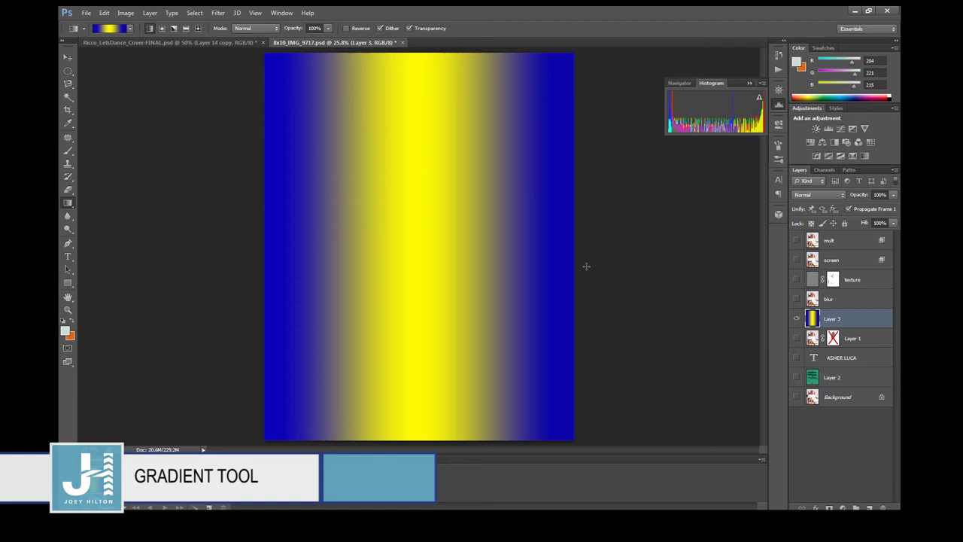
{"action": "left_click", "coordinate": [860, 342]}
{"action": "key", "text": "ctrl+shift+alt+n"}
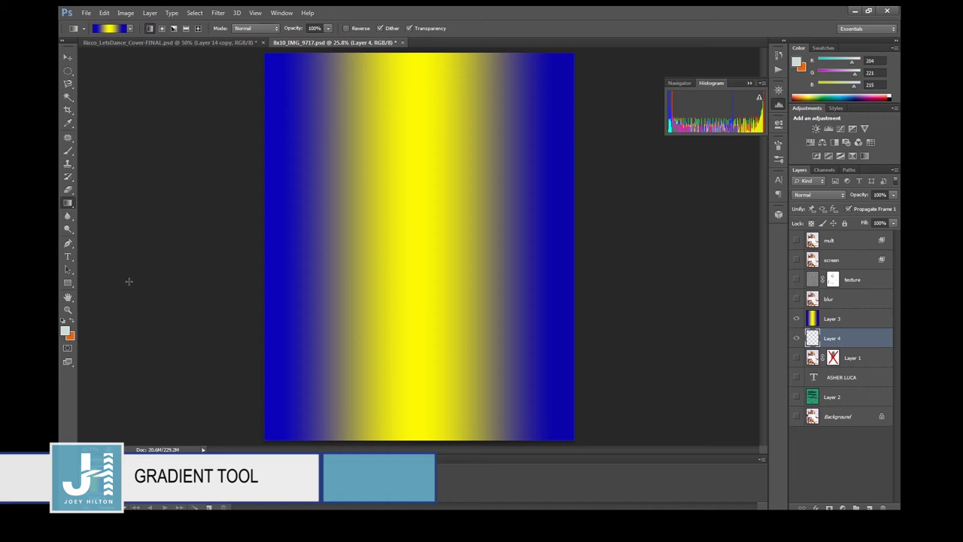
Fill Layer 4 using the Paint Bucket and fade Layer 3's gradient to 14% opacity.
{"action": "left_click_drag", "start_coordinate": [73, 203], "coordinate": [103, 212]}
{"action": "left_click", "coordinate": [832, 322]}
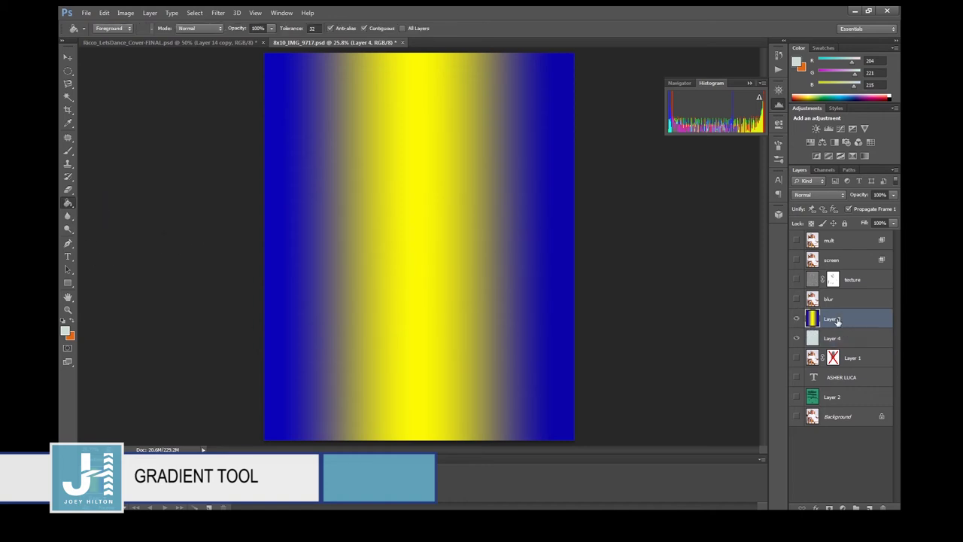
{"action": "left_click", "coordinate": [892, 197]}
{"action": "left_click_drag", "start_coordinate": [868, 208], "coordinate": [854, 209]}
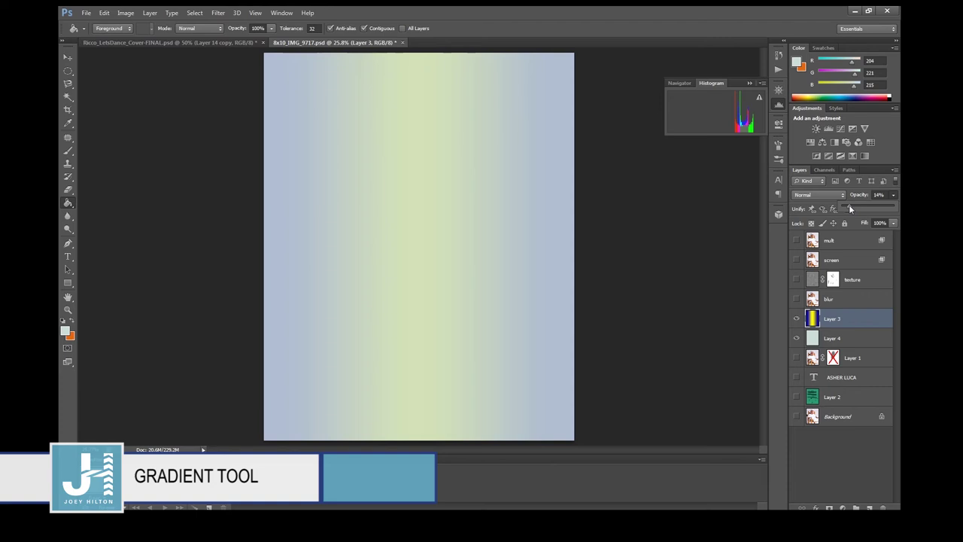
{"action": "left_click", "coordinate": [70, 219]}
{"action": "left_click", "coordinate": [70, 222]}
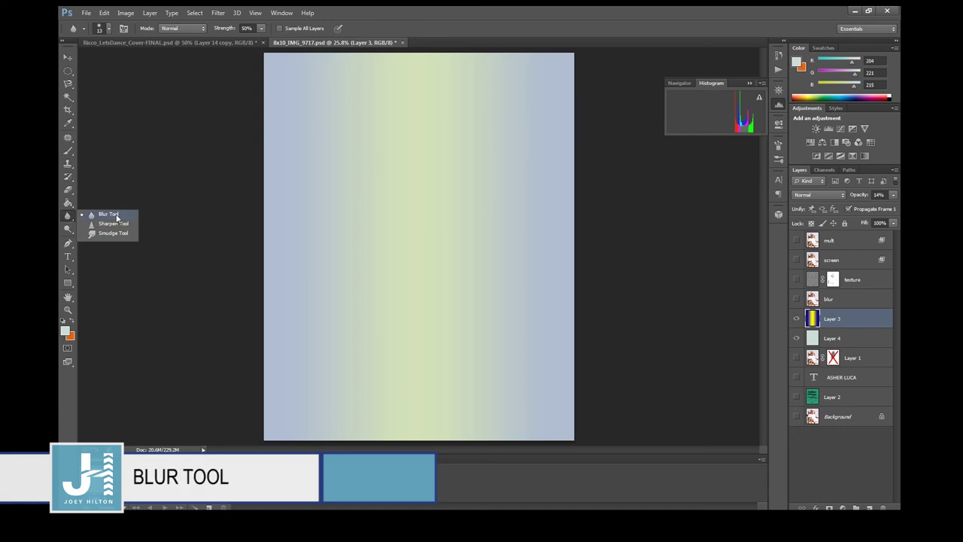
Show only the Background photo, make it active, and size the blur brush to 400 px.
{"action": "left_click", "coordinate": [121, 220]}
{"action": "left_click", "coordinate": [797, 416]}
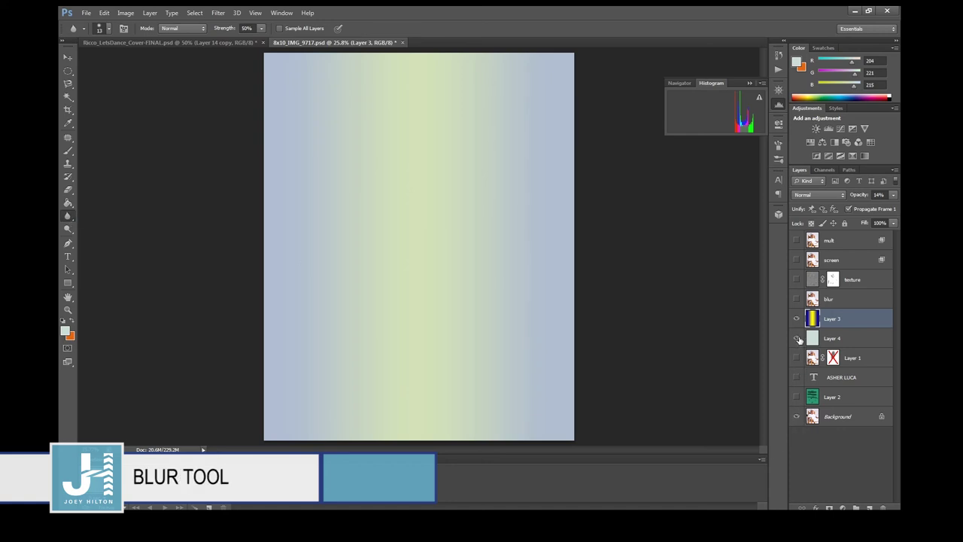
{"action": "left_click", "coordinate": [796, 319]}
{"action": "left_click", "coordinate": [797, 338]}
{"action": "left_click", "coordinate": [852, 418]}
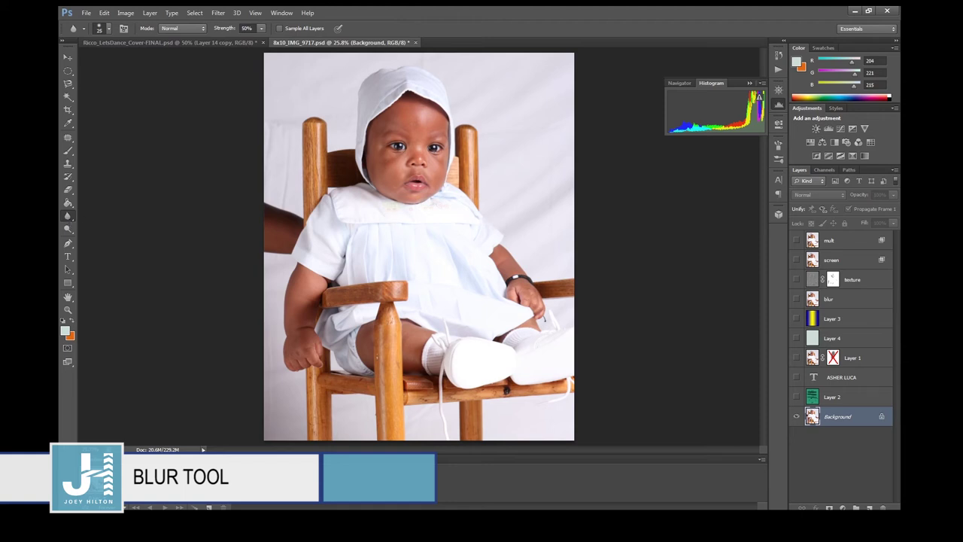
{"action": "key", "text": "bracketright"}
{"action": "key", "text": "bracketright"}
{"action": "key", "text": "bracketright"}
{"action": "key", "text": "bracketright"}
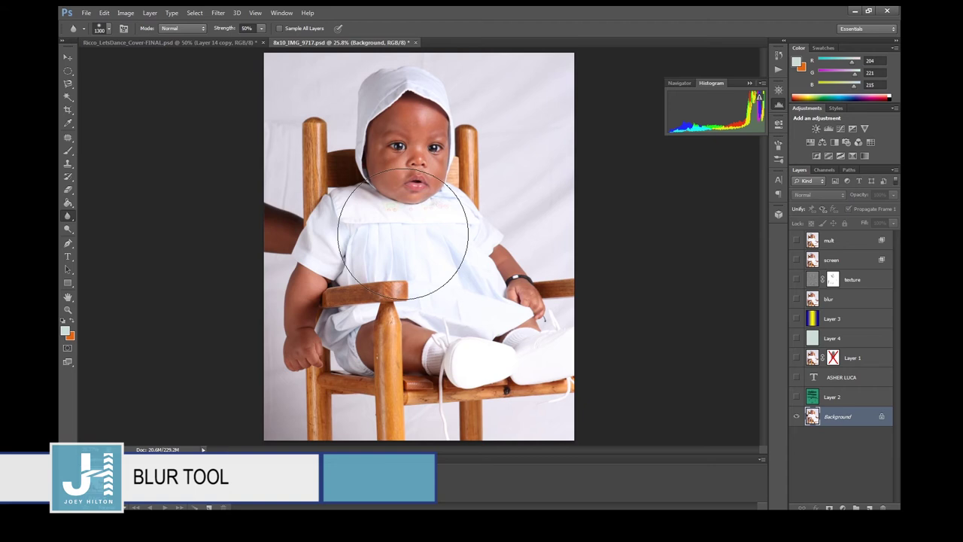
{"action": "key", "text": "bracketleft"}
{"action": "key", "text": "bracketleft"}
{"action": "key", "text": "bracketleft"}
{"action": "key", "text": "bracketleft"}
{"action": "key", "text": "bracketleft"}
{"action": "key", "text": "bracketleft"}
{"action": "key", "text": "bracketleft"}
{"action": "key", "text": "bracketleft"}
{"action": "key", "text": "bracketleft"}
{"action": "key", "text": "bracketleft"}
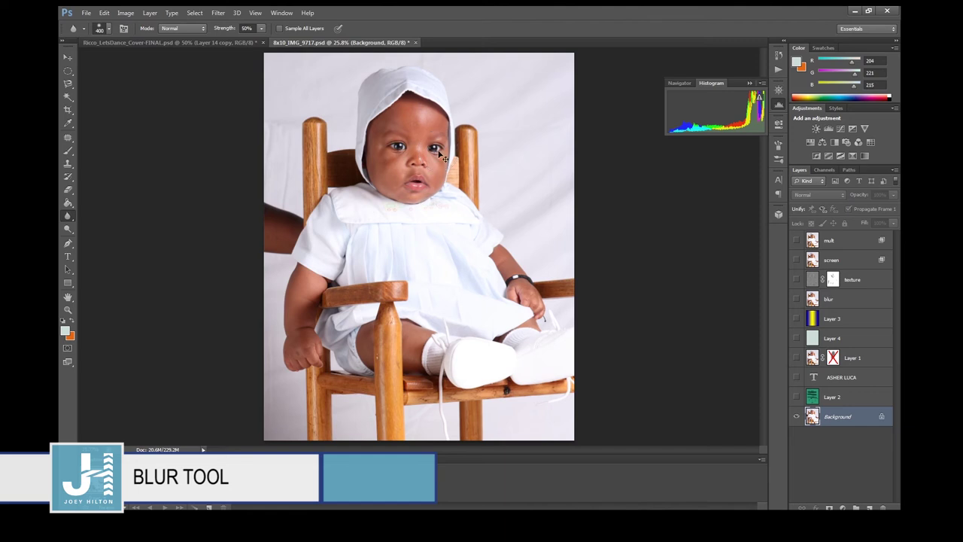
{"action": "right_click", "coordinate": [73, 220]}
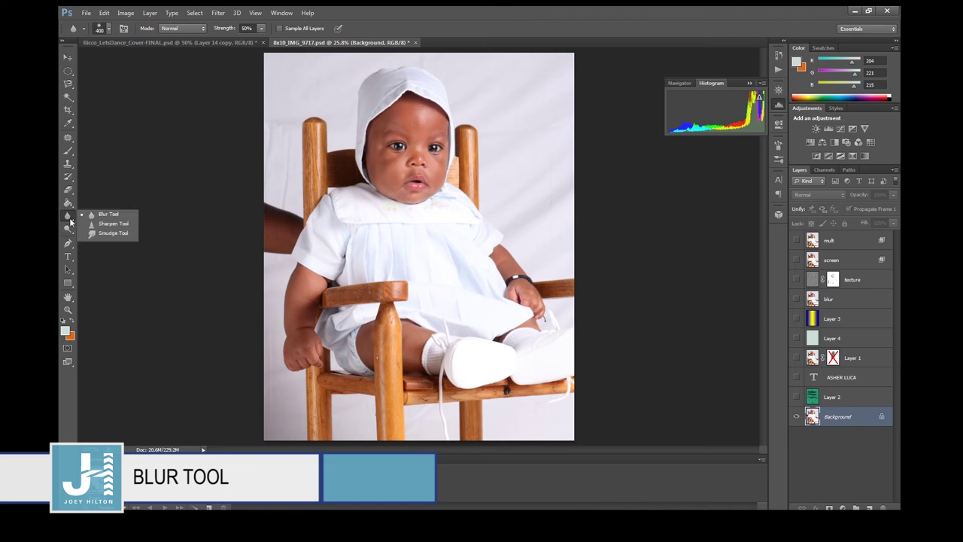
{"action": "left_click", "coordinate": [106, 224]}
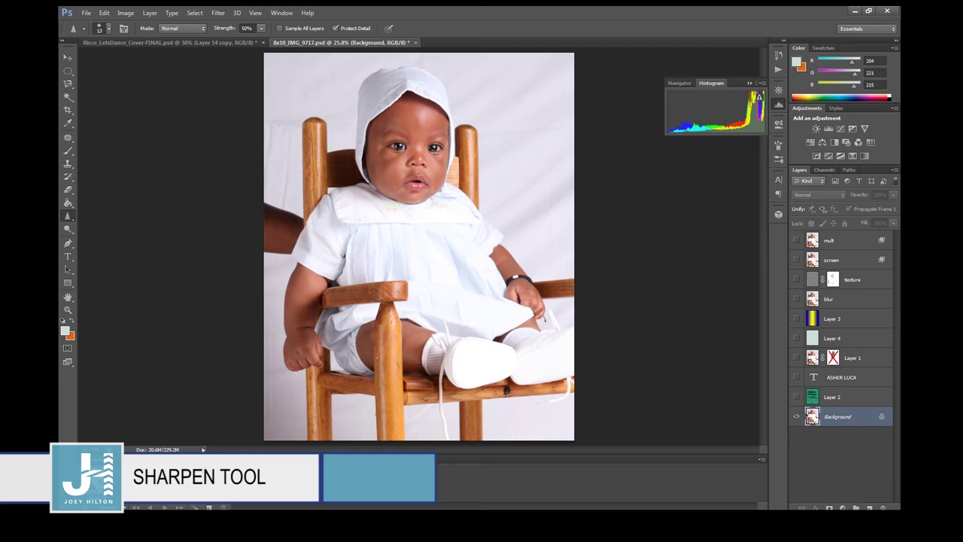
Preview a 46.9-pixel Gaussian Blur on the photo and cancel it, then pick Dodge.
{"action": "left_click", "coordinate": [218, 13]}
{"action": "mouse_move", "coordinate": [282, 114]}
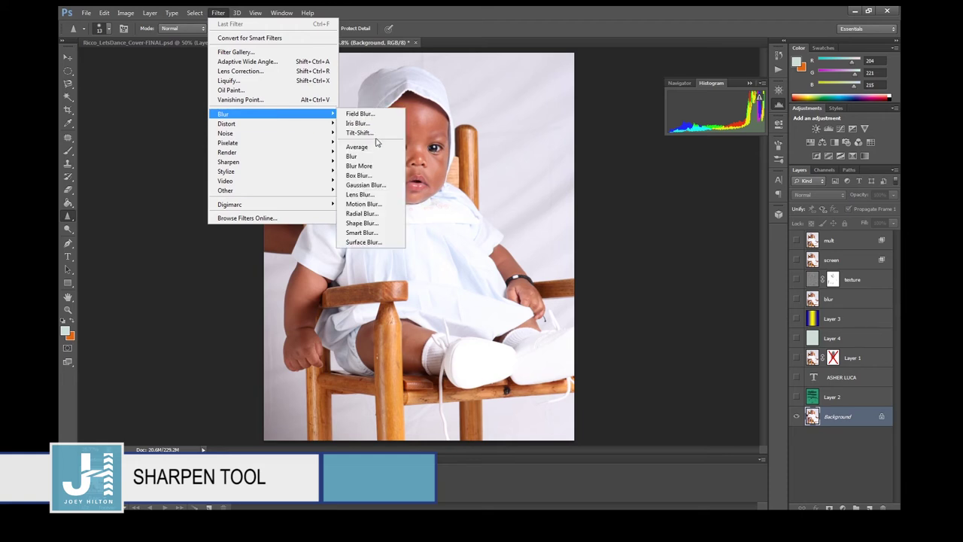
{"action": "left_click", "coordinate": [365, 185]}
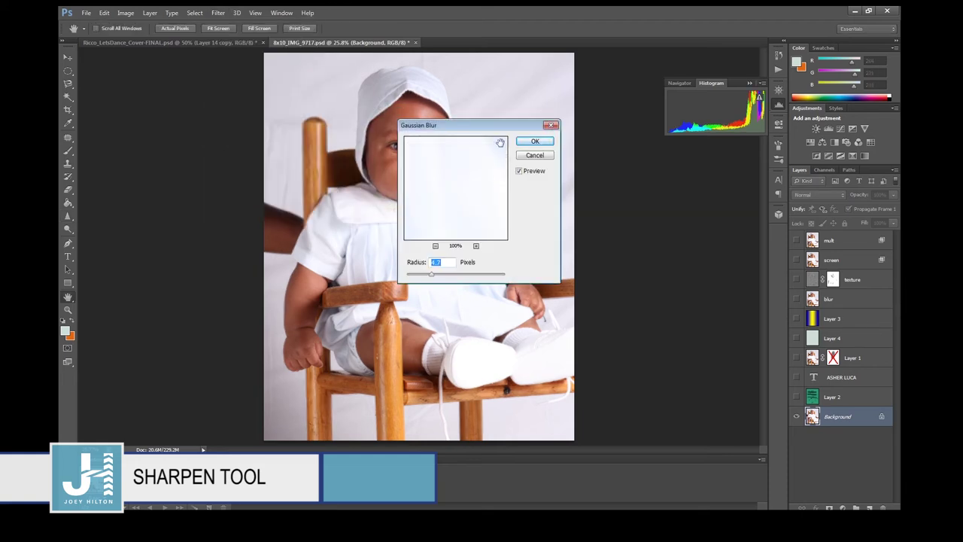
{"action": "left_click_drag", "start_coordinate": [599, 301], "coordinate": [609, 304]}
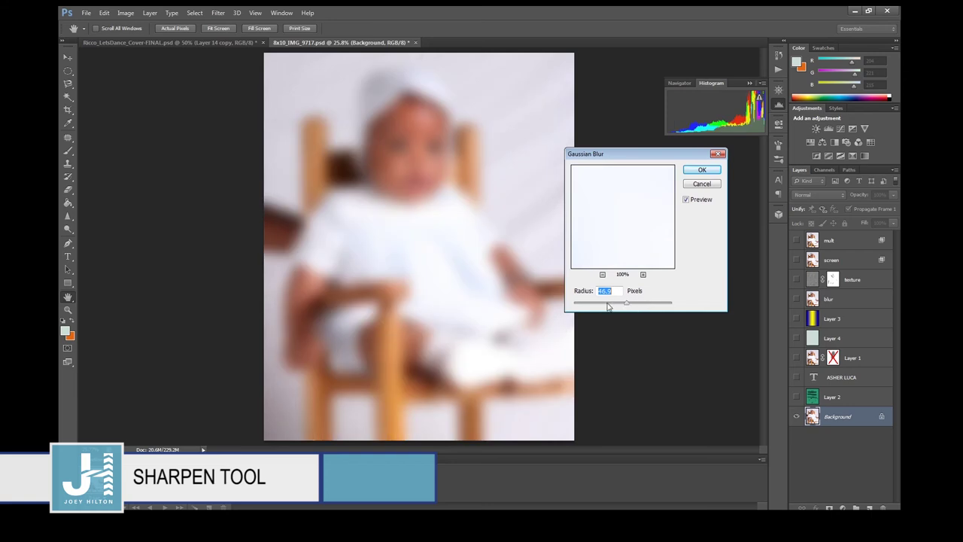
{"action": "left_click", "coordinate": [697, 186]}
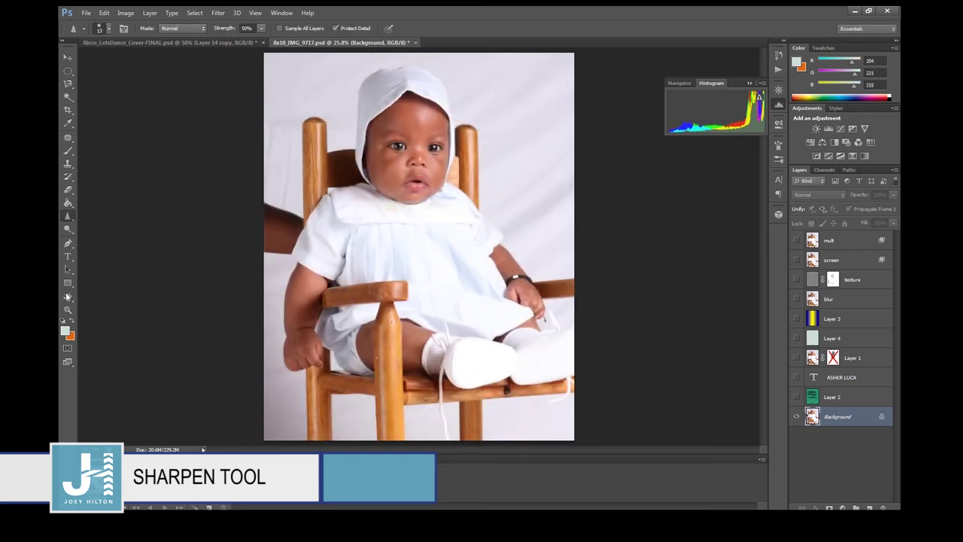
{"action": "left_click", "coordinate": [68, 228]}
{"action": "left_click", "coordinate": [113, 229]}
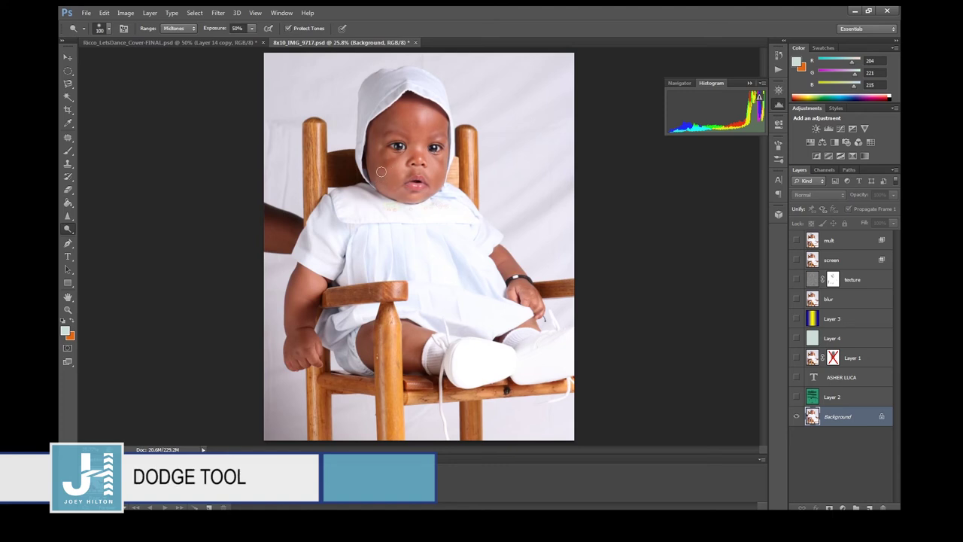
Dodge the baby's left cheek and undo it, keeping Range on Midtones, then pick Burn.
{"action": "mouse_move", "coordinate": [376, 177]}
{"action": "left_mouse_down"}
{"action": "mouse_move", "coordinate": [374, 144]}
{"action": "mouse_move", "coordinate": [389, 126]}
{"action": "mouse_move", "coordinate": [383, 160]}
{"action": "mouse_move", "coordinate": [400, 173]}
{"action": "mouse_move", "coordinate": [396, 208]}
{"action": "mouse_move", "coordinate": [404, 155]}
{"action": "mouse_move", "coordinate": [392, 189]}
{"action": "mouse_move", "coordinate": [415, 137]}
{"action": "mouse_move", "coordinate": [384, 165]}
{"action": "mouse_move", "coordinate": [385, 142]}
{"action": "mouse_move", "coordinate": [410, 117]}
{"action": "mouse_move", "coordinate": [394, 124]}
{"action": "mouse_move", "coordinate": [416, 125]}
{"action": "mouse_move", "coordinate": [382, 178]}
{"action": "mouse_move", "coordinate": [423, 113]}
{"action": "mouse_move", "coordinate": [427, 203]}
{"action": "mouse_move", "coordinate": [409, 199]}
{"action": "mouse_move", "coordinate": [416, 175]}
{"action": "left_mouse_up"}
{"action": "key", "text": "ctrl+z"}
{"action": "left_click", "coordinate": [190, 29]}
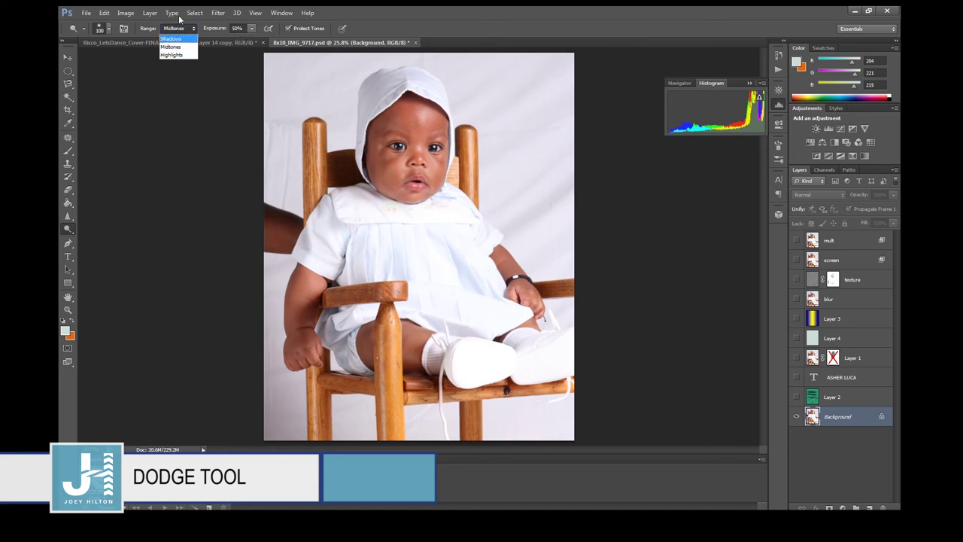
{"action": "left_click", "coordinate": [111, 35]}
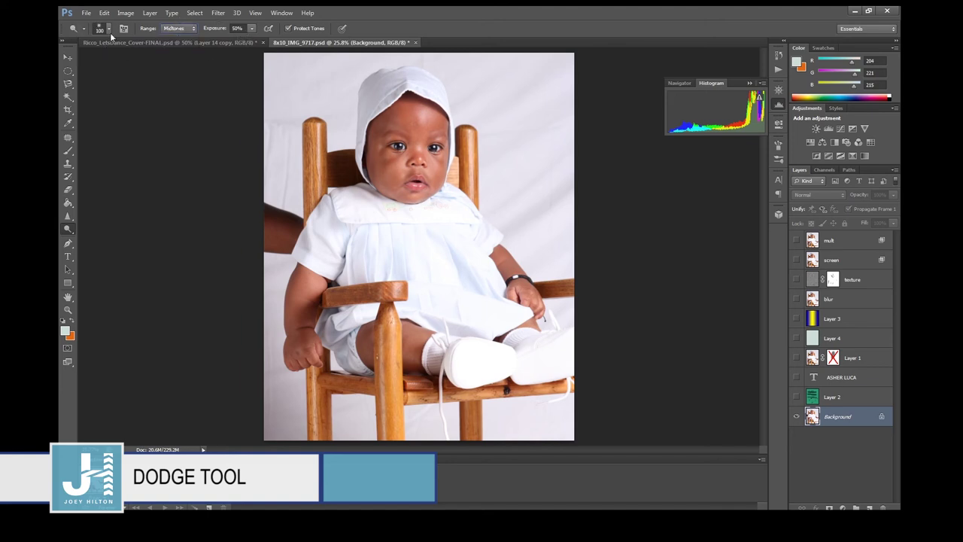
{"action": "left_click", "coordinate": [109, 32]}
{"action": "left_click", "coordinate": [479, 21]}
{"action": "left_click", "coordinate": [67, 230]}
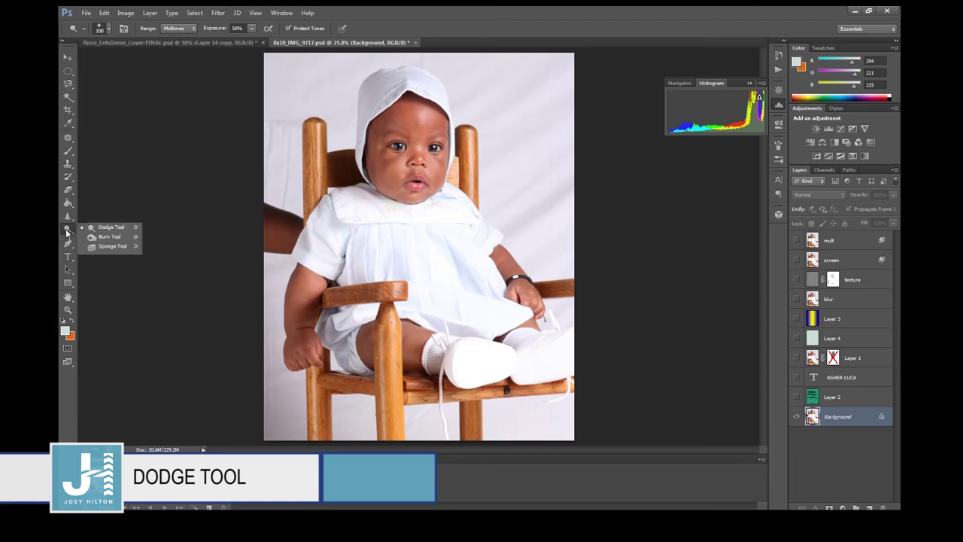
{"action": "left_click", "coordinate": [110, 238]}
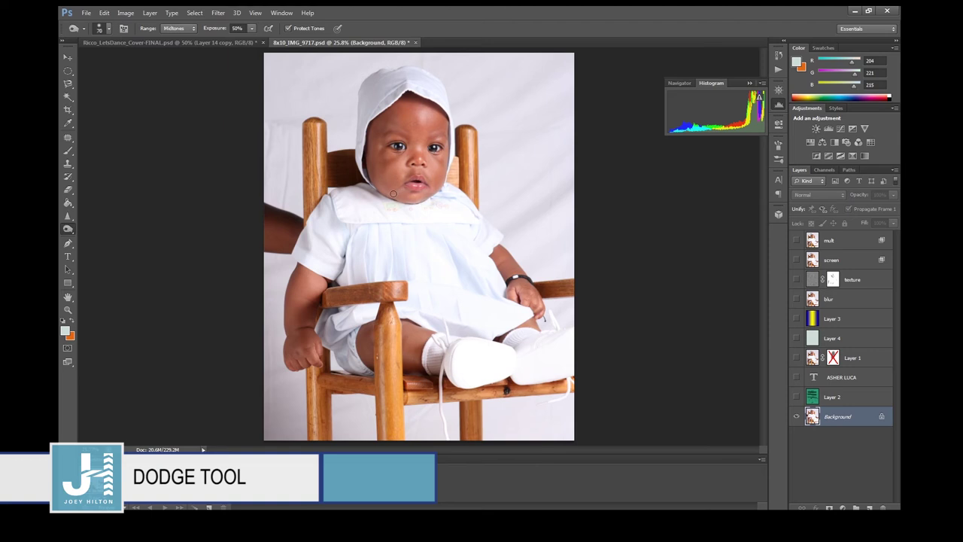
Darken the left cheek's shadow with a 125 Burn brush, then switch to the Sponge Tool.
{"action": "key", "text": "bracketright"}
{"action": "key", "text": "bracketright"}
{"action": "mouse_move", "coordinate": [385, 177]}
{"action": "left_mouse_down"}
{"action": "mouse_move", "coordinate": [384, 189]}
{"action": "mouse_move", "coordinate": [374, 154]}
{"action": "mouse_move", "coordinate": [385, 131]}
{"action": "mouse_move", "coordinate": [401, 131]}
{"action": "mouse_move", "coordinate": [391, 136]}
{"action": "mouse_move", "coordinate": [395, 178]}
{"action": "left_mouse_up"}
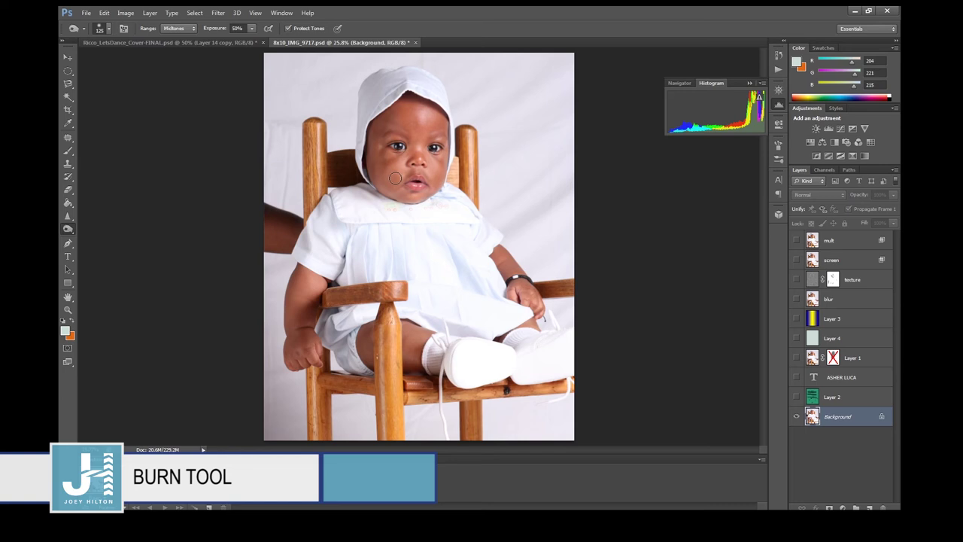
{"action": "left_click", "coordinate": [66, 232]}
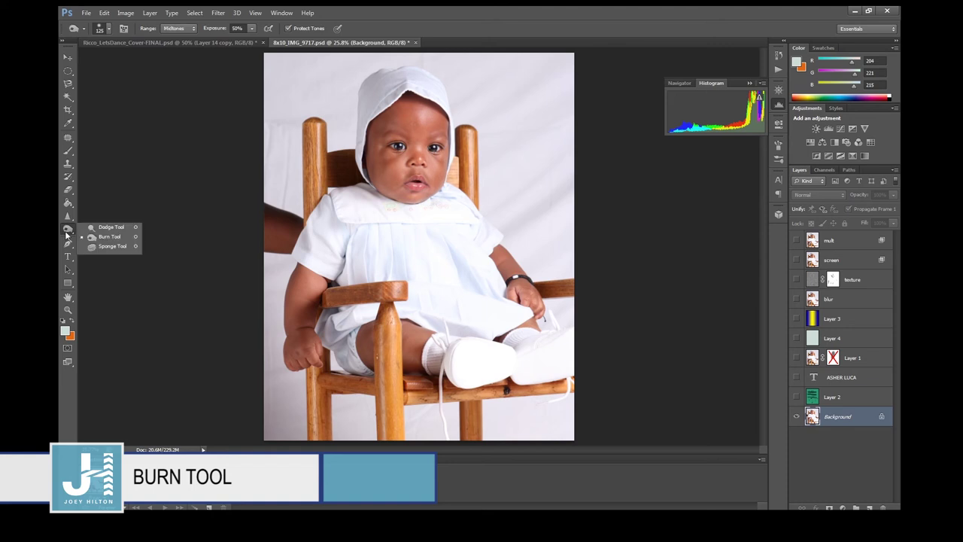
{"action": "left_click", "coordinate": [109, 246]}
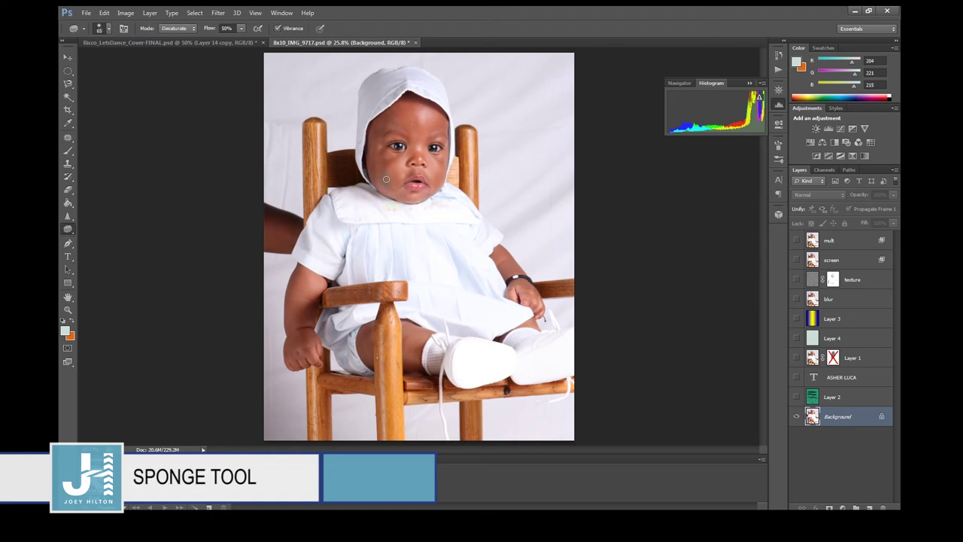
Desaturate a left-cheek patch with a 250 sponge, then take the Pen Tool at 66.7% zoom.
{"action": "key", "text": "bracketright"}
{"action": "key", "text": "bracketright"}
{"action": "key", "text": "bracketright"}
{"action": "key", "text": "bracketright"}
{"action": "key", "text": "bracketright"}
{"action": "key", "text": "bracketright"}
{"action": "mouse_move", "coordinate": [382, 181]}
{"action": "left_mouse_down"}
{"action": "mouse_move", "coordinate": [385, 153]}
{"action": "mouse_move", "coordinate": [382, 177]}
{"action": "mouse_move", "coordinate": [390, 171]}
{"action": "mouse_move", "coordinate": [402, 203]}
{"action": "left_mouse_up"}
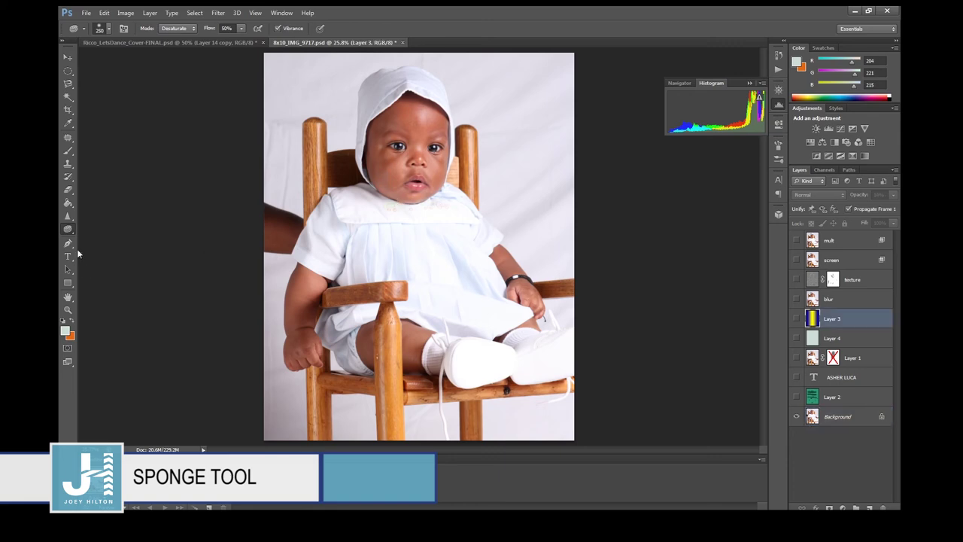
{"action": "left_click", "coordinate": [72, 243]}
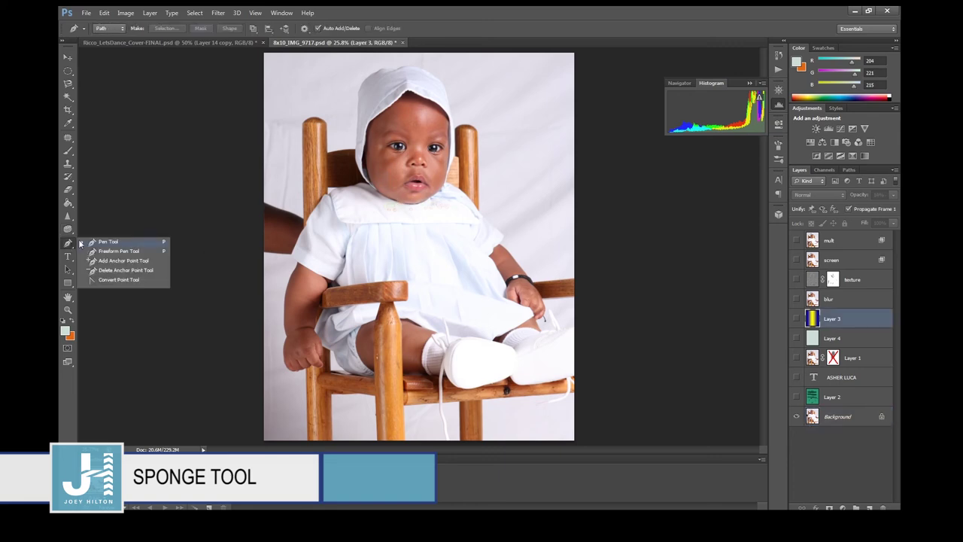
{"action": "left_click", "coordinate": [88, 241]}
{"action": "key", "text": "ctrl+plus"}
{"action": "key", "text": "ctrl+plus"}
{"action": "key", "text": "ctrl+plus"}
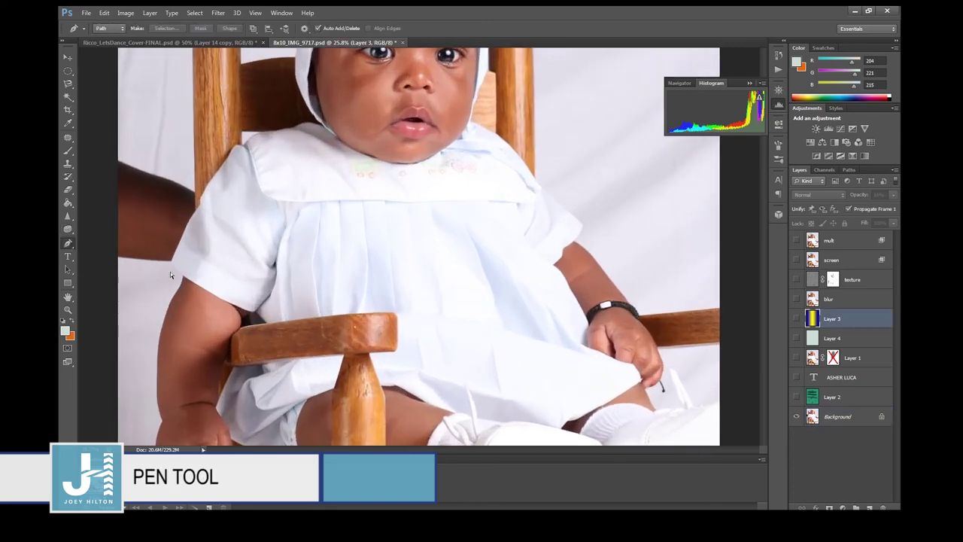
{"action": "scroll", "coordinate": [580, 209], "scroll_direction": "up", "scroll_amount": 5}
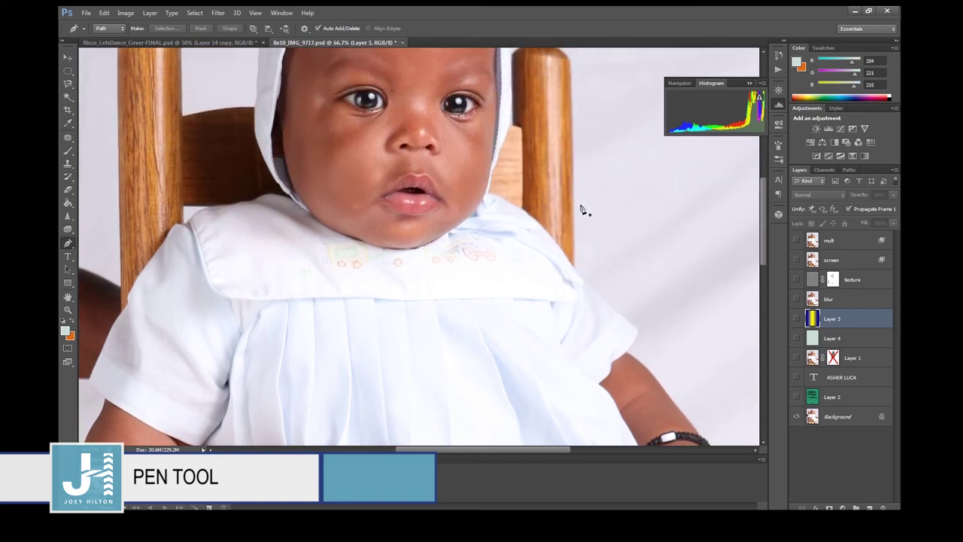
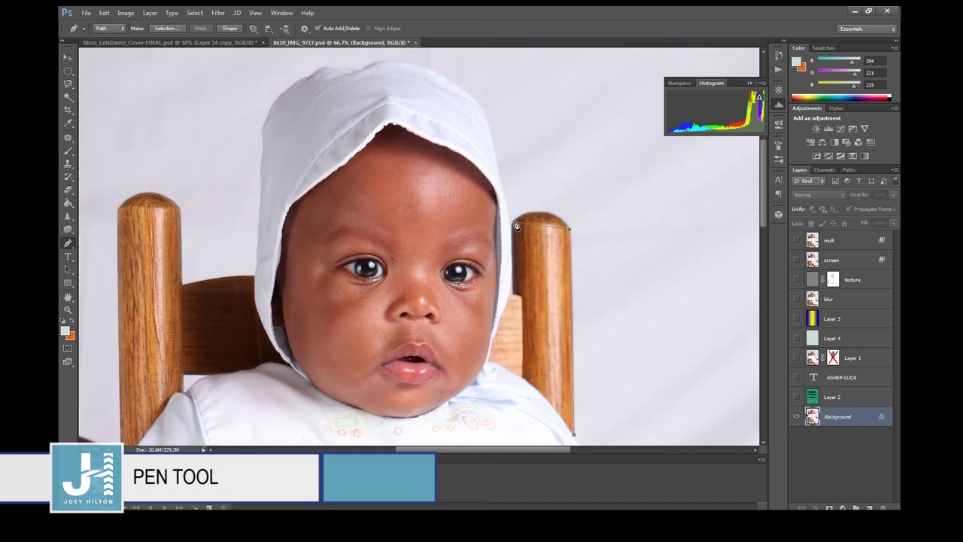
Add a curved anchor at the chair post top and break its handle for a sharp turn.
{"action": "left_click_drag", "start_coordinate": [516, 225], "coordinate": [476, 246]}
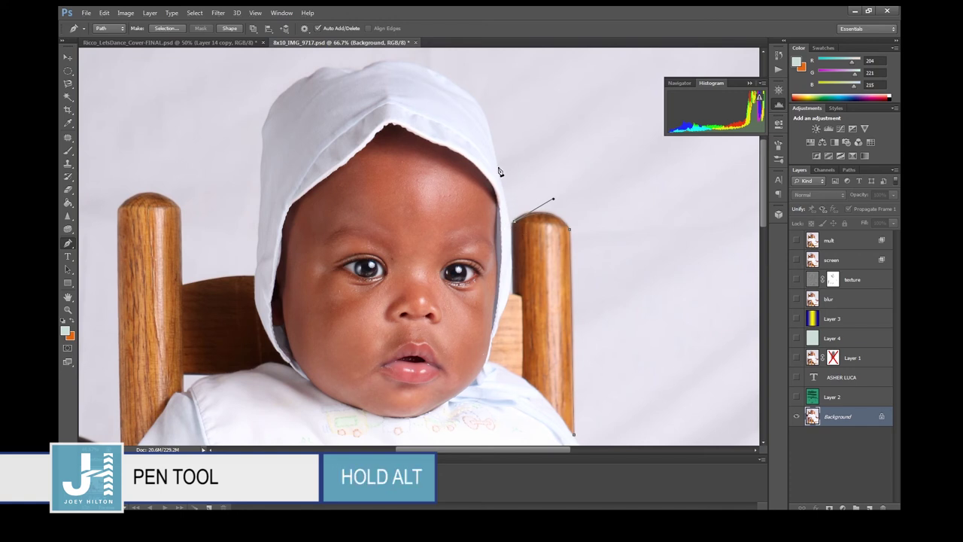
{"action": "left_click", "coordinate": [512, 229], "text": "alt"}
{"action": "key", "text": "ctrl+plus"}
{"action": "key", "text": "ctrl+plus"}
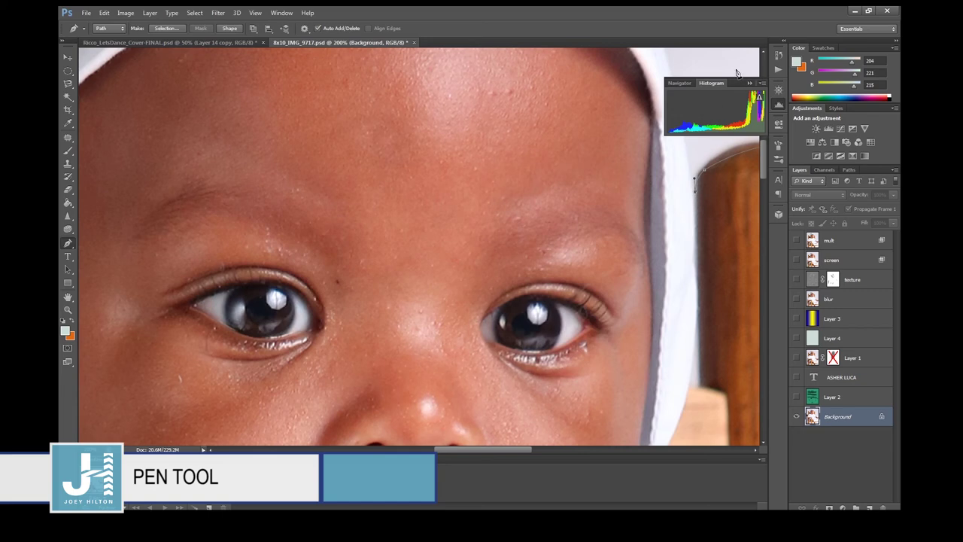
{"action": "left_click", "coordinate": [778, 104]}
{"action": "left_click_drag", "start_coordinate": [764, 163], "coordinate": [762, 147]}
{"action": "key", "text": "ctrl+minus"}
{"action": "key", "text": "ctrl+minus"}
{"action": "key", "text": "ctrl+minus"}
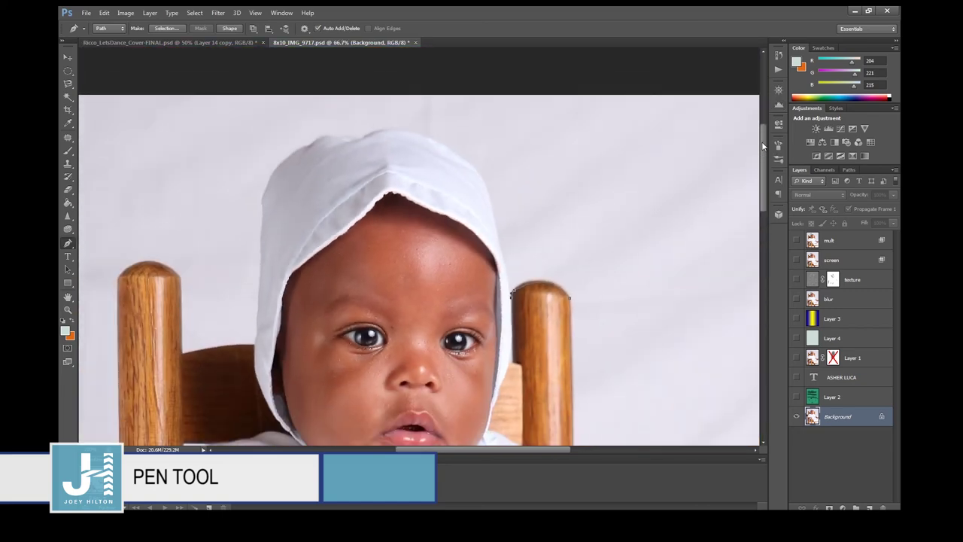
Add curved anchors along the hood edge and below the chair post, closing the path.
{"action": "left_click_drag", "start_coordinate": [470, 202], "coordinate": [462, 183]}
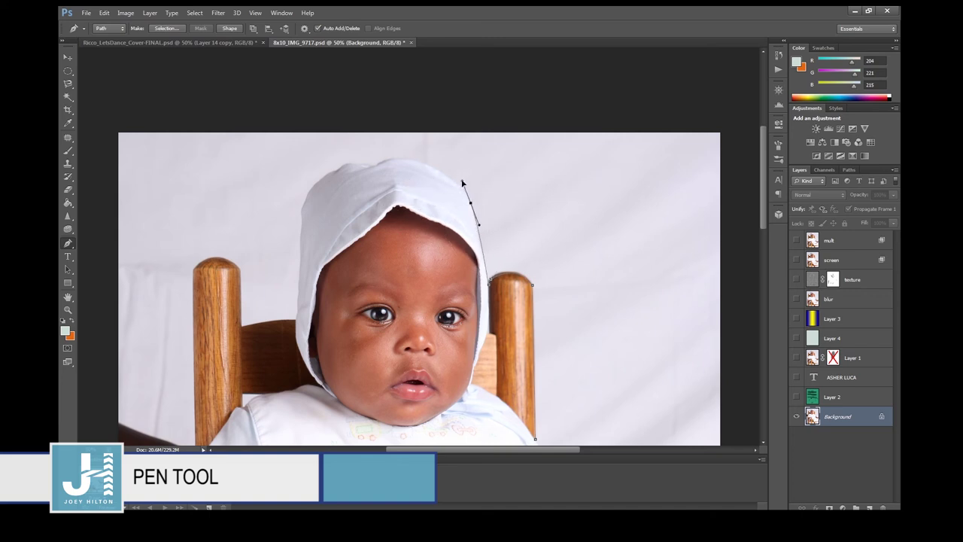
{"action": "left_click", "coordinate": [534, 289]}
{"action": "key", "text": "ctrl+z"}
{"action": "scroll", "coordinate": [537, 295], "scroll_direction": "down", "scroll_amount": 2}
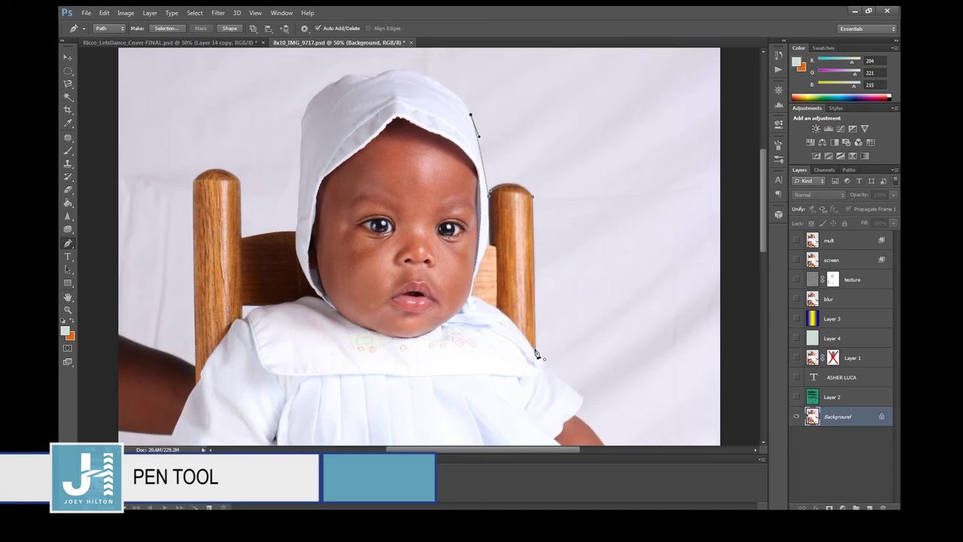
{"action": "left_click_drag", "start_coordinate": [535, 351], "coordinate": [729, 378]}
{"action": "key", "text": "Escape"}
Turn the path into a new selection, copy it to Layer 5, and hide Background to inspect.
{"action": "right_click", "coordinate": [455, 246]}
{"action": "left_click", "coordinate": [535, 294]}
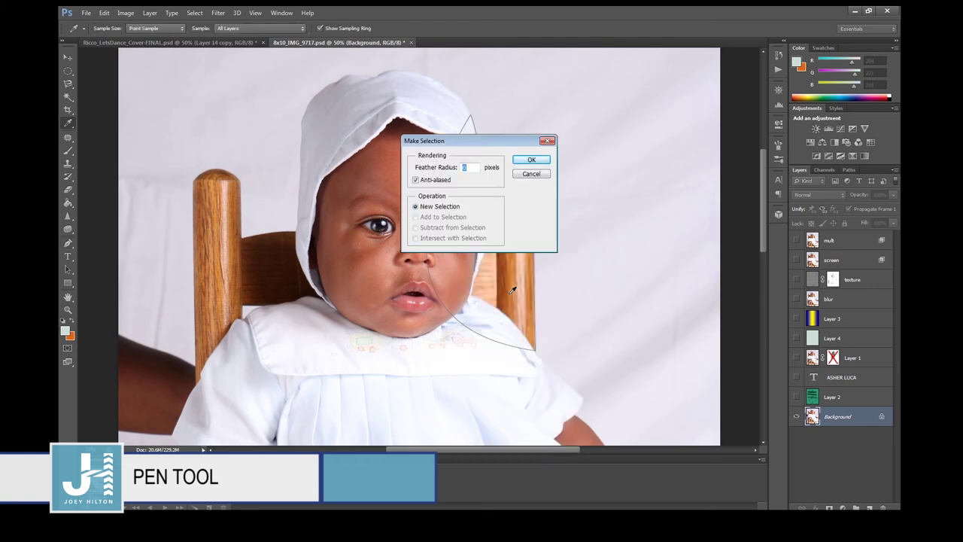
{"action": "key", "text": "Return"}
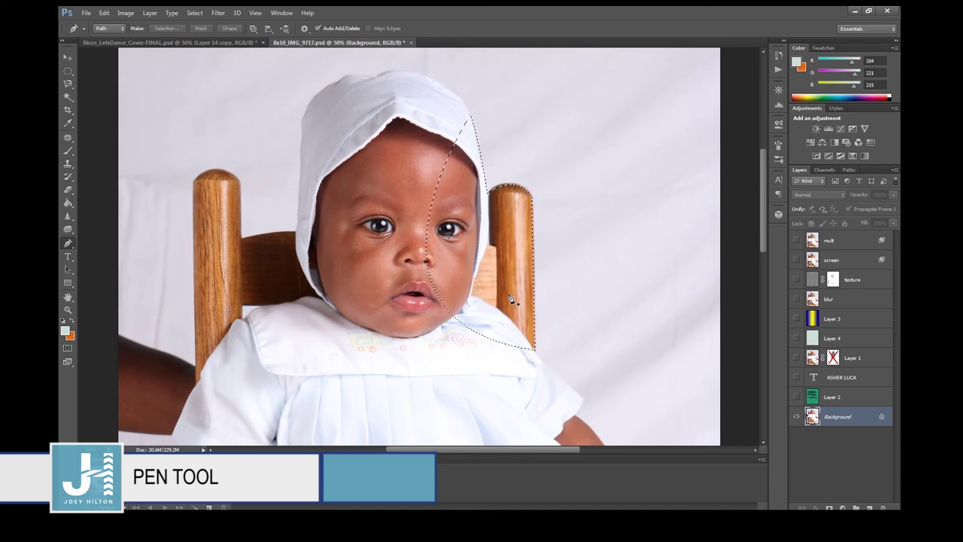
{"action": "key", "text": "ctrl+j"}
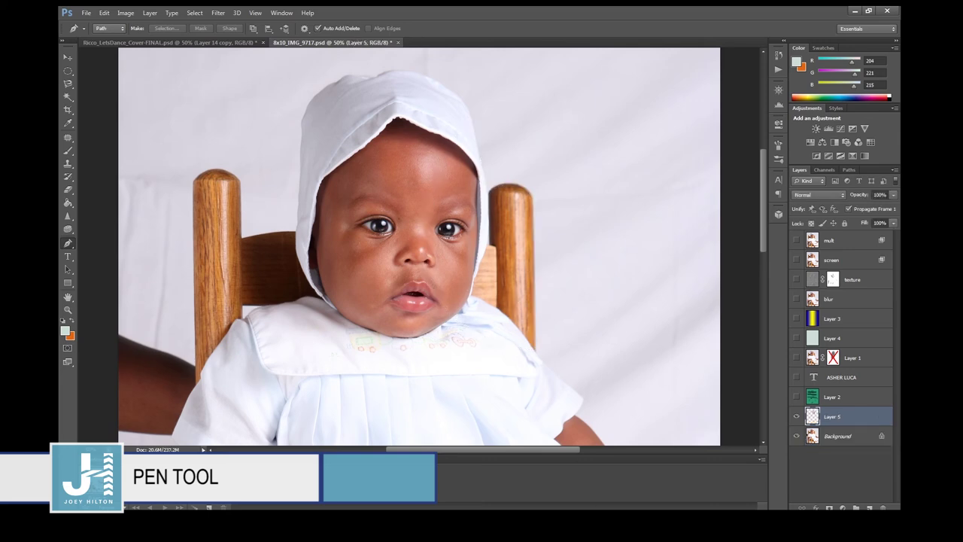
{"action": "left_click", "coordinate": [795, 436]}
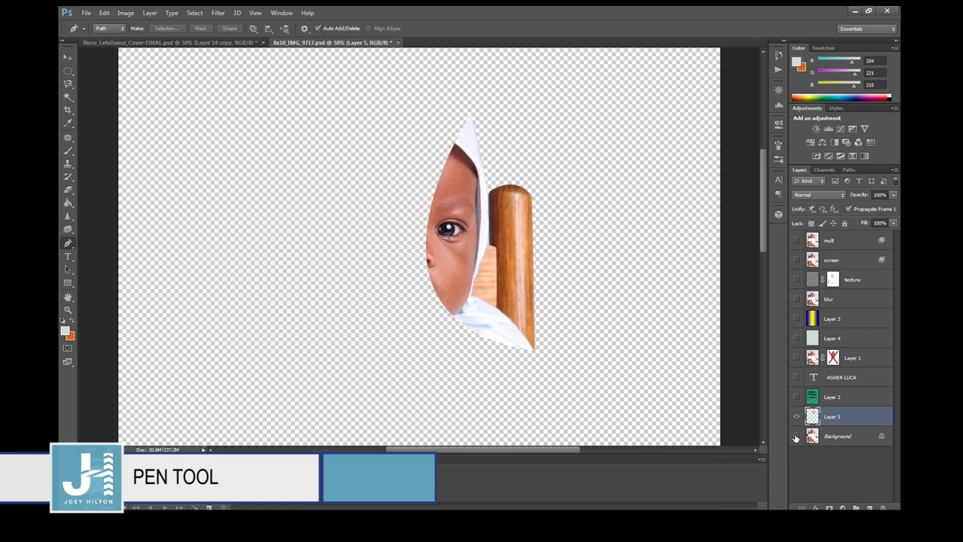
Step backward three times to remove the cut-out layer and recent path segments.
{"action": "key", "text": "ctrl+alt+z"}
{"action": "key", "text": "ctrl+alt+z"}
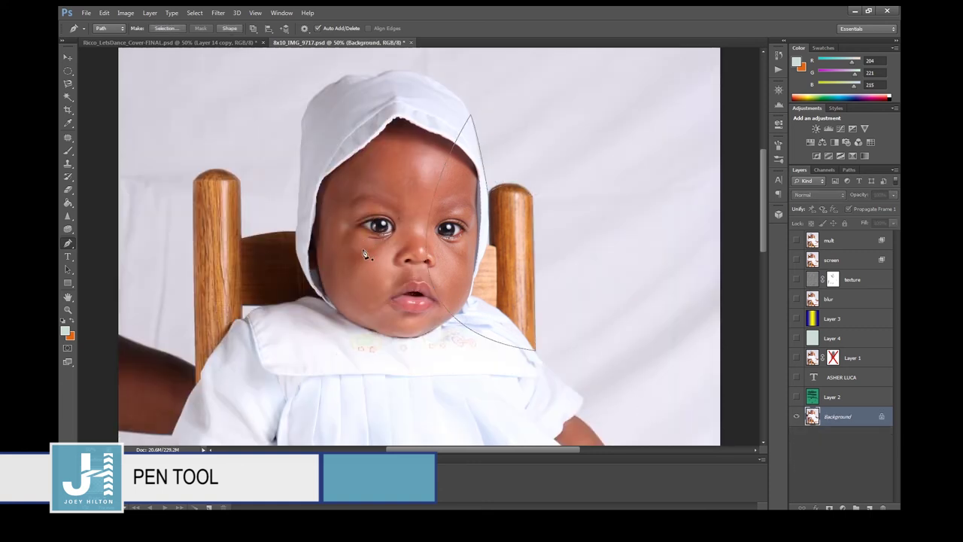
{"action": "key", "text": "ctrl+alt+z"}
{"action": "key", "text": "ctrl+alt+z"}
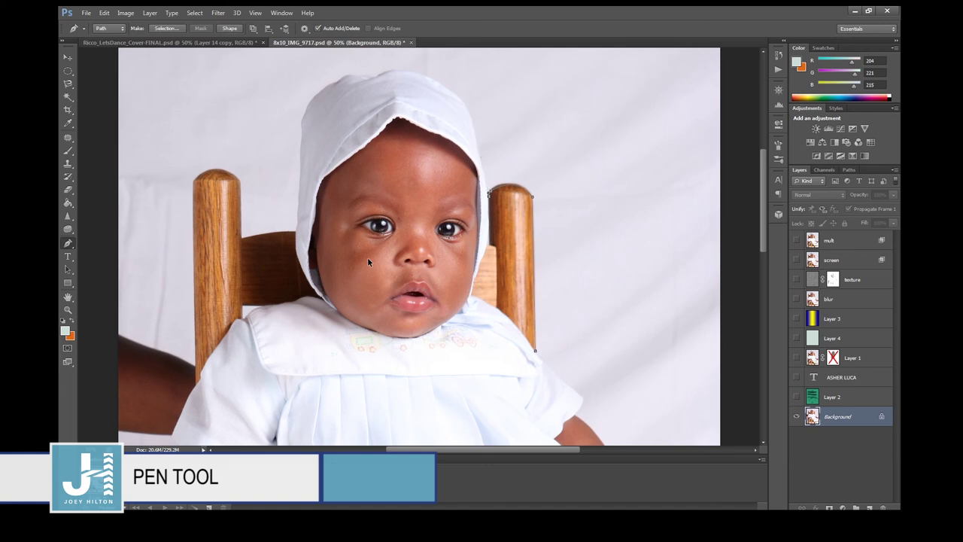
{"action": "key", "text": "ctrl+alt+z"}
{"action": "key", "text": "ctrl+alt+z"}
{"action": "key", "text": "ctrl+alt+z"}
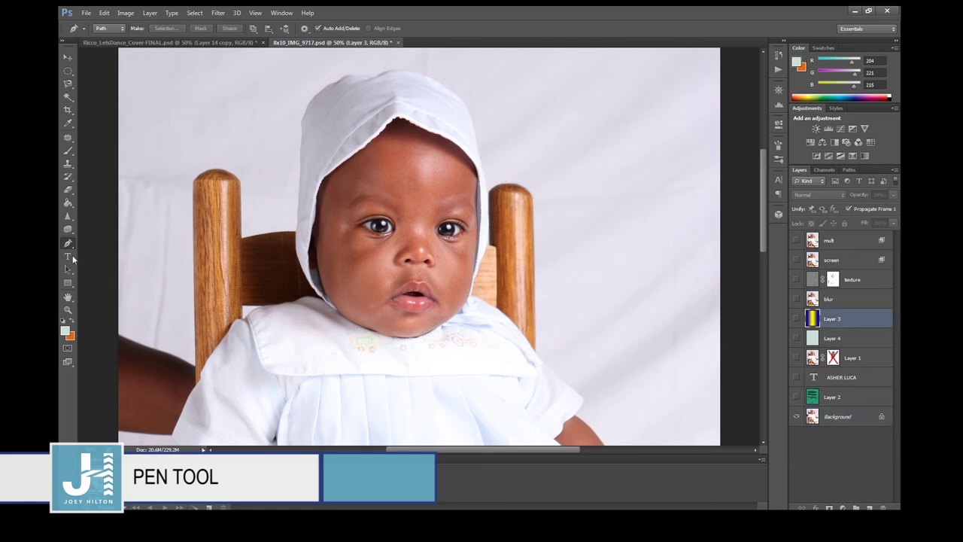
Choose the Horizontal Type Tool and zoom out to the whole photo.
{"action": "left_click", "coordinate": [71, 257]}
{"action": "left_click", "coordinate": [71, 257]}
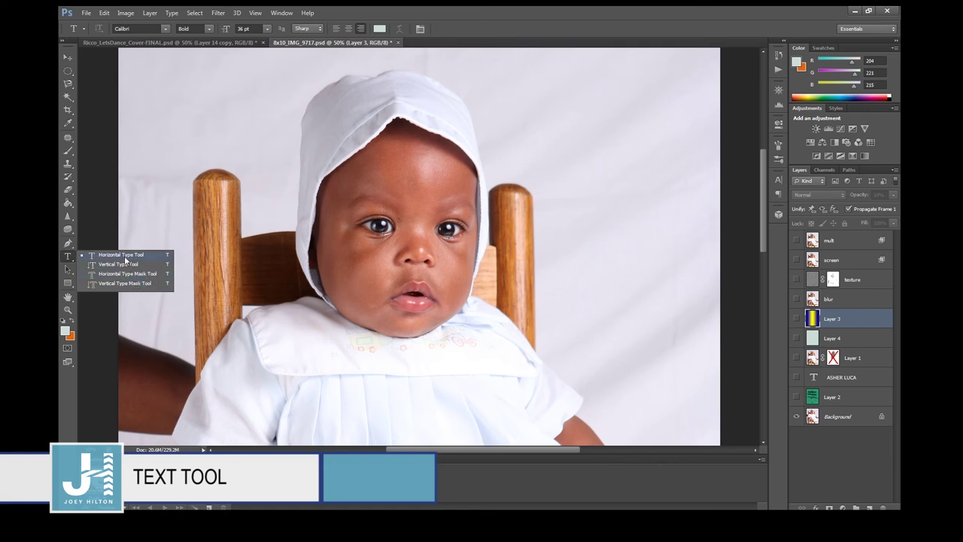
{"action": "left_click", "coordinate": [124, 257]}
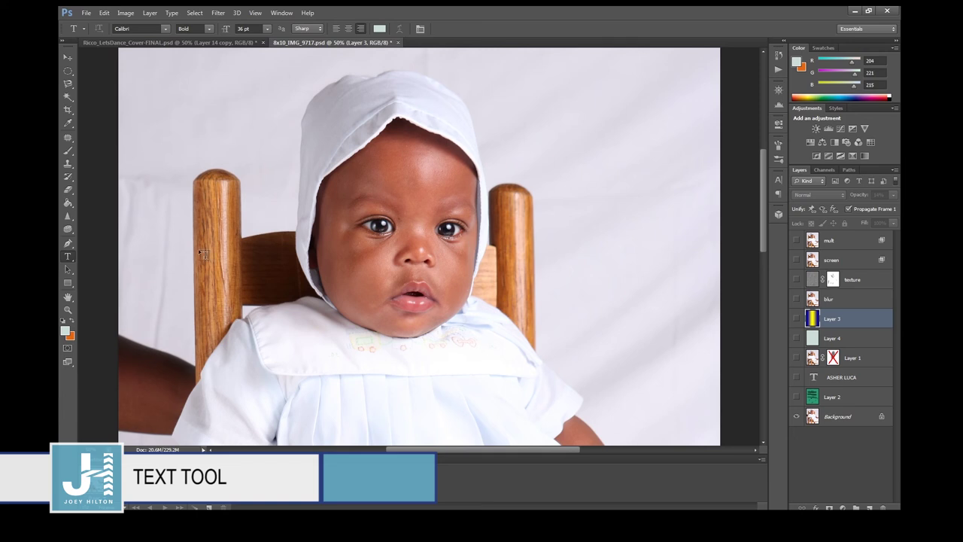
{"action": "key", "text": "ctrl+minus"}
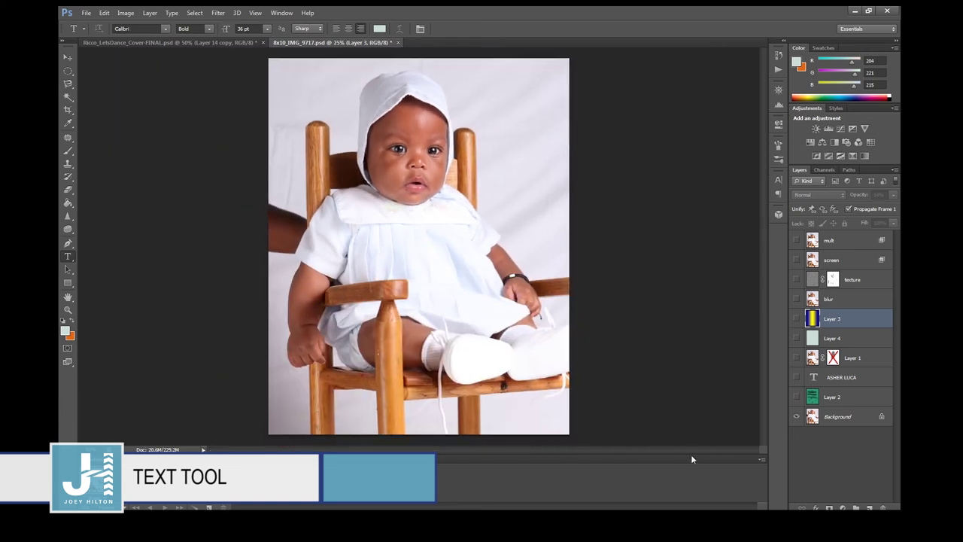
Type 'SAME BABY' on the photo, commit it, and move it onto the baby's chest.
{"action": "left_click", "coordinate": [335, 190]}
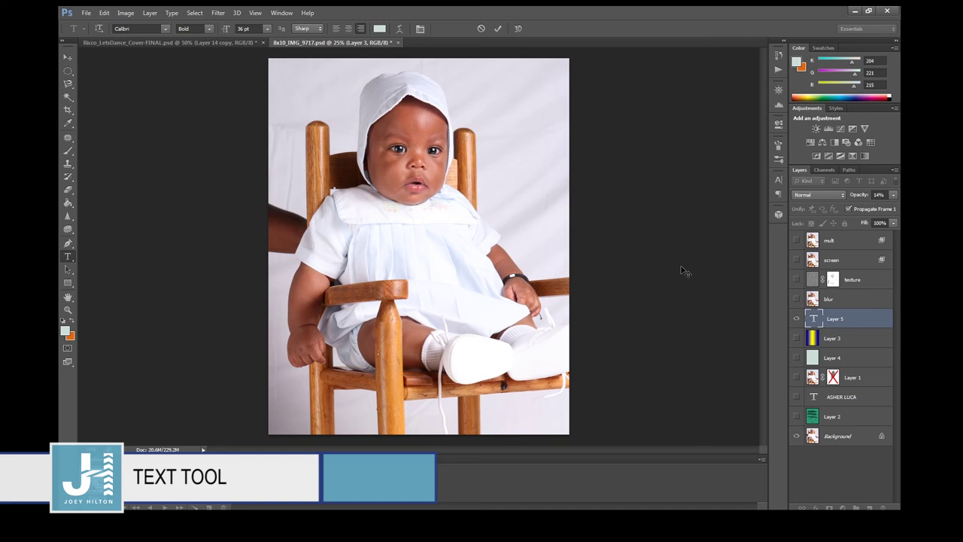
{"action": "type", "text": "BOY"}
{"action": "key", "text": "BackSpace"}
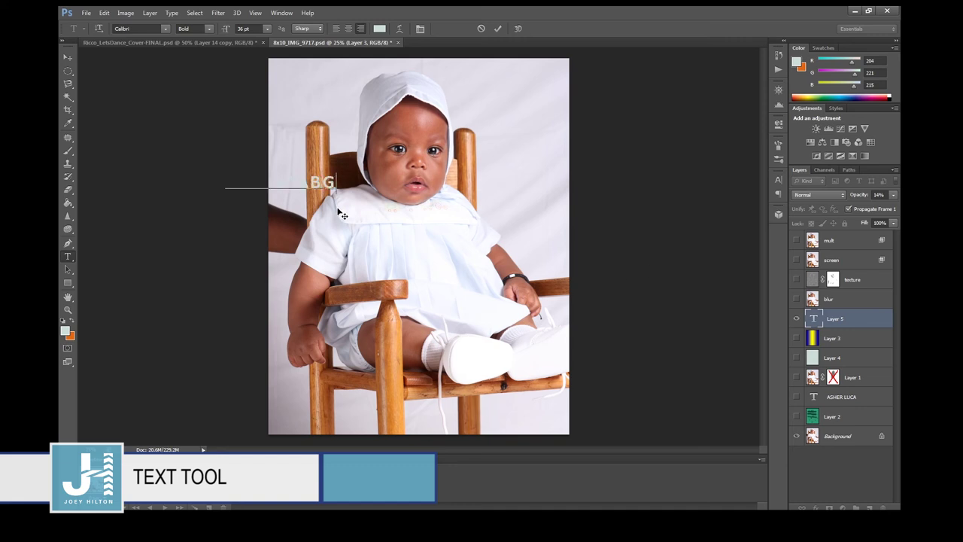
{"action": "type", "text": "ABY"}
{"action": "left_click", "coordinate": [68, 57]}
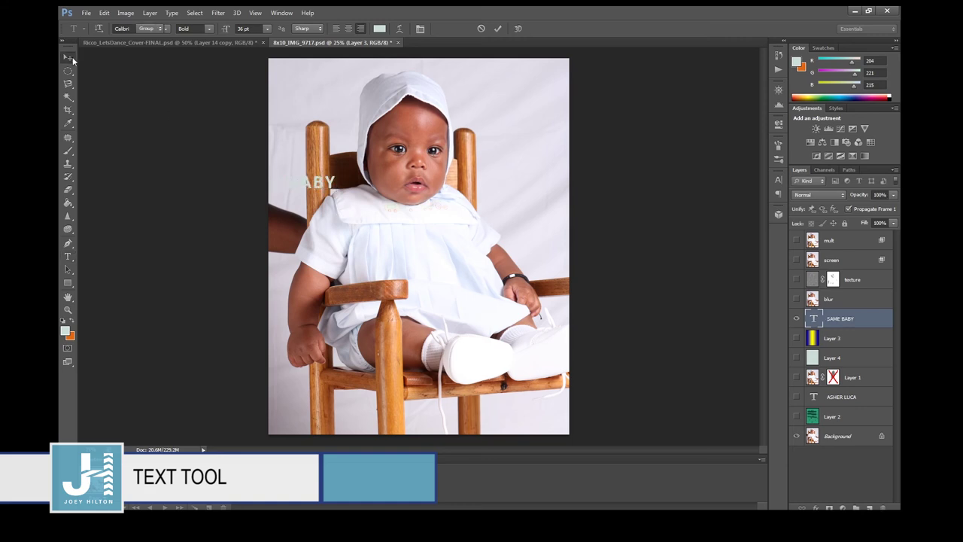
{"action": "left_click_drag", "start_coordinate": [317, 185], "coordinate": [435, 246]}
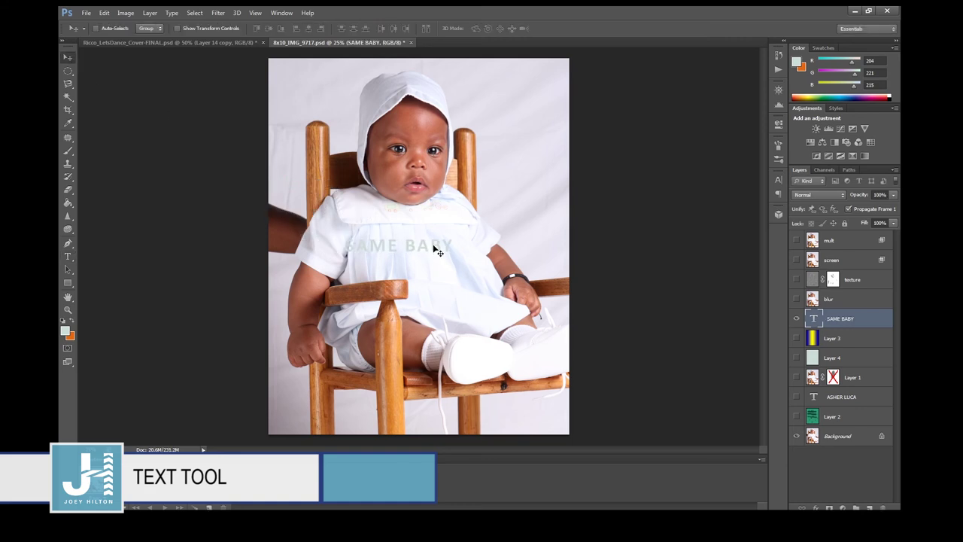
Colour the SAME BABY text green #2ada9a and nudge it slightly right.
{"action": "left_click", "coordinate": [778, 181]}
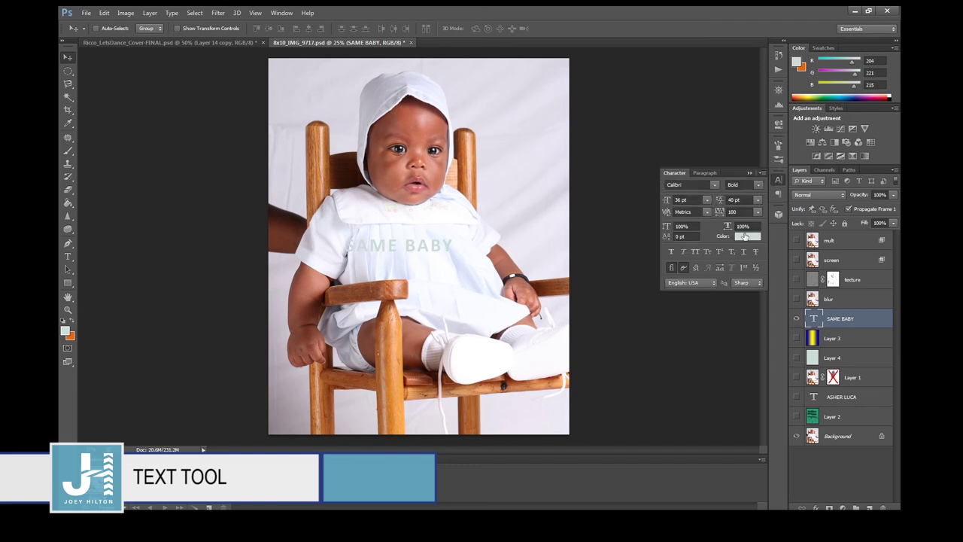
{"action": "left_click", "coordinate": [744, 233]}
{"action": "left_click", "coordinate": [689, 214]}
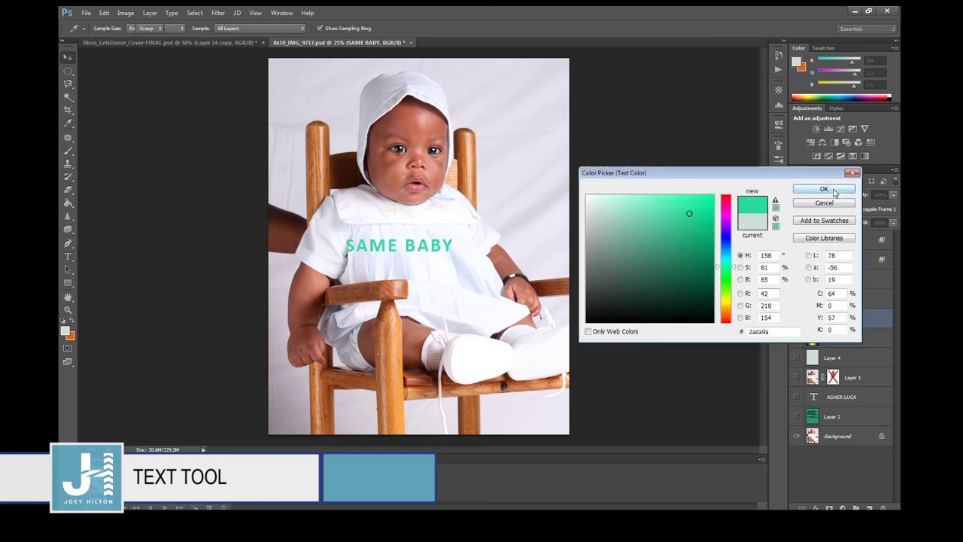
{"action": "left_click", "coordinate": [823, 188]}
{"action": "left_click_drag", "start_coordinate": [398, 247], "coordinate": [415, 245]}
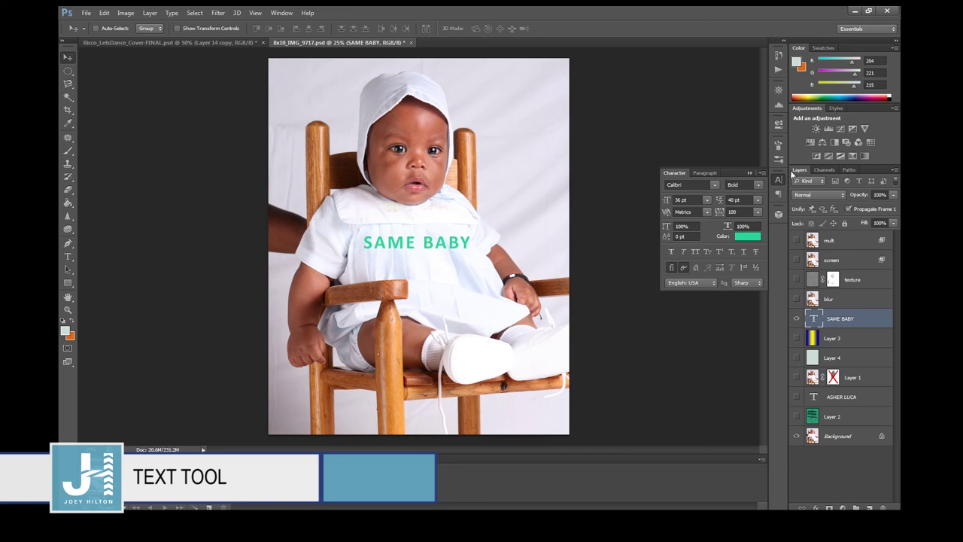
Toggle the Character panel closed and bring up the list of panels.
{"action": "left_click", "coordinate": [778, 180]}
{"action": "left_click", "coordinate": [778, 181]}
{"action": "left_click", "coordinate": [778, 181]}
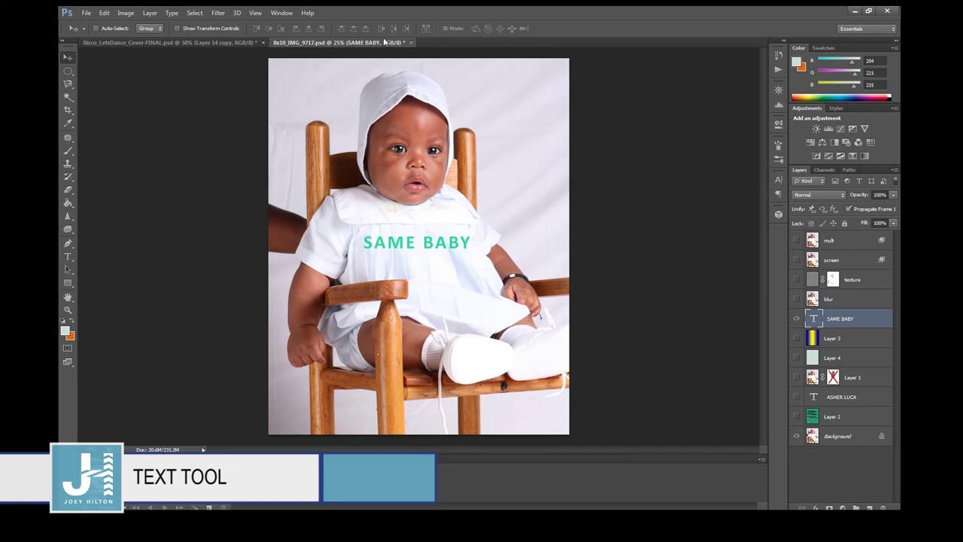
{"action": "left_click", "coordinate": [281, 14]}
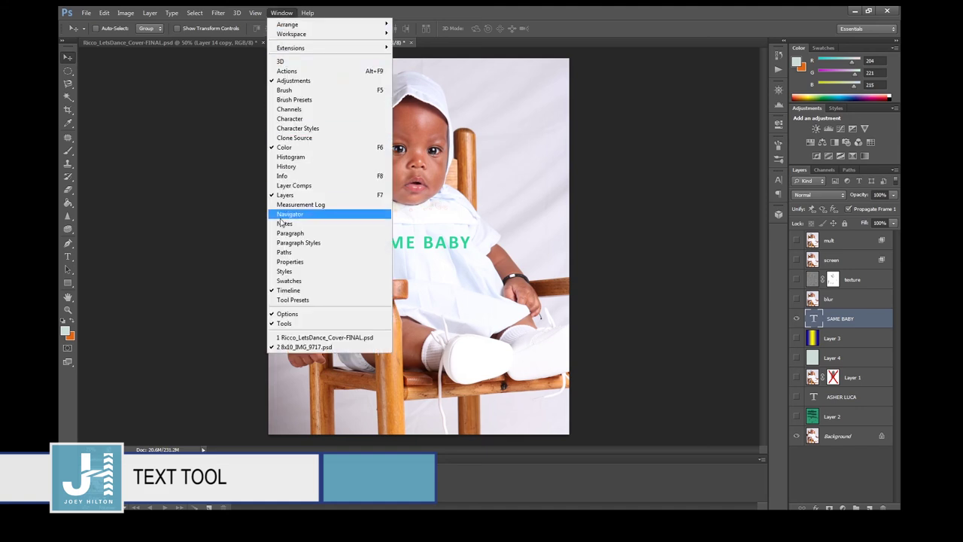
Show the Character panel and change the font, stepping through the list to Candida Std.
{"action": "left_click", "coordinate": [287, 121]}
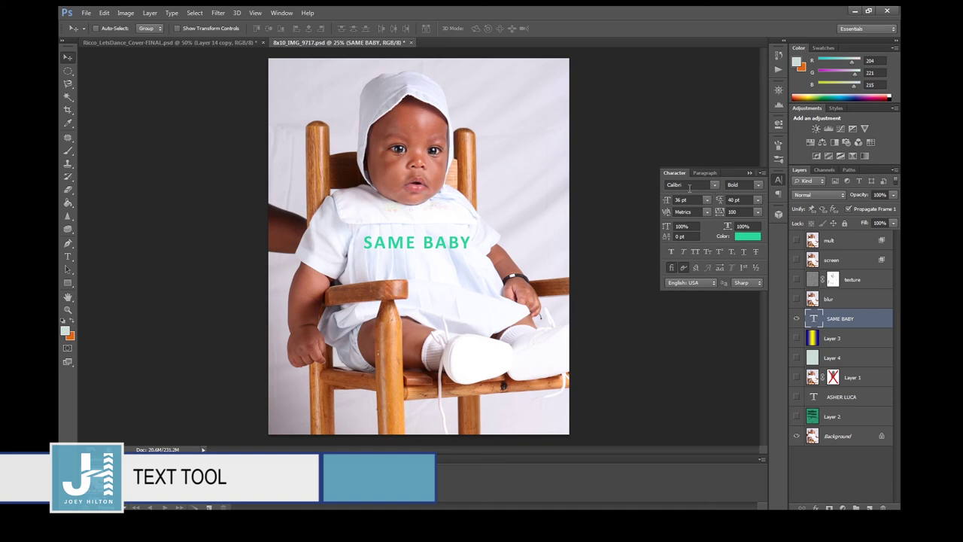
{"action": "left_click", "coordinate": [714, 185]}
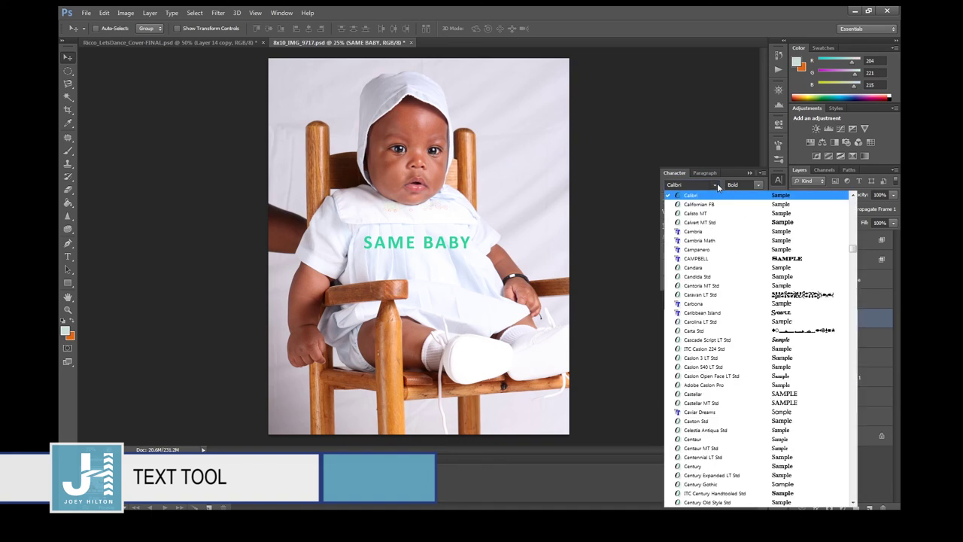
{"action": "left_click", "coordinate": [711, 236]}
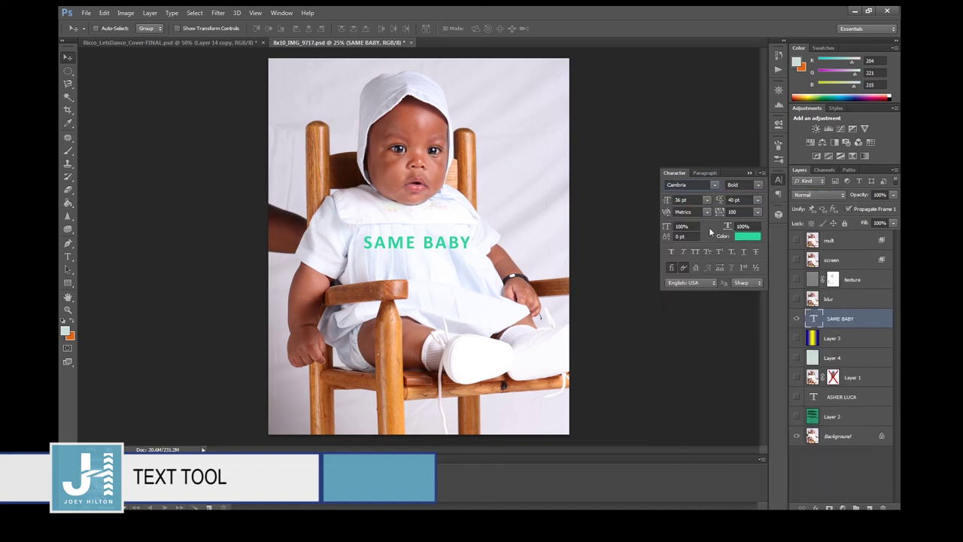
{"action": "left_click", "coordinate": [714, 185]}
{"action": "left_click", "coordinate": [697, 186]}
{"action": "left_click", "coordinate": [698, 186]}
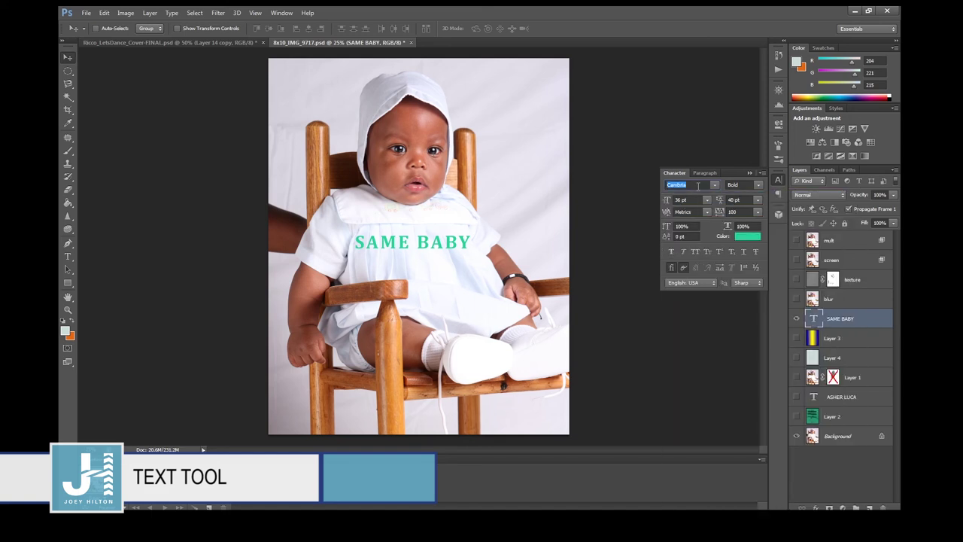
{"action": "key", "text": "Down"}
{"action": "key", "text": "Down"}
{"action": "key", "text": "Down"}
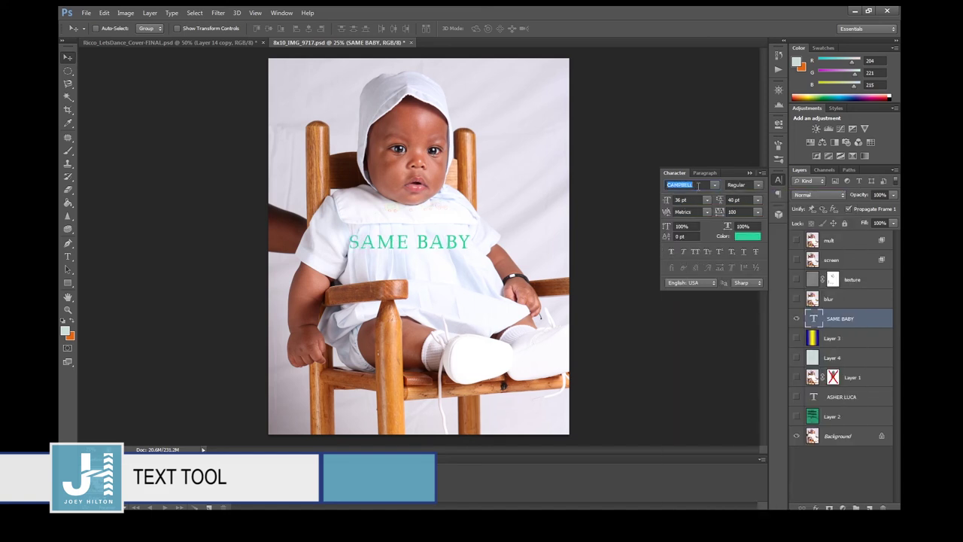
{"action": "key", "text": "Down"}
{"action": "key", "text": "Down"}
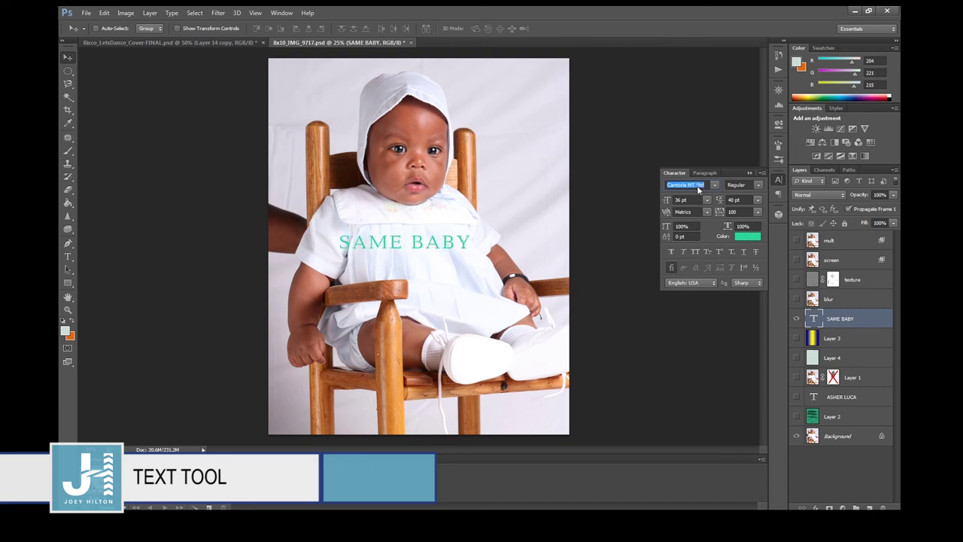
Set the Candida Std font style to Italic.
{"action": "left_click", "coordinate": [757, 186]}
{"action": "key", "text": "Down"}
{"action": "key", "text": "Down"}
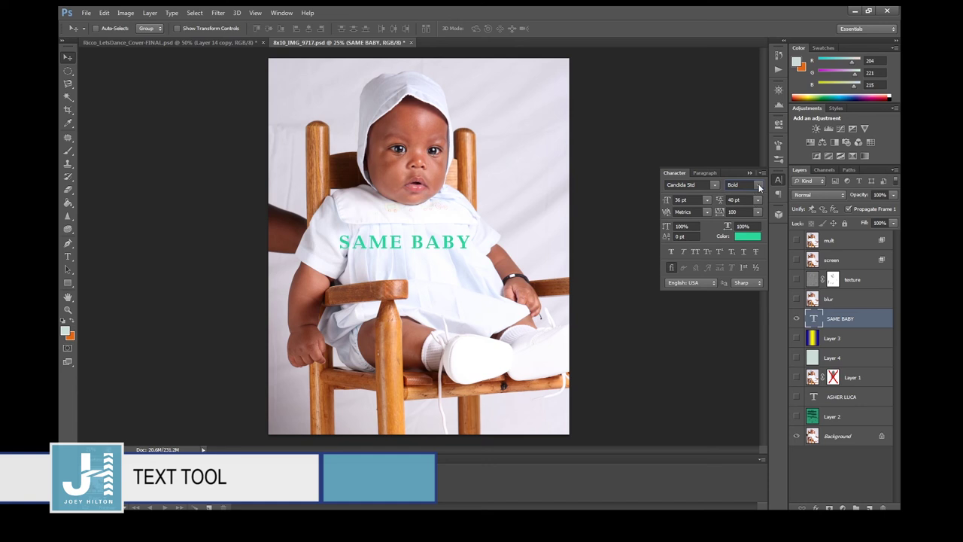
{"action": "left_click", "coordinate": [749, 203]}
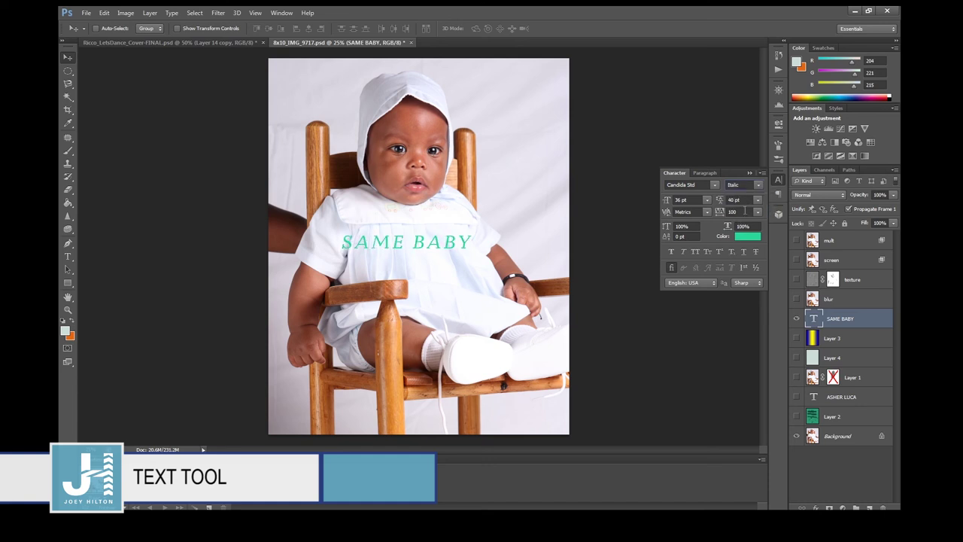
{"action": "left_click", "coordinate": [759, 188]}
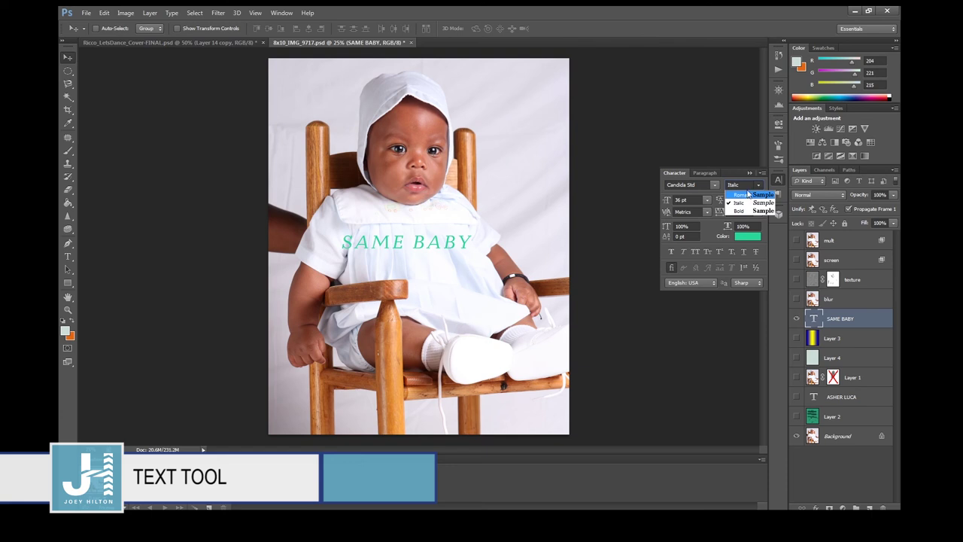
{"action": "left_click", "coordinate": [675, 179]}
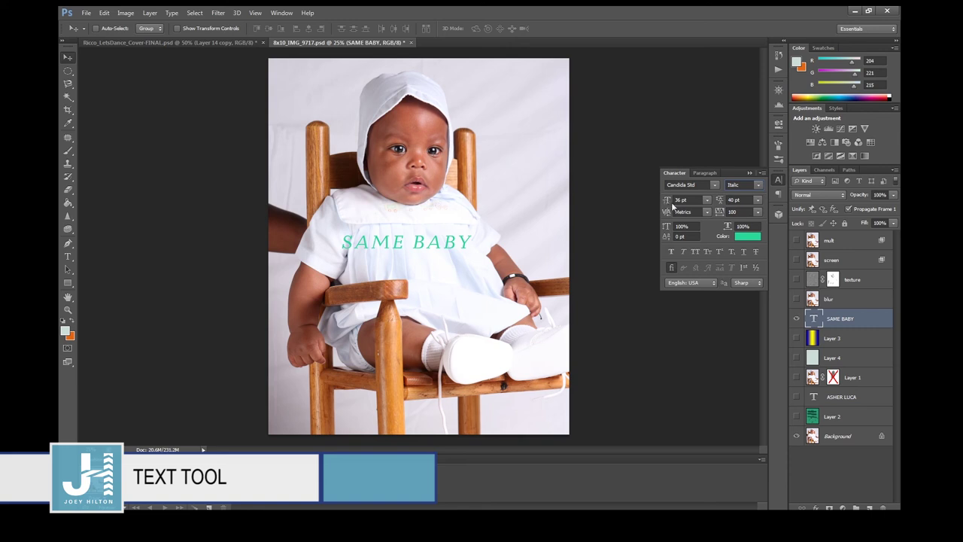
Set the font size to 50 pt, then scrub it down to 47 pt.
{"action": "left_click", "coordinate": [692, 200]}
{"action": "type", "text": "50"}
{"action": "key", "text": "Return"}
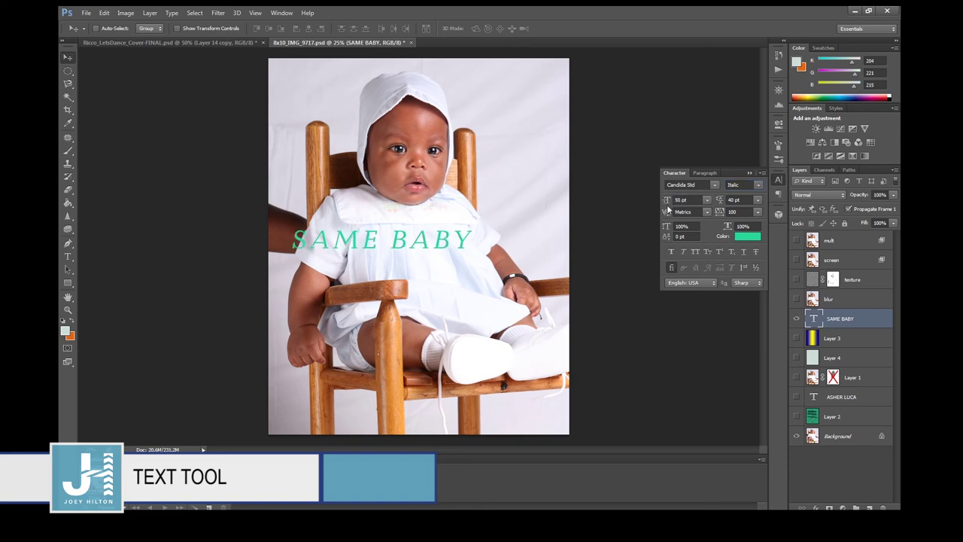
{"action": "left_click_drag", "start_coordinate": [668, 201], "coordinate": [665, 204]}
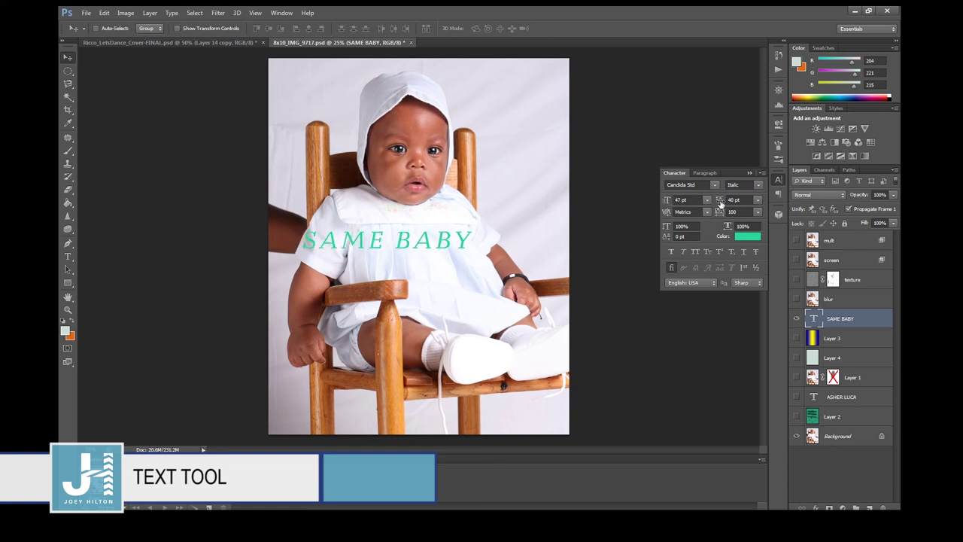
Break the text between SAME and BABY onto two lines and commit.
{"action": "left_click", "coordinate": [65, 258]}
{"action": "left_click", "coordinate": [396, 242]}
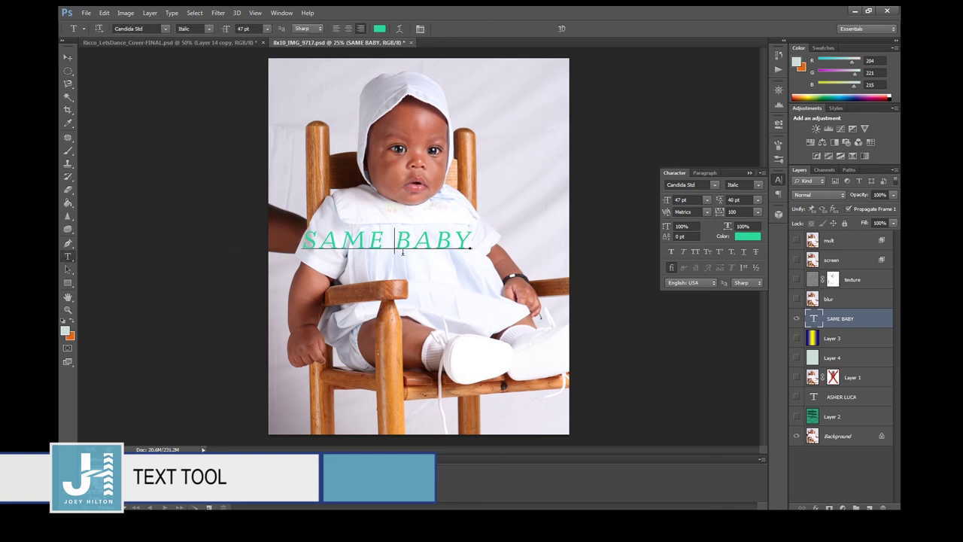
{"action": "key", "text": "Return"}
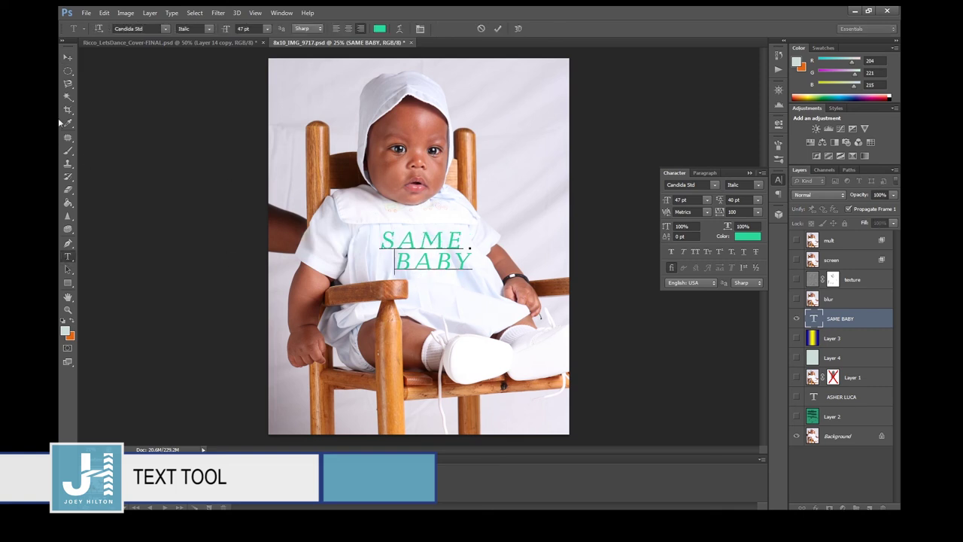
{"action": "left_click", "coordinate": [67, 57]}
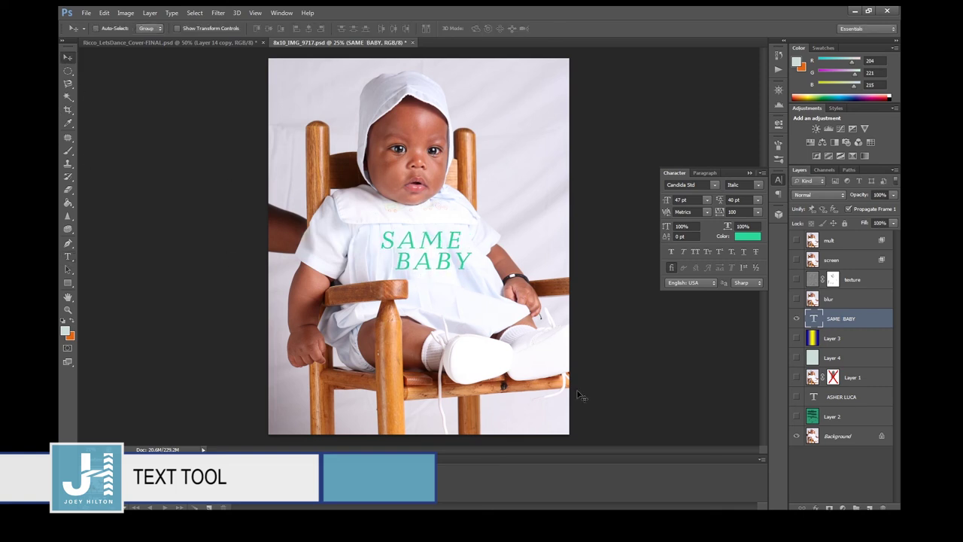
Set the leading to 65 pt.
{"action": "left_click", "coordinate": [735, 200]}
{"action": "type", "text": "65"}
{"action": "key", "text": "Return"}
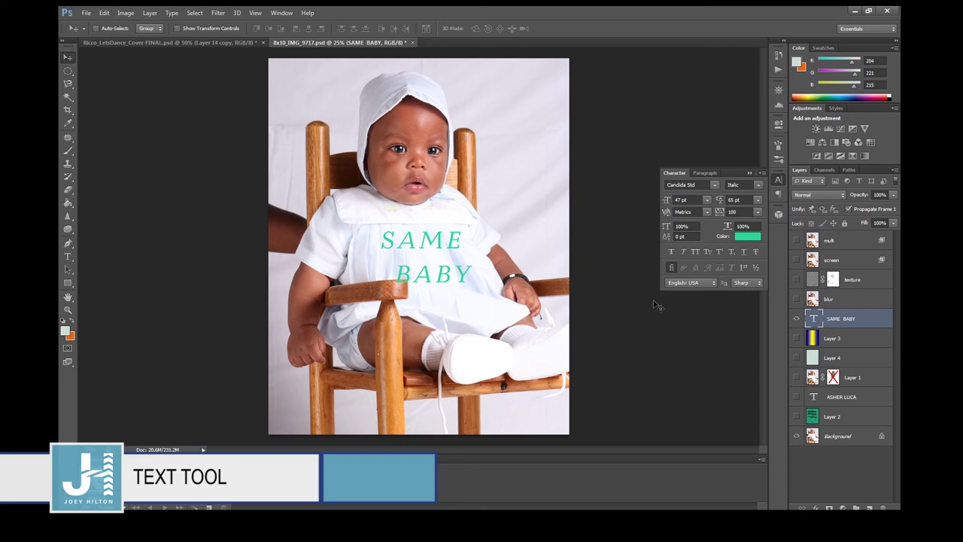
Switch kerning to Optical, nudge the text slightly up, and set tracking to 0.
{"action": "left_click", "coordinate": [707, 213]}
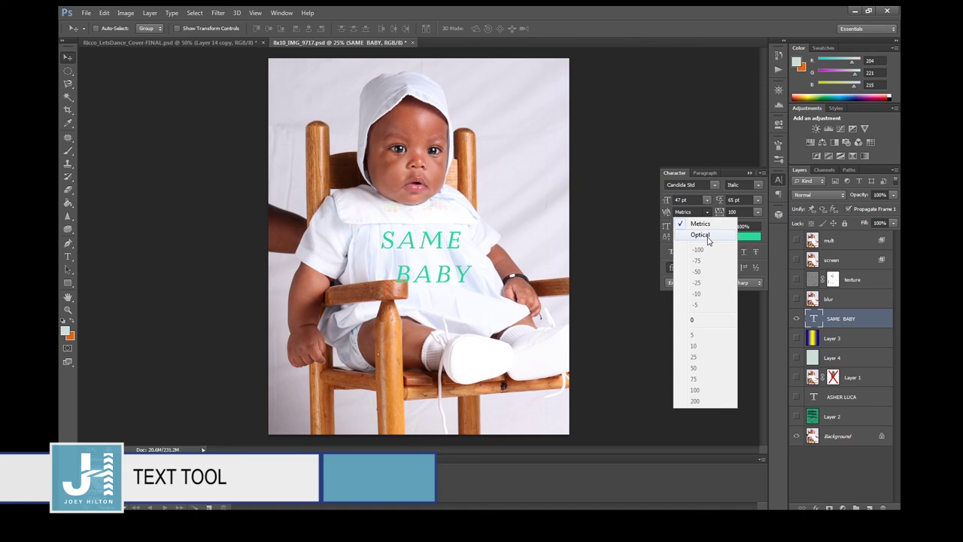
{"action": "left_click", "coordinate": [701, 235]}
{"action": "left_click_drag", "start_coordinate": [419, 270], "coordinate": [419, 267]}
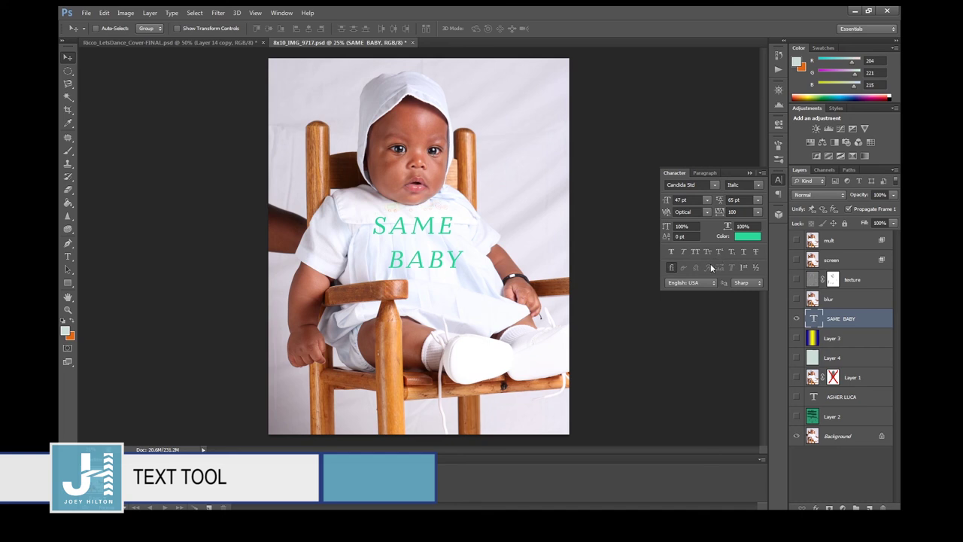
{"action": "left_click", "coordinate": [749, 213]}
{"action": "type", "text": "0"}
{"action": "key", "text": "Return"}
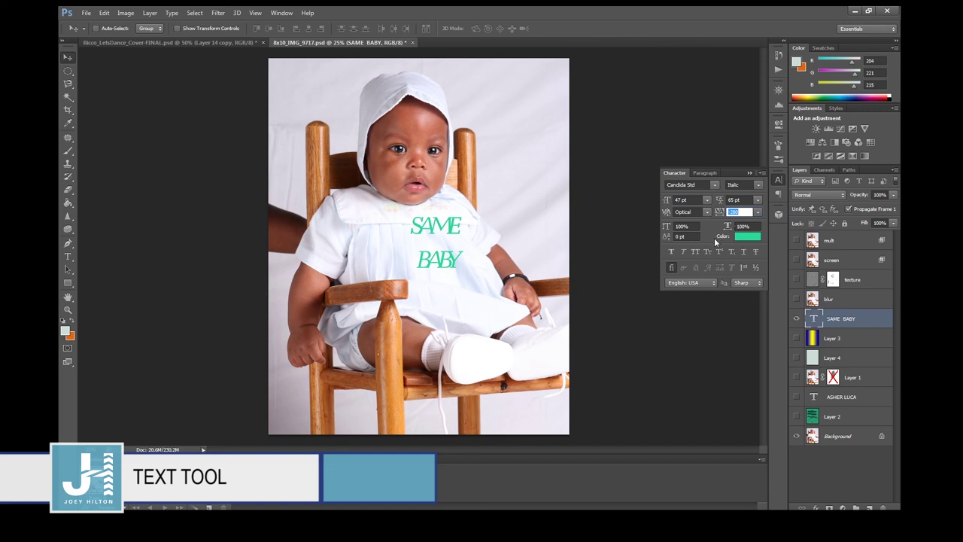
Raise the letter tracking to 75, then to 85.
{"action": "left_click", "coordinate": [743, 211]}
{"action": "double_click", "coordinate": [732, 212]}
{"action": "type", "text": "75"}
{"action": "key", "text": "Return"}
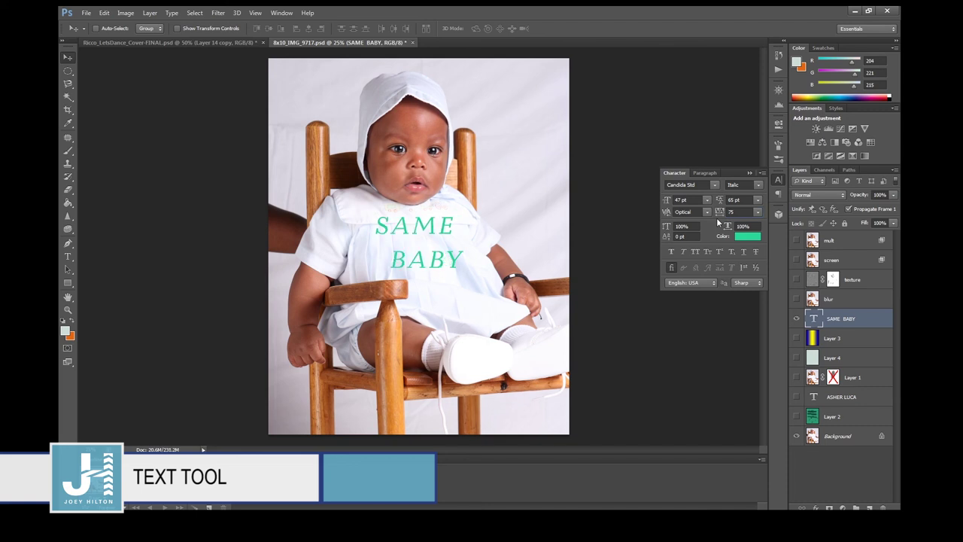
{"action": "double_click", "coordinate": [730, 211]}
{"action": "type", "text": "85"}
{"action": "key", "text": "Return"}
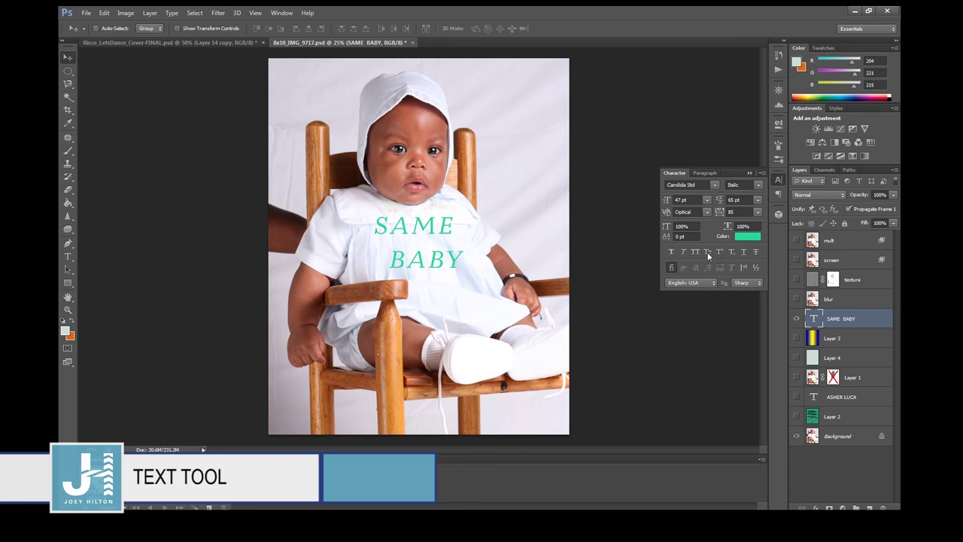
Try Faux Bold, Faux Italic, underline and strikethrough, keeping only Faux Bold.
{"action": "left_click", "coordinate": [672, 251]}
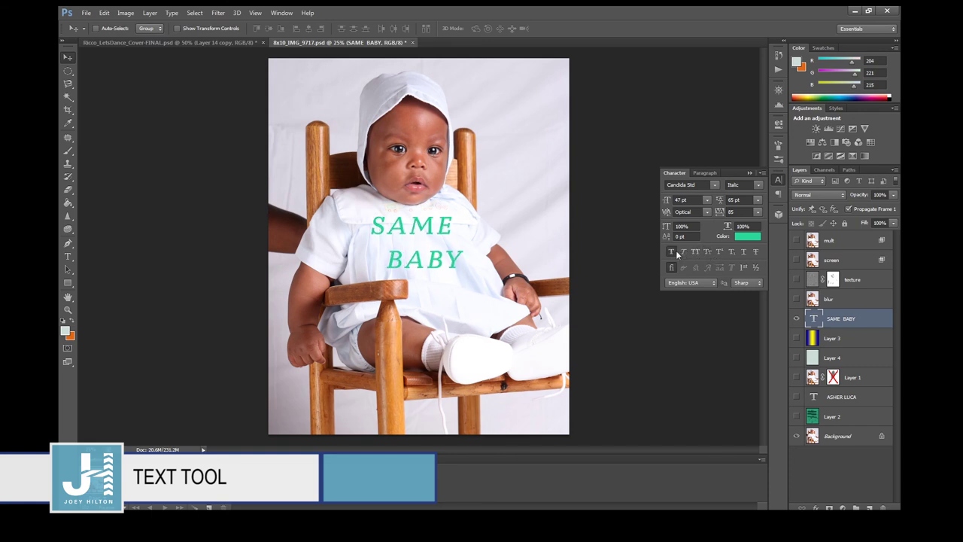
{"action": "left_click", "coordinate": [672, 250]}
{"action": "left_click", "coordinate": [672, 250]}
{"action": "left_click", "coordinate": [685, 252]}
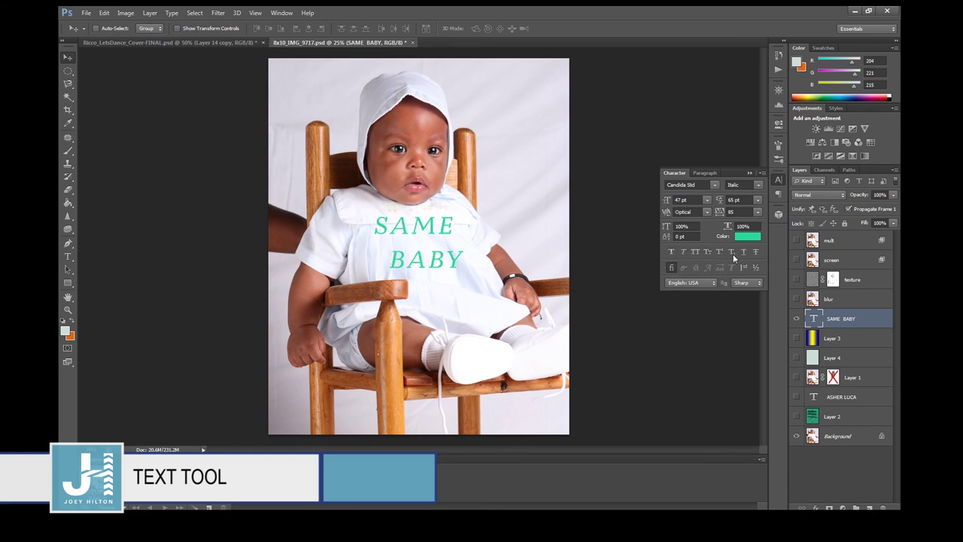
{"action": "left_click", "coordinate": [743, 251]}
{"action": "left_click", "coordinate": [744, 251]}
{"action": "left_click", "coordinate": [754, 252]}
{"action": "left_click", "coordinate": [755, 251]}
{"action": "left_click", "coordinate": [683, 253]}
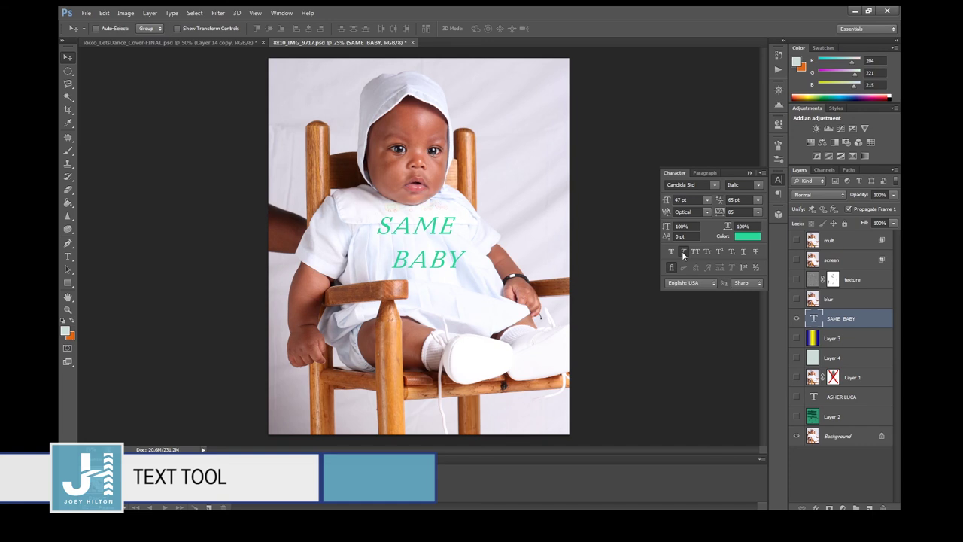
{"action": "left_click", "coordinate": [683, 254]}
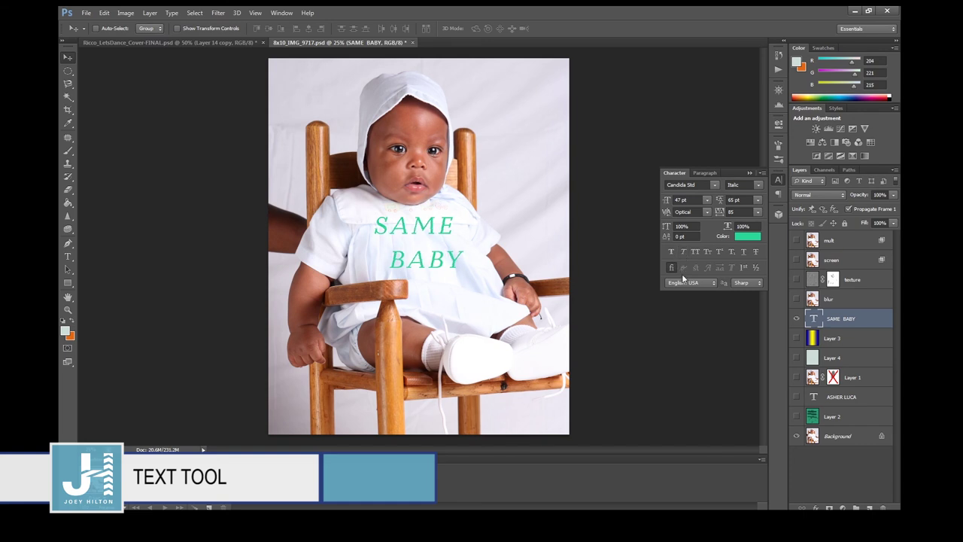
Change the text colour to darker teal #387d64.
{"action": "left_click", "coordinate": [745, 236]}
{"action": "left_click", "coordinate": [656, 260]}
{"action": "left_click", "coordinate": [824, 189]}
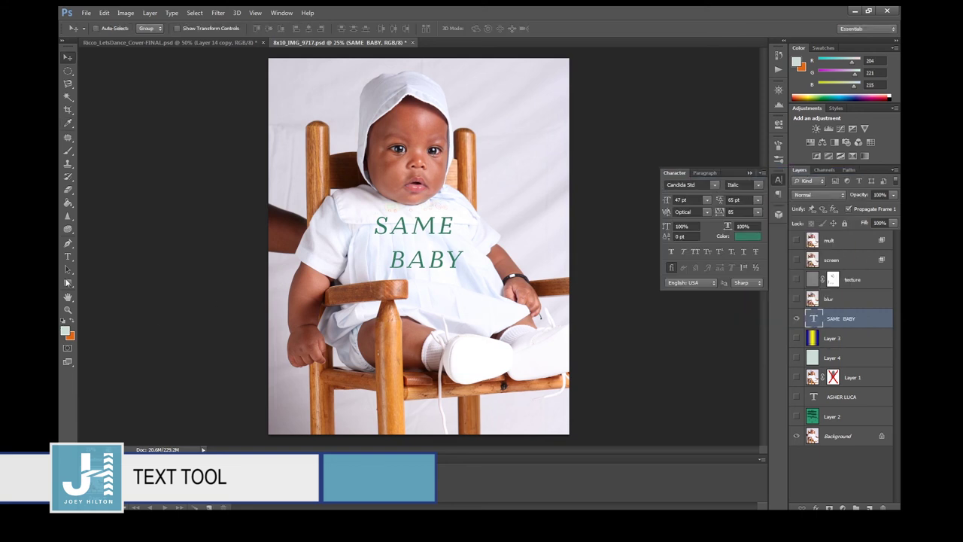
Select the word BABY and colour it pink #e36a95, then commit the text.
{"action": "left_click", "coordinate": [68, 257]}
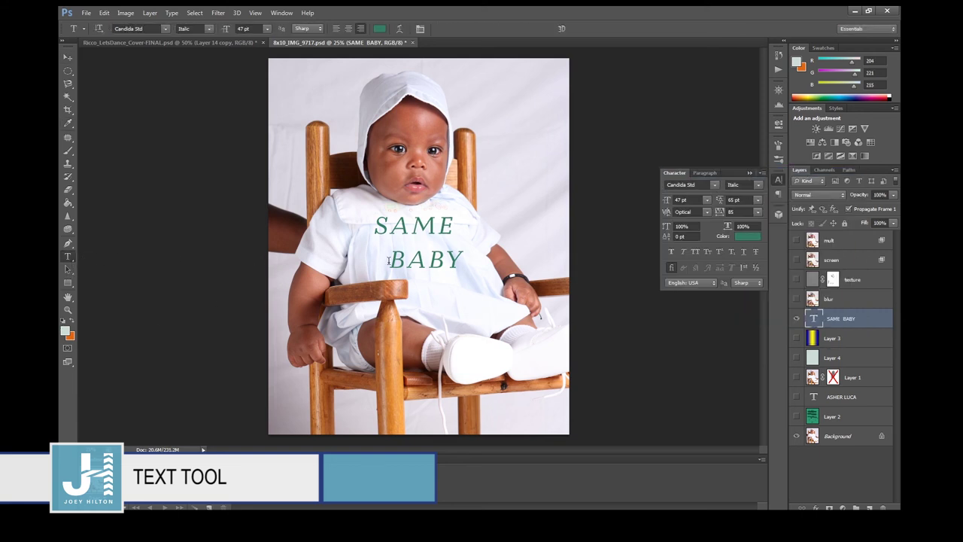
{"action": "left_click_drag", "start_coordinate": [388, 260], "coordinate": [463, 261]}
{"action": "left_click", "coordinate": [747, 237]}
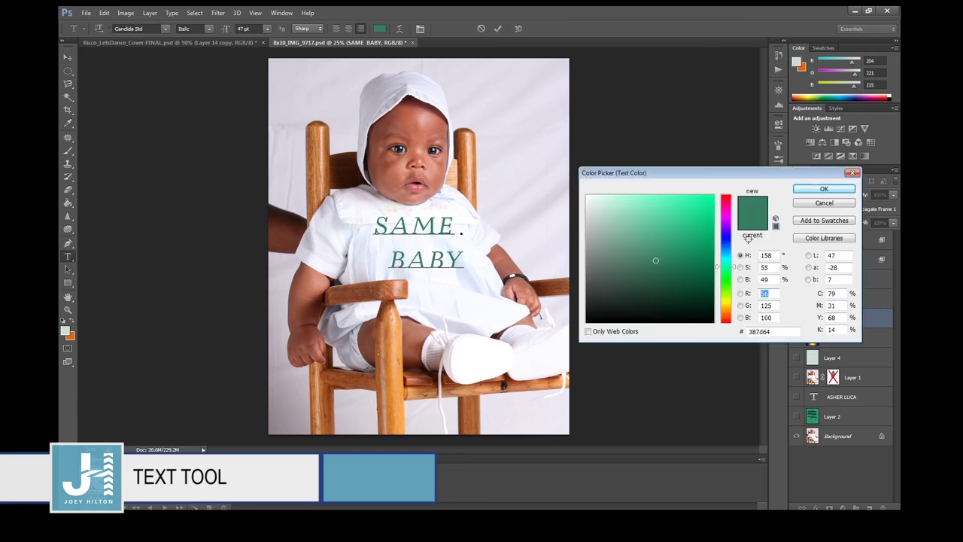
{"action": "left_click", "coordinate": [725, 201]}
{"action": "left_click", "coordinate": [654, 209]}
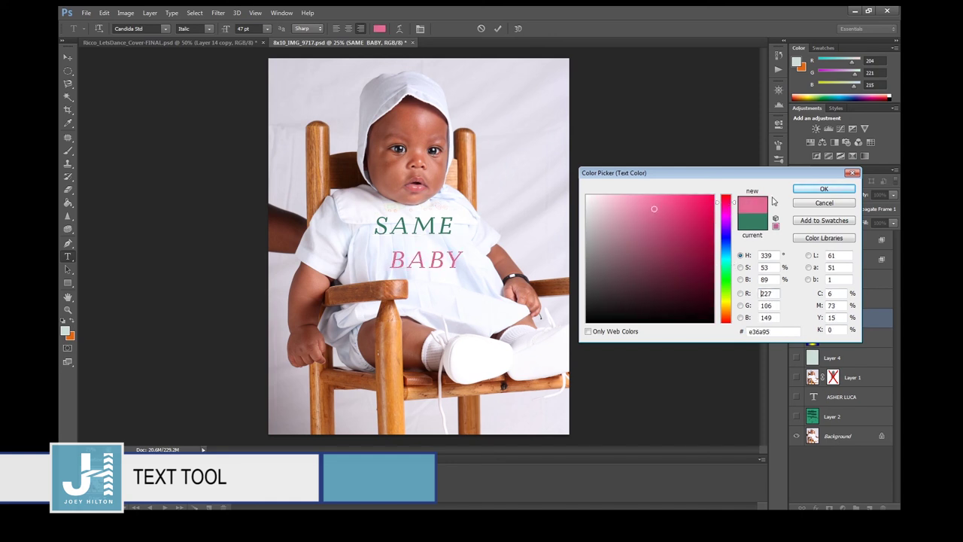
{"action": "left_click", "coordinate": [798, 189]}
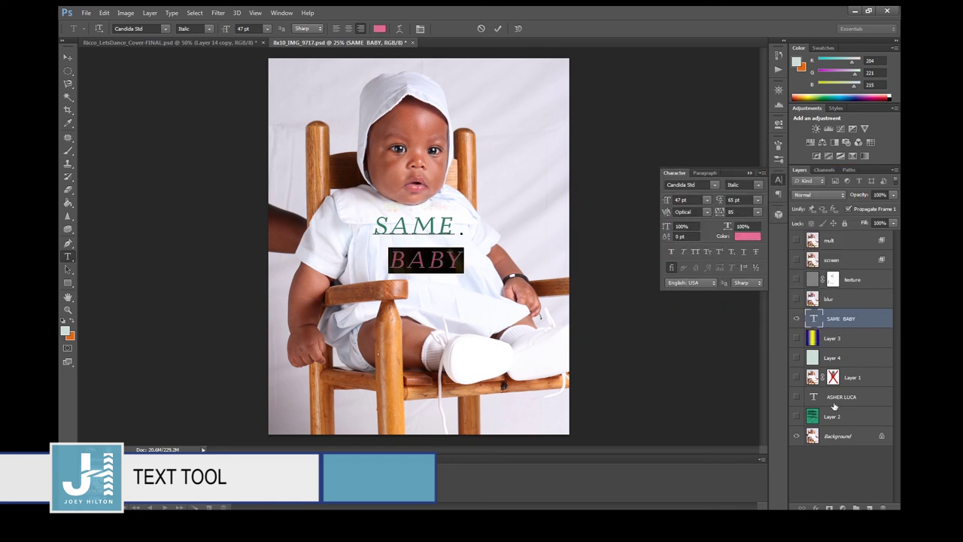
{"action": "left_click", "coordinate": [832, 405]}
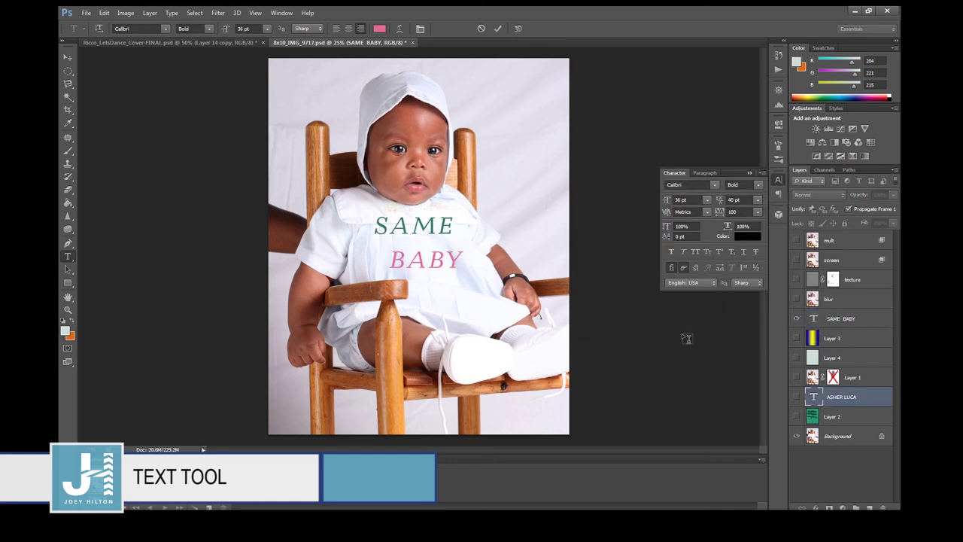
Hide the SAME BABY layer and draw a pale green rectangle shape over the torso.
{"action": "left_click", "coordinate": [796, 321]}
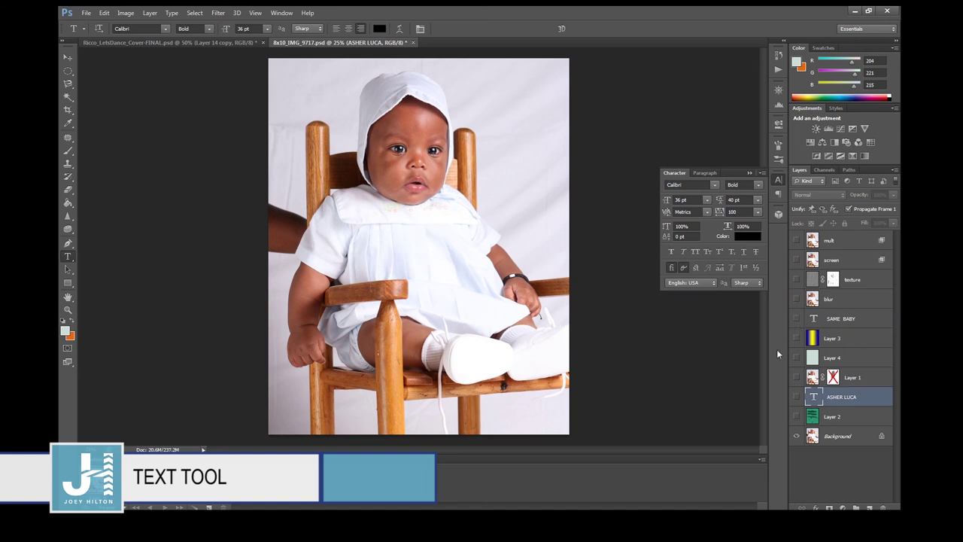
{"action": "left_click_drag", "start_coordinate": [68, 269], "coordinate": [101, 270]}
{"action": "left_click", "coordinate": [101, 269]}
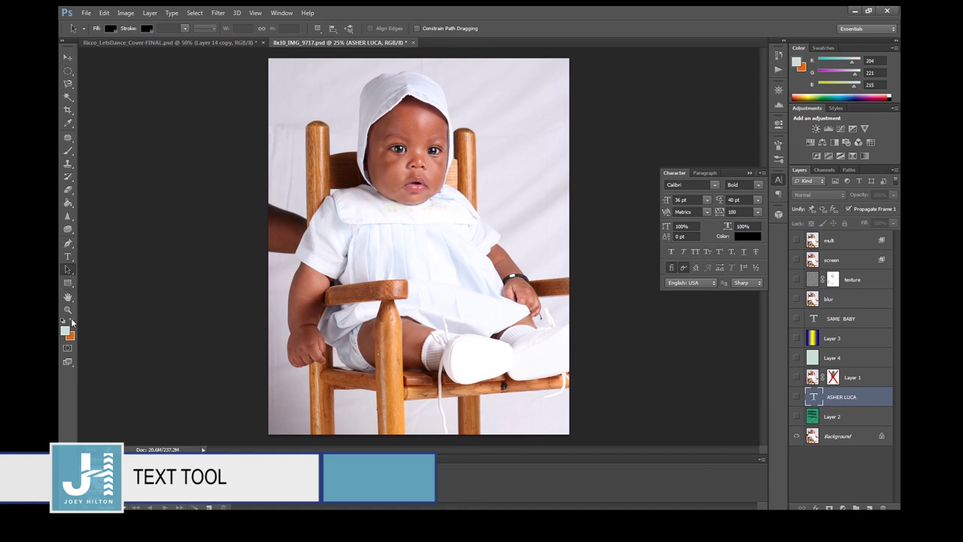
{"action": "left_click", "coordinate": [67, 283]}
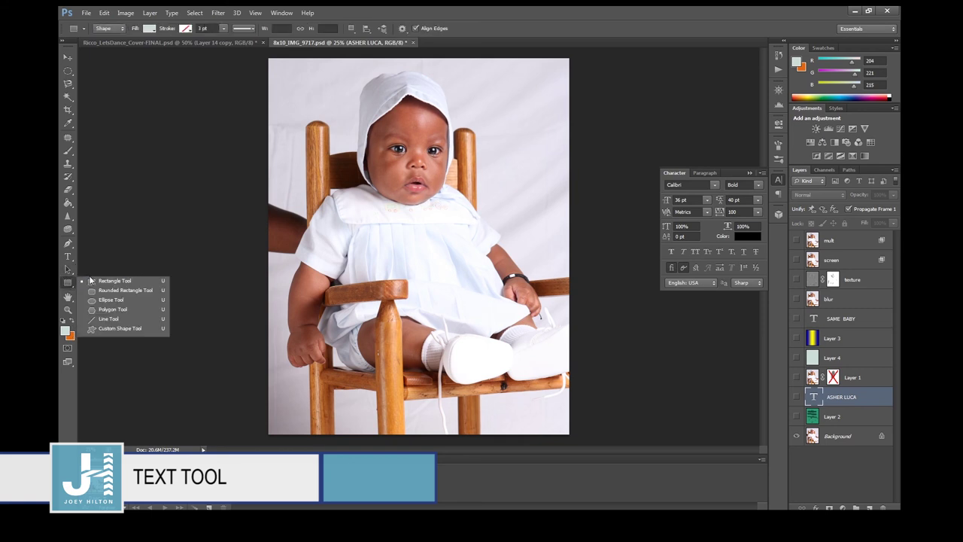
{"action": "left_click", "coordinate": [68, 283]}
{"action": "left_click", "coordinate": [68, 283]}
{"action": "left_click", "coordinate": [109, 286]}
{"action": "left_click_drag", "start_coordinate": [342, 219], "coordinate": [425, 342]}
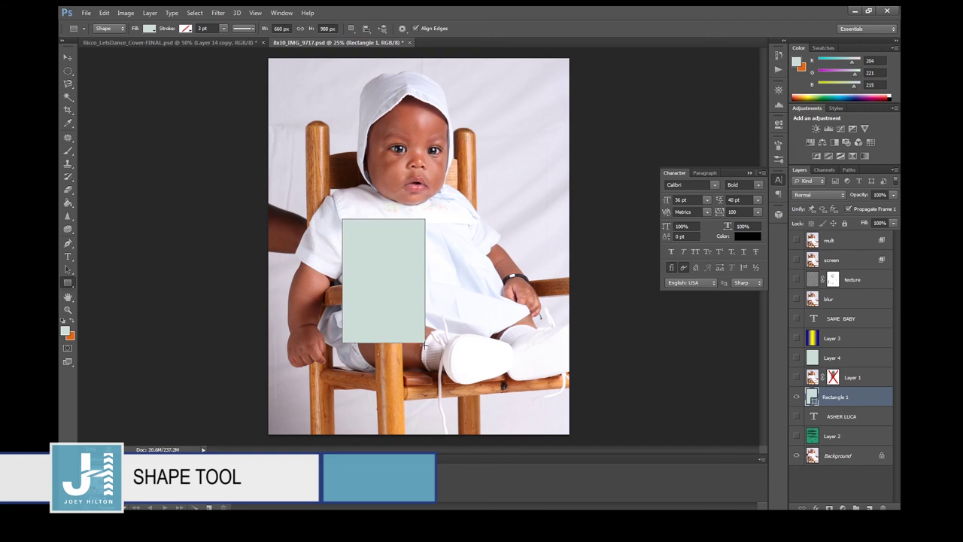
Switch the Rectangle tool to Path mode, draw a rectangular work path, and check the Paths panel.
{"action": "left_click", "coordinate": [109, 32]}
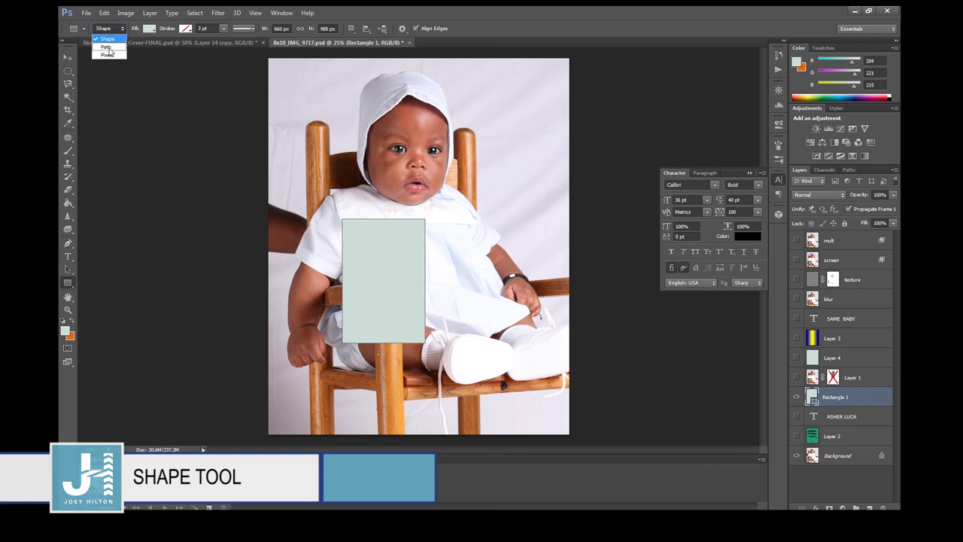
{"action": "left_click", "coordinate": [108, 47]}
{"action": "left_click_drag", "start_coordinate": [382, 111], "coordinate": [480, 216]}
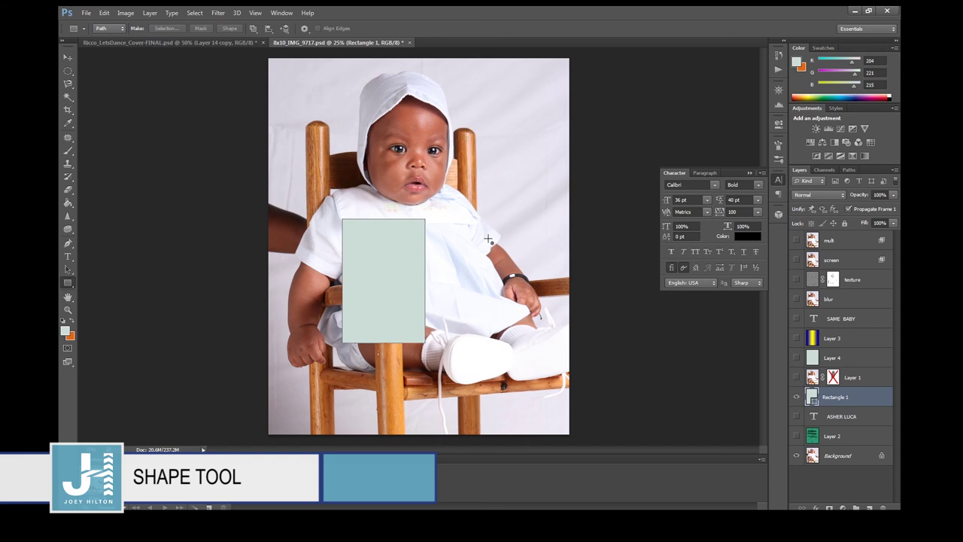
{"action": "left_click", "coordinate": [849, 170]}
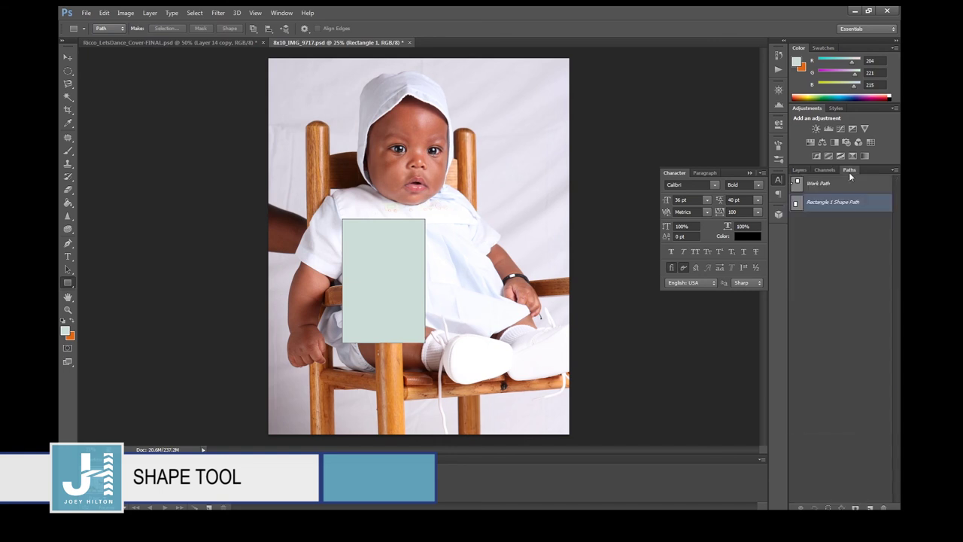
{"action": "left_click", "coordinate": [800, 170]}
In Shape mode, draw rectangles over the baby's face and beside the lap.
{"action": "left_click", "coordinate": [110, 29]}
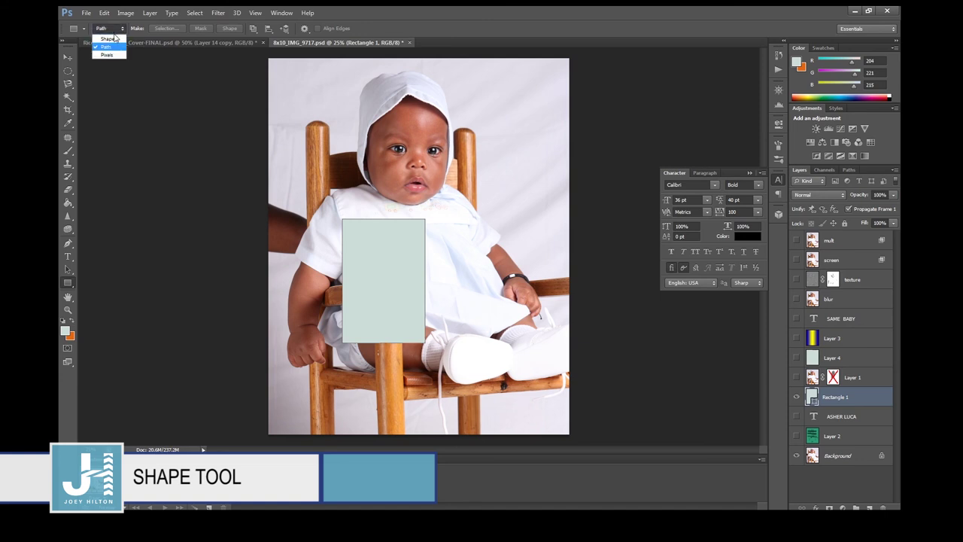
{"action": "left_click", "coordinate": [105, 36]}
{"action": "left_click_drag", "start_coordinate": [389, 114], "coordinate": [485, 193]}
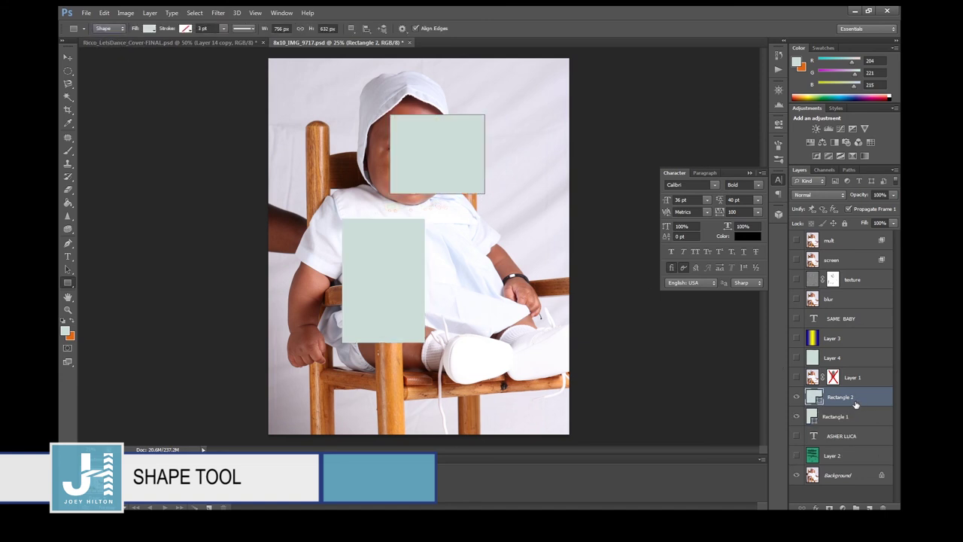
{"action": "left_click", "coordinate": [109, 31]}
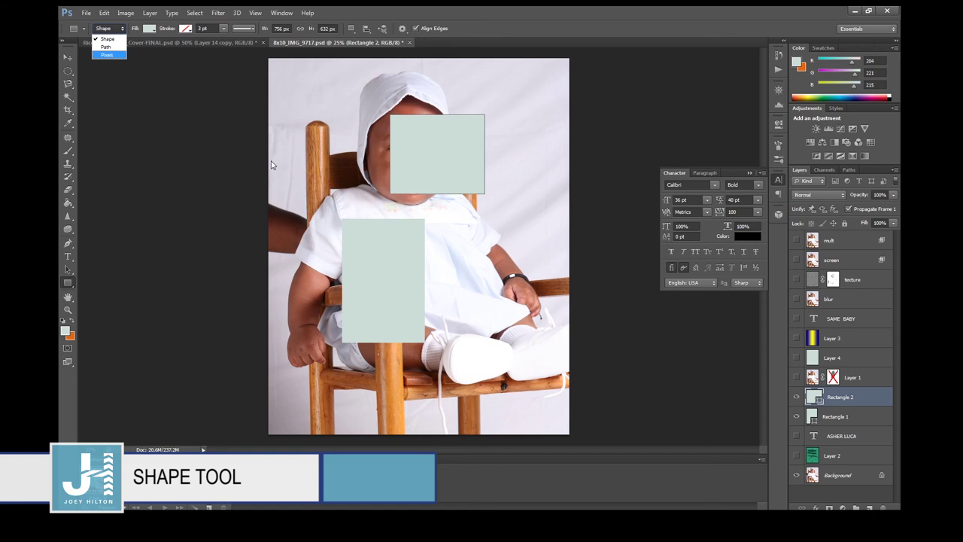
{"action": "left_click", "coordinate": [481, 261]}
{"action": "left_click_drag", "start_coordinate": [464, 242], "coordinate": [540, 346]}
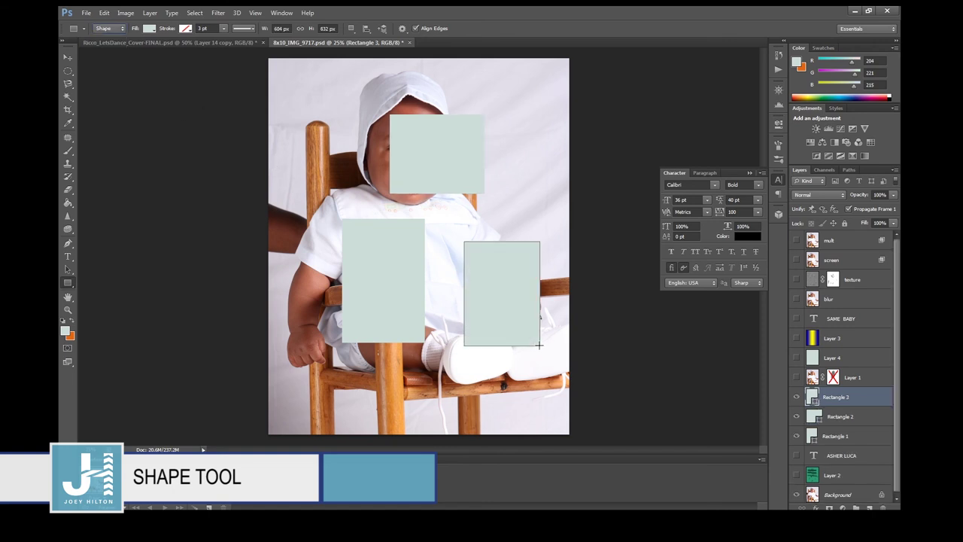
Hide Rectangle 1 and 2, then draw a tall rectangle over the face's left side.
{"action": "left_click_drag", "start_coordinate": [797, 416], "coordinate": [796, 436]}
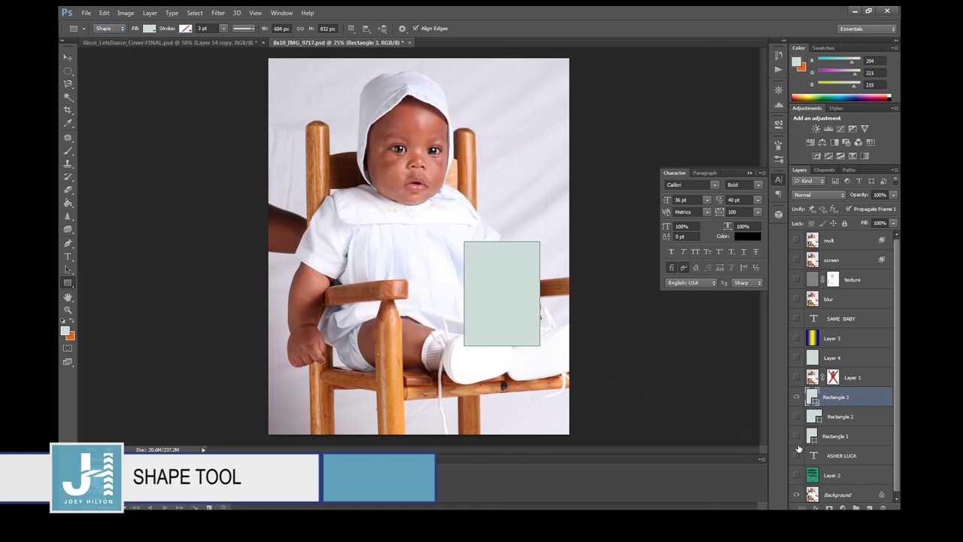
{"action": "left_click", "coordinate": [851, 496]}
{"action": "left_click_drag", "start_coordinate": [323, 121], "coordinate": [395, 243]}
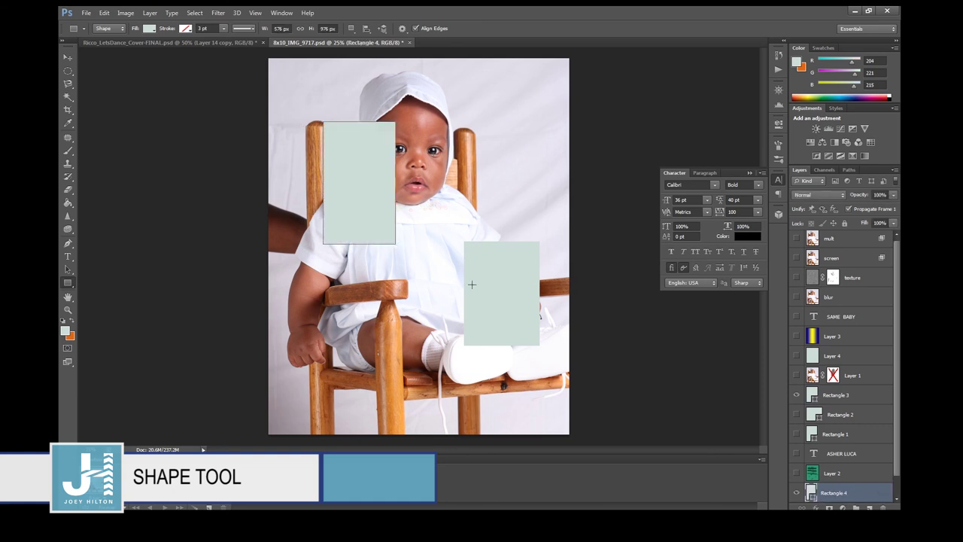
{"action": "scroll", "coordinate": [808, 493], "scroll_direction": "down", "scroll_amount": 1}
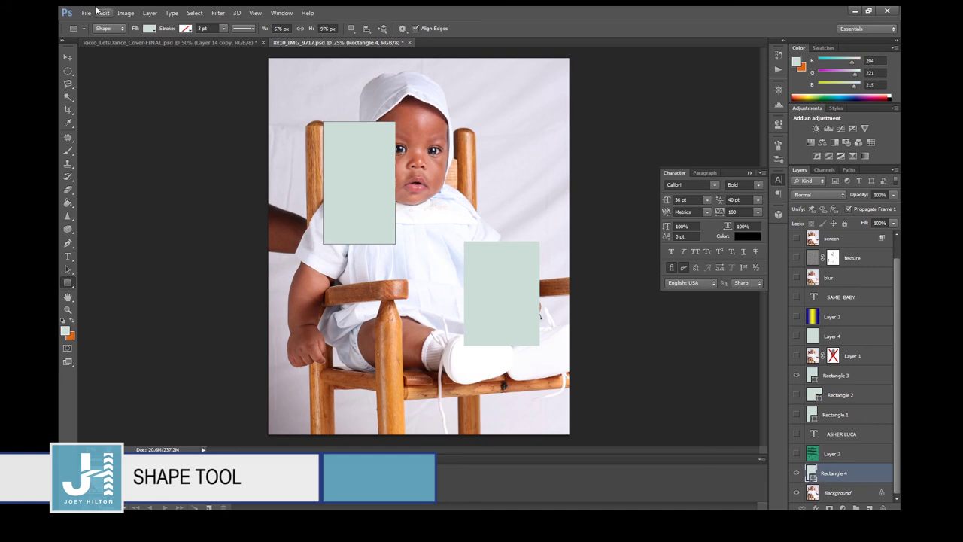
Switch the Rectangle tool to Pixels mode with the Background layer targeted.
{"action": "left_click", "coordinate": [119, 28]}
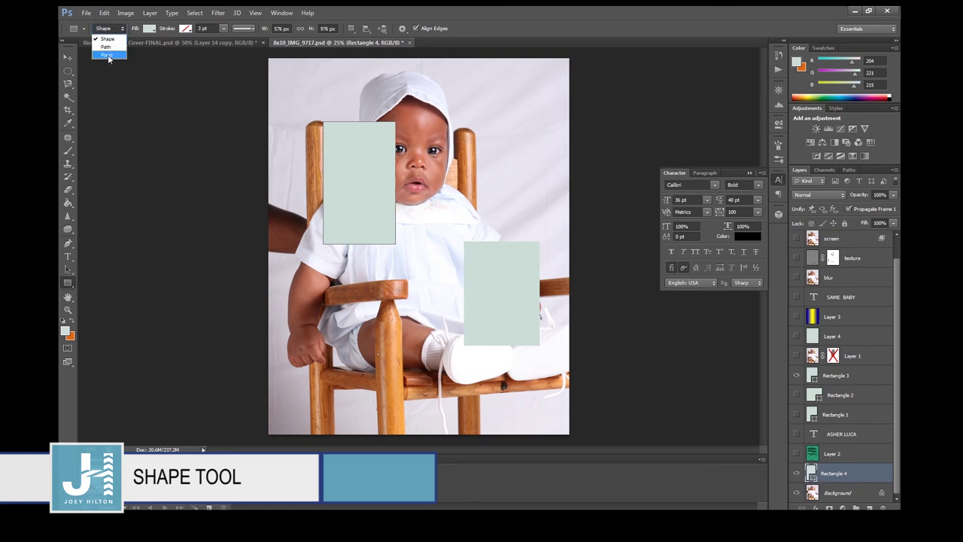
{"action": "left_click", "coordinate": [107, 55]}
{"action": "left_click", "coordinate": [834, 494]}
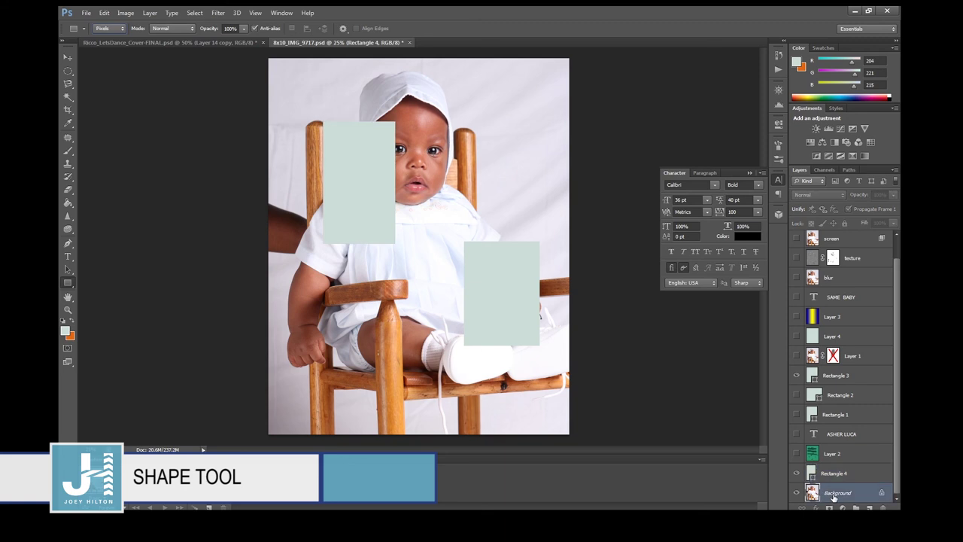
Paint a pale green pixel rectangle at the photo's top right, then hide Rectangle 3.
{"action": "left_click_drag", "start_coordinate": [461, 110], "coordinate": [514, 194]}
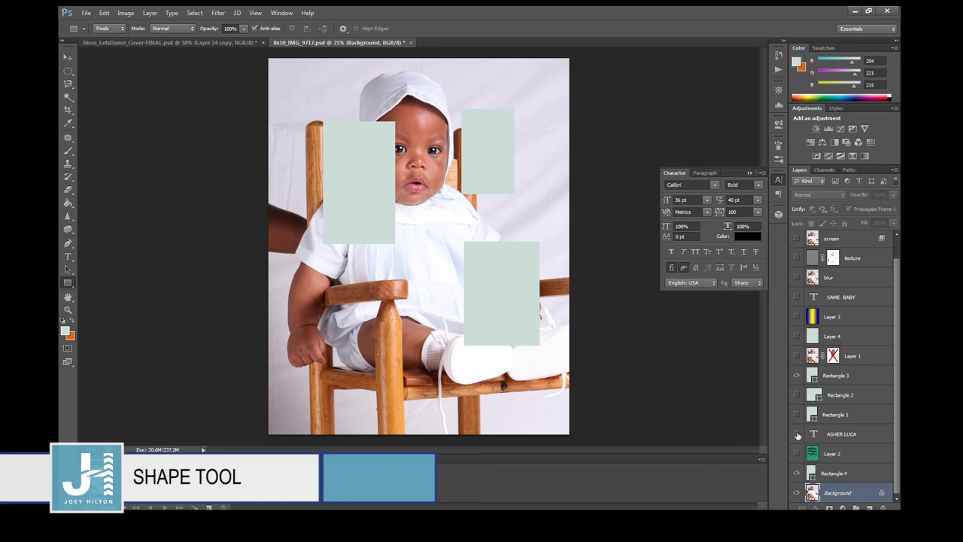
{"action": "left_click_drag", "start_coordinate": [798, 491], "coordinate": [797, 470]}
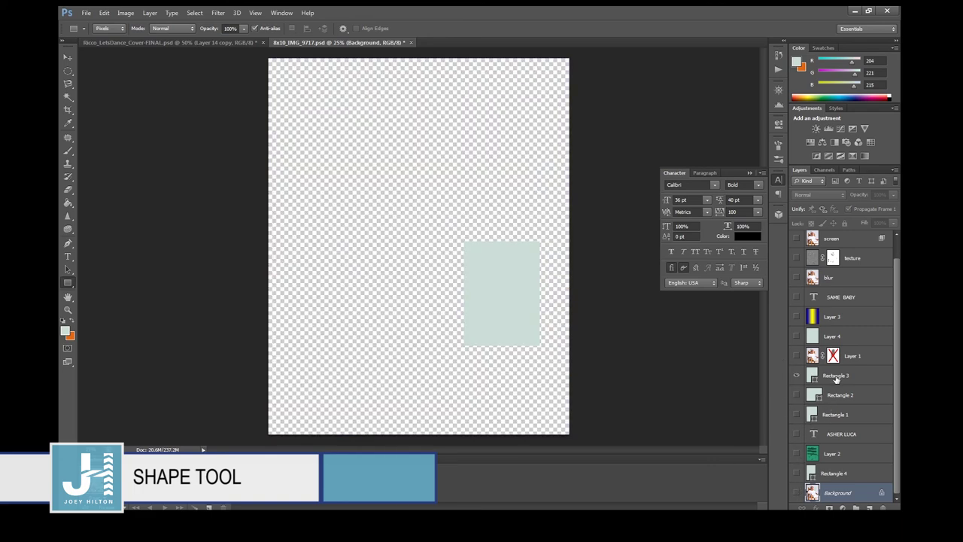
{"action": "left_click", "coordinate": [796, 492]}
{"action": "left_click", "coordinate": [796, 375]}
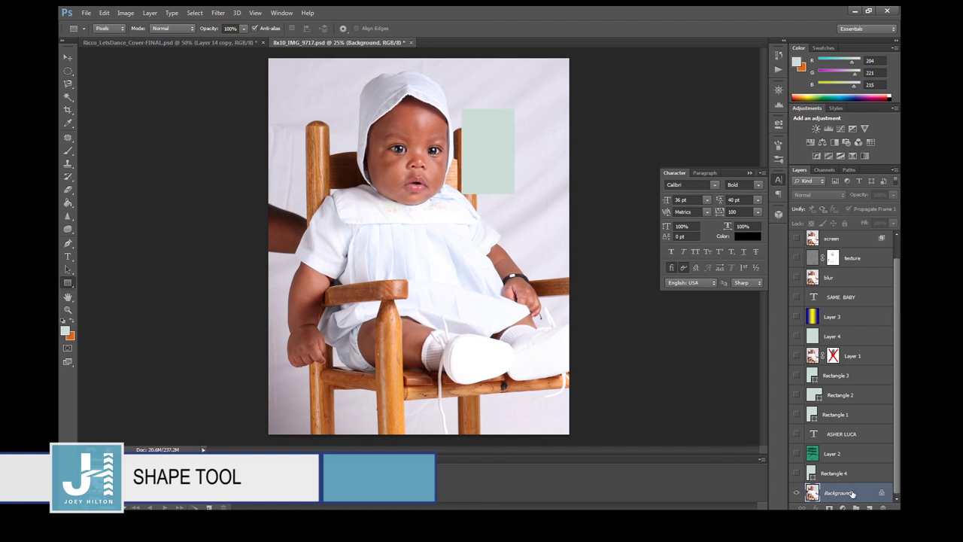
{"action": "left_click", "coordinate": [67, 283]}
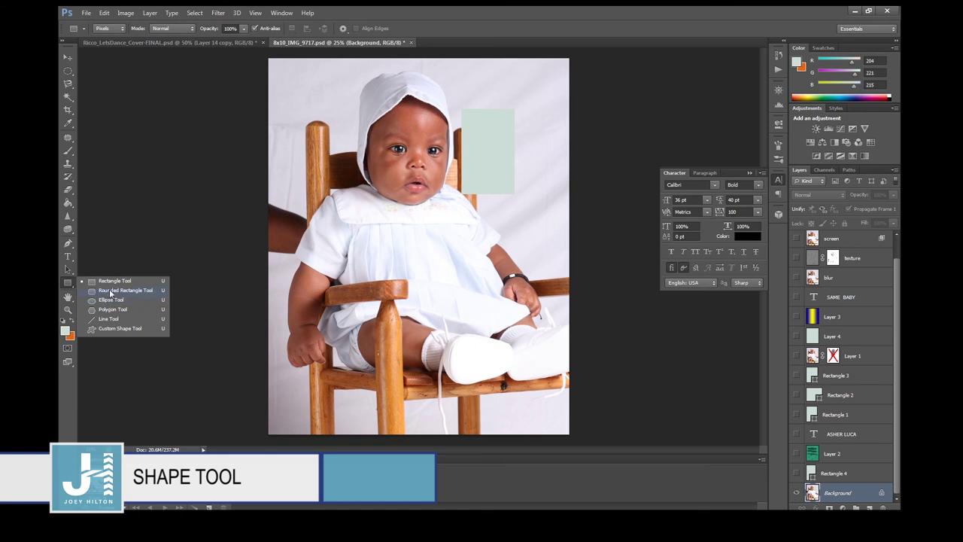
Paint a pale green rounded rectangle over the baby's body and a small circle beside its arm.
{"action": "left_click", "coordinate": [110, 293]}
{"action": "left_click_drag", "start_coordinate": [345, 233], "coordinate": [450, 360]}
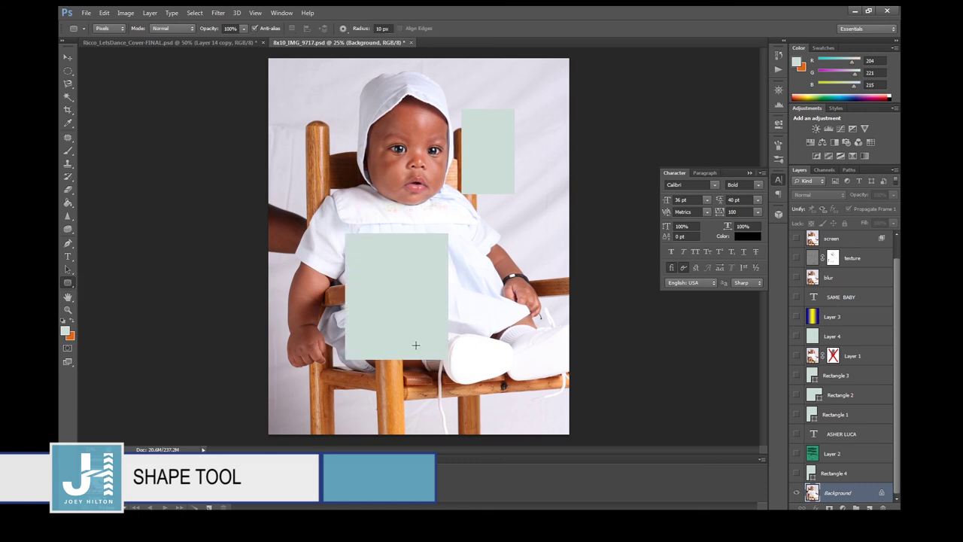
{"action": "left_click", "coordinate": [68, 282]}
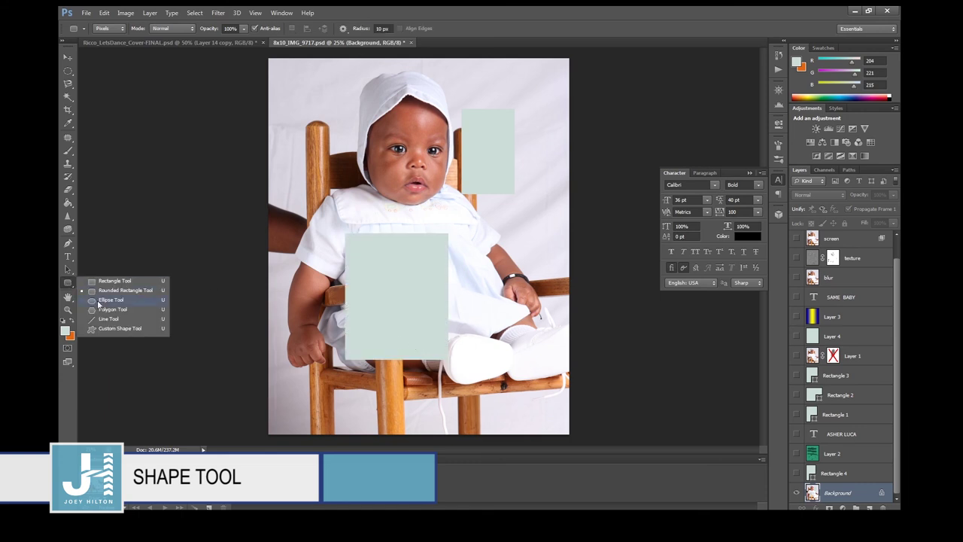
{"action": "left_click", "coordinate": [97, 300]}
{"action": "left_click_drag", "start_coordinate": [487, 252], "coordinate": [519, 314]}
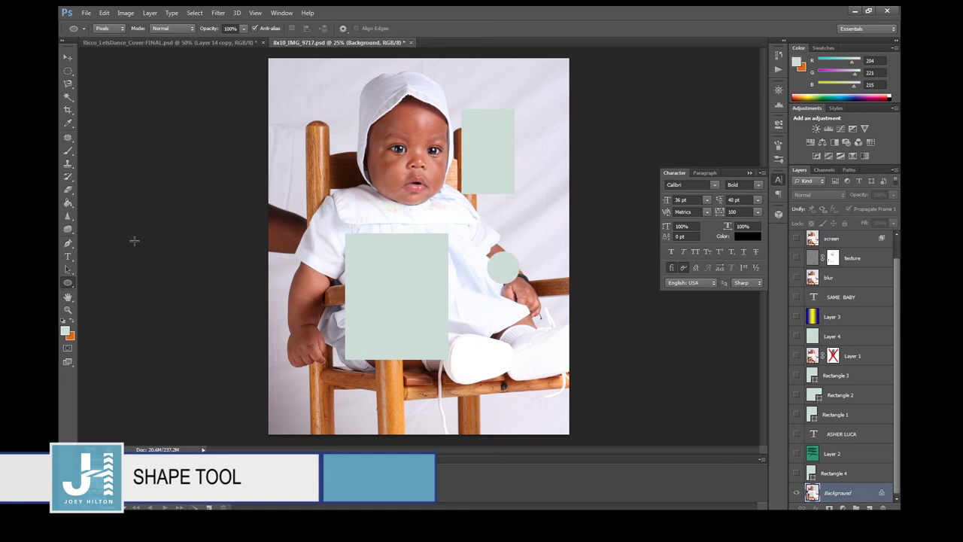
Show and then hide the Rectangle 4 layer, leaving the Background layer targeted.
{"action": "left_click", "coordinate": [67, 297]}
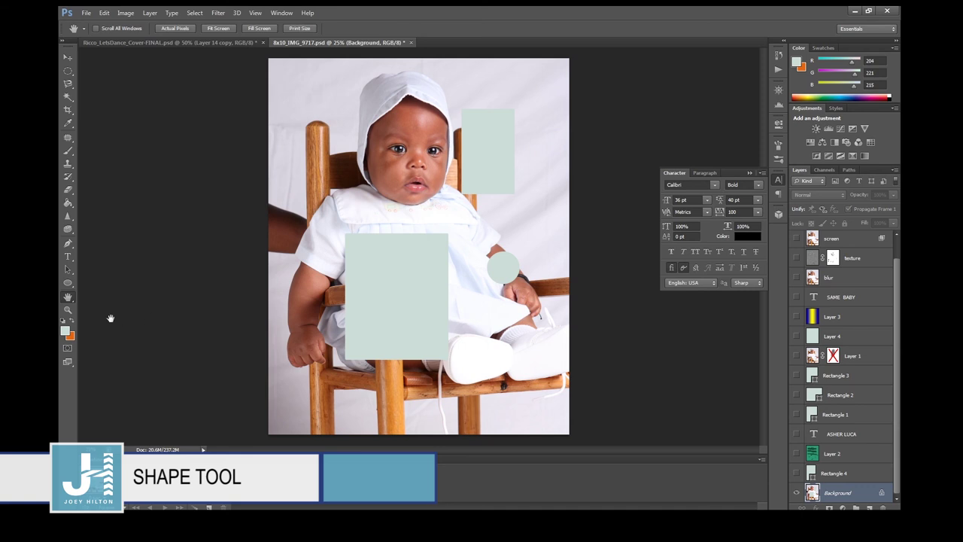
{"action": "left_click_drag", "start_coordinate": [74, 301], "coordinate": [98, 299]}
{"action": "left_click", "coordinate": [830, 474]}
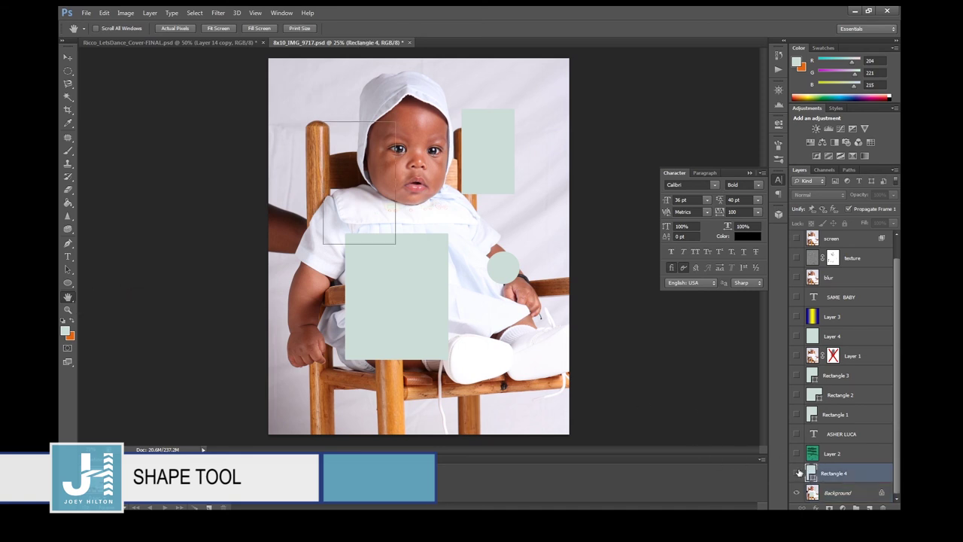
{"action": "left_click", "coordinate": [797, 472]}
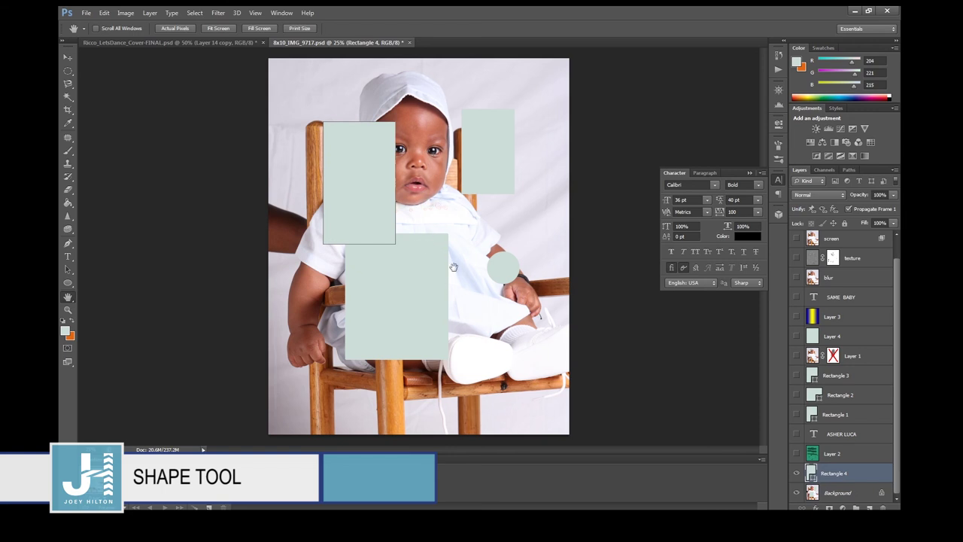
{"action": "left_click", "coordinate": [840, 493]}
{"action": "left_click", "coordinate": [797, 472]}
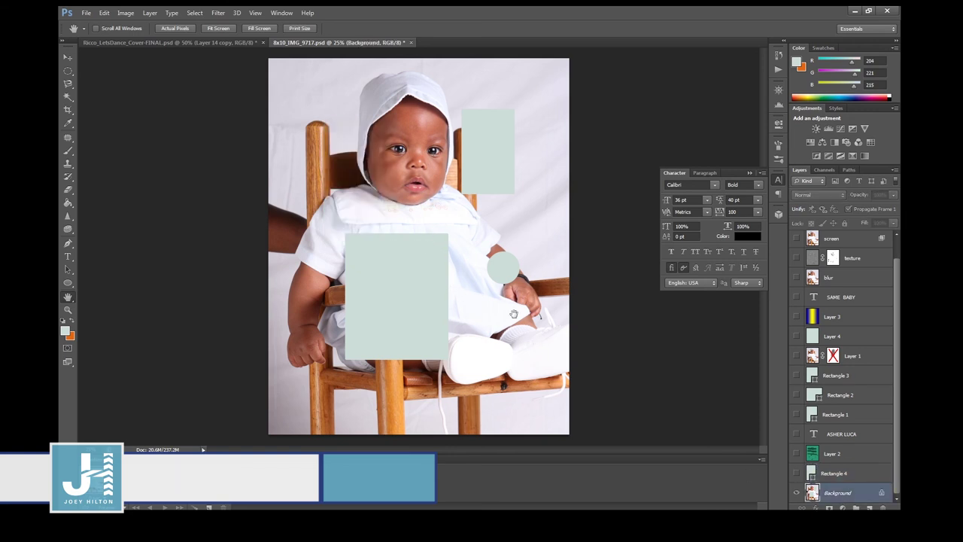
Convert the Background layer into Layer 0, then zoom out to 12.5% and back in to 33.3%.
{"action": "double_click", "coordinate": [885, 495]}
{"action": "left_click", "coordinate": [562, 171]}
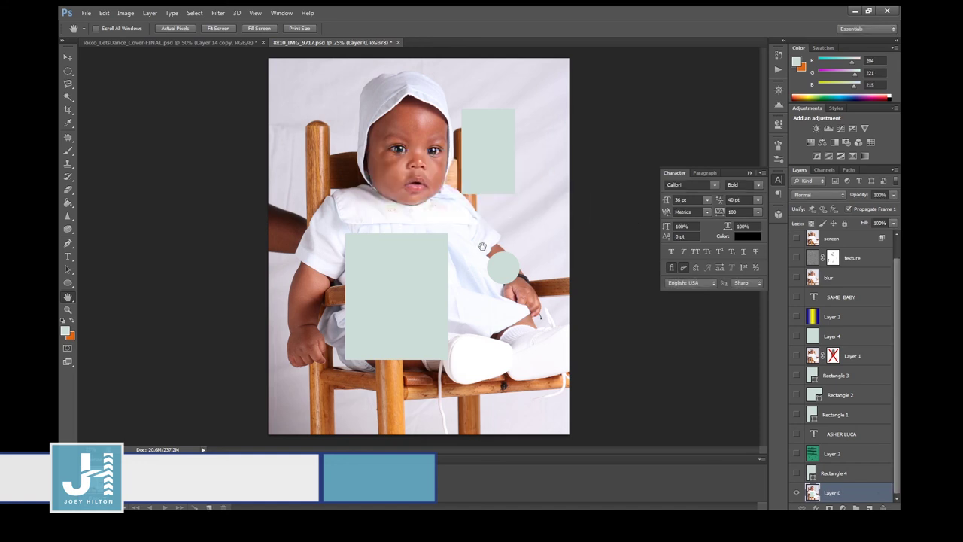
{"action": "left_click", "coordinate": [412, 305], "text": "alt"}
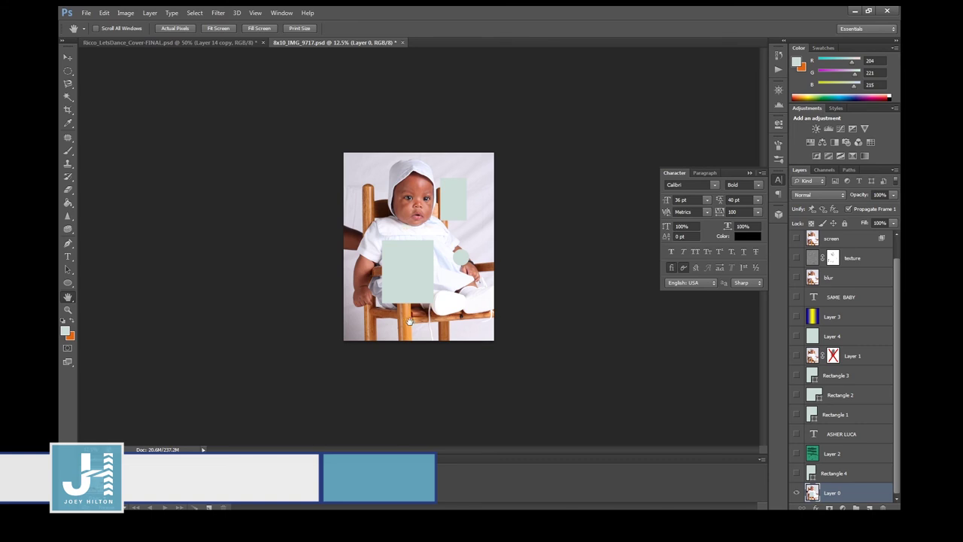
{"action": "left_click", "coordinate": [402, 335], "text": "alt"}
{"action": "left_click", "coordinate": [401, 335], "text": "ctrl"}
{"action": "left_click", "coordinate": [402, 335], "text": "ctrl"}
{"action": "left_click", "coordinate": [402, 335], "text": "ctrl"}
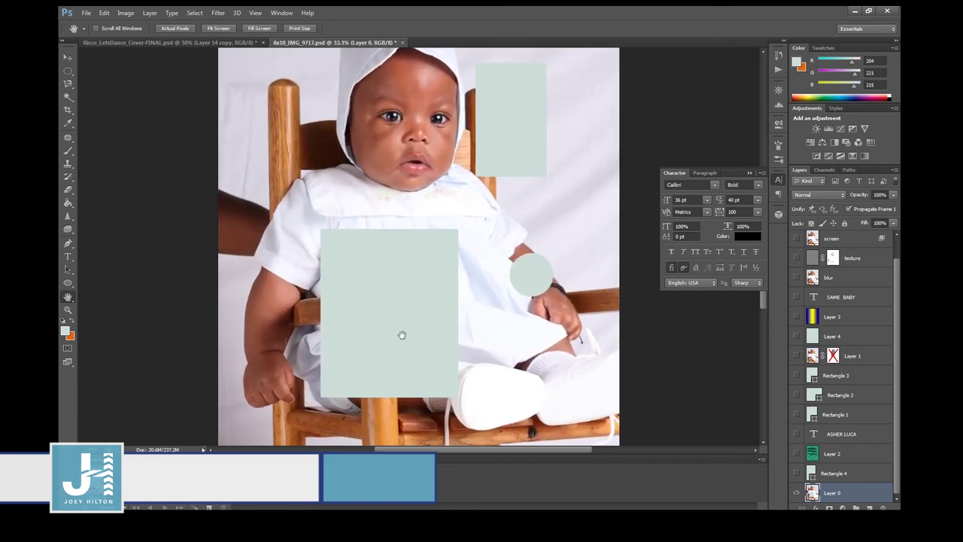
{"action": "left_click", "coordinate": [69, 299]}
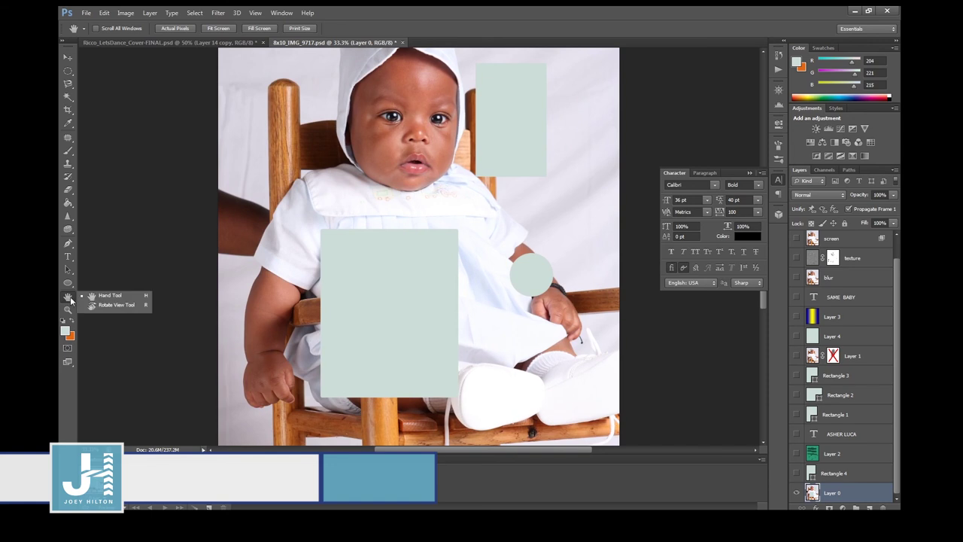
{"action": "left_click", "coordinate": [68, 311]}
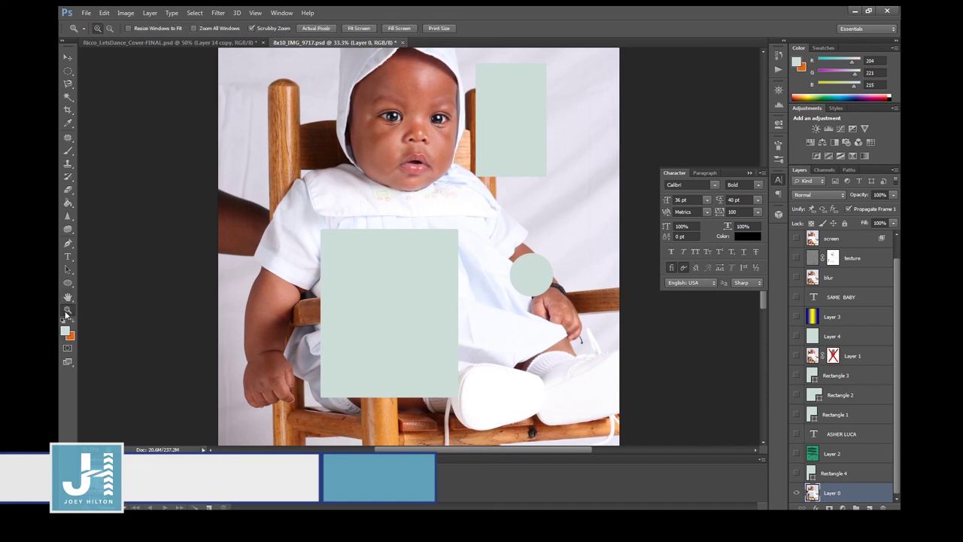
{"action": "left_click_drag", "start_coordinate": [436, 225], "coordinate": [406, 216]}
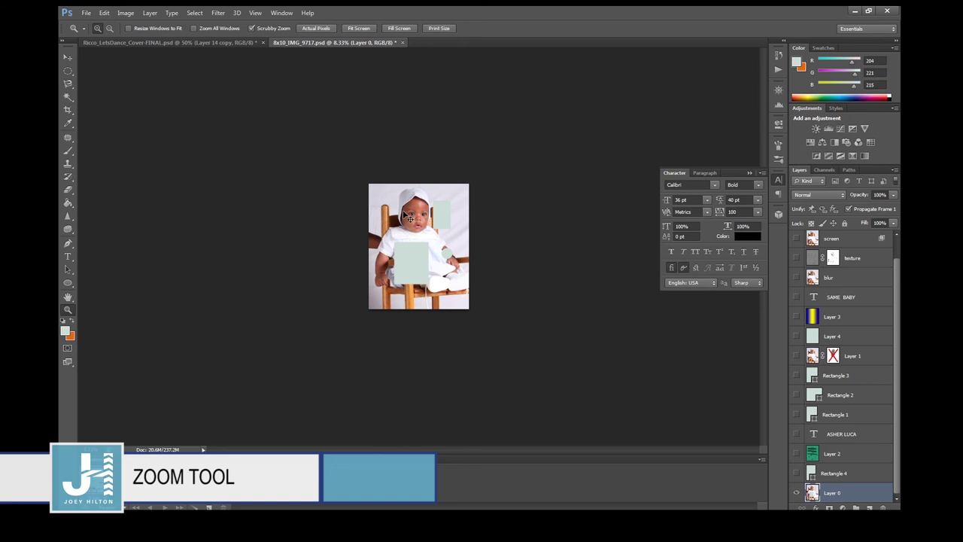
{"action": "left_click_drag", "start_coordinate": [404, 214], "coordinate": [404, 212]}
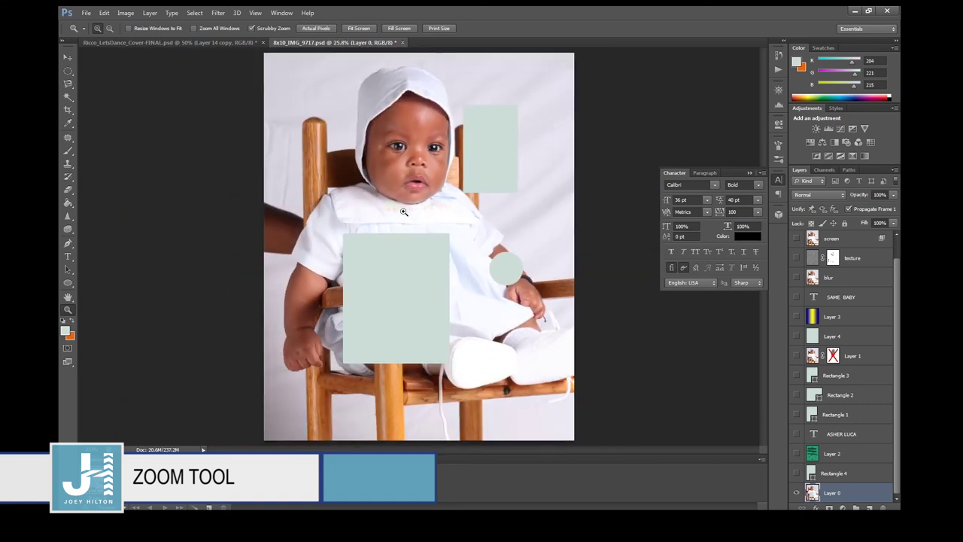
{"action": "left_click_drag", "start_coordinate": [404, 212], "coordinate": [404, 213]}
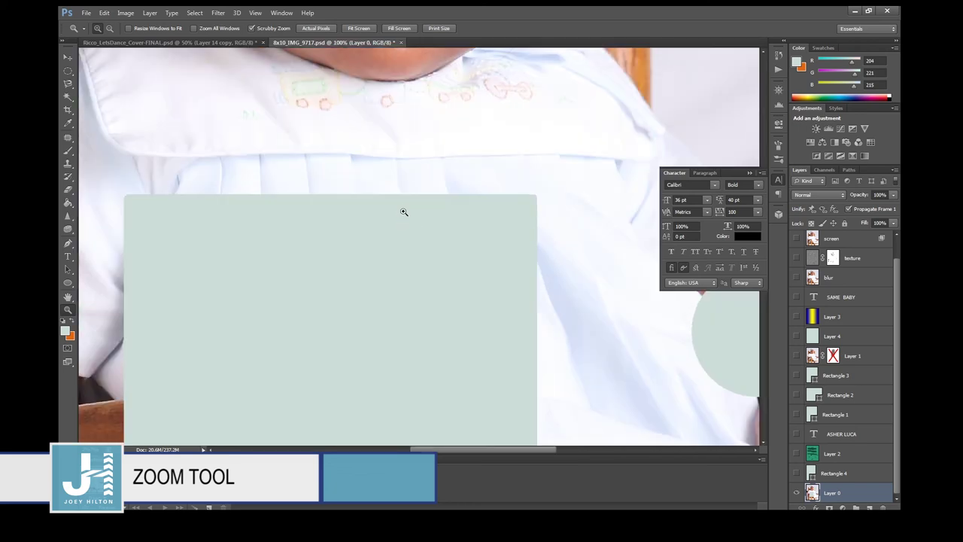
{"action": "key", "text": "ctrl+0"}
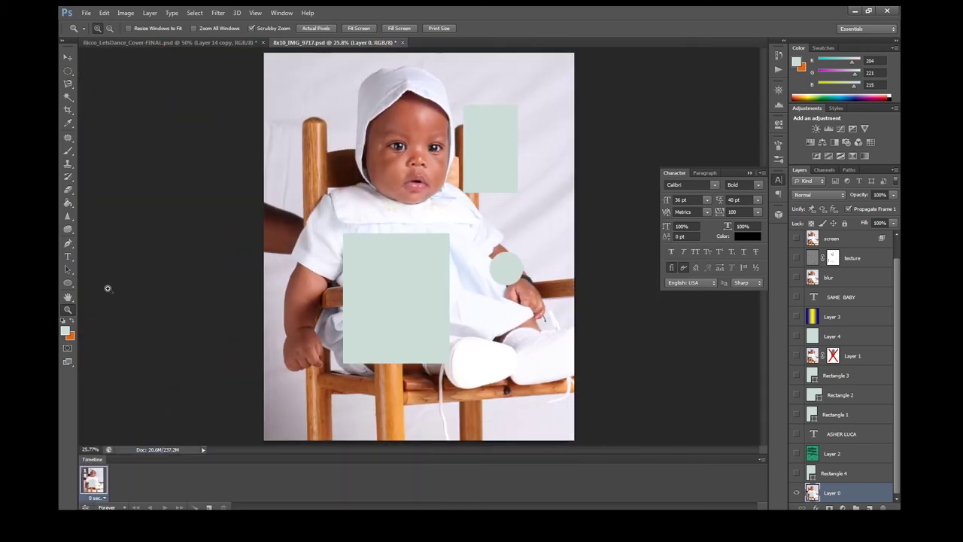